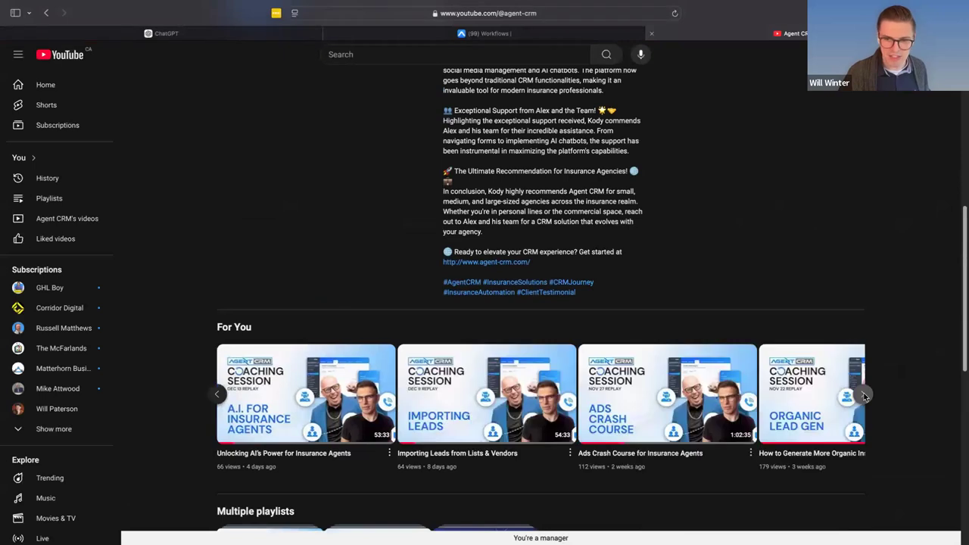
- Open the "How to Create A Holiday Campaign" video from the channel's Videos row, pause it and return to the channel page
left_click(864, 395)
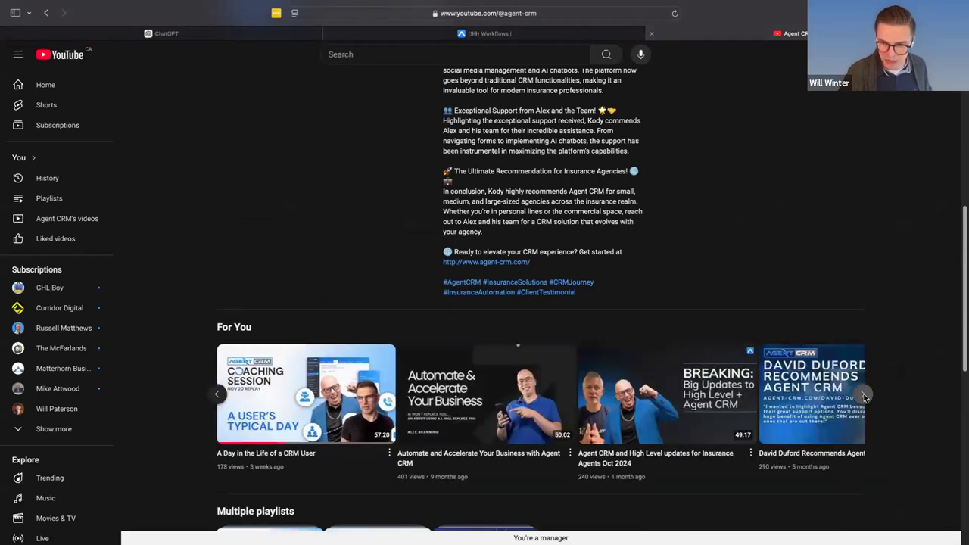
scroll(865, 394, "down", 5)
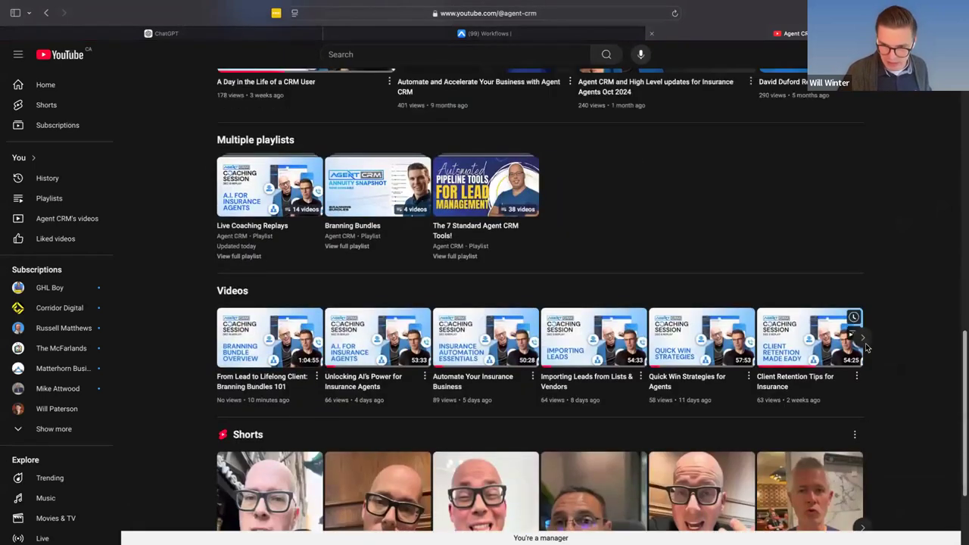
left_click(866, 343)
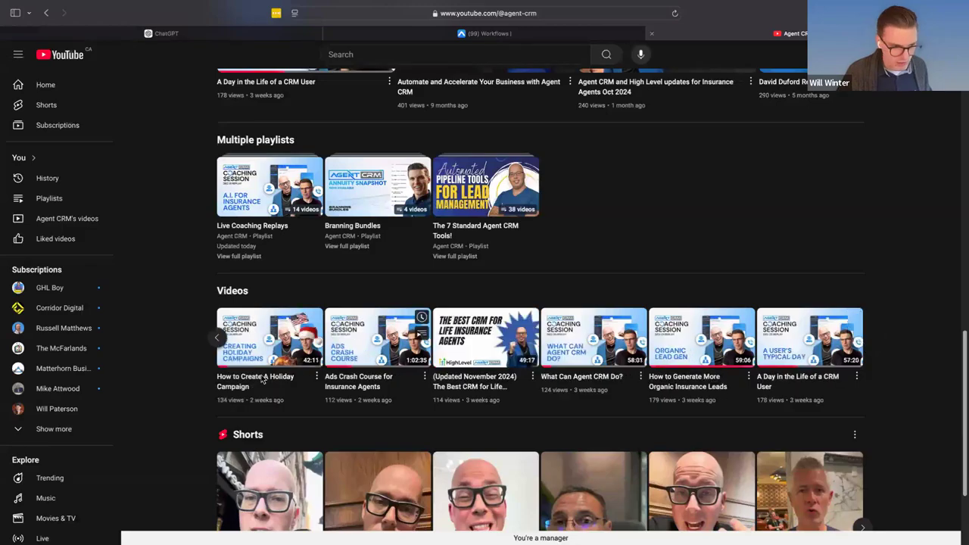
left_click(265, 340)
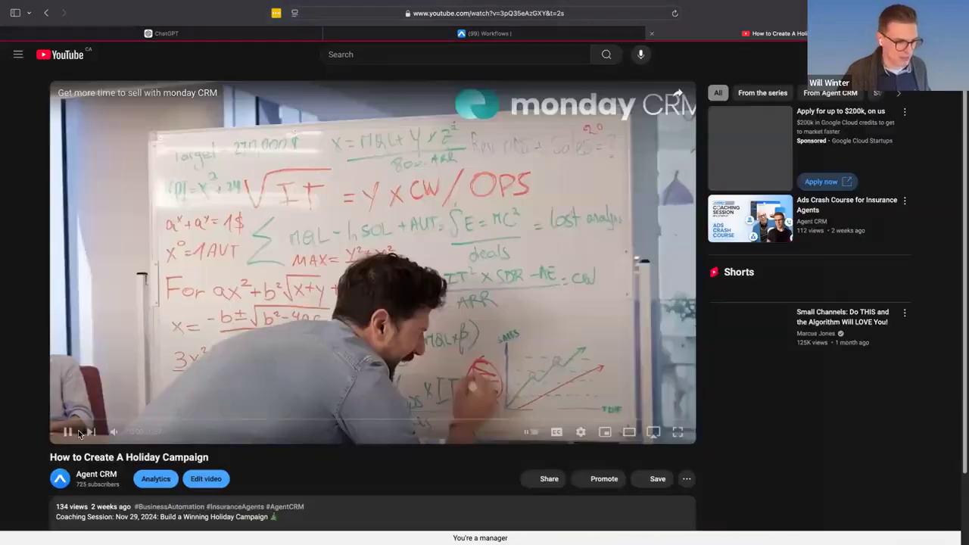
left_click(68, 432)
key("super+[")
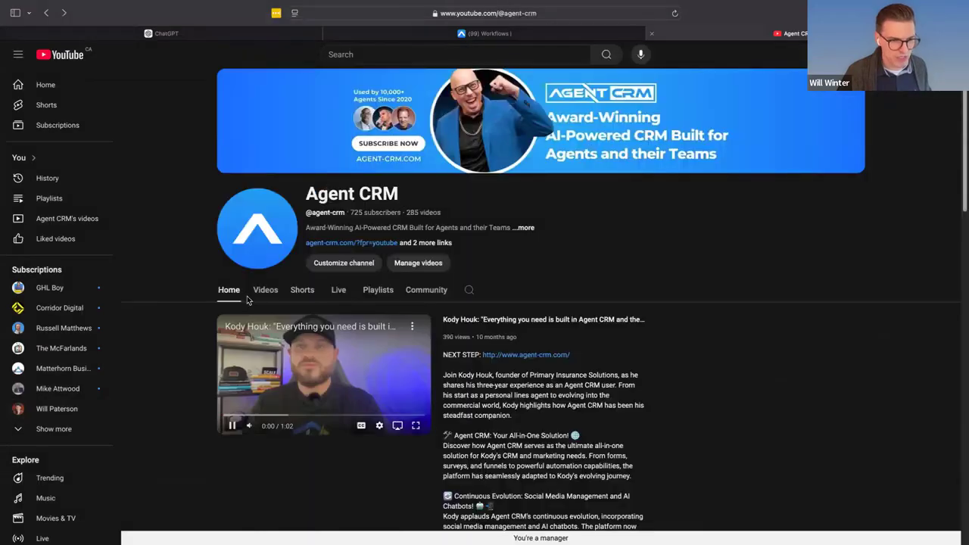
- Browse the Agent CRM channel's home page and look through the coaching session replays in the Videos row
scroll(247, 300, "down", 10)
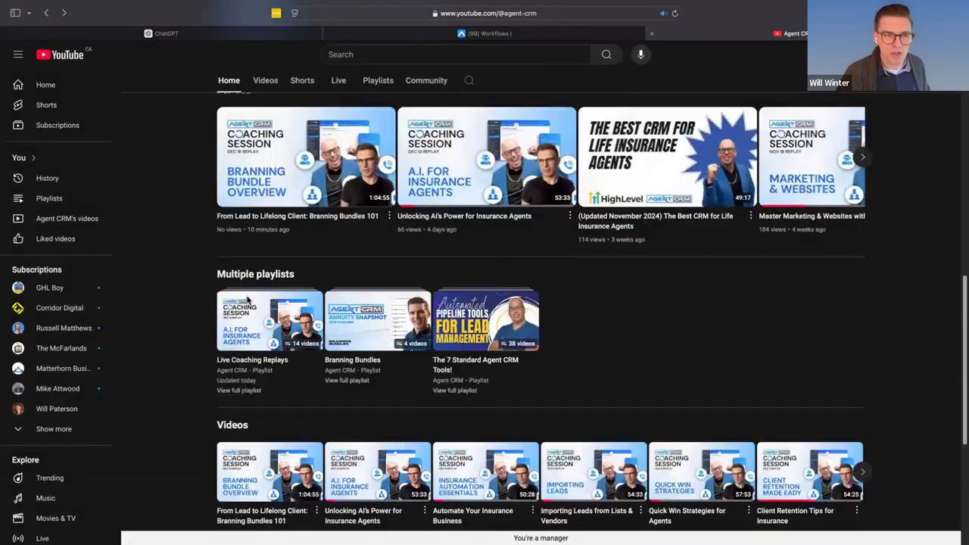
scroll(280, 361, "down", 3)
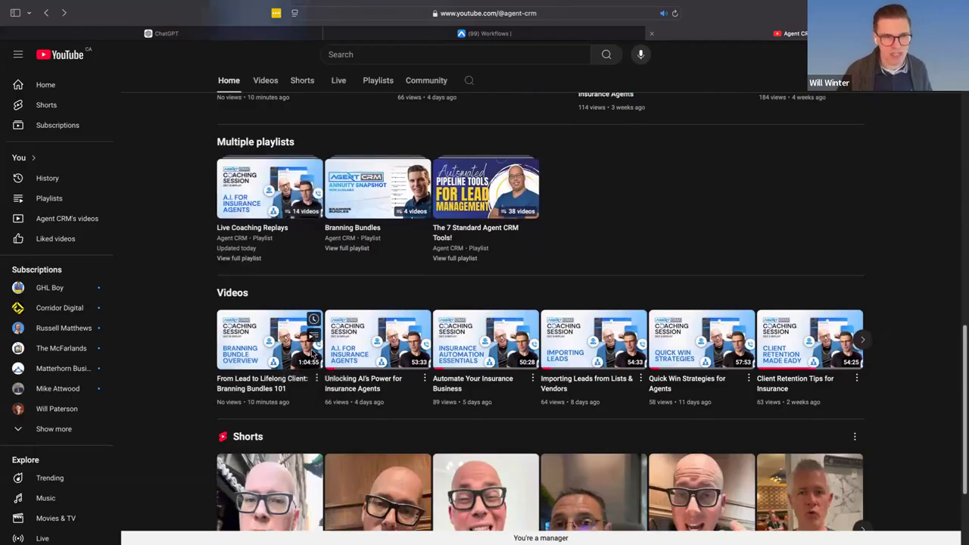
scroll(312, 355, "down", 3)
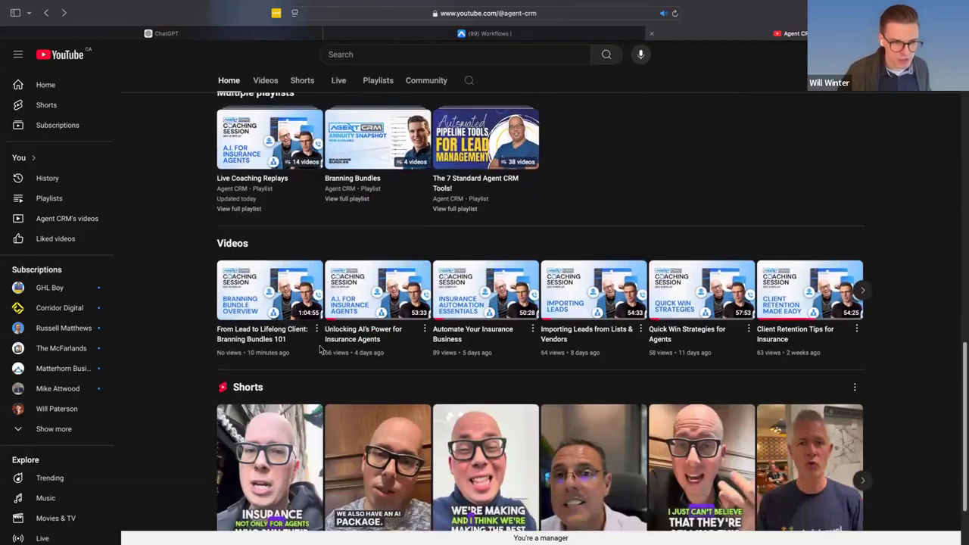
scroll(320, 349, "up", 4)
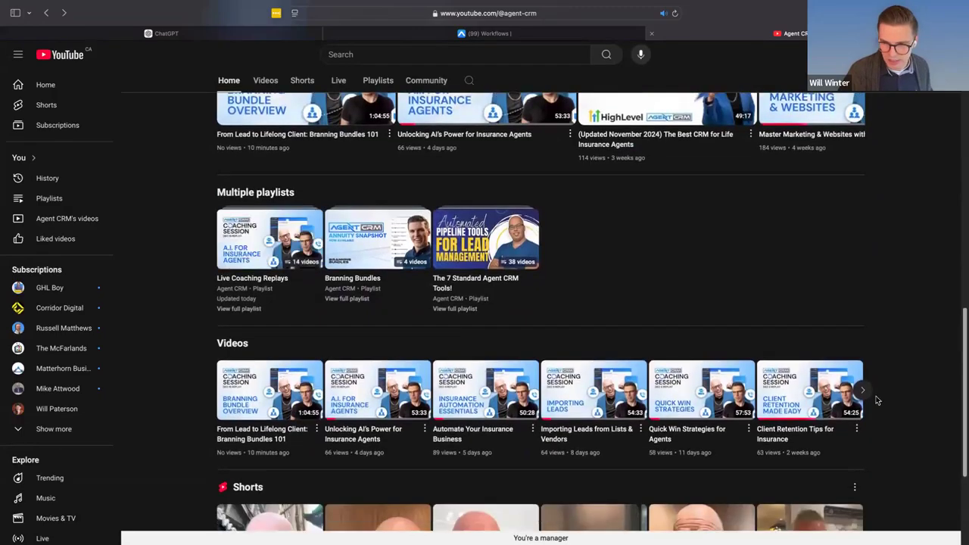
left_click(864, 391)
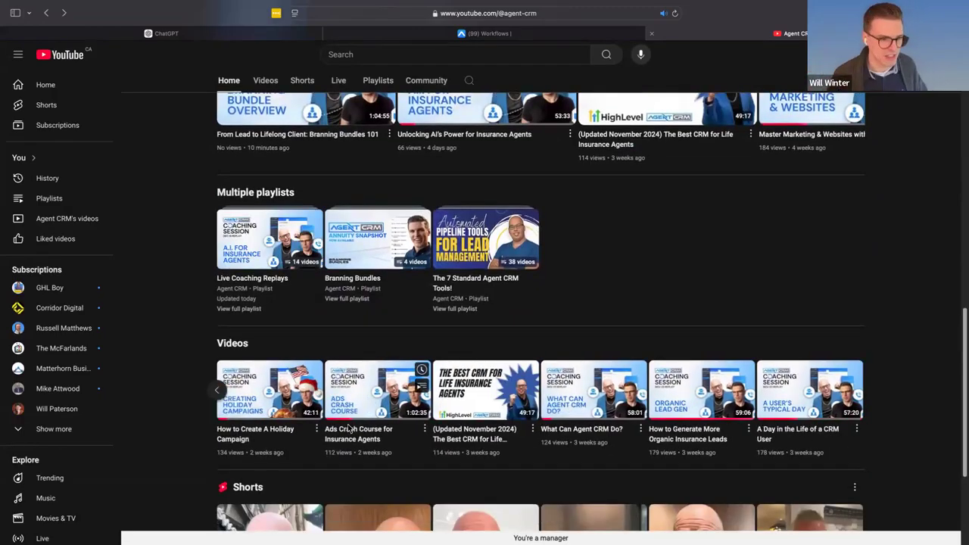
scroll(293, 402, "up", 5)
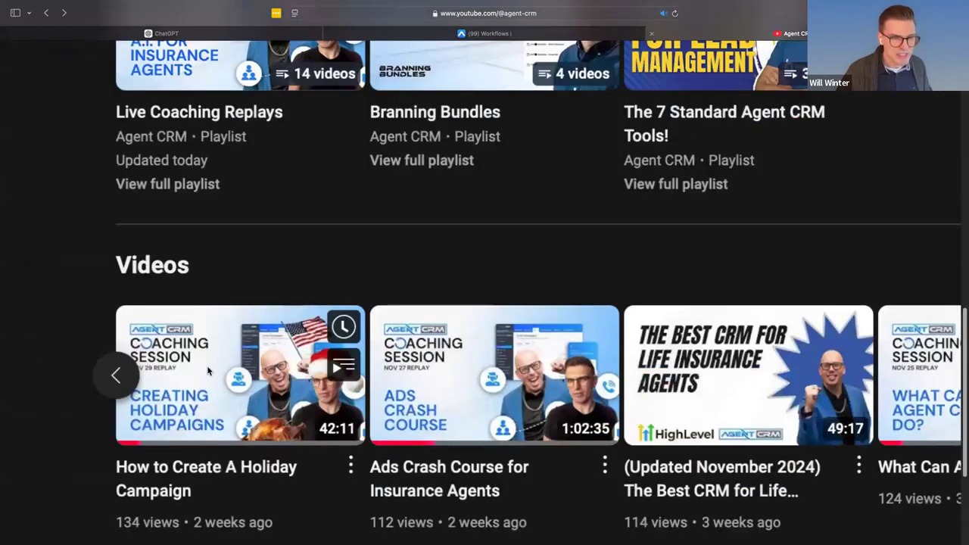
- Mute the audio of the YouTube channel page
left_click(662, 16)
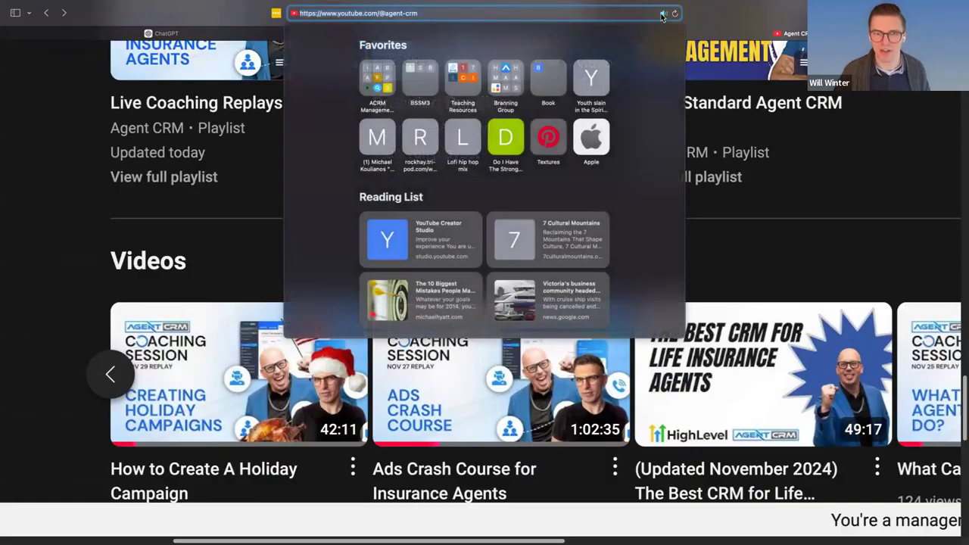
left_click(752, 15)
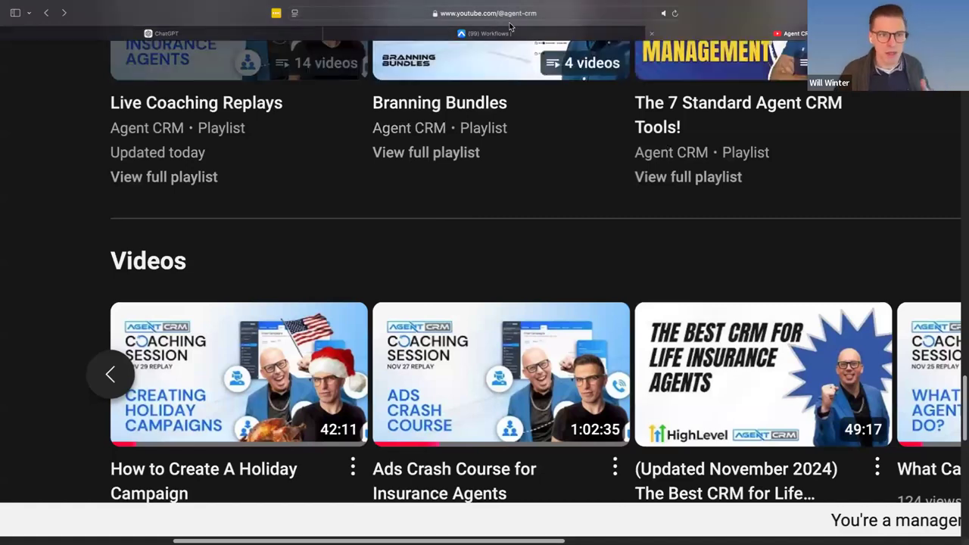
- Switch to Agent CRM and import the IUL and P&C Branning Bundles from the Click & Play Assets library
mouse_move(493, 35)
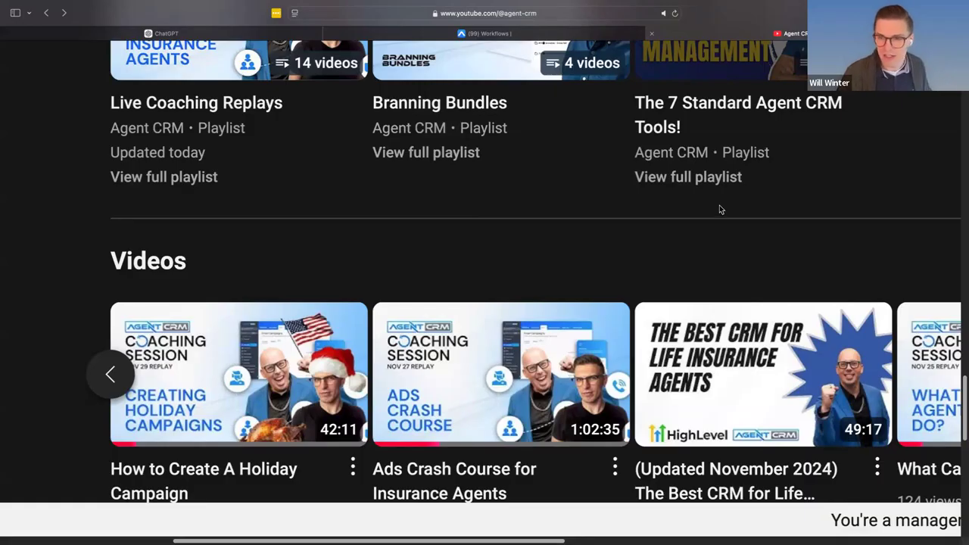
left_click(485, 34)
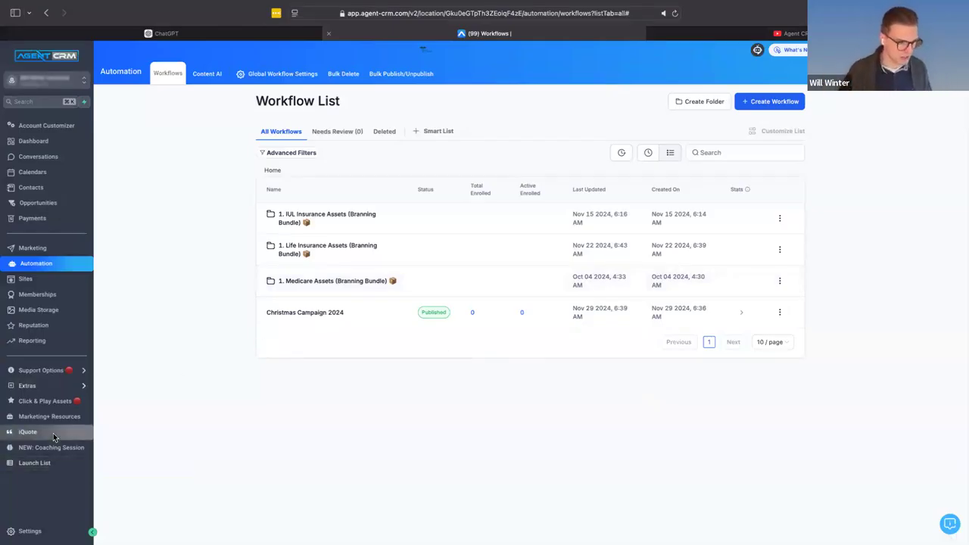
left_click(62, 403)
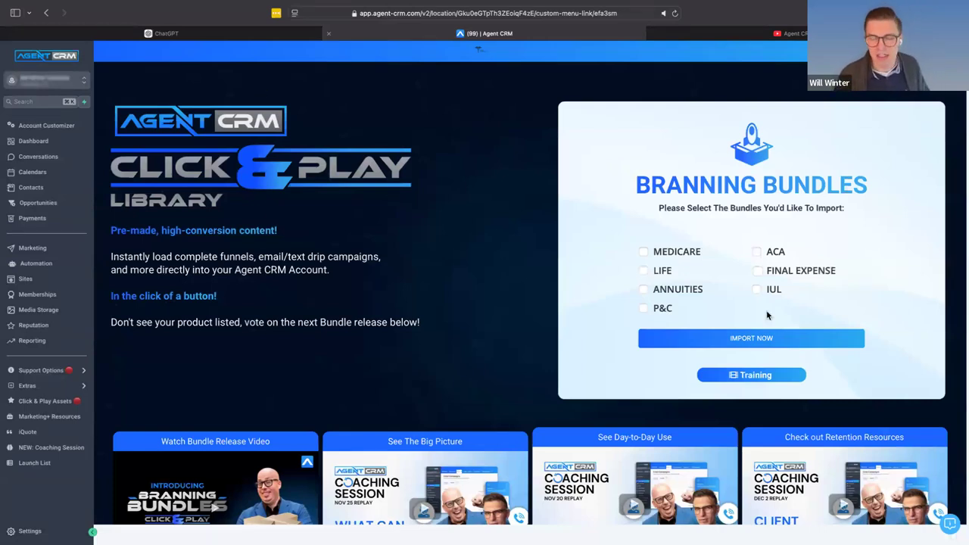
left_click(757, 290)
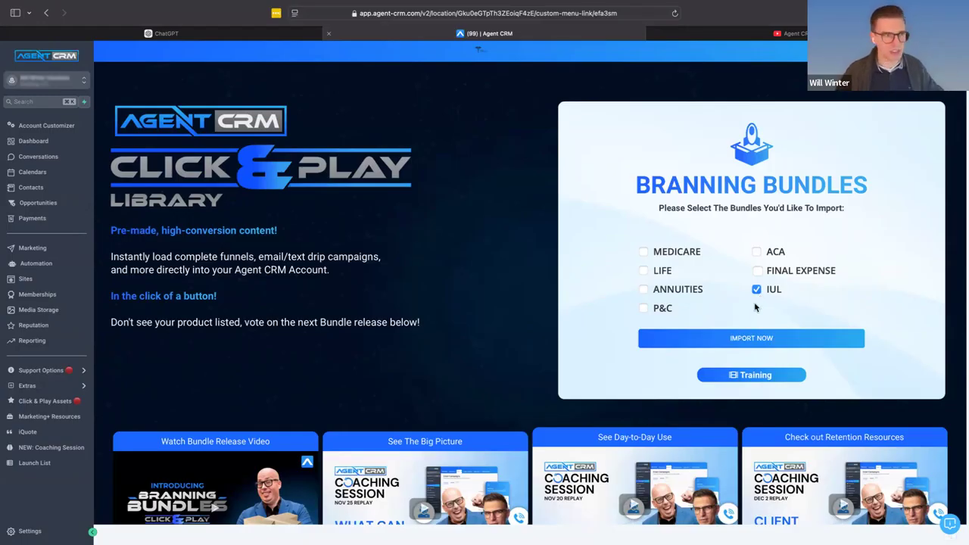
left_click(643, 309)
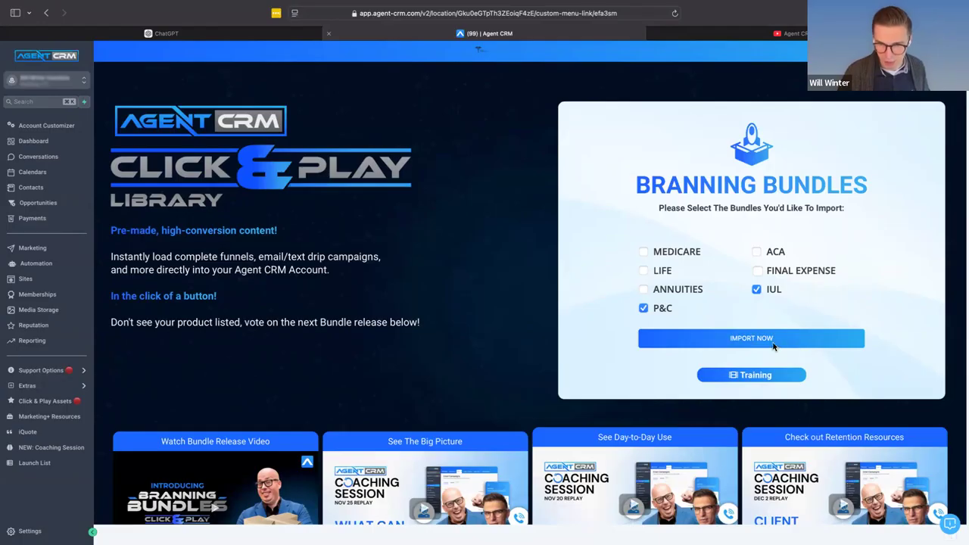
left_click(773, 344)
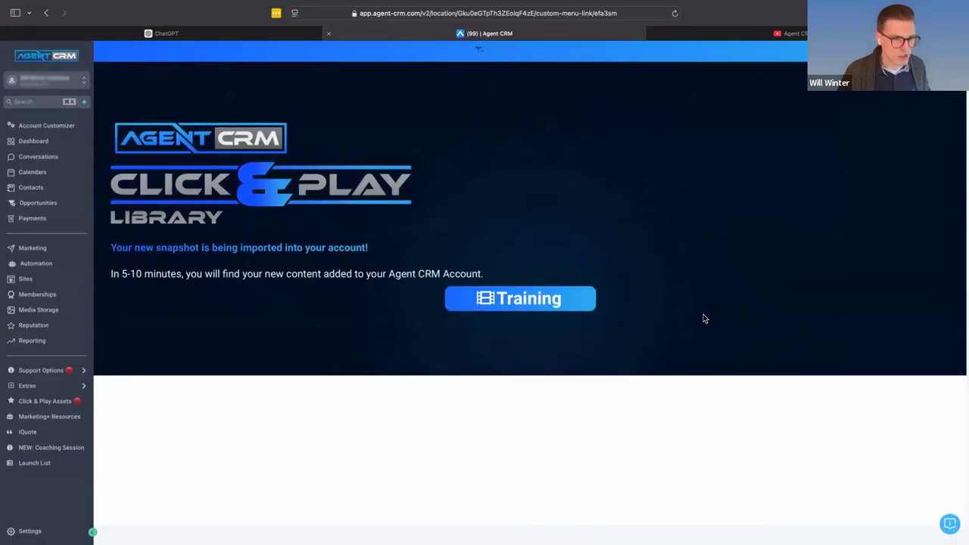
- Open the "1. Medicare Assets (Branning Bundle)" folder in the automation workflow list and look over its stage folders
left_click(36, 264)
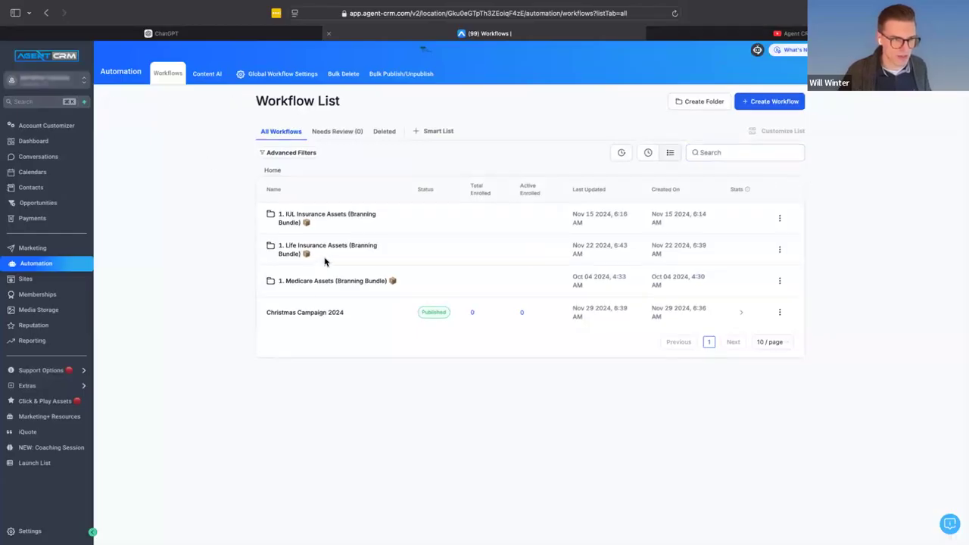
left_click(321, 282)
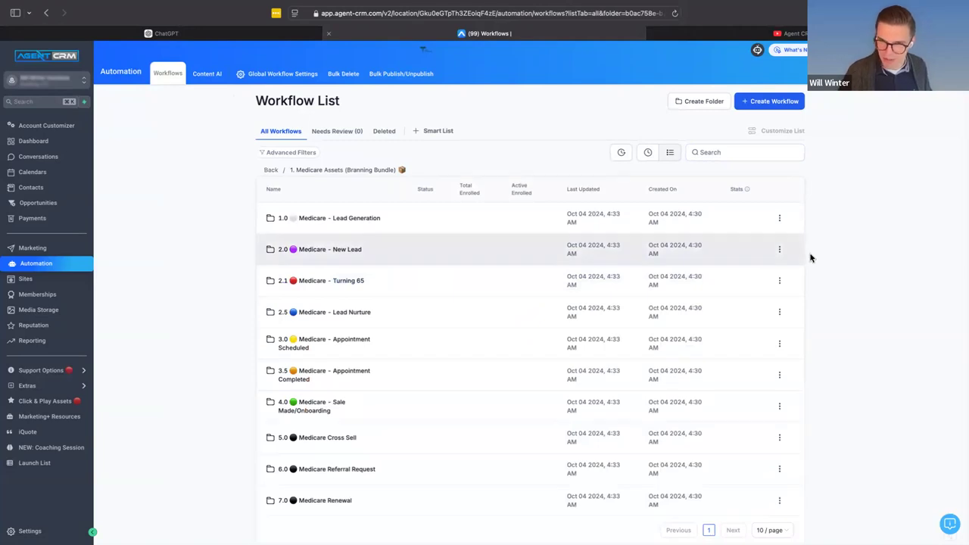
scroll(298, 342, "down", 1)
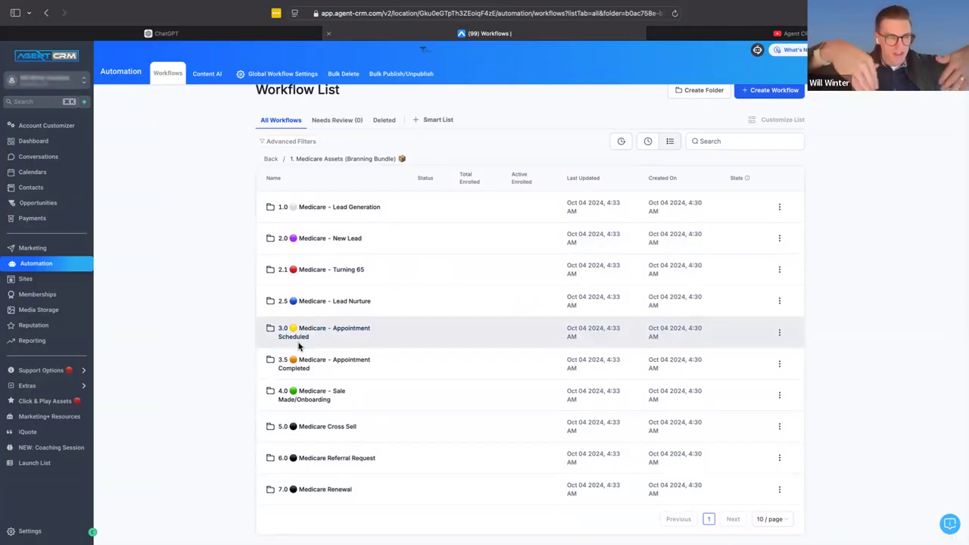
scroll(303, 340, "down", 1)
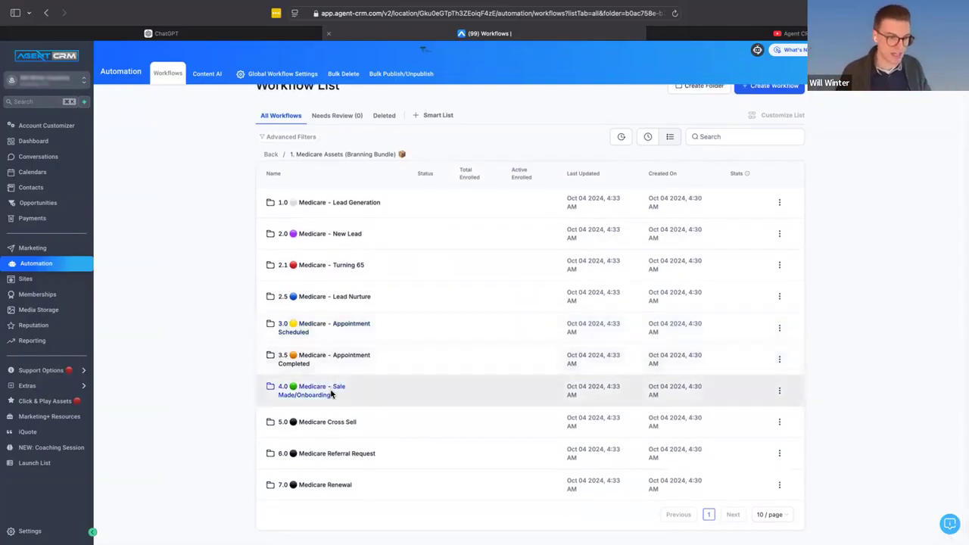
- Review the Medicare stage folders up close, view the workflows inside 5.0 Medicare Cross Sell and return to the Medicare Assets folder
scroll(353, 452, "up", 5)
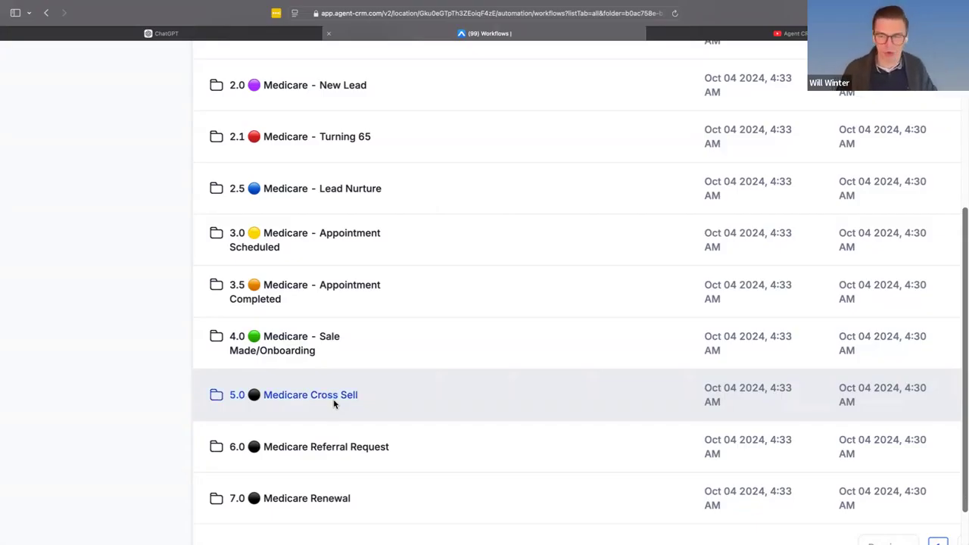
scroll(363, 350, "up", 1)
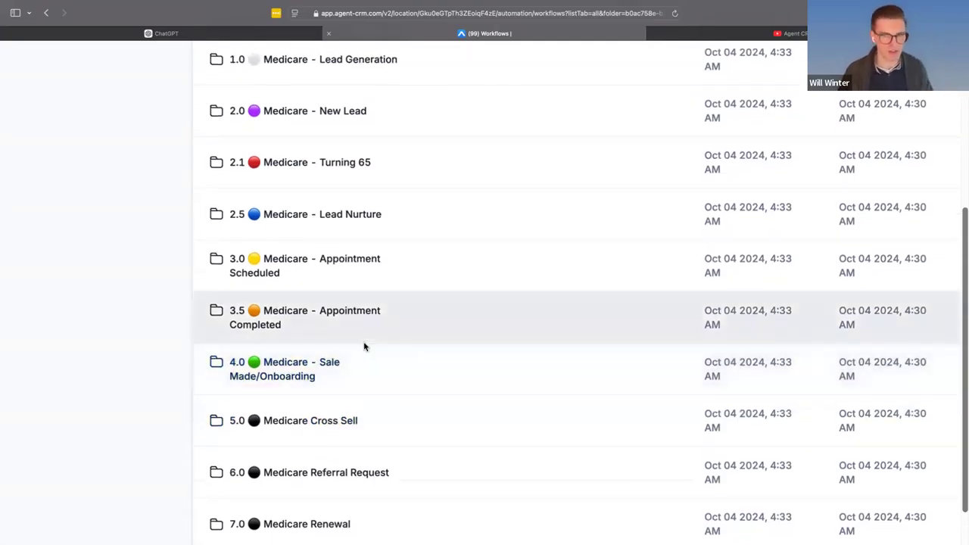
scroll(389, 381, "up", 1)
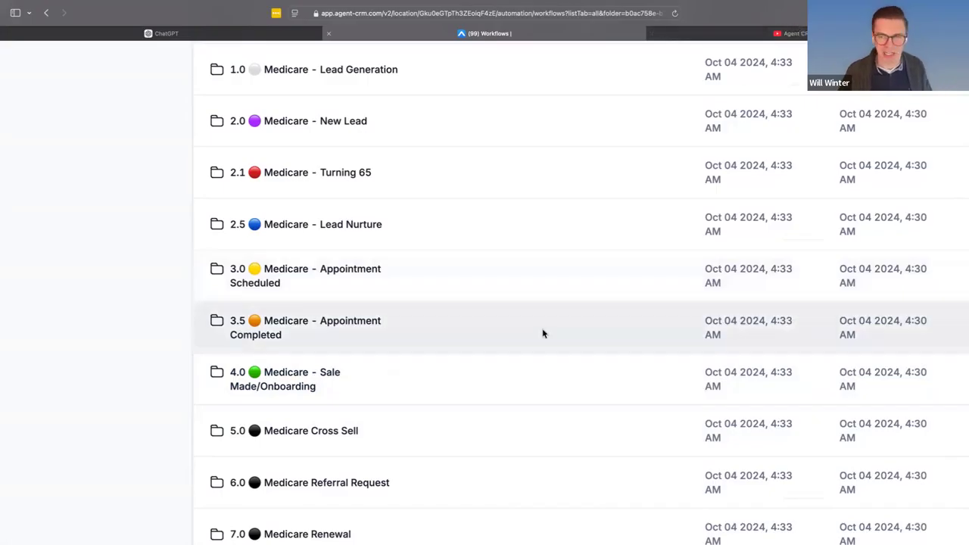
scroll(544, 333, "down", 5)
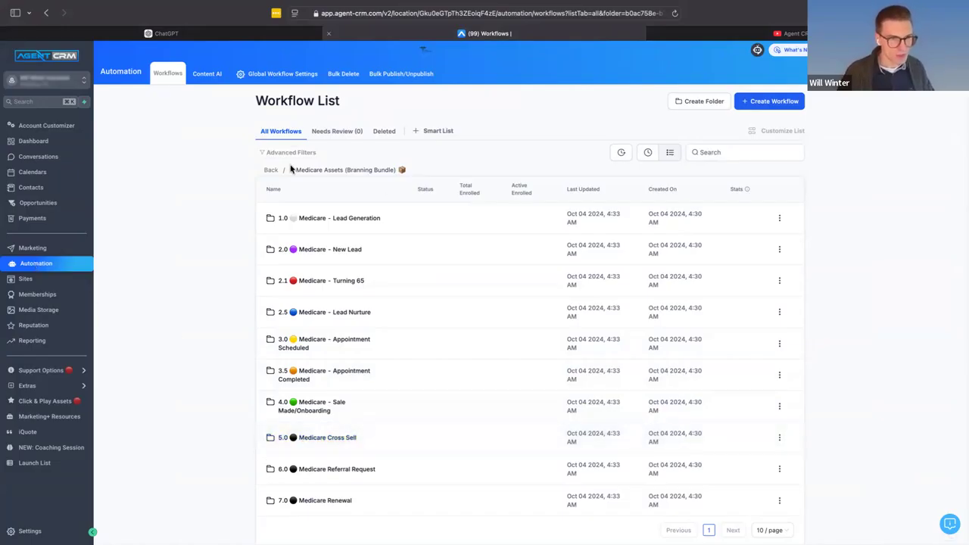
left_click(345, 439)
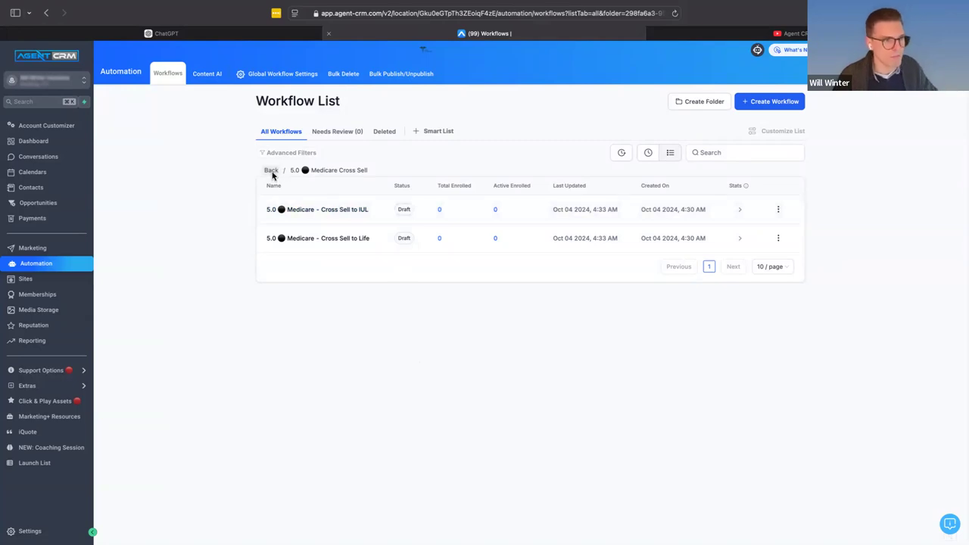
left_click(271, 170)
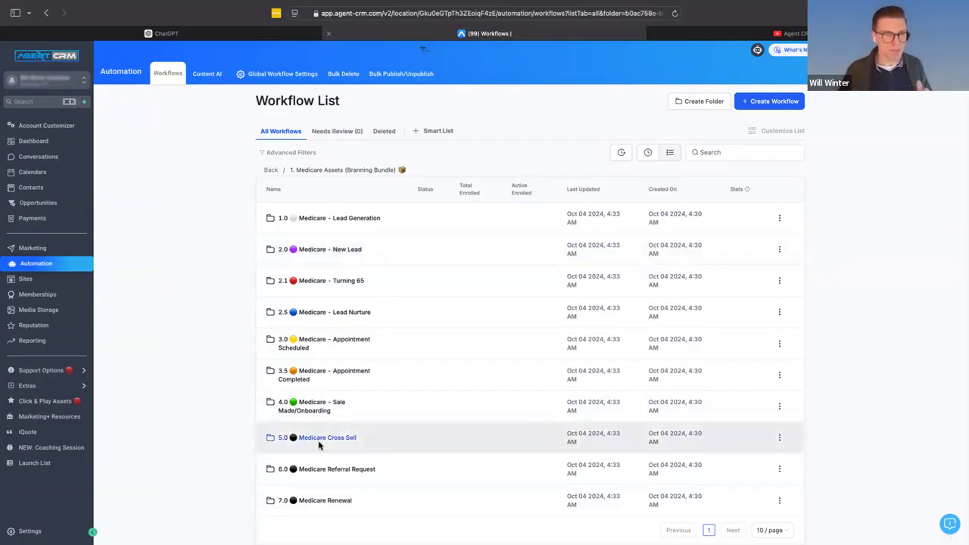
- Open the Life Insurance New Lead opportunities board and move the opportunity card to the 3.0 Appointment Set stage
left_click(47, 202)
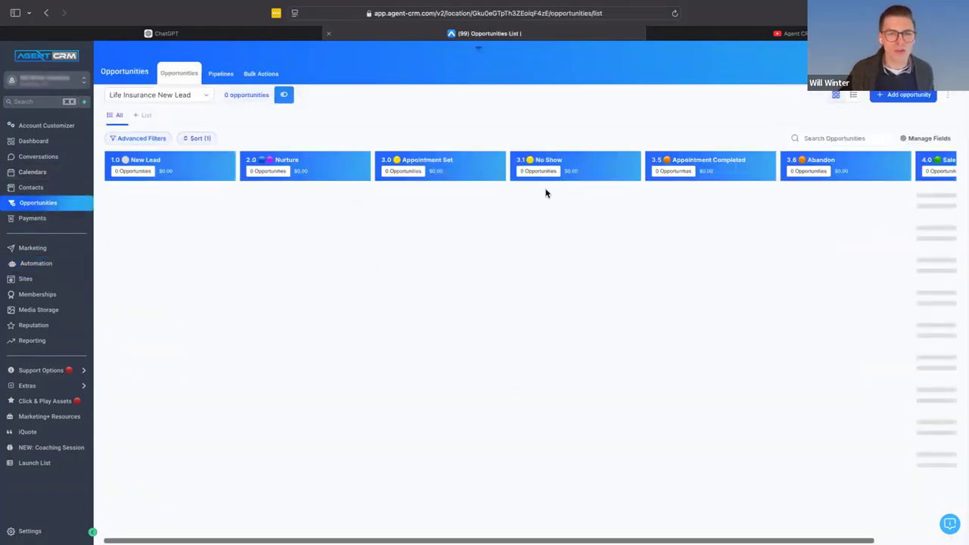
left_click_drag(947, 203, 403, 206)
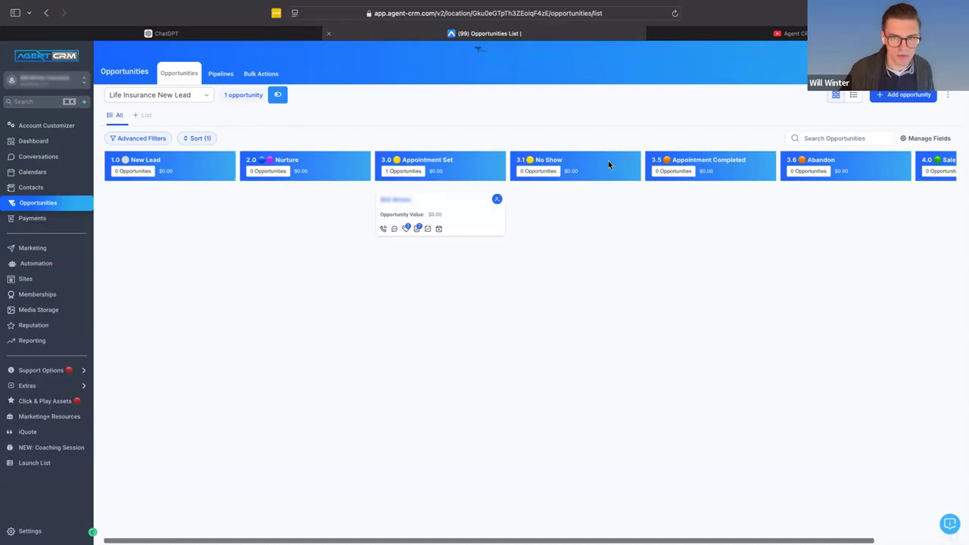
- Collapse the 3.1 No Show stage and move the opportunity card from 3.0 Appointment Set to 4.0 Sale Made
left_click(627, 163)
left_click(660, 169)
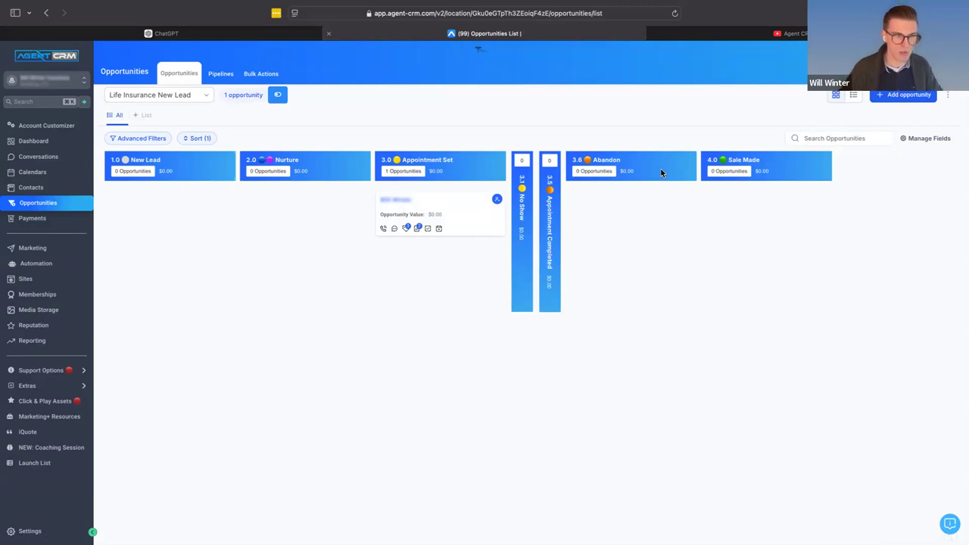
left_click_drag(452, 200, 426, 213)
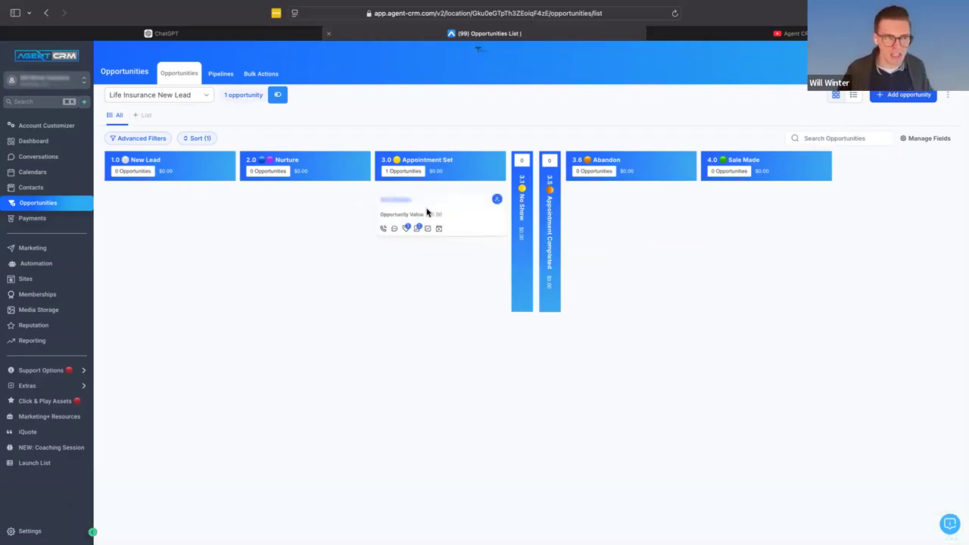
left_click(548, 231)
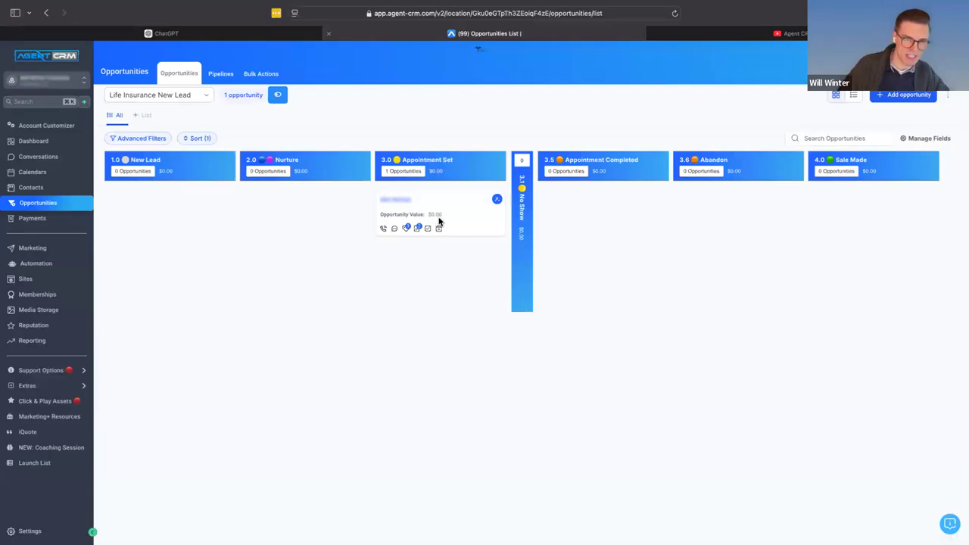
left_click_drag(449, 203, 883, 204)
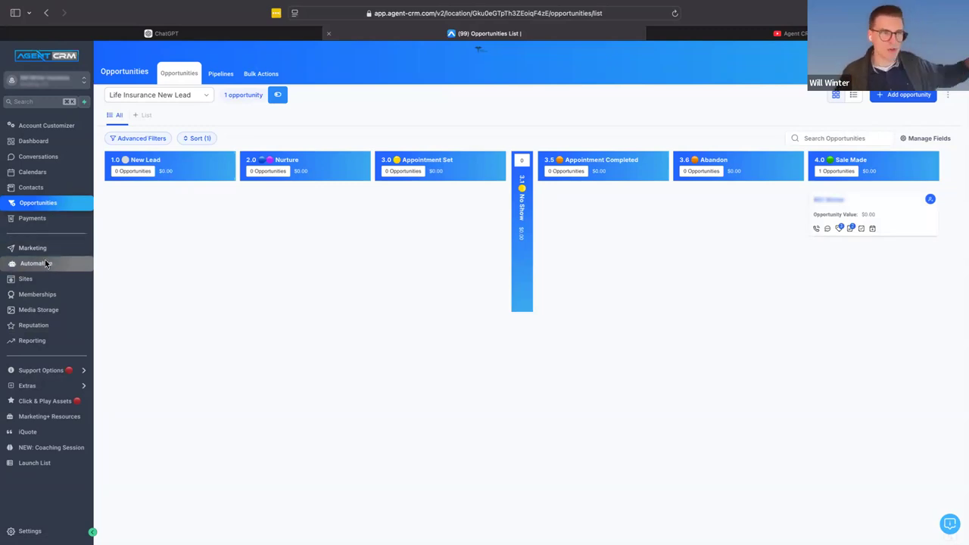
- Open the Final Expense Leads smart list in the contacts and select all of its contacts
left_click(45, 263)
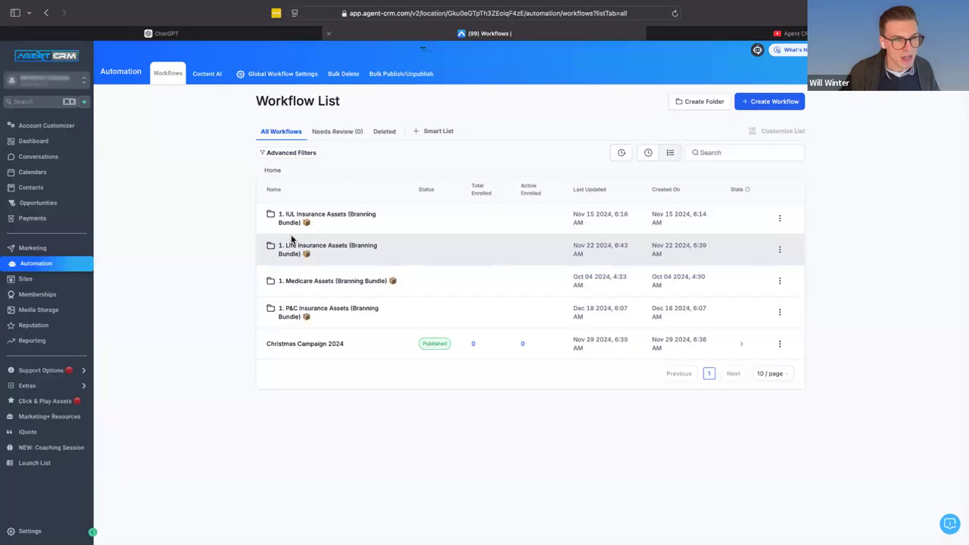
left_click(50, 194)
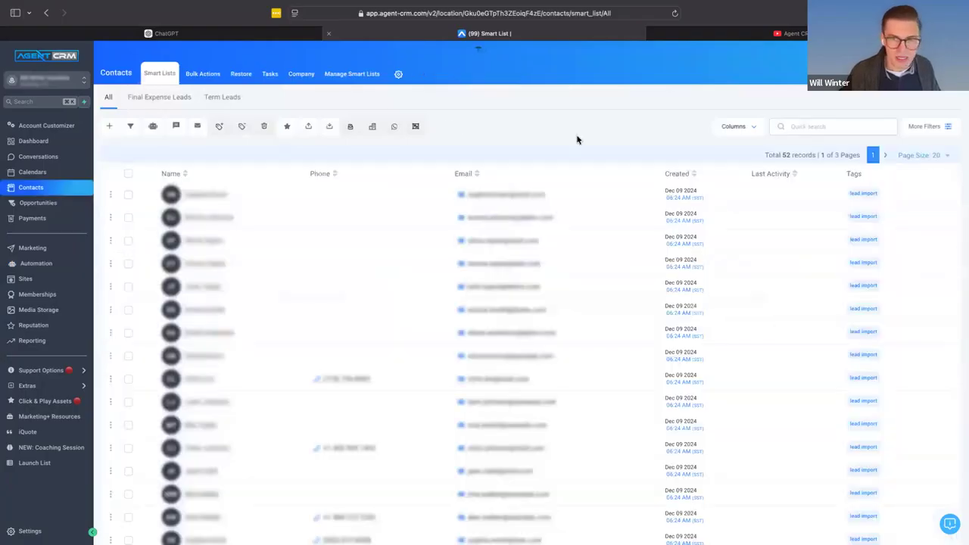
left_click(158, 104)
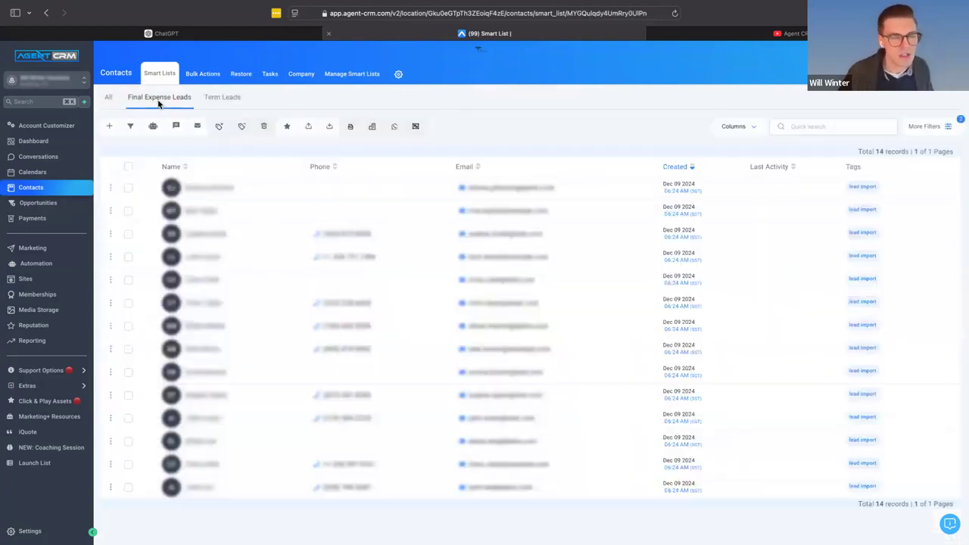
left_click(128, 167)
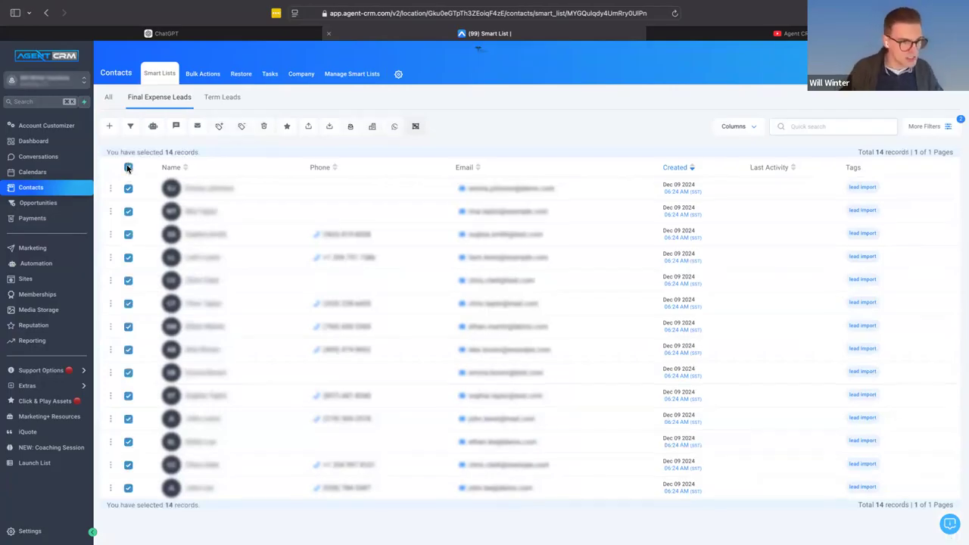
- Start adding tags in bulk to the selected contacts and name the action "Send Cross Sell to IUL"
left_click(220, 127)
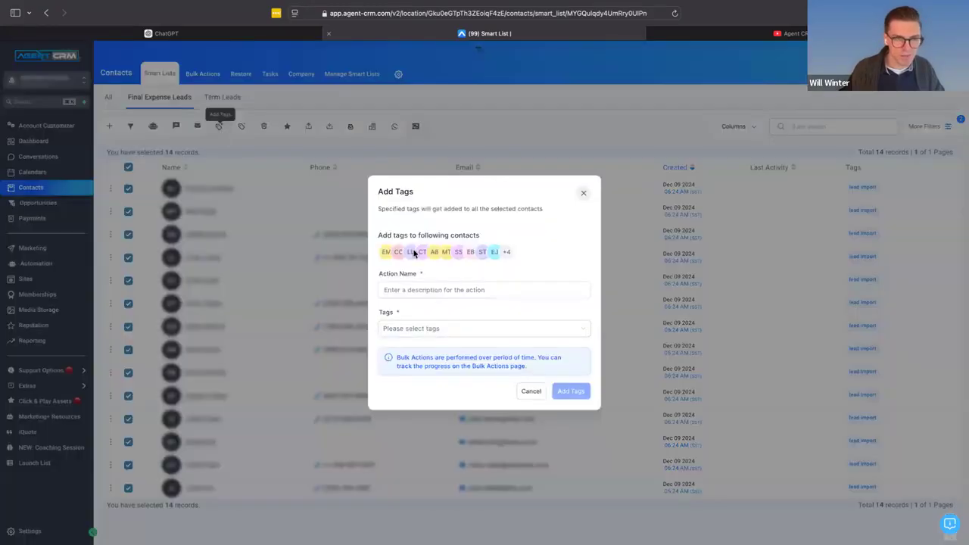
left_click(409, 290)
type("Send ")
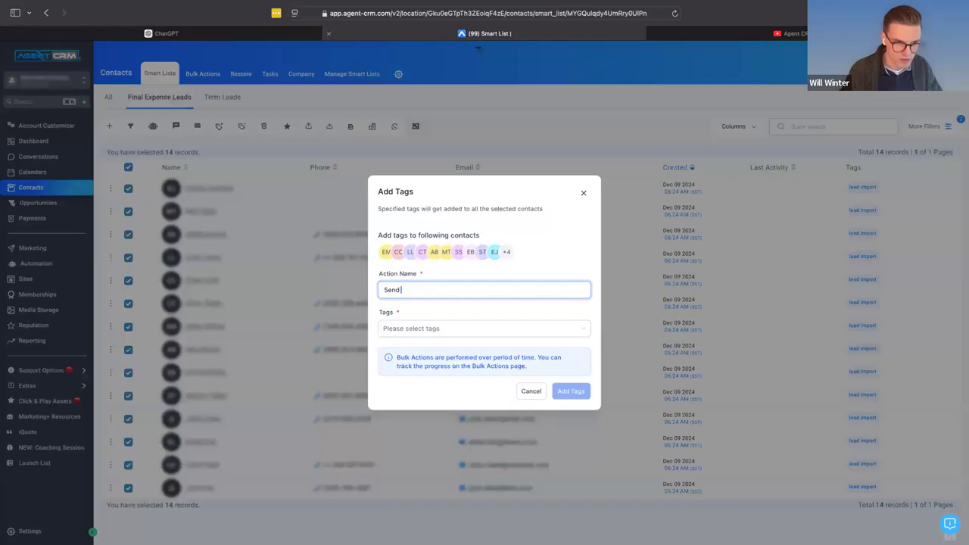
type("Cross Sell to")
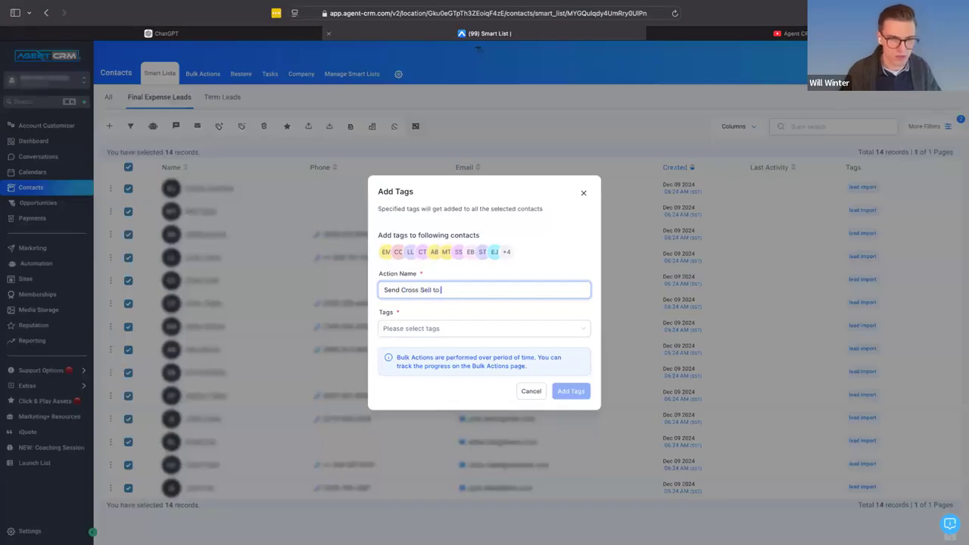
type(" IUL")
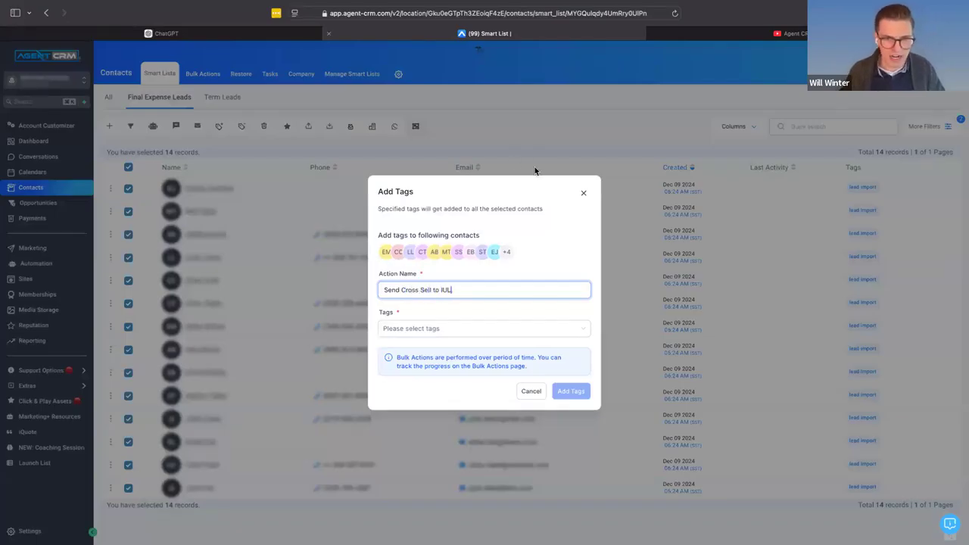
- Find the medicare tags, choose "5.0 medicare - cross sell to iul" for the bulk action, and close the dialog without adding the tag
left_click(415, 333)
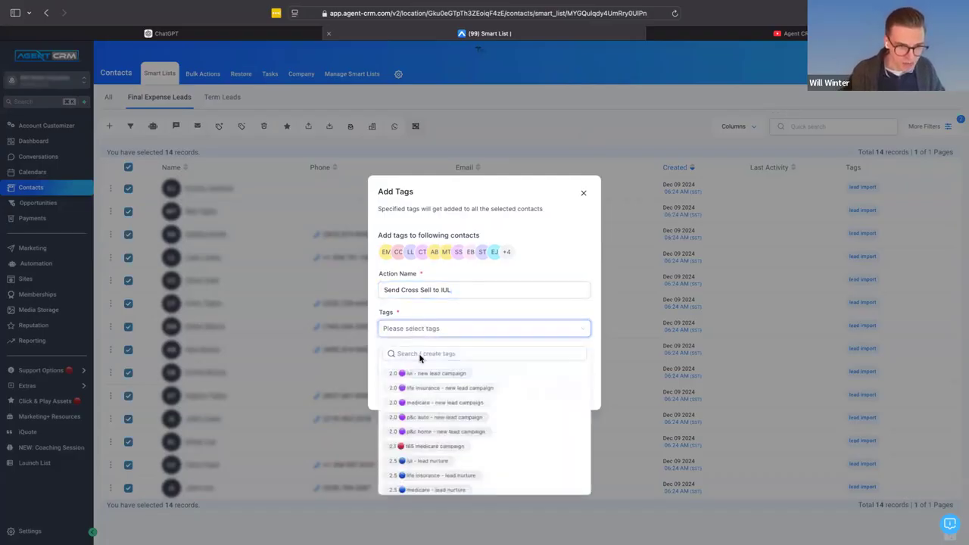
type("medicare")
scroll(436, 415, "down", 3)
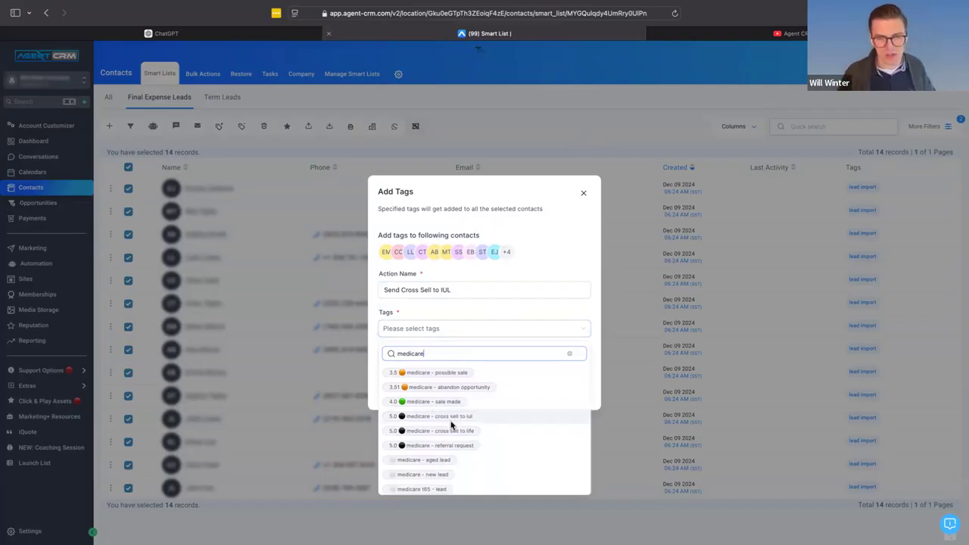
left_click(451, 419)
left_click(511, 313)
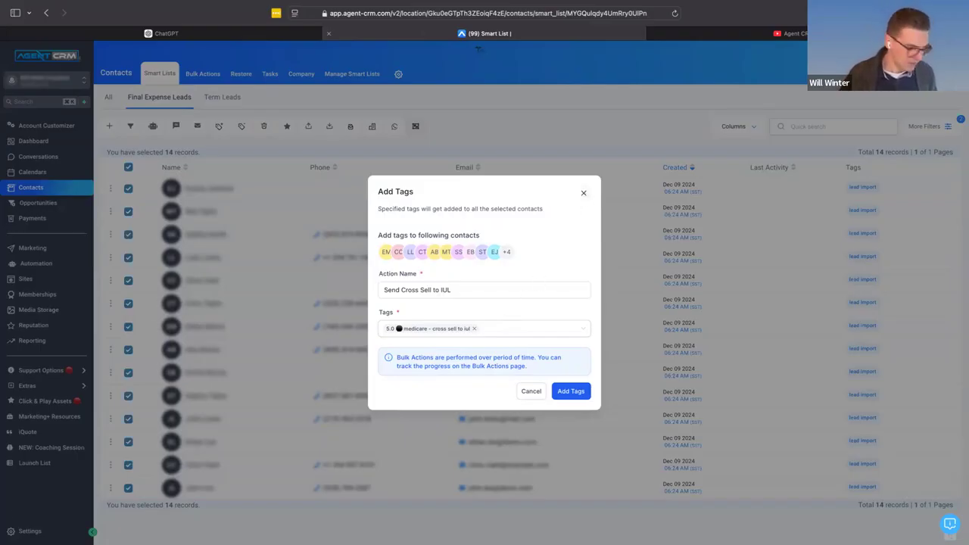
left_click(583, 194)
- View the workflows in the 5.0 Medicare Cross Sell folder of the Medicare Assets bundle and return to the bundle folder
left_click(23, 265)
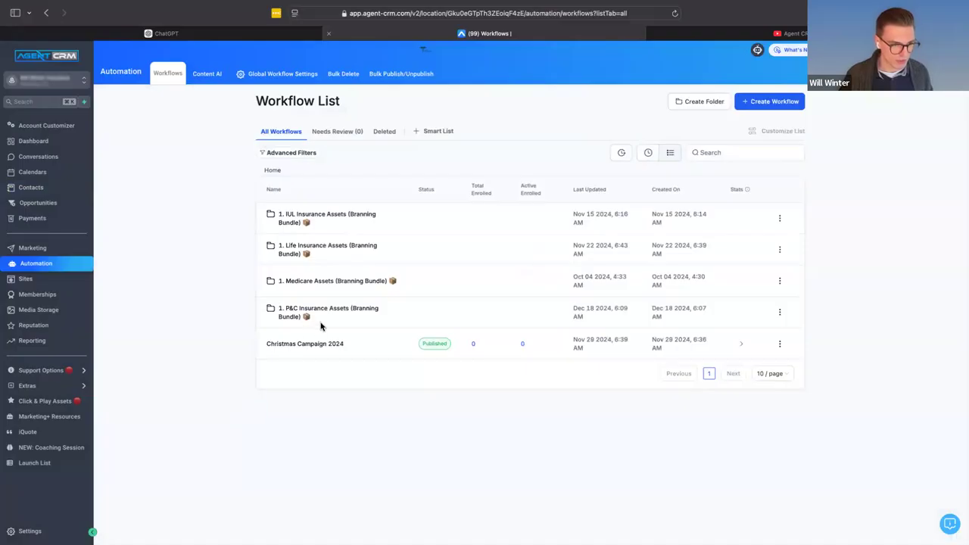
left_click(336, 282)
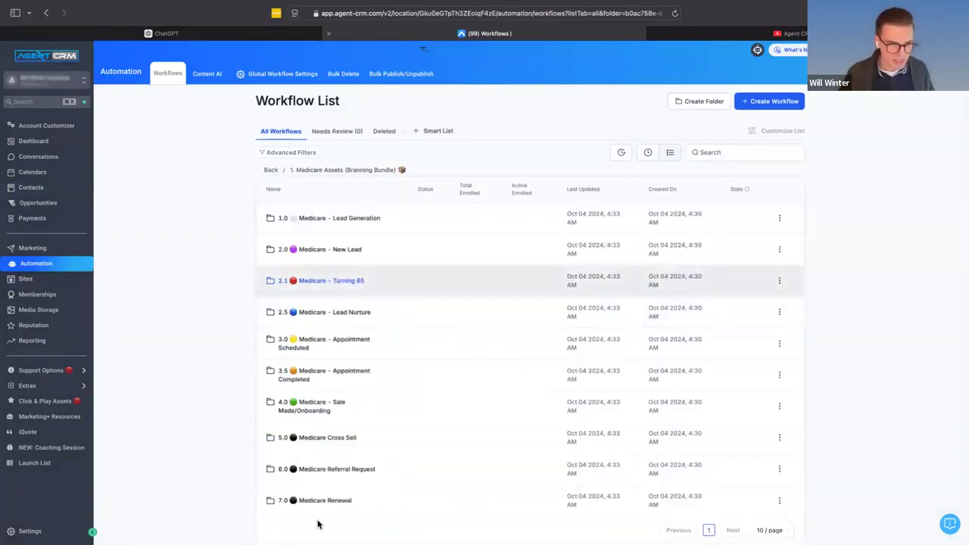
left_click(325, 438)
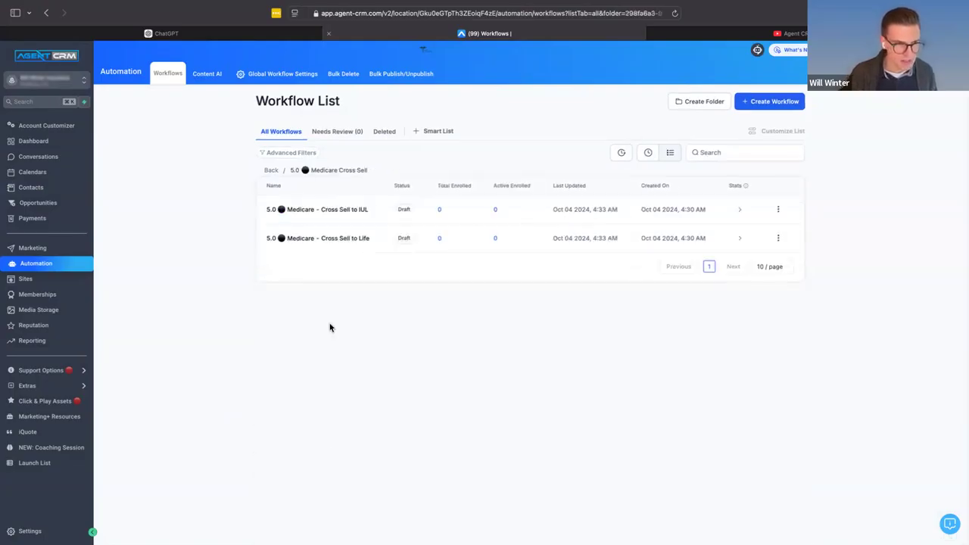
left_click(272, 171)
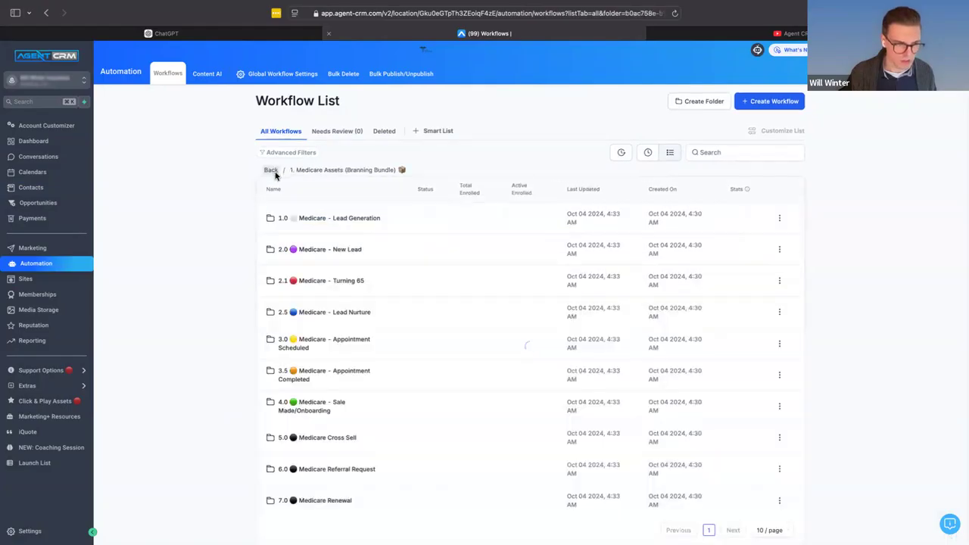
- Open the "4.0 Medicare - Sale Made: Confirmation and Send to Onboarding" workflow and review its actions down to the cross-sell ones
left_click(333, 403)
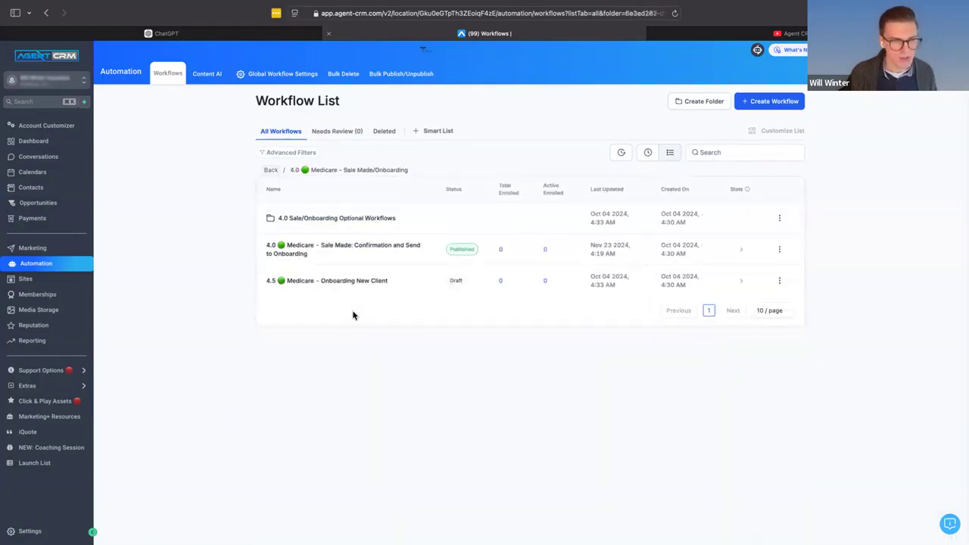
left_click(369, 250)
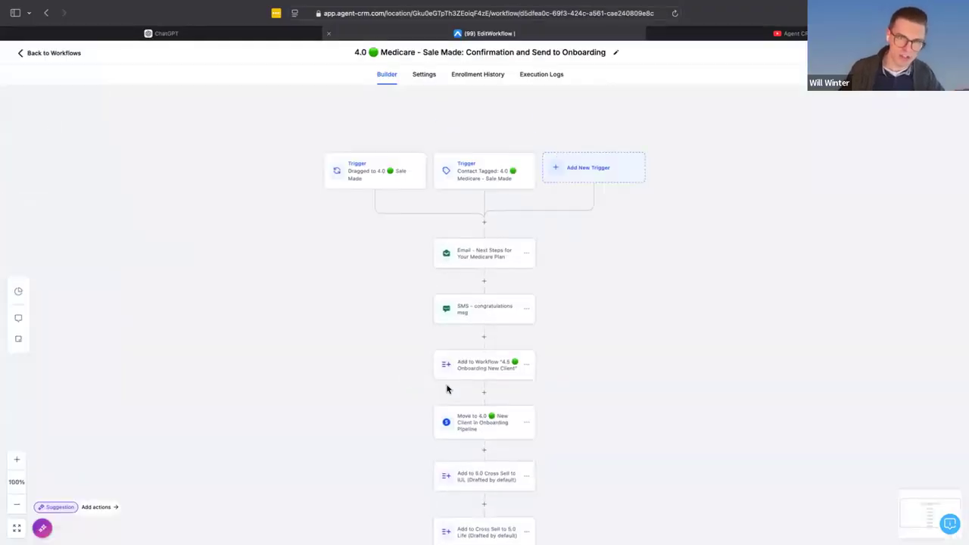
scroll(413, 219, "down", 1)
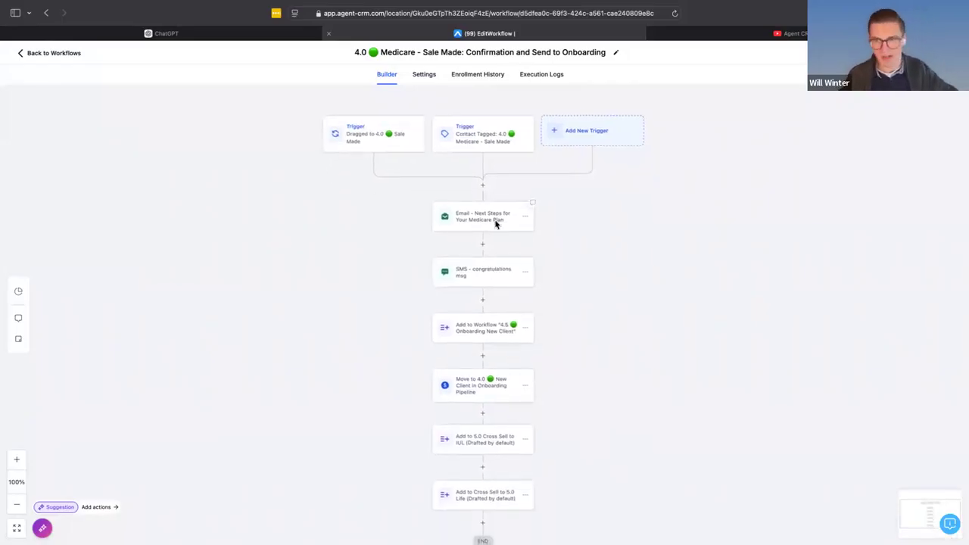
scroll(496, 223, "down", 2)
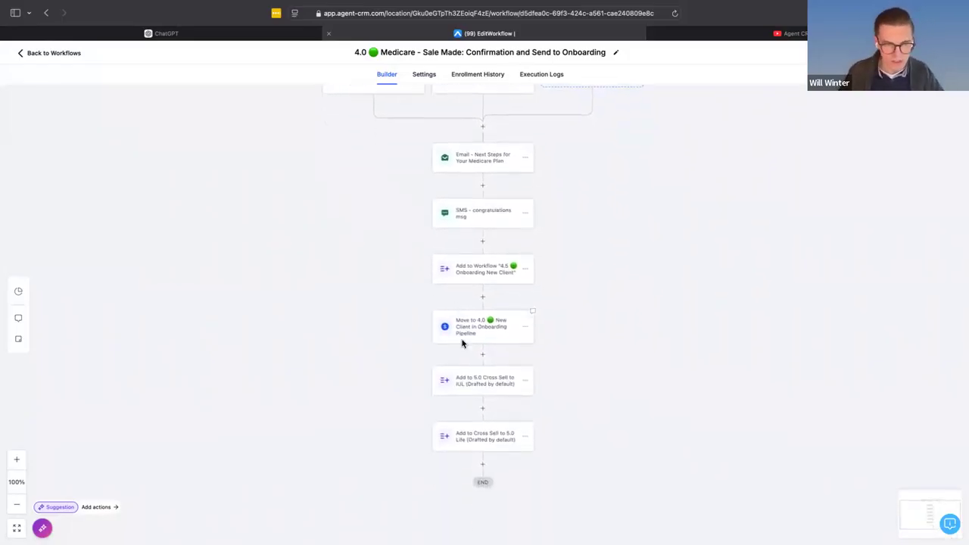
scroll(461, 342, "up", 5)
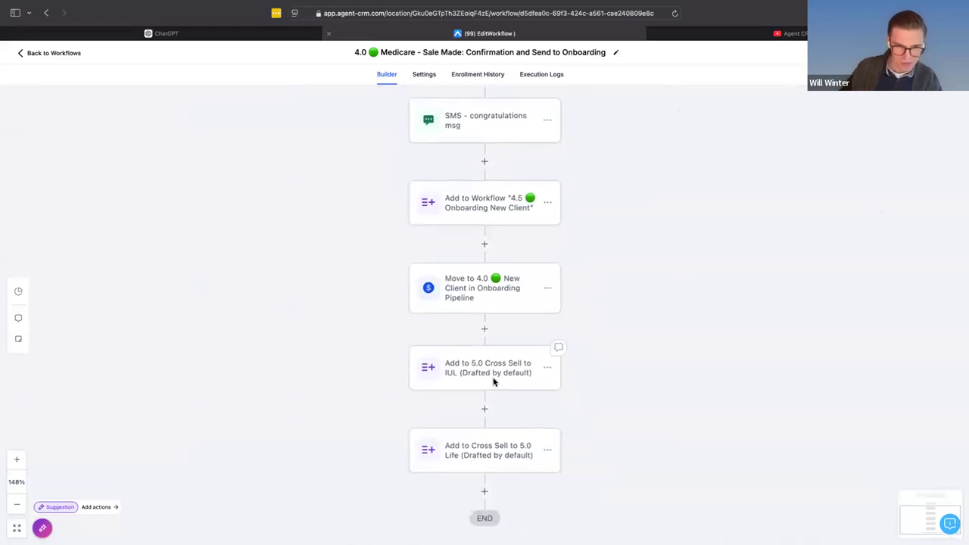
scroll(477, 386, "down", 2)
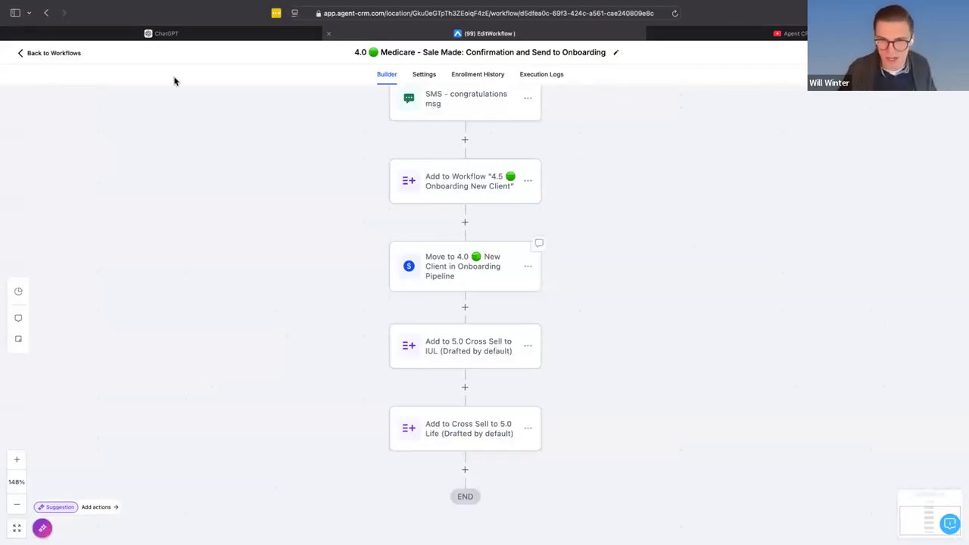
- Return to the Medicare Assets folder and open the "5.0 Medicare - Cross Sell to IUL" workflow from the Medicare Cross Sell folder
left_click(30, 55)
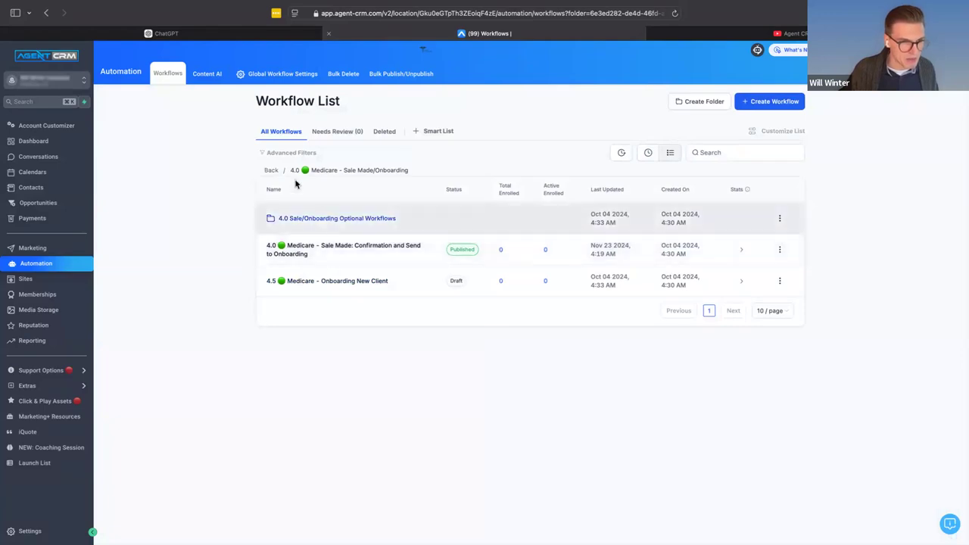
left_click(275, 170)
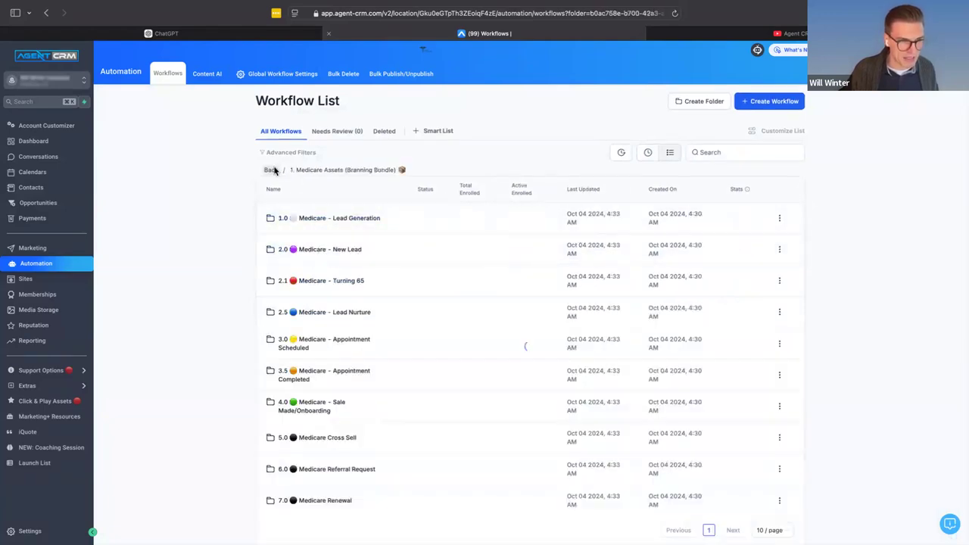
scroll(325, 443, "down", 1)
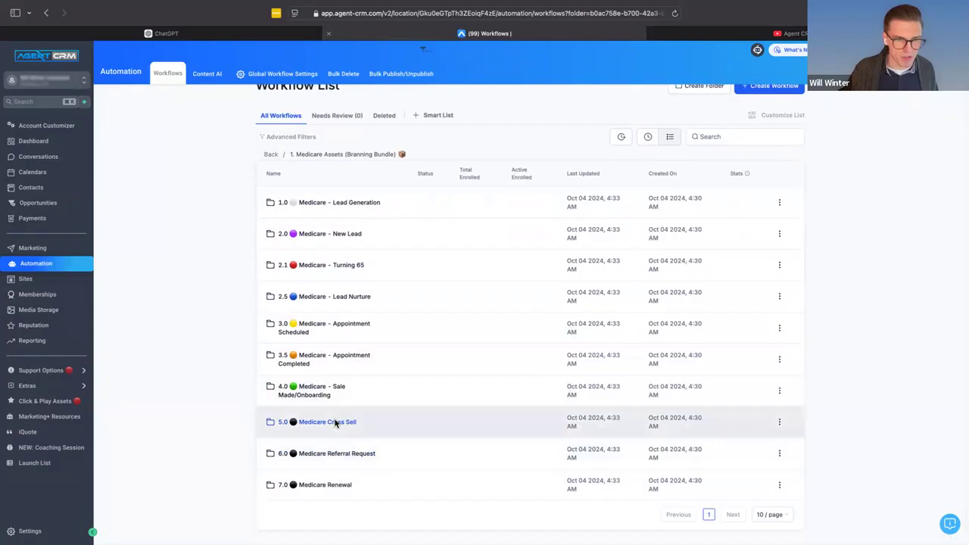
left_click(327, 421)
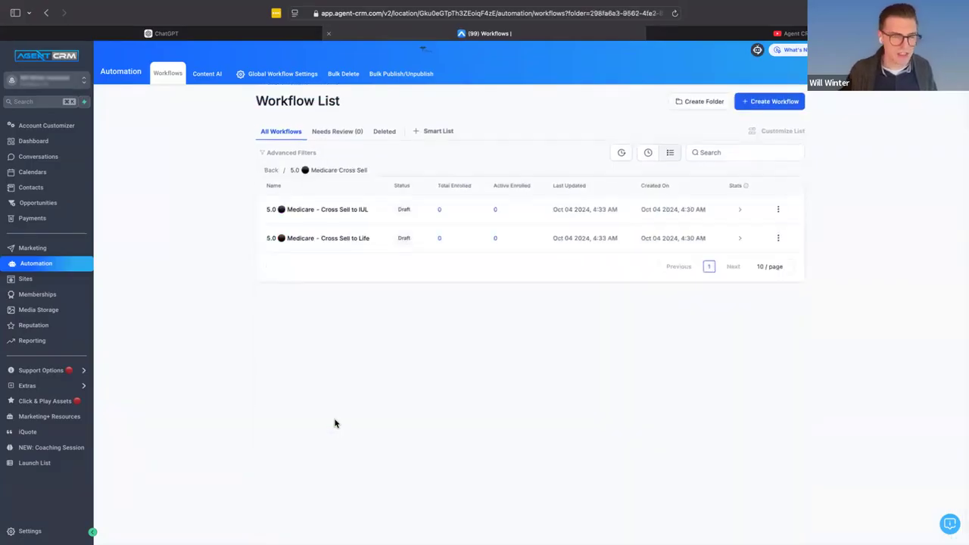
left_click(331, 214)
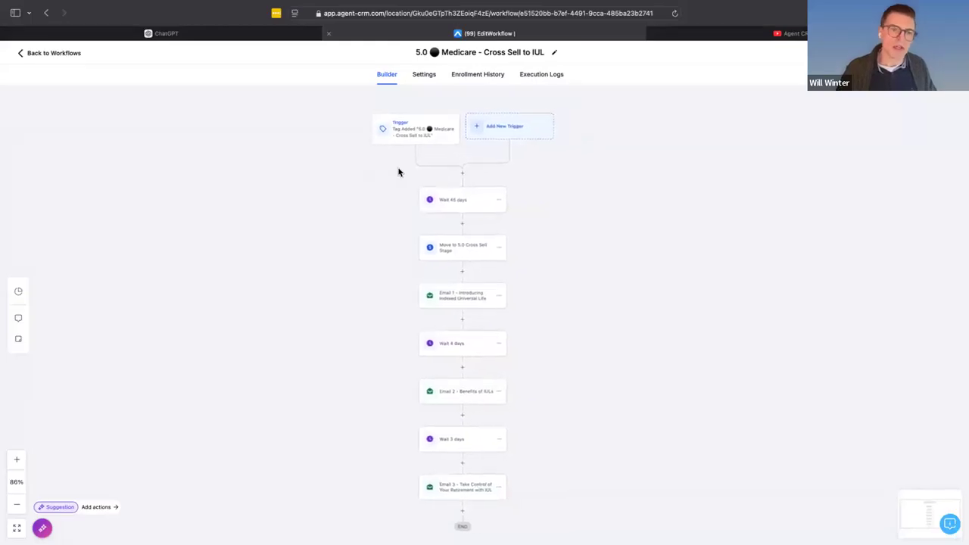
- Examine the tag trigger, the first wait action and the following actions of the Cross Sell to IUL workflow
scroll(406, 134, "up", 5)
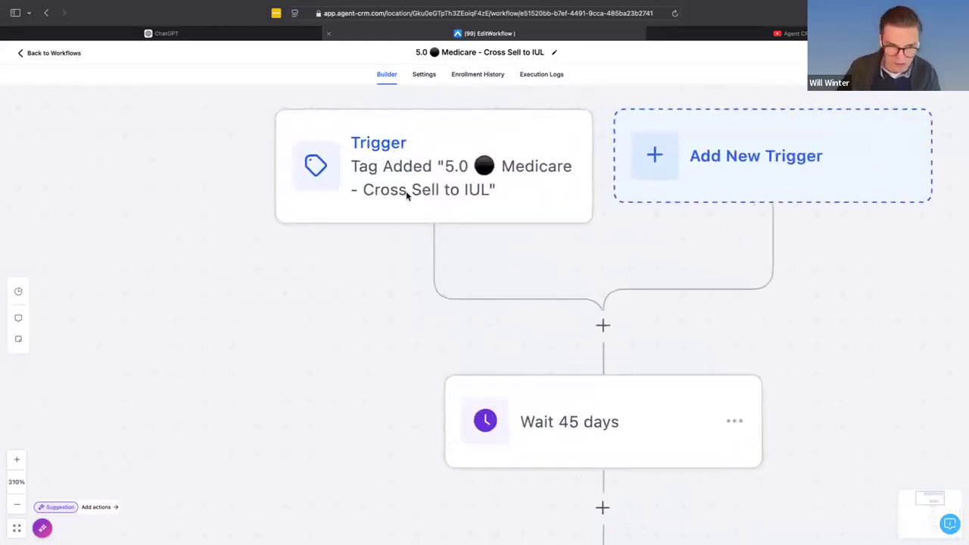
scroll(406, 194, "right", 2)
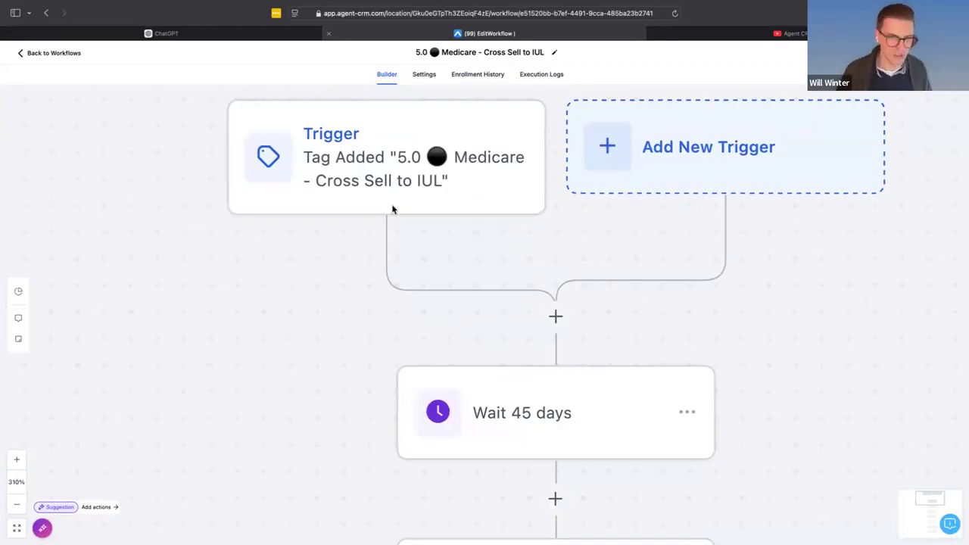
scroll(394, 207, "right", 2)
scroll(394, 207, "down", 1)
scroll(392, 210, "down", 5)
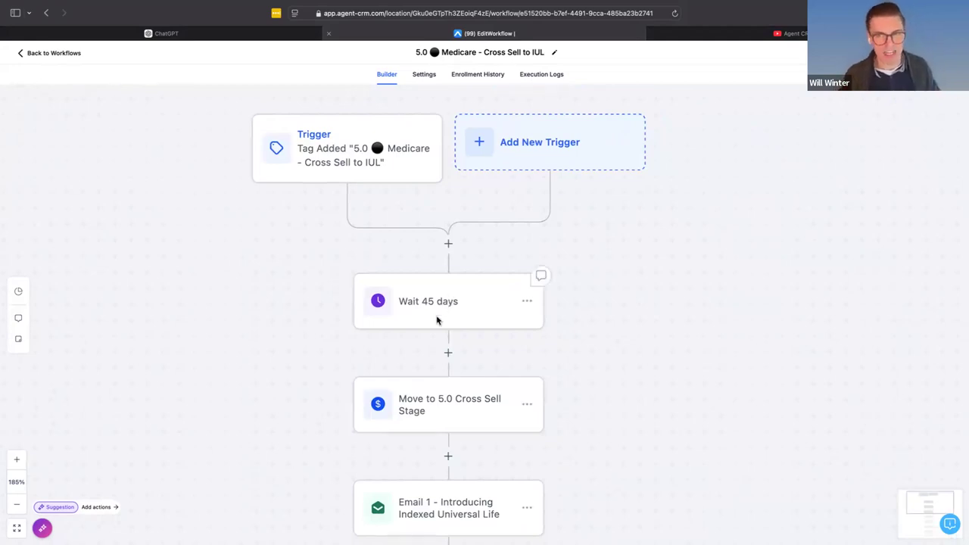
scroll(437, 320, "down", 1)
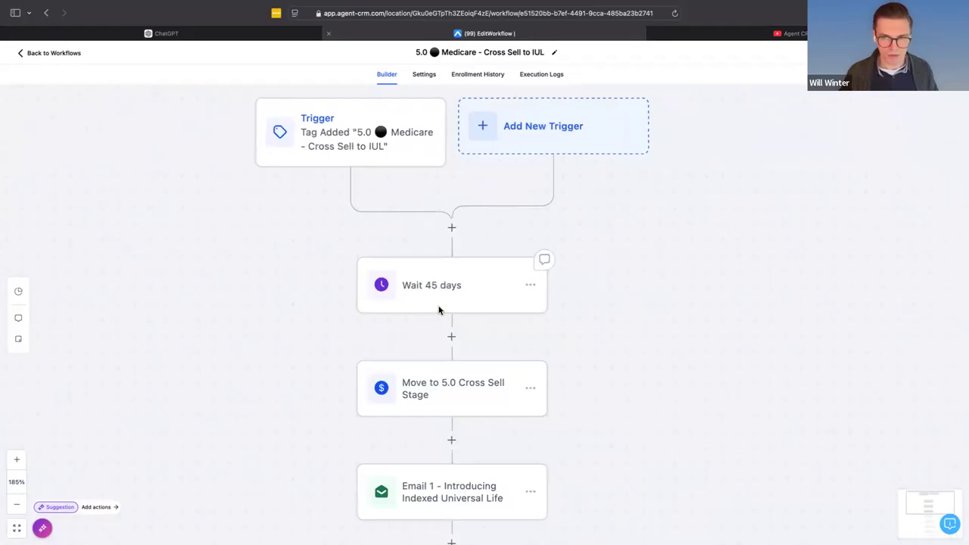
scroll(439, 309, "up", 1)
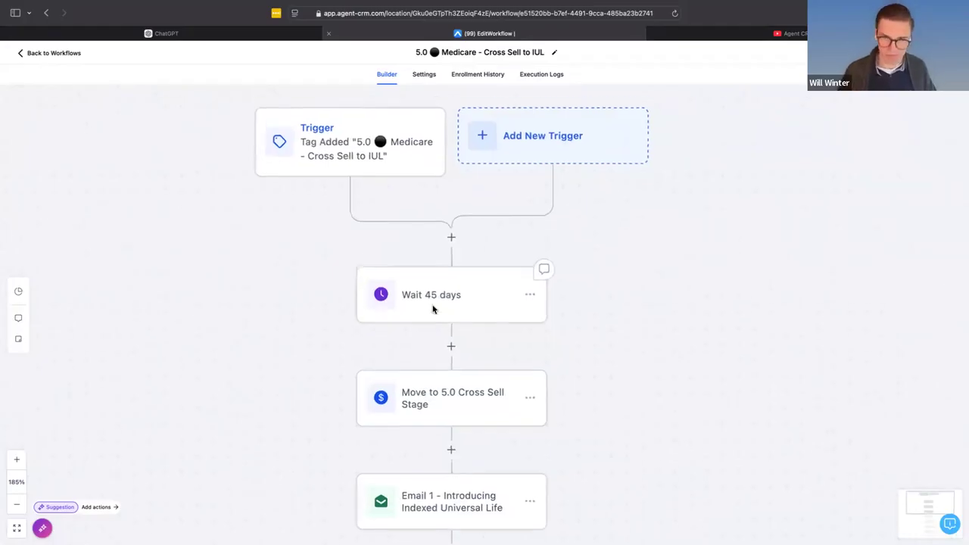
scroll(432, 308, "down", 5)
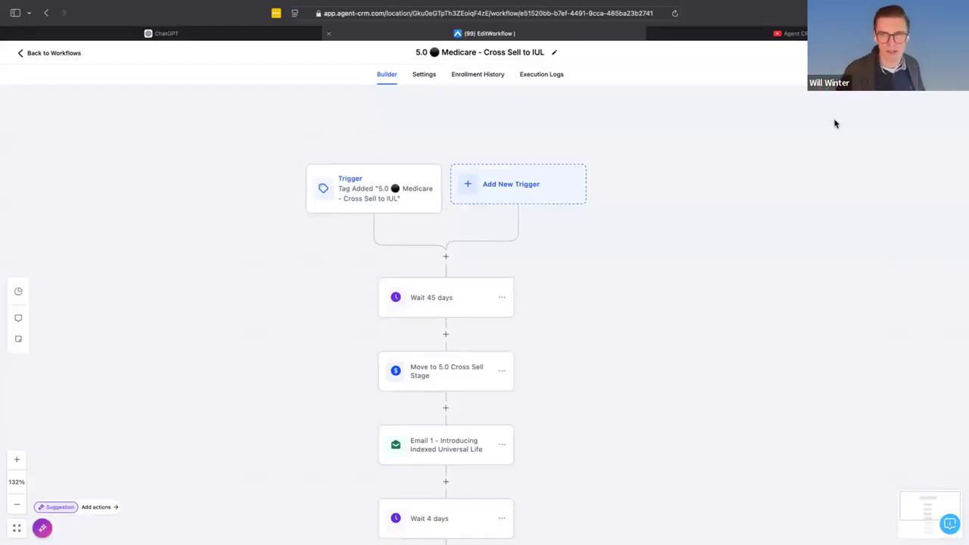
- Set the first wait action of the Cross Sell to IUL workflow to 20 days, rename it "Wait 20 days" and save the action
left_click(441, 304)
double_click(624, 234)
type("10")
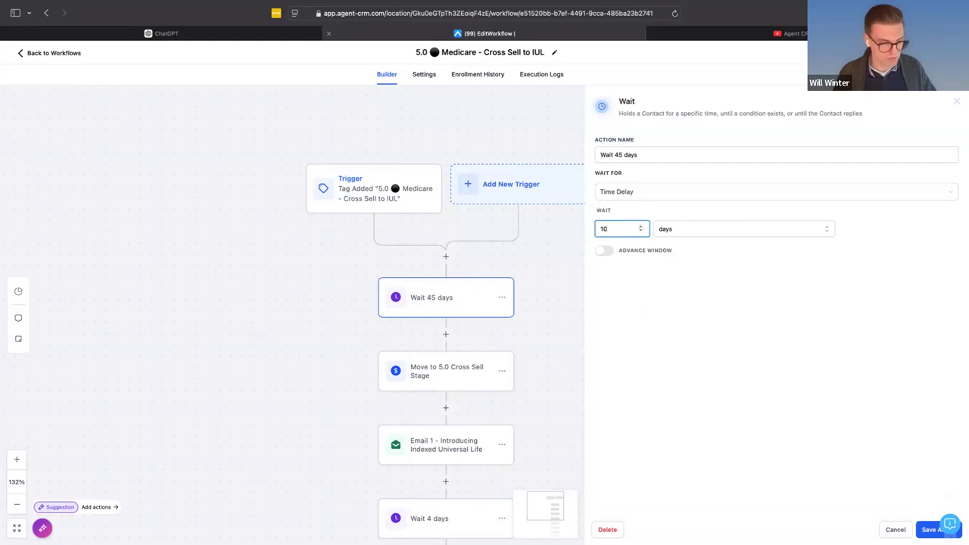
type("20")
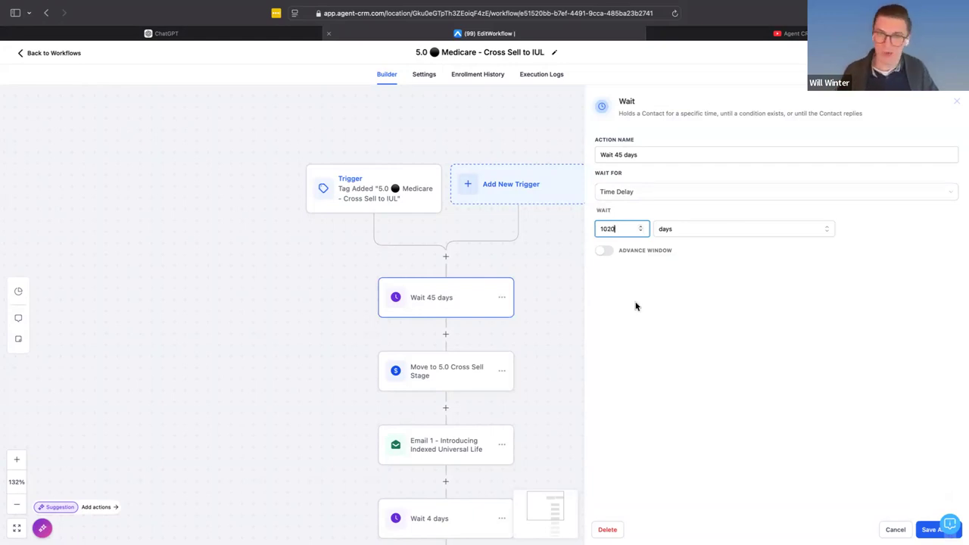
key("BackSpace")
key("BackSpace")
key("BackSpace")
key("BackSpace")
type("20")
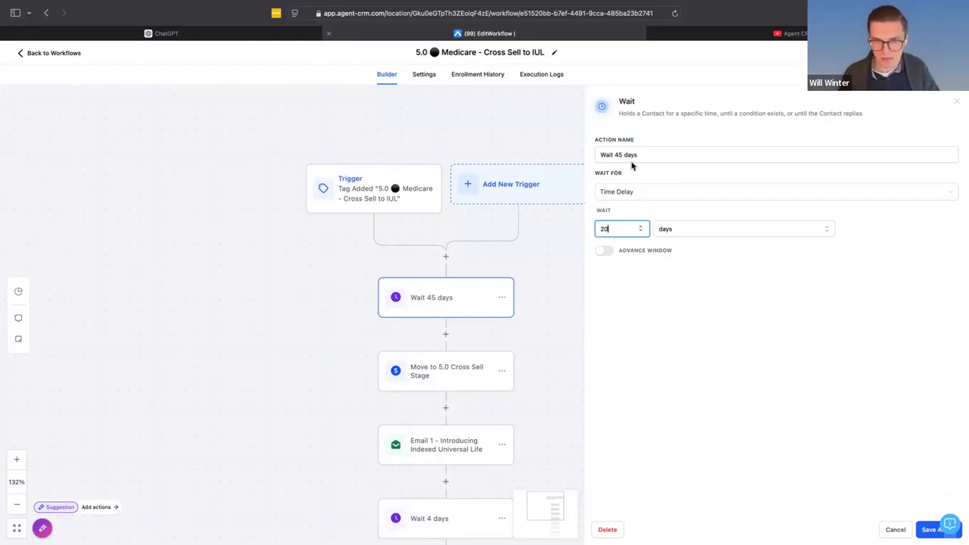
double_click(618, 155)
type("20")
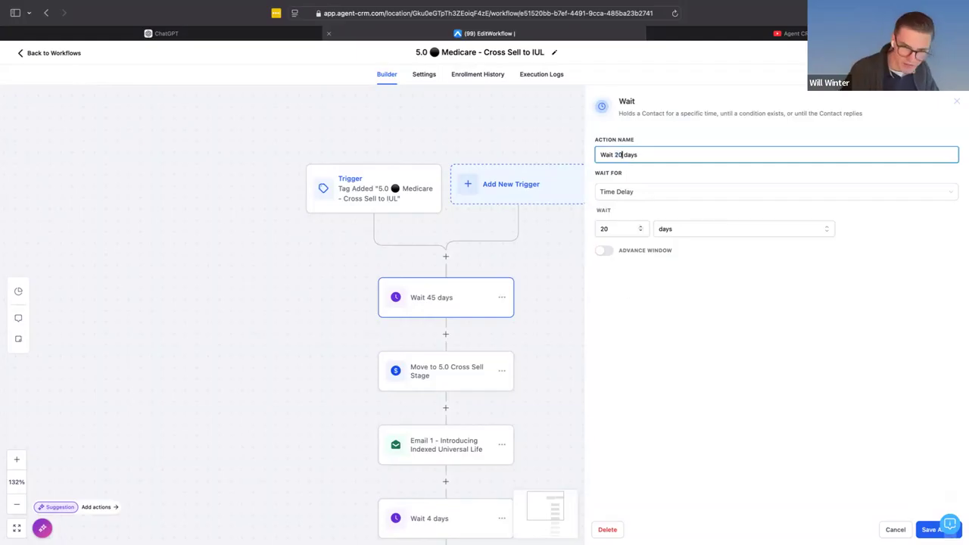
left_click(928, 529)
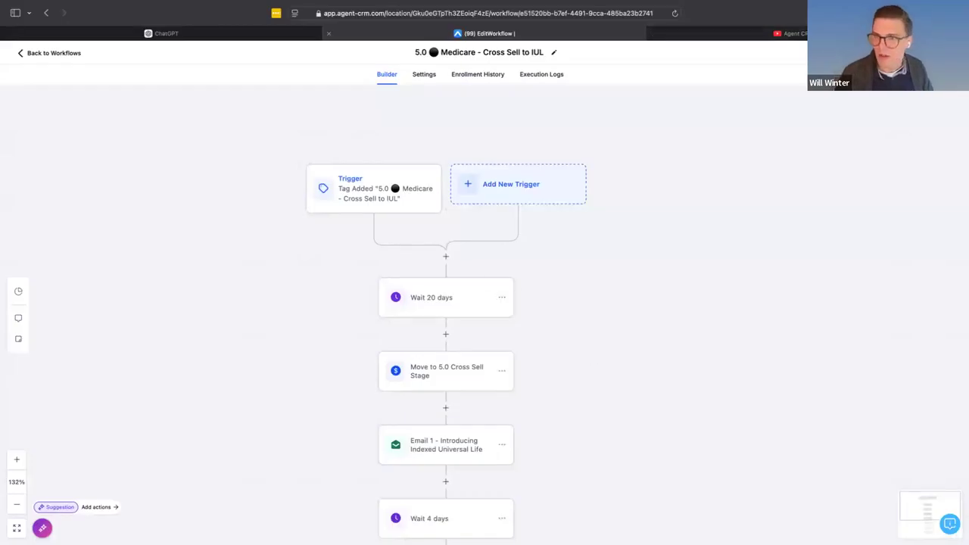
- Return from the workflow to the top-level workflow list and open the "1. IUL Insurance Assets (Branning Bundle)" folder
left_click(18, 53)
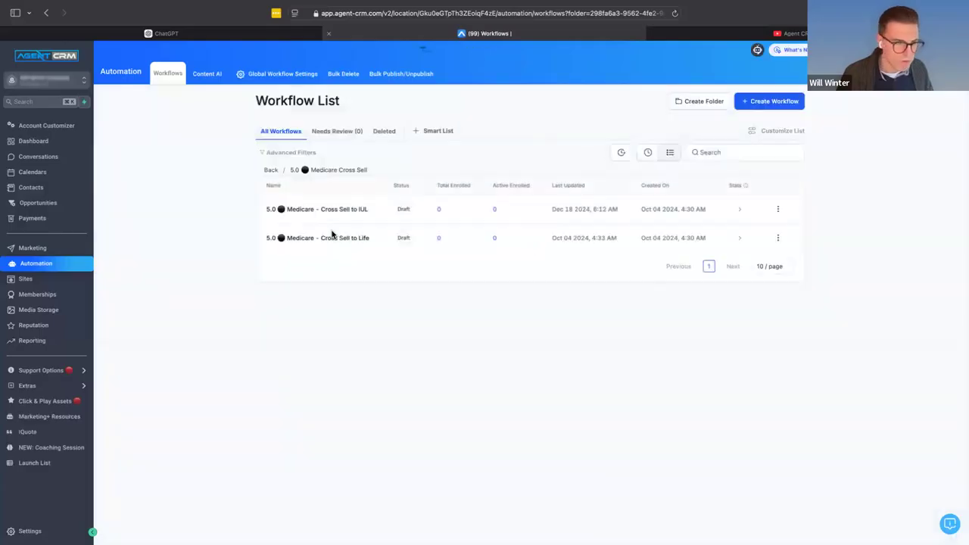
left_click(271, 171)
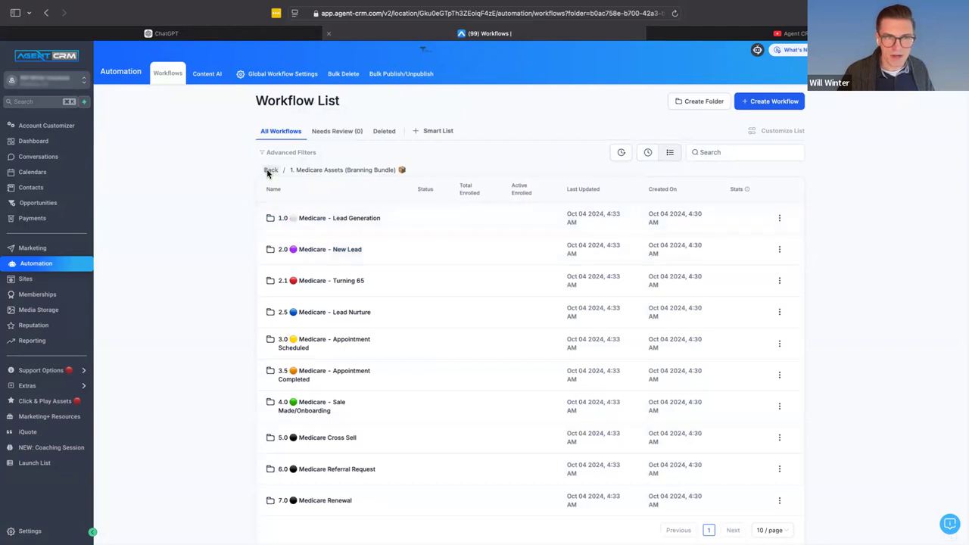
left_click(268, 171)
left_click(321, 218)
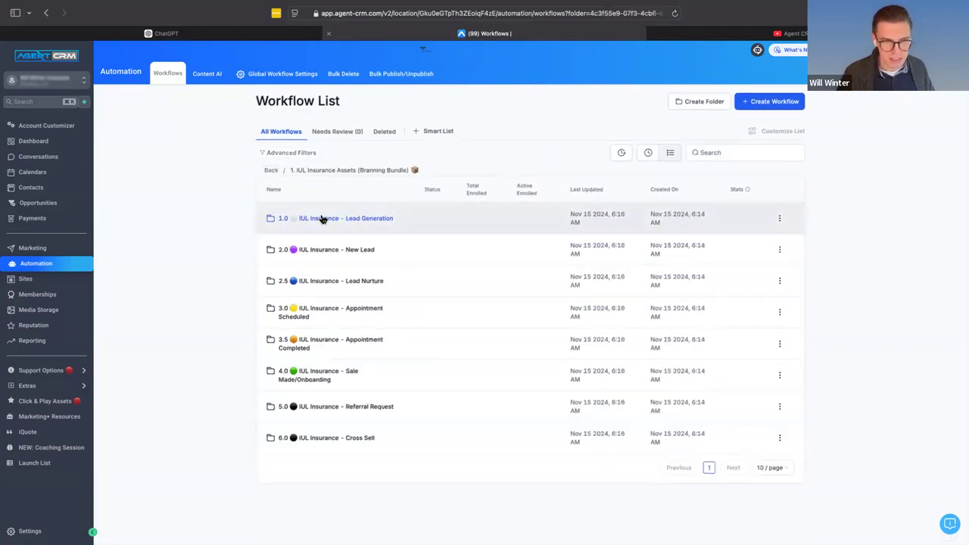
- View the "6.0 IUL Insurance - Cross Sell to Annuities" workflow from the IUL Cross Sell folder and return to that folder
left_click(334, 444)
left_click(370, 224)
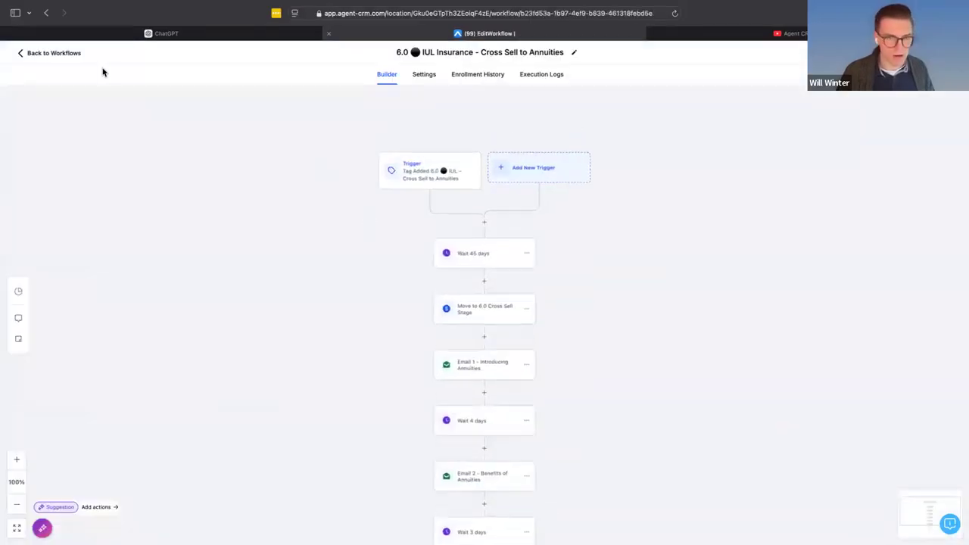
left_click(58, 52)
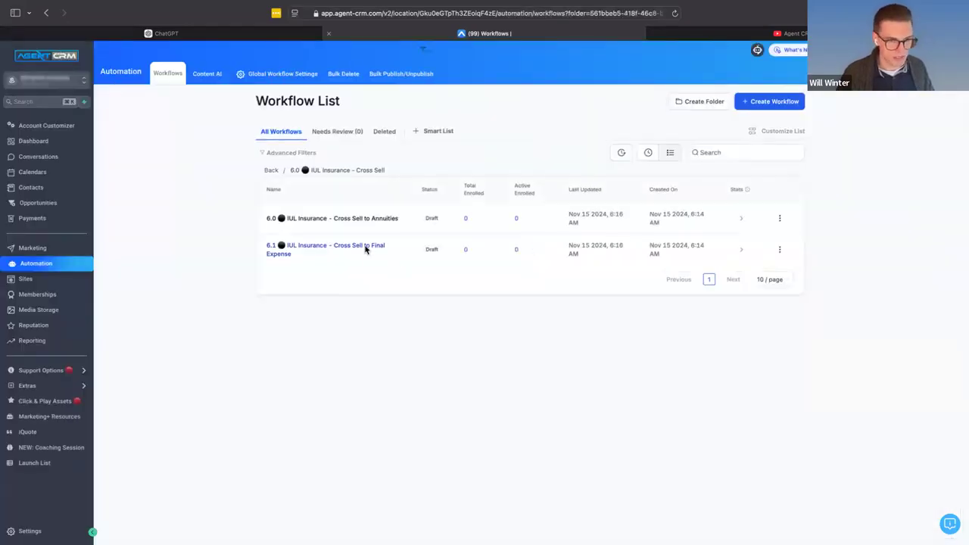
- Go back to the top-level list and reopen the "5.0 Medicare - Cross Sell to IUL" workflow from the Medicare Assets bundle's Cross Sell folder
left_click(271, 171)
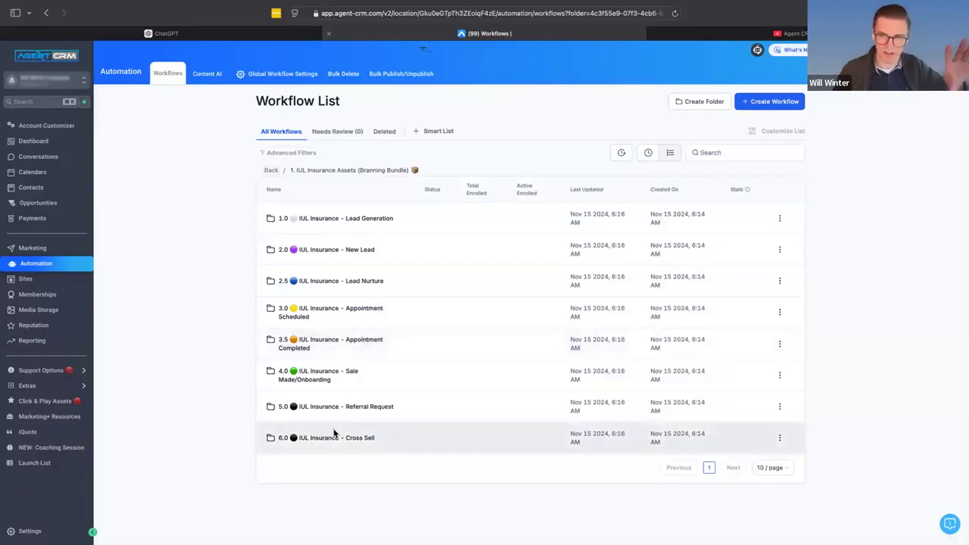
left_click(271, 170)
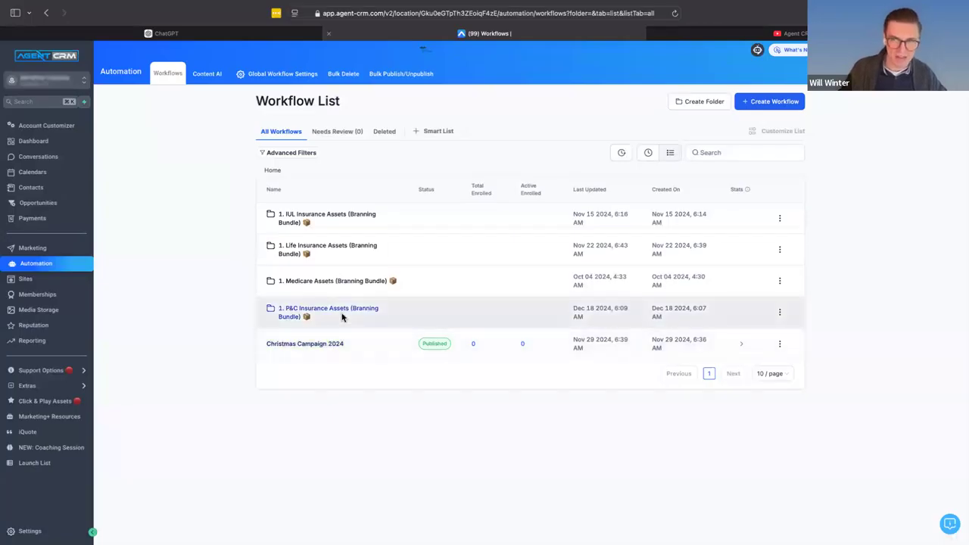
left_click(325, 281)
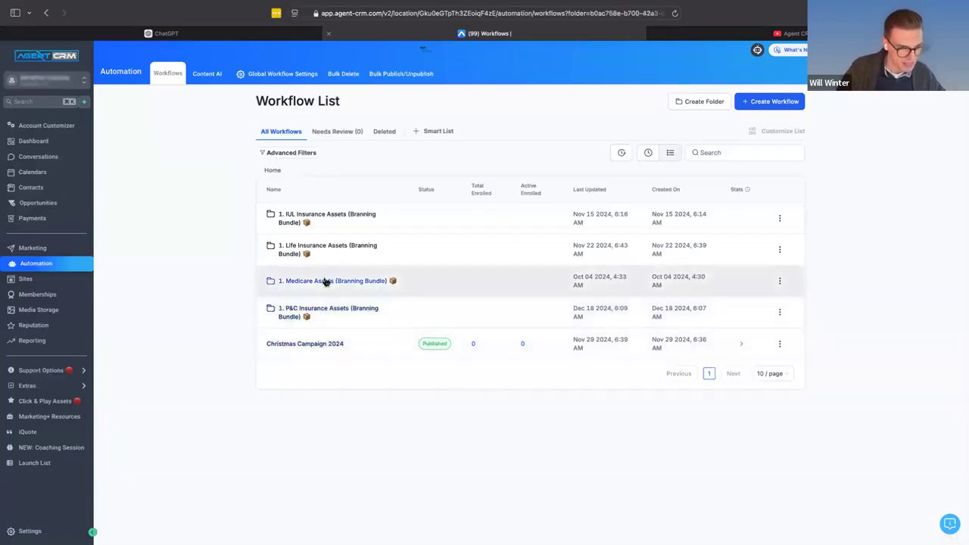
scroll(326, 394, "down", 1)
left_click(335, 422)
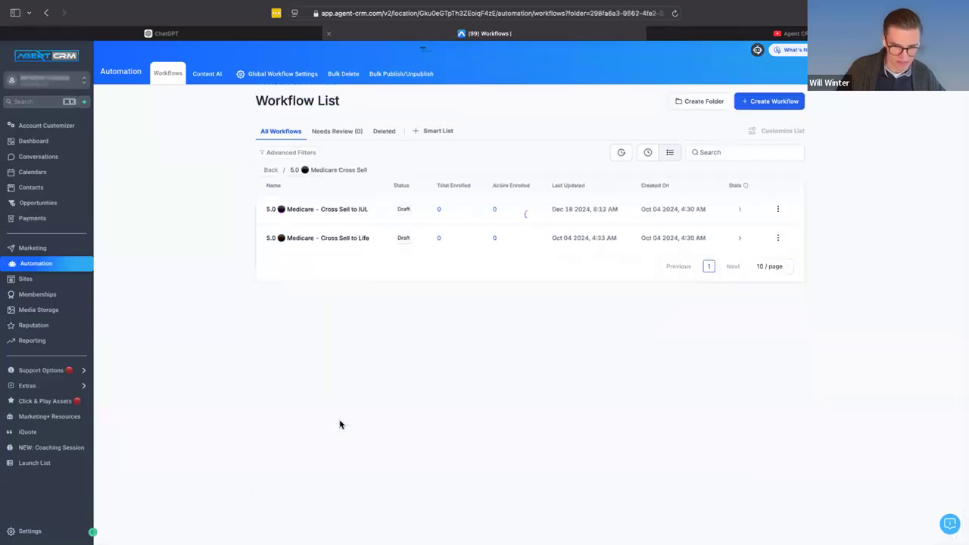
left_click(342, 213)
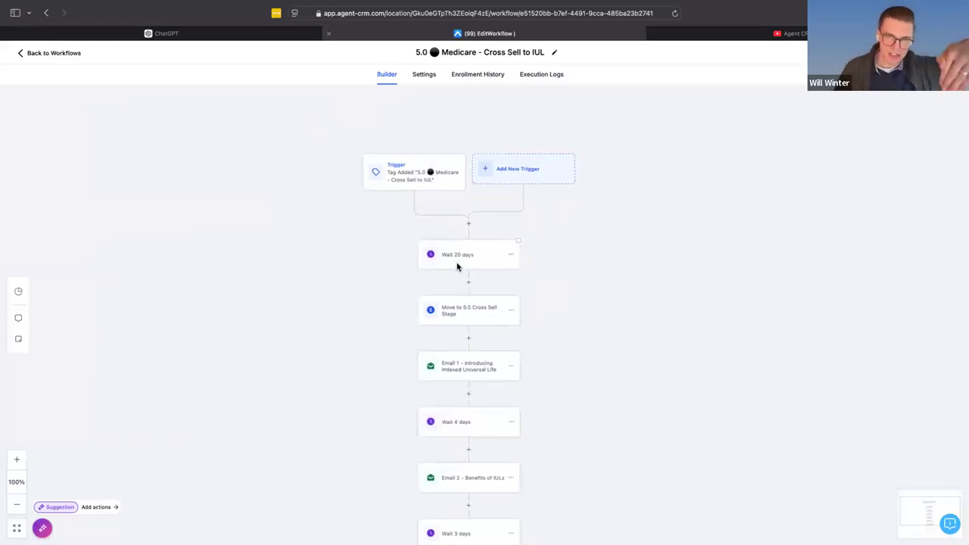
- Insert an If/Else action between the workflow trigger and the "Wait 20 days" action
left_click(470, 226)
type("if")
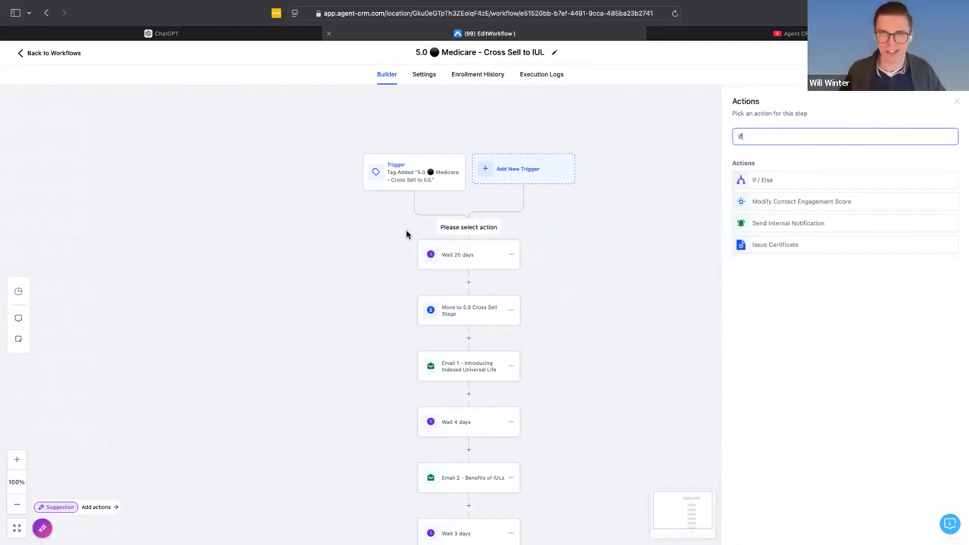
left_click(780, 182)
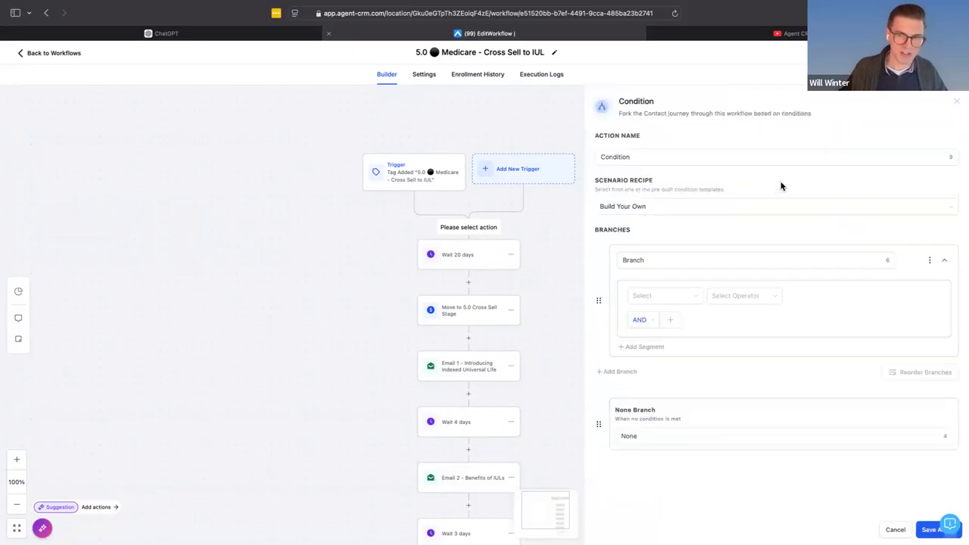
- Set the branch condition to Workflow Trigger Is the Tag Added "5.0 Medicare - Cross Sell to IUL" trigger
left_click(656, 265)
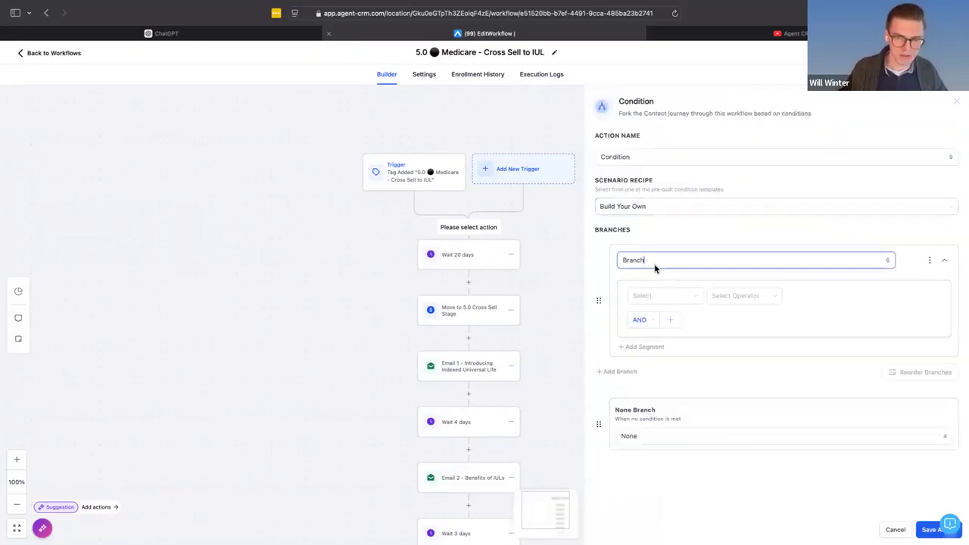
left_click(656, 297)
scroll(651, 322, "down", 1)
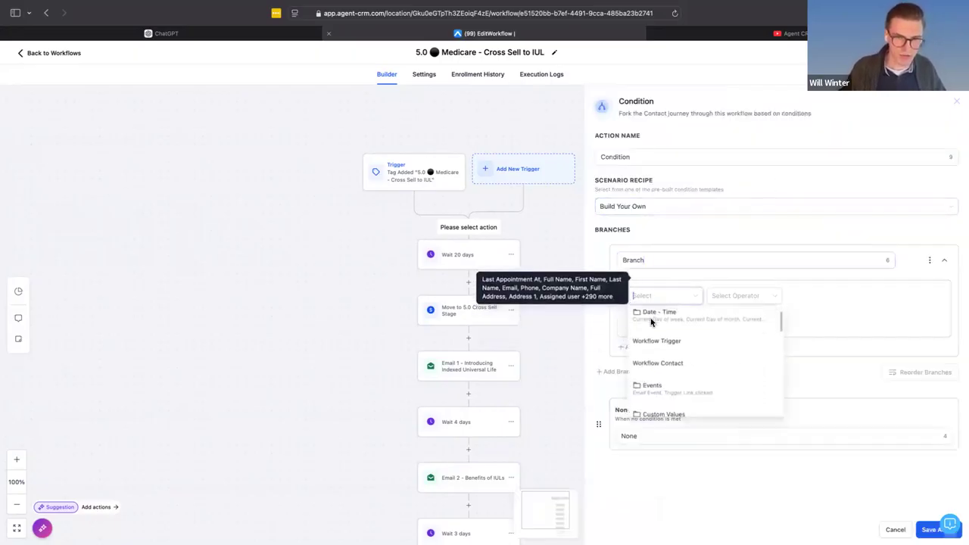
left_click(648, 326)
left_click(738, 306)
left_click(738, 317)
left_click(834, 297)
left_click(829, 316)
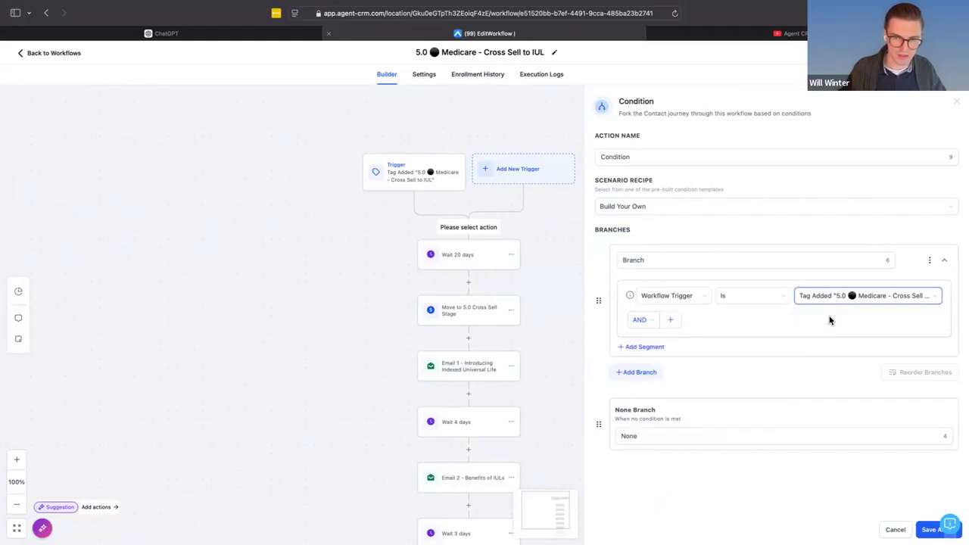
- Name the condition's branch "Tag Action" and save the If/Else action
double_click(631, 261)
type("Tag")
key("BackSpace")
key("BackSpace")
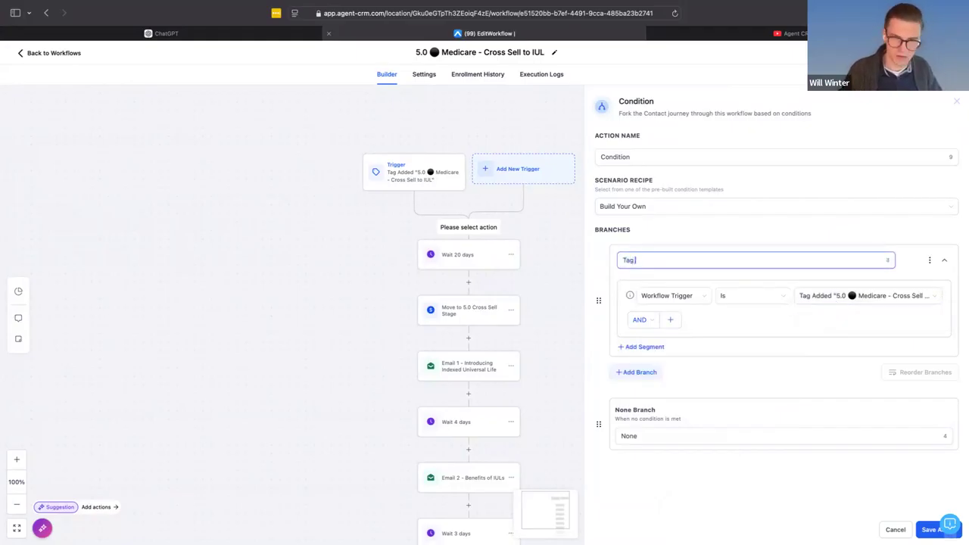
type("Action")
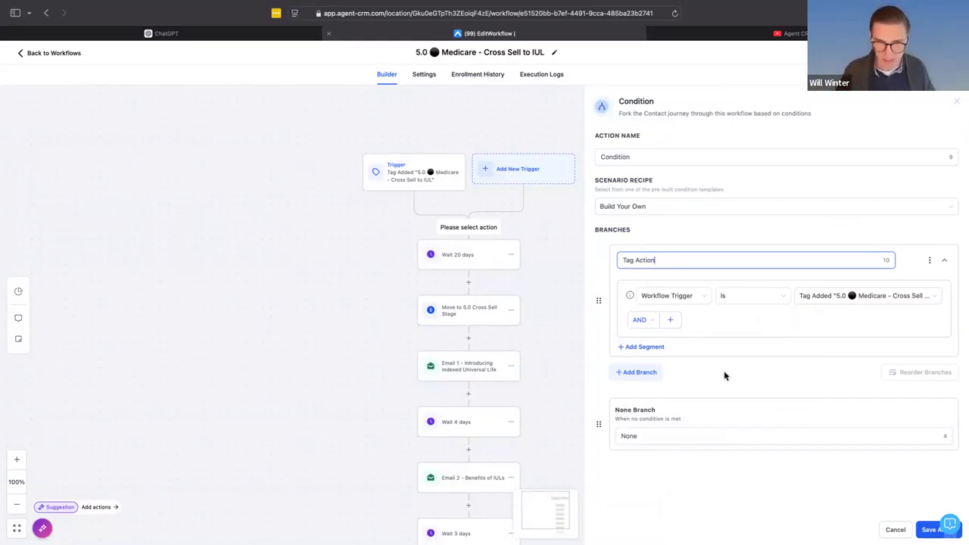
left_click(930, 530)
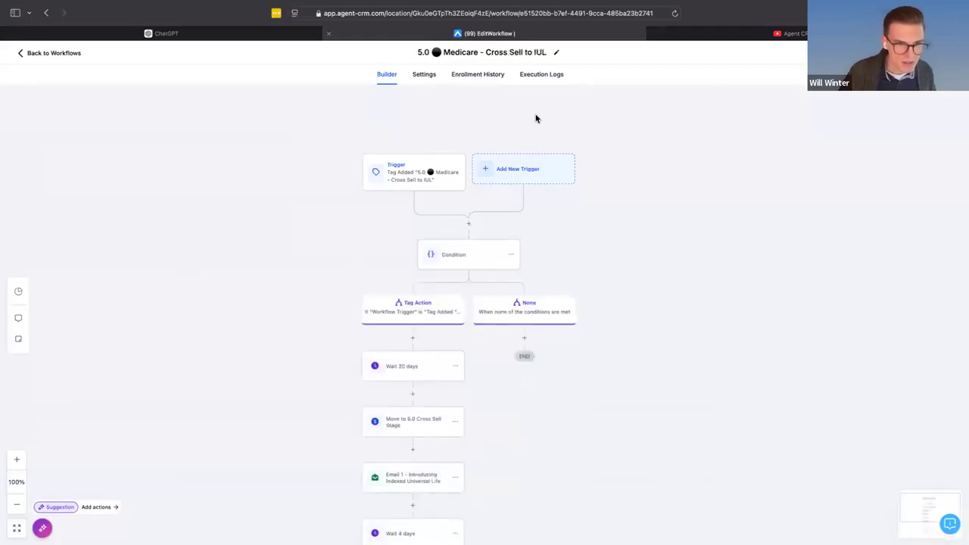
- Move the "Wait 20 days" action from the Tag Action branch to the None branch
scroll(564, 241, "down", 1)
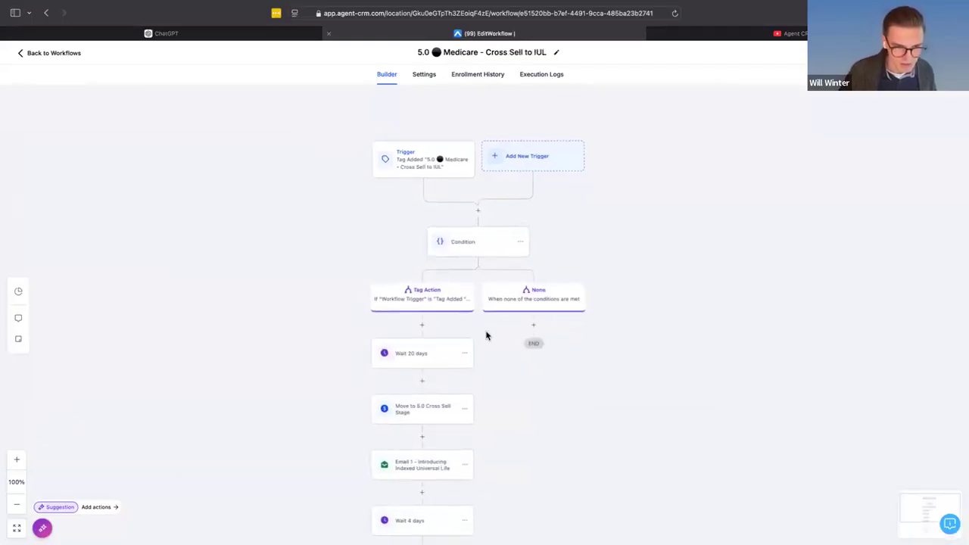
left_click(465, 355)
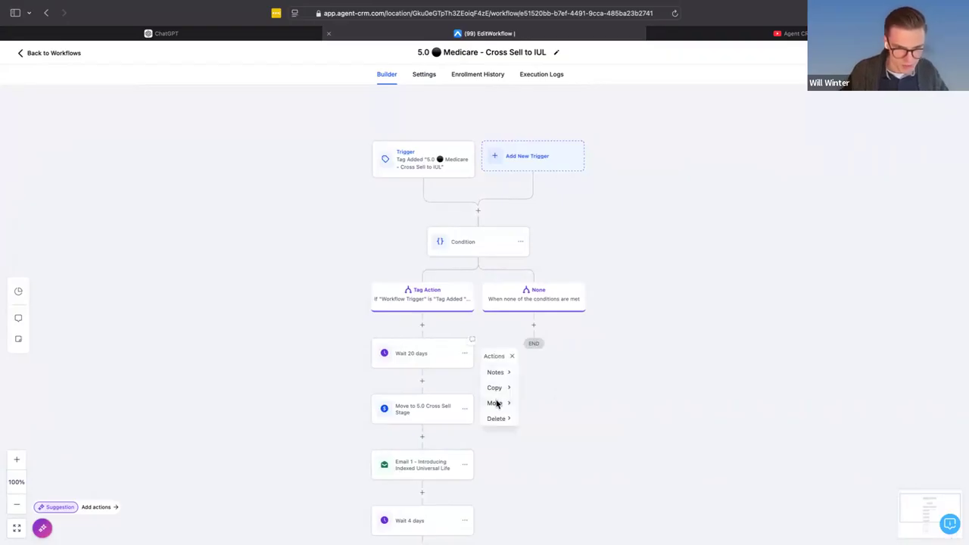
mouse_move(496, 403)
left_click(546, 371)
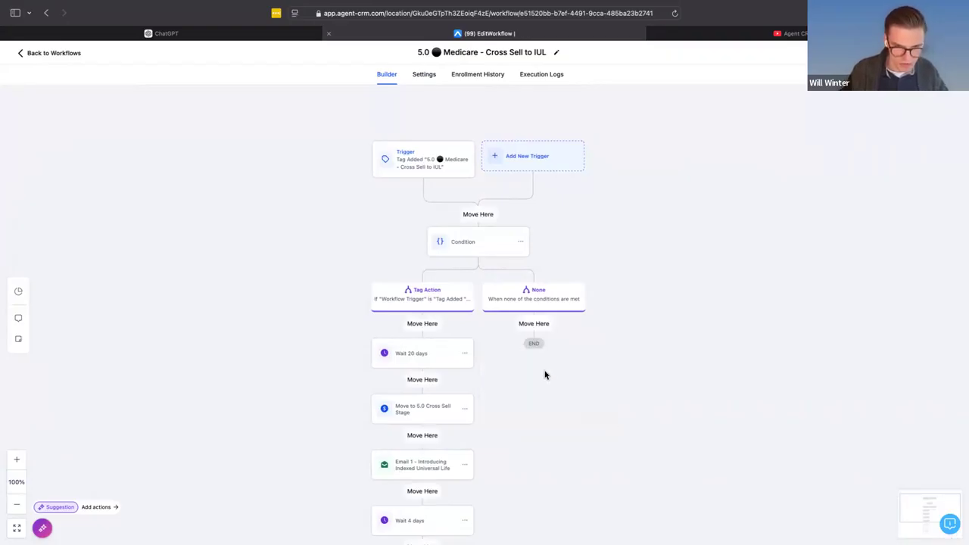
left_click(533, 324)
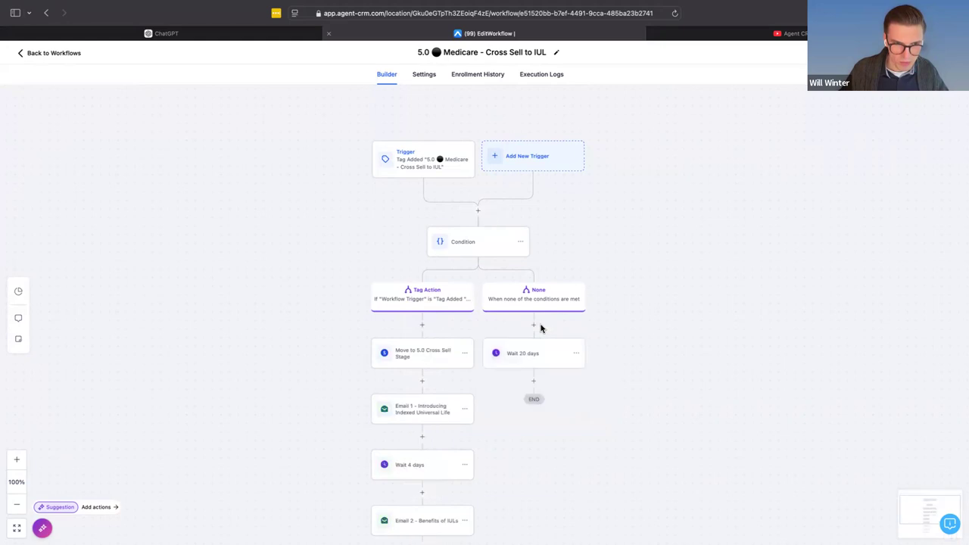
- Add a Go To action after "Wait 20 days" in the None branch, targeting "Email 1 - Introducing Indexed Universal Life"
left_click(533, 382)
type("go")
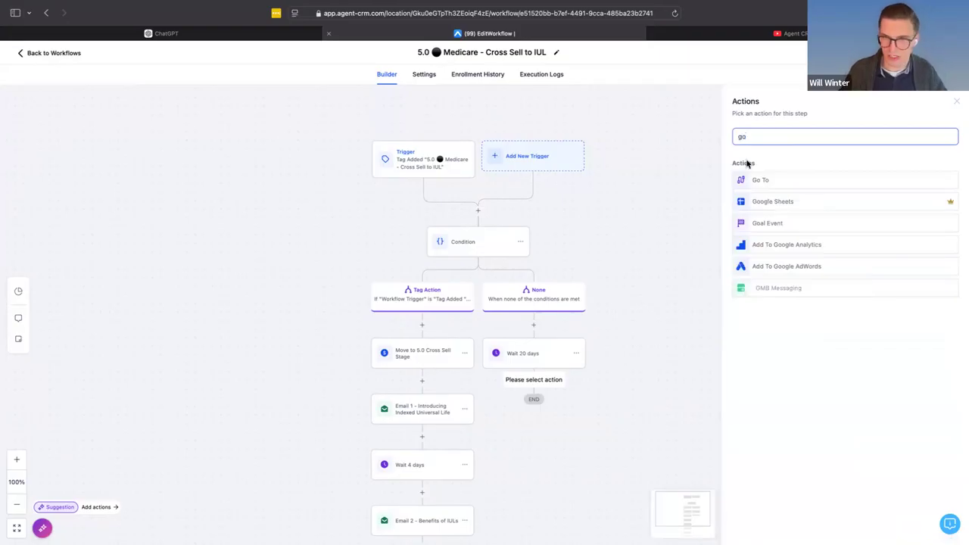
left_click(776, 187)
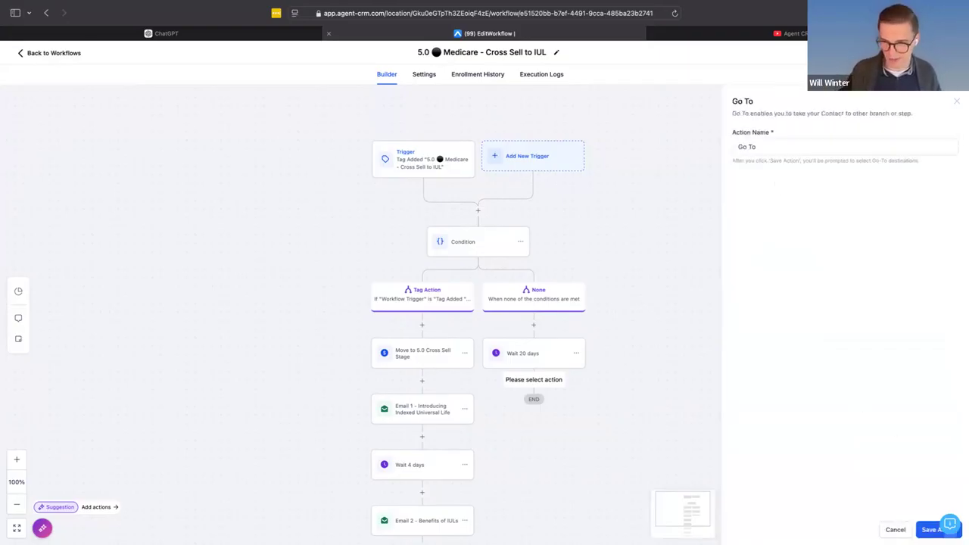
left_click(927, 531)
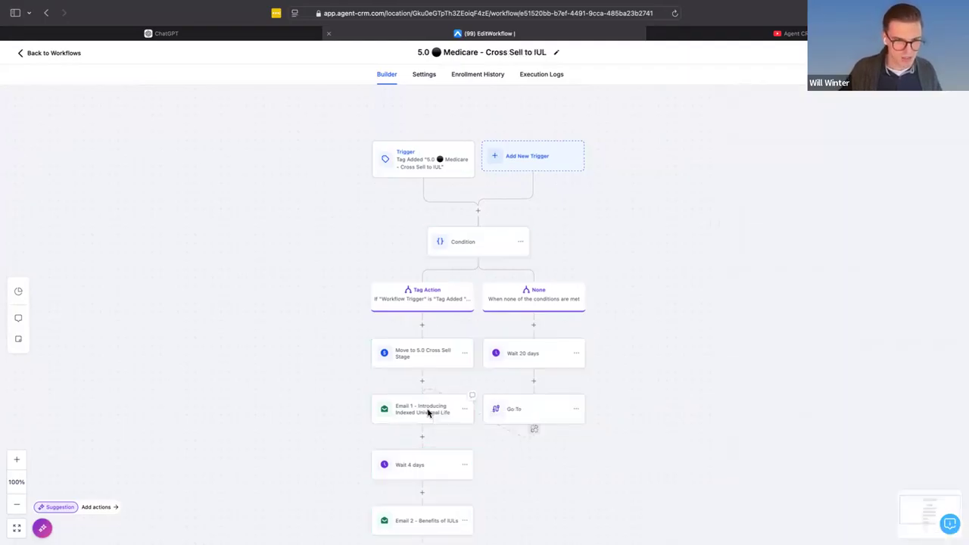
- Examine the condition's Tag Action and None branches and where the Go To action links back into the email sequence
scroll(428, 412, "left", 1)
scroll(428, 413, "down", 1)
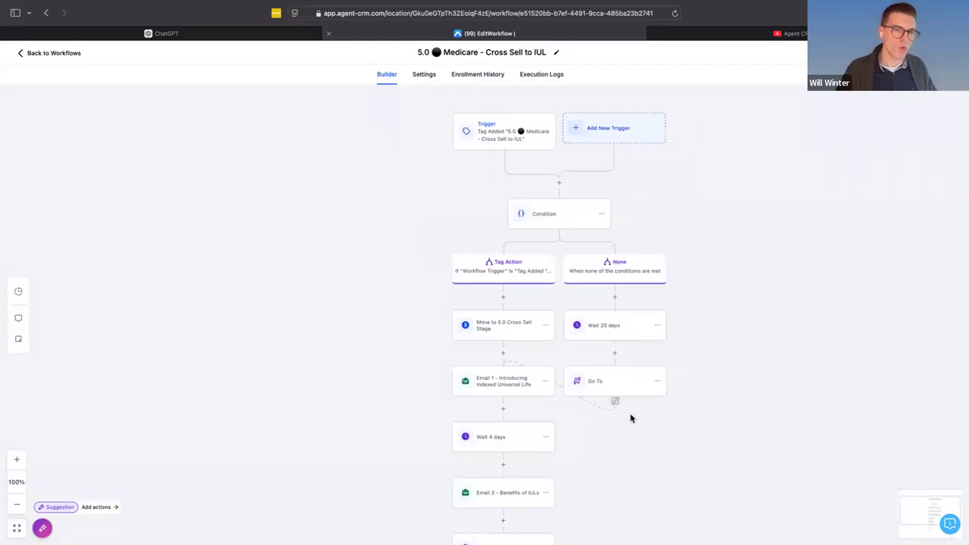
scroll(632, 418, "left", 1)
scroll(631, 418, "up", 1)
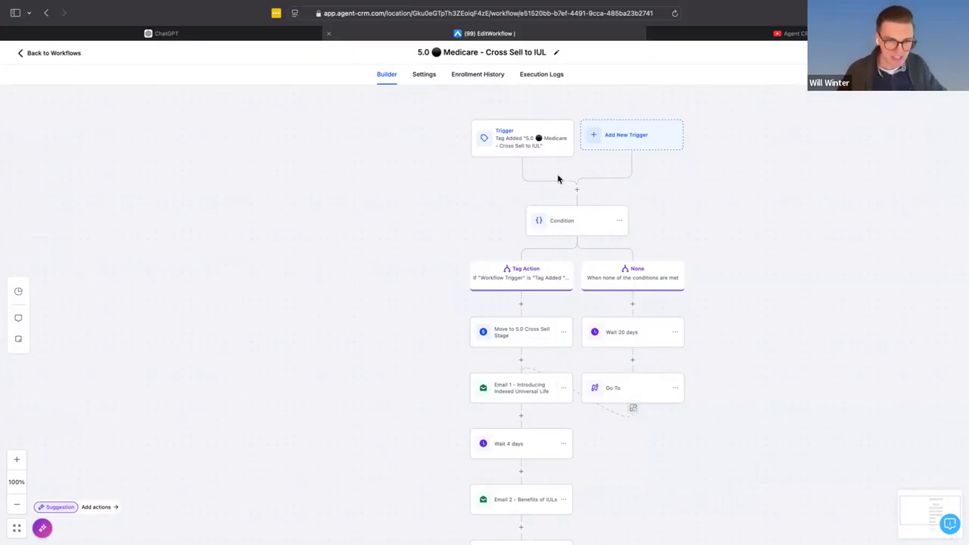
scroll(575, 240, "up", 5)
scroll(543, 385, "down", 1)
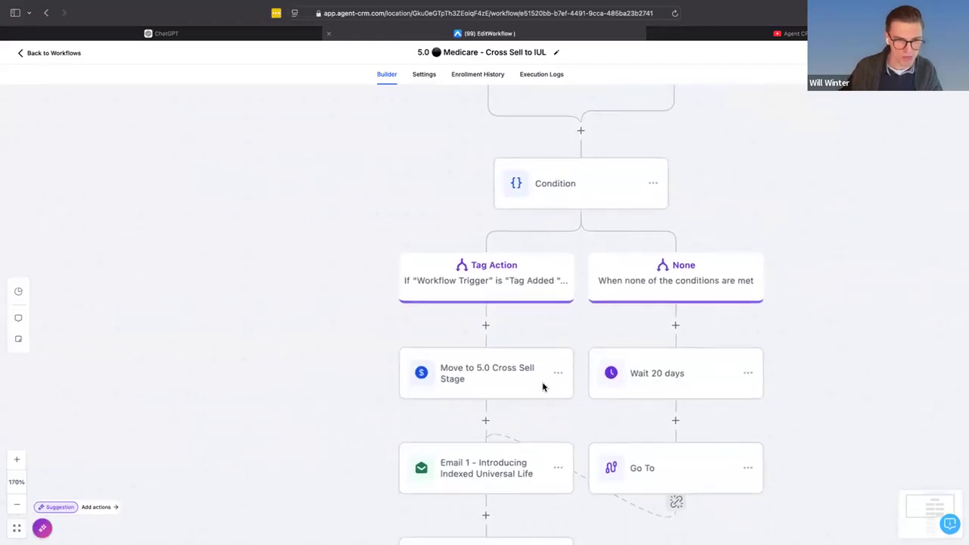
scroll(542, 385, "down", 2)
scroll(543, 387, "down", 1)
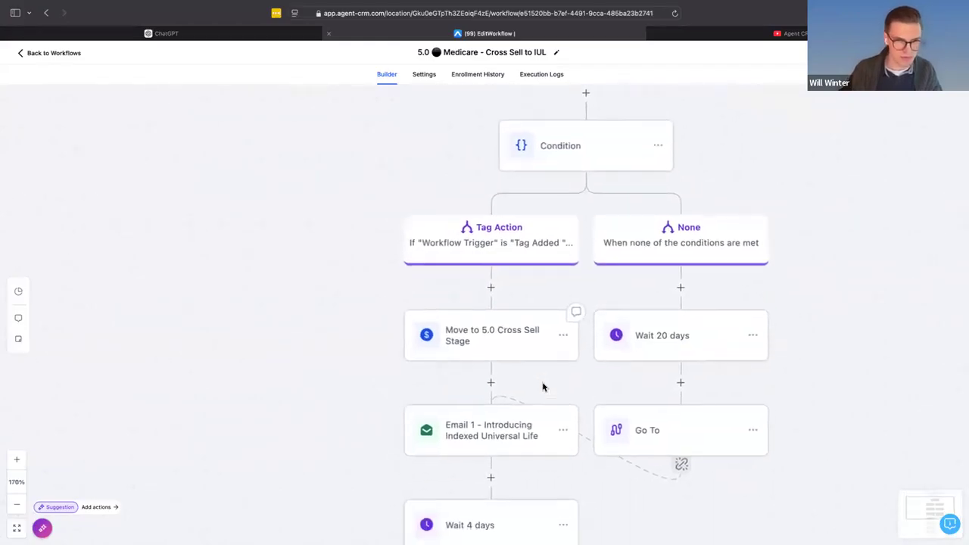
scroll(542, 387, "down", 1)
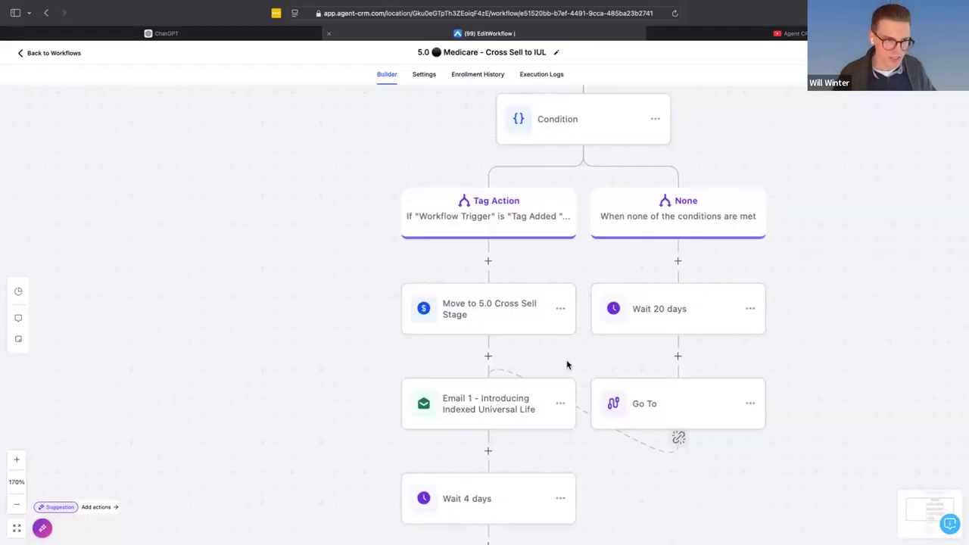
- Rename the Email 1 action to "Email 1 - Introducing Indemnity Plans" and save the action
scroll(669, 242, "down", 1)
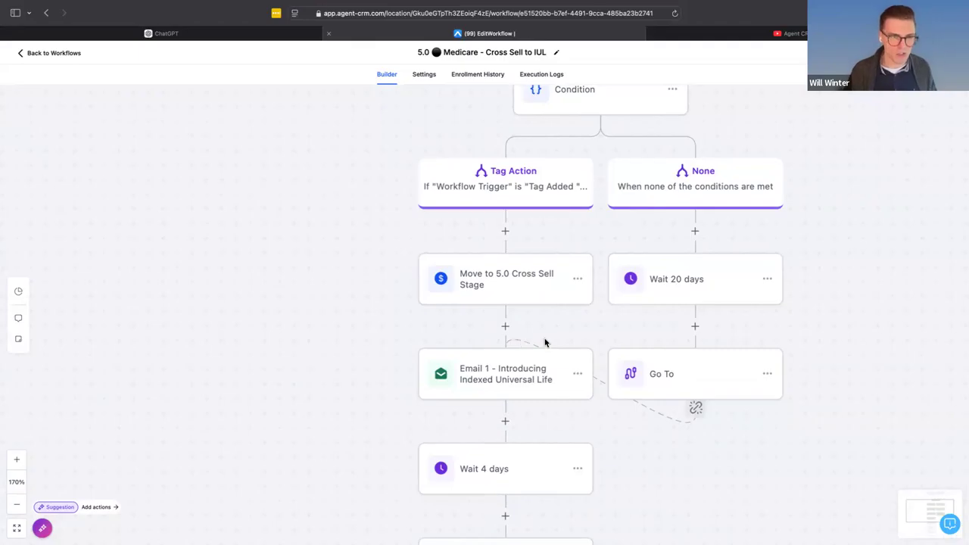
scroll(583, 234, "up", 1)
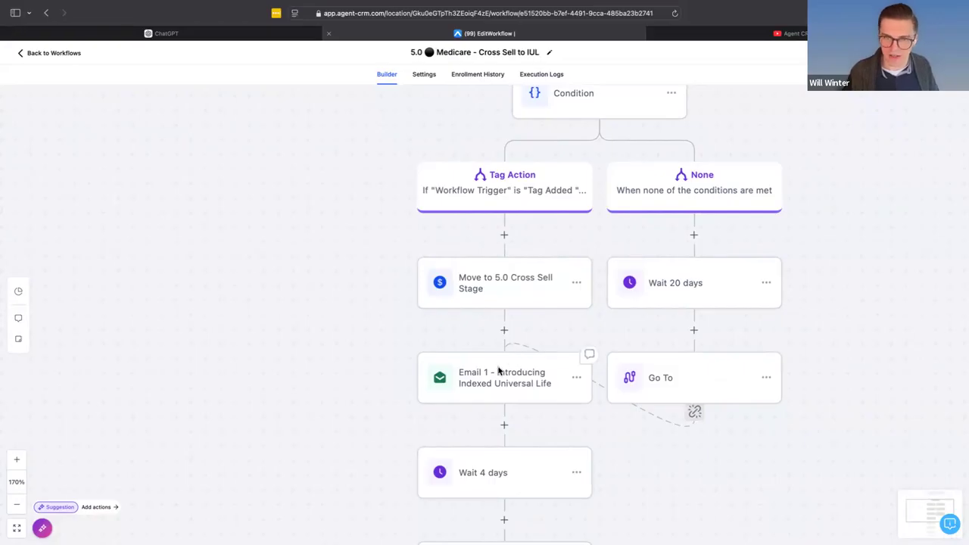
scroll(480, 424, "down", 1)
scroll(480, 424, "down", 3)
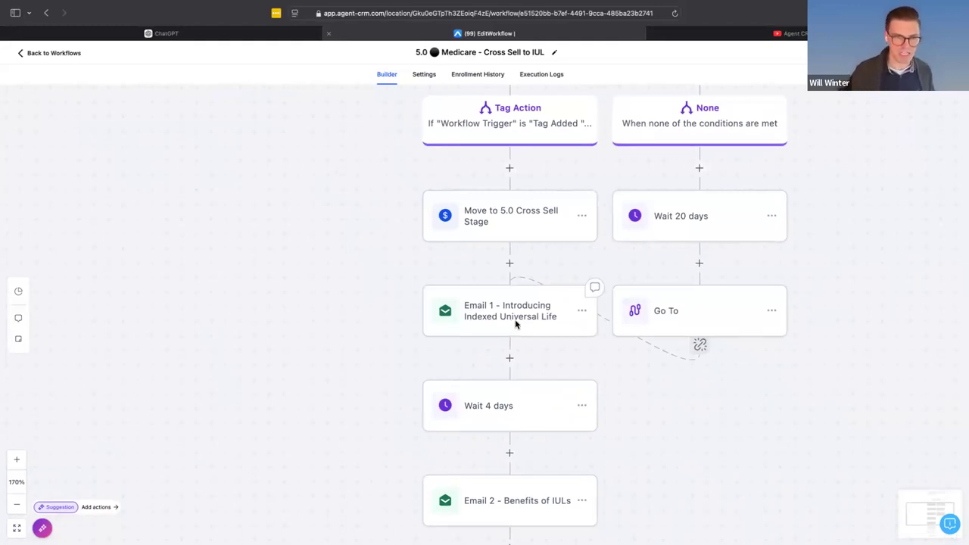
left_click(516, 324)
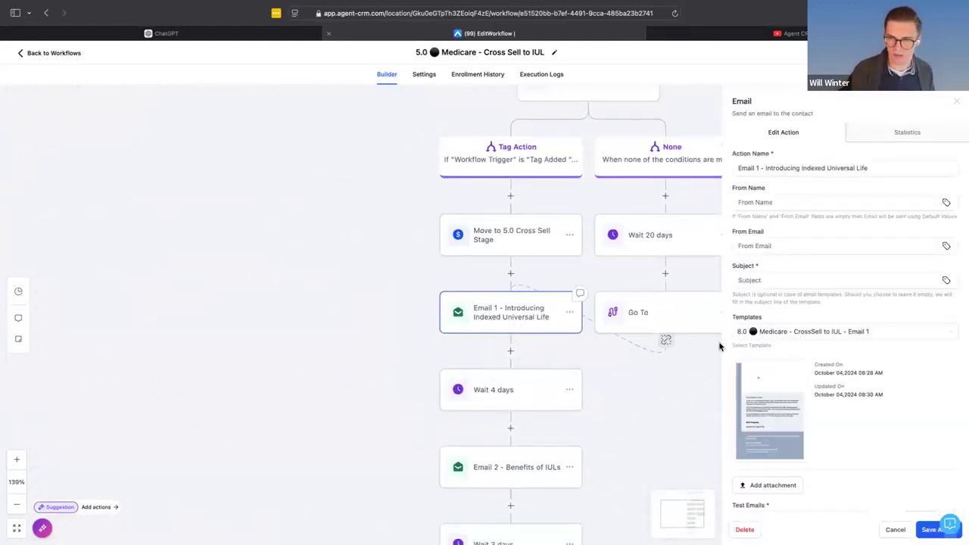
left_click(802, 176)
left_click_drag(802, 170, 917, 177)
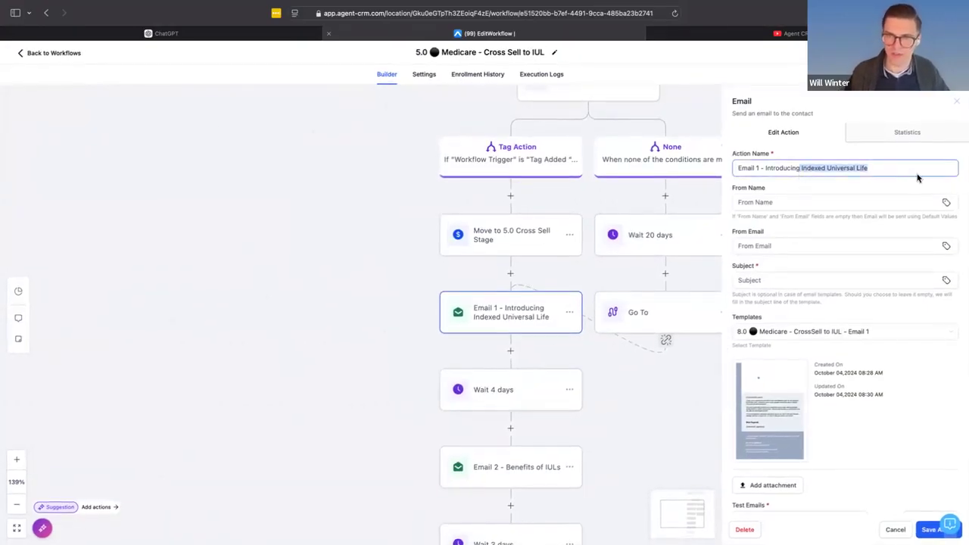
key("BackSpace")
type("In")
type("dexed")
key("BackSpace")
key("BackSpace")
key("BackSpace")
type("mnity PLa")
key("BackSpace")
key("BackSpace")
key("BackSpace")
type("Plans")
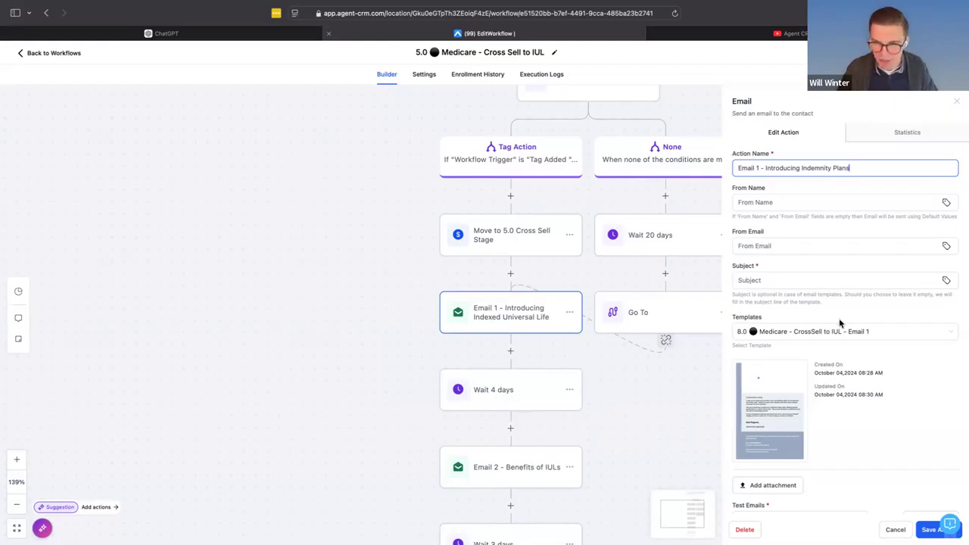
left_click(930, 529)
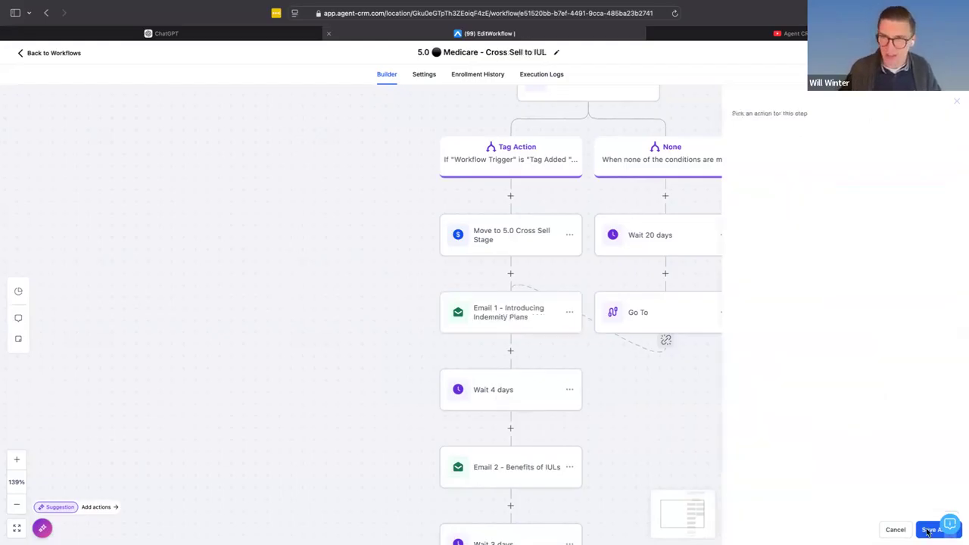
- Open the Email 1 action's template for editing and change the day mark in the first paragraph to 20-day
left_click(527, 326)
left_click(782, 416)
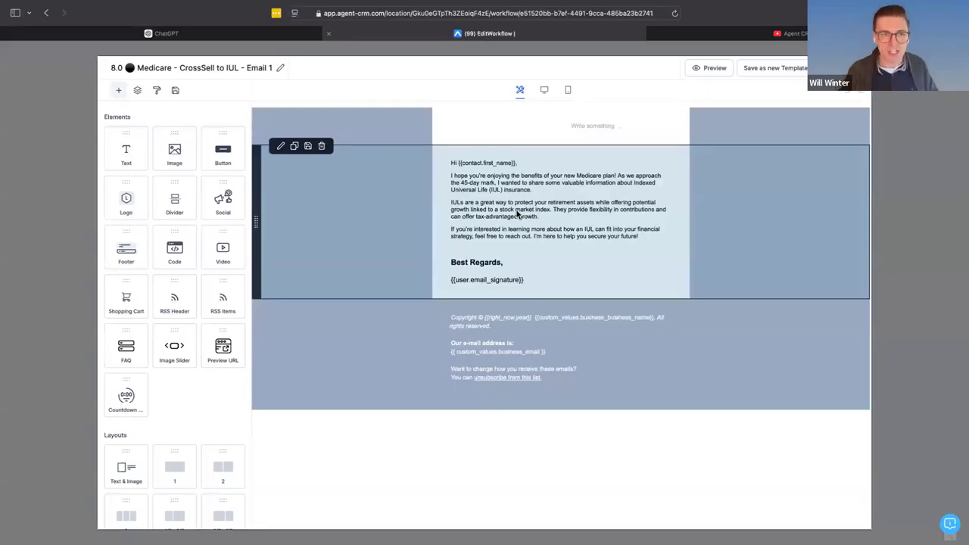
left_click(476, 194)
left_click(474, 189)
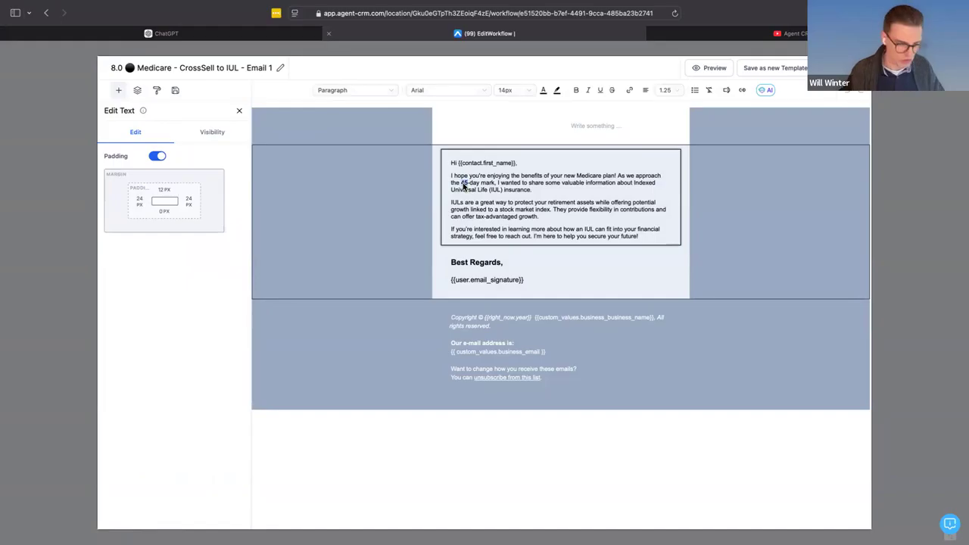
double_click(464, 183)
type("20")
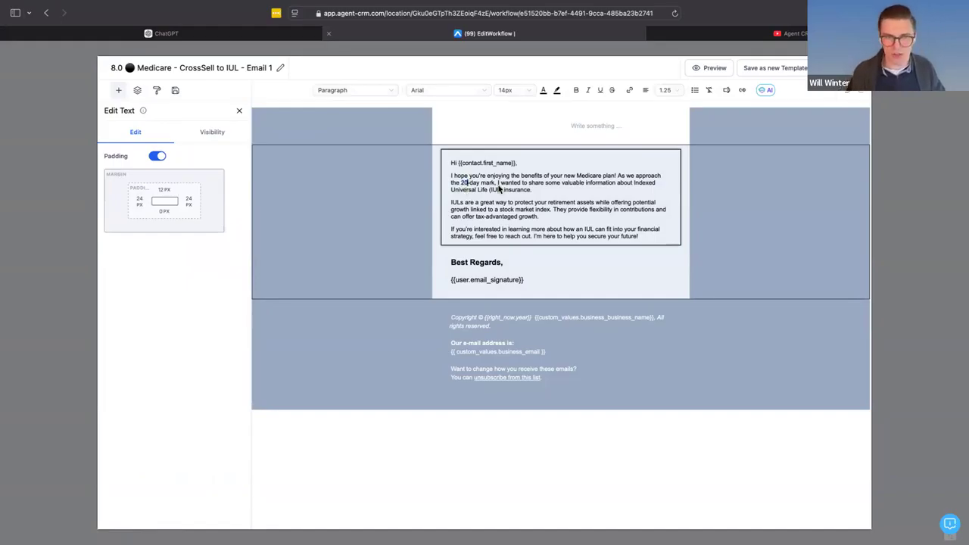
left_click_drag(496, 183, 463, 183)
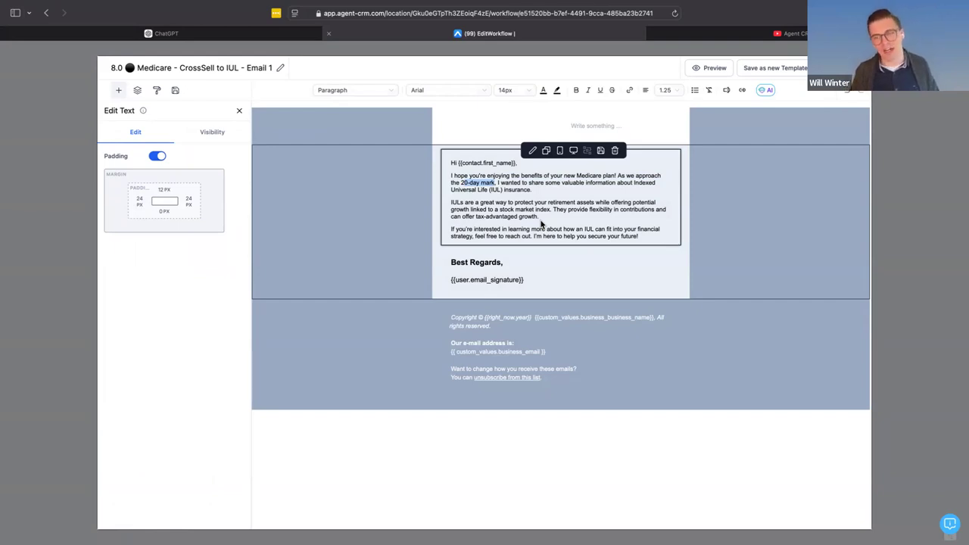
- Copy the entire body text of the email template and switch to ChatGPT
left_click(541, 222)
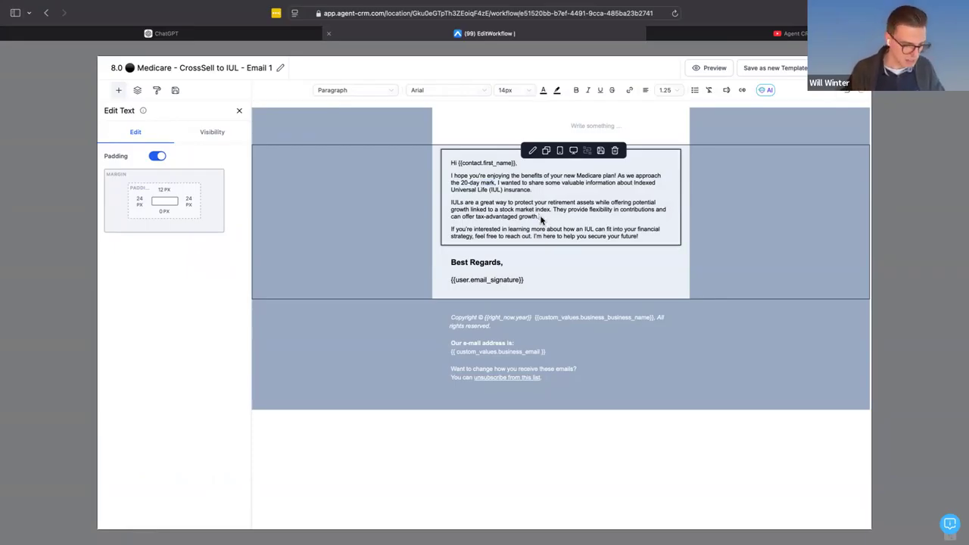
key("ctrl+a")
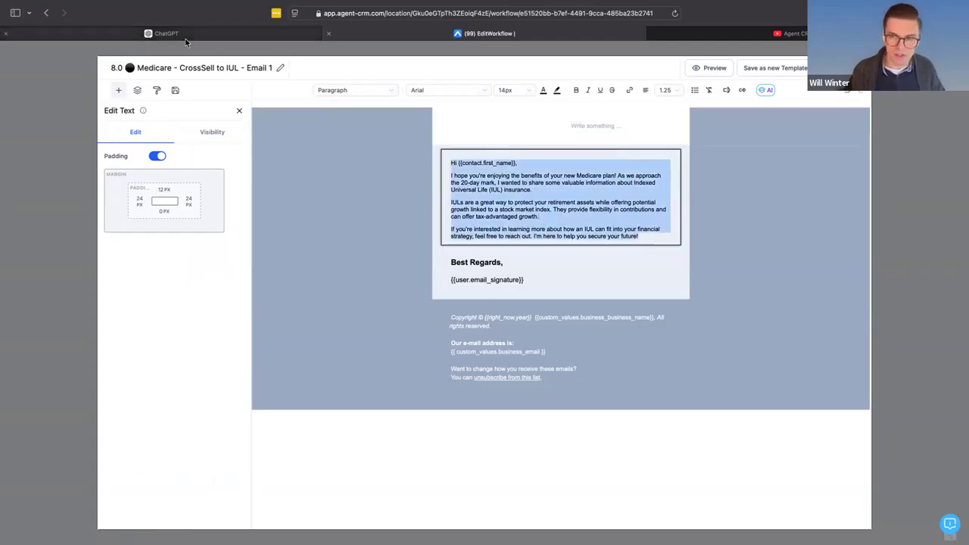
mouse_move(185, 43)
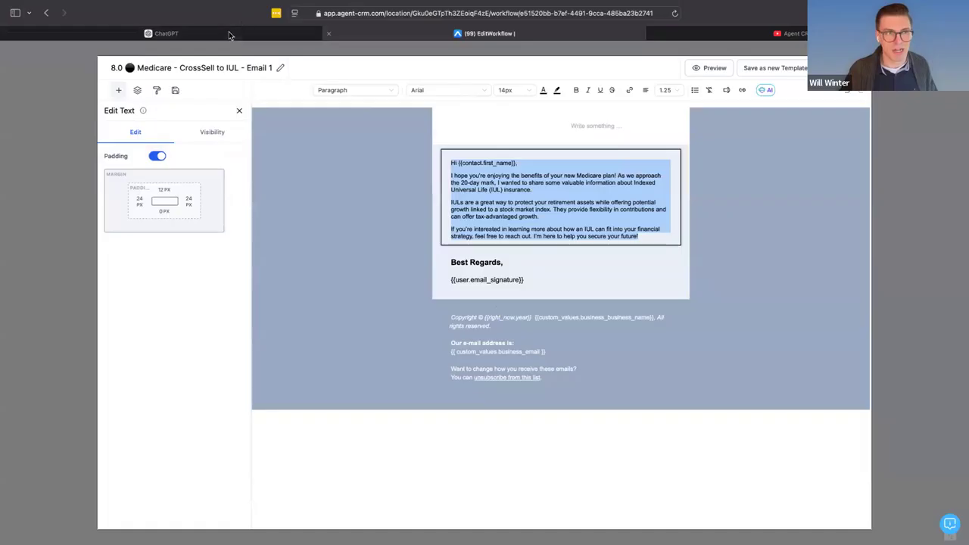
mouse_move(229, 31)
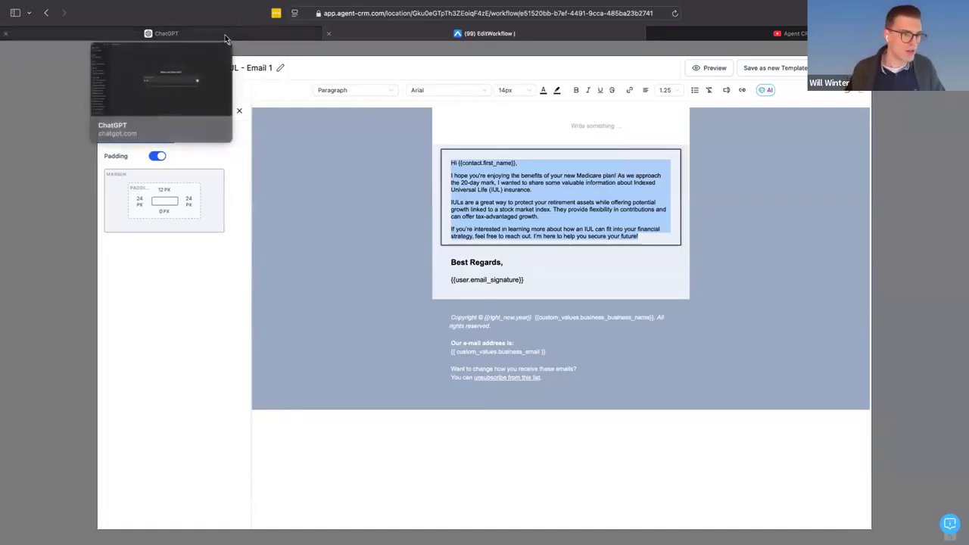
left_click(225, 35)
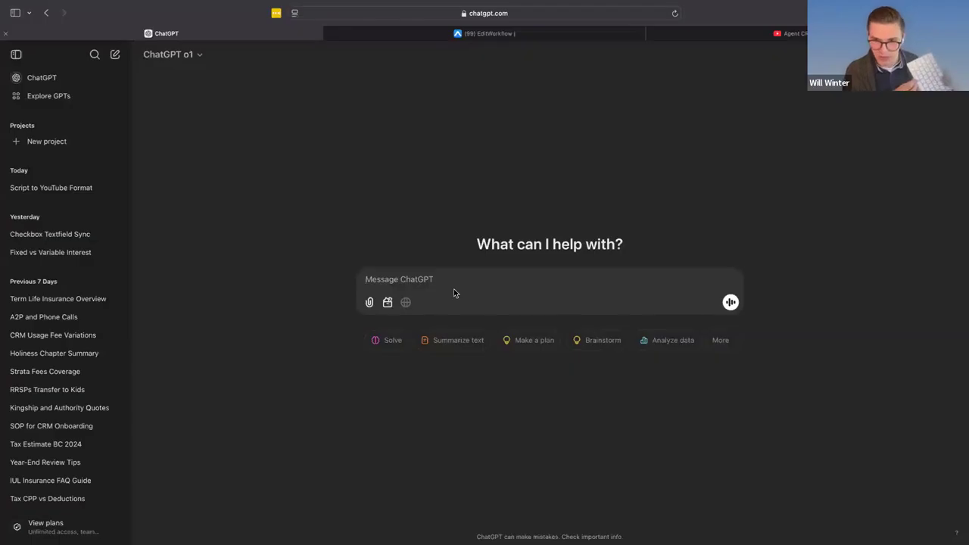
- Draft a prompt saying that an insurance agent cross-selling after a Medicare policy needs a template rewritten for indemnity insurance
key("F5")
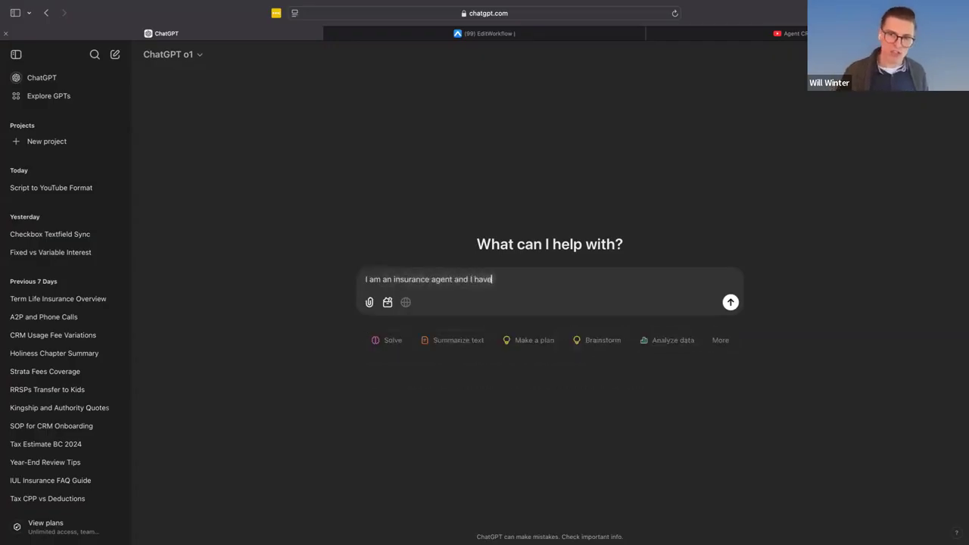
type(". I want to cross cell. after a Medicare policy is sold my next plan that I wanna offer is indemnity insurance. and I have a template, but I need to rewrite it for")
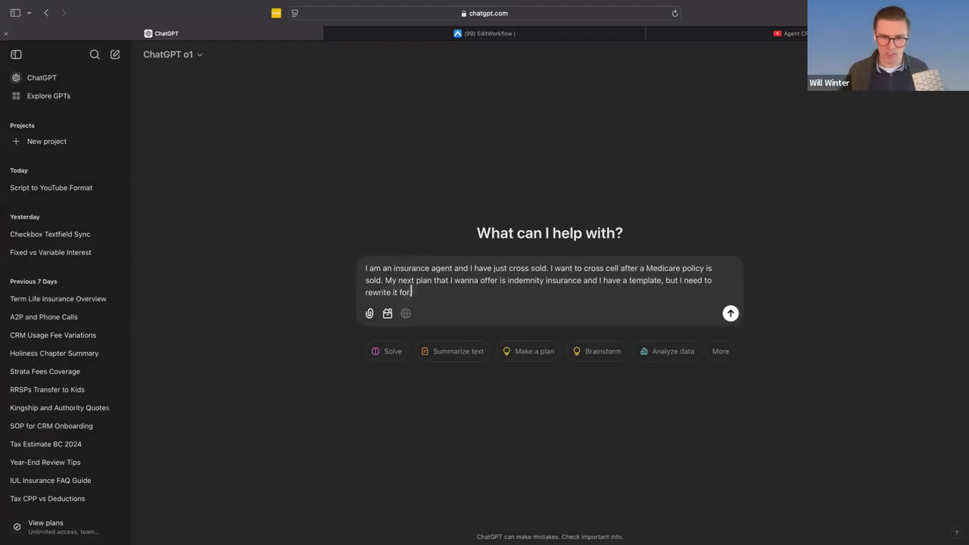
type(" this product.")
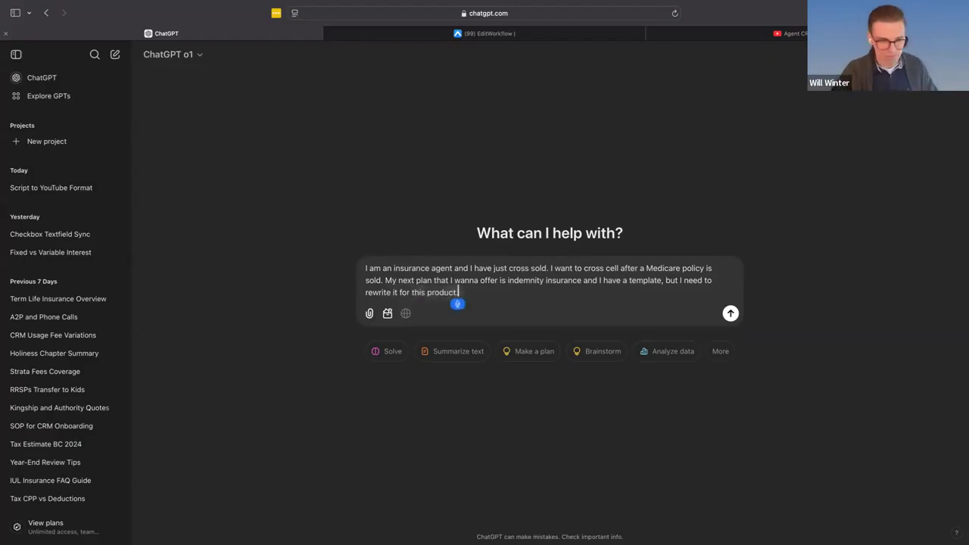
key("Escape")
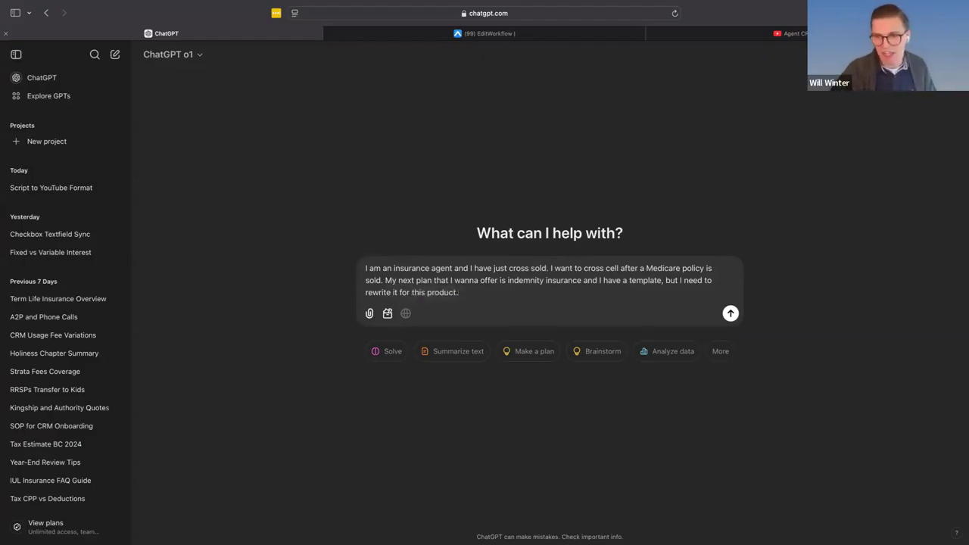
- End the prompt with a colon and paste the copied email body below it after a blank line
key("BackSpace")
type(":")
key("shift+Return")
key("shift+Return")
key("super+v")
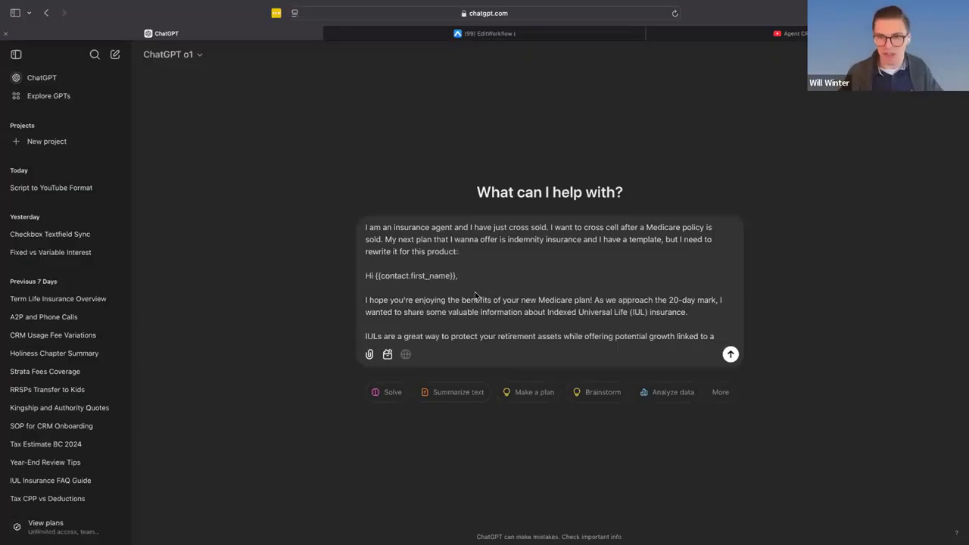
- Remove "and I have just cross sold." from the prompt and send it
left_click_drag(550, 228, 455, 228)
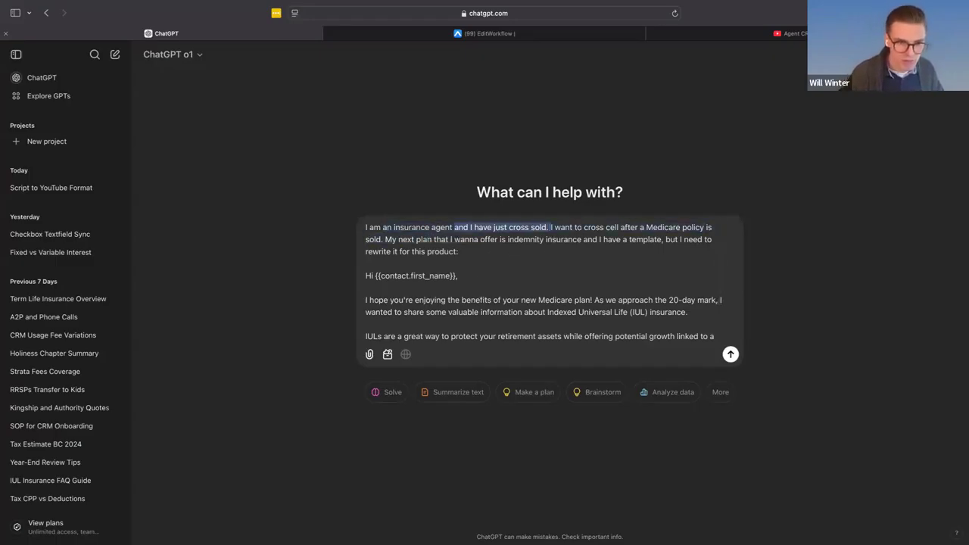
key("BackSpace")
key("Return")
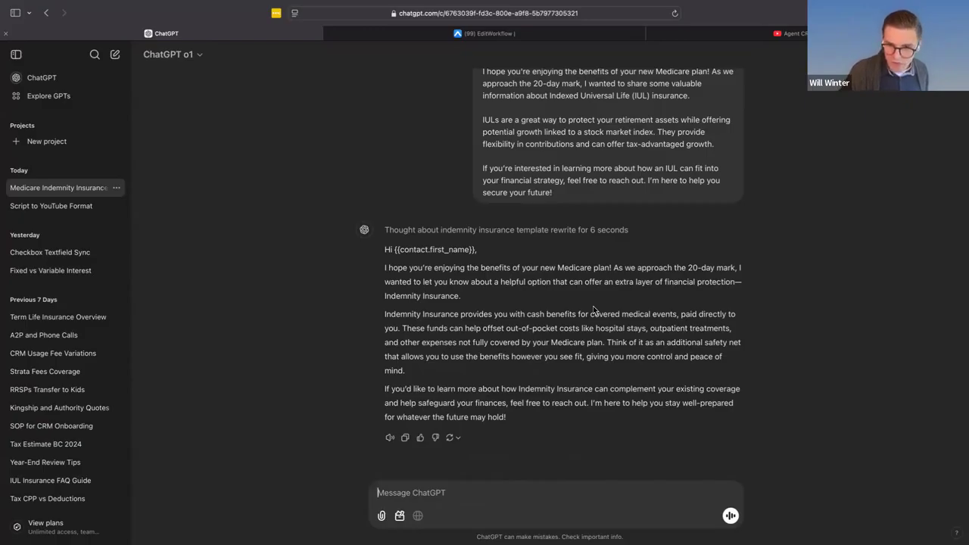
- Read through the rewritten indemnity insurance email and select its full text
scroll(593, 306, "up", 5)
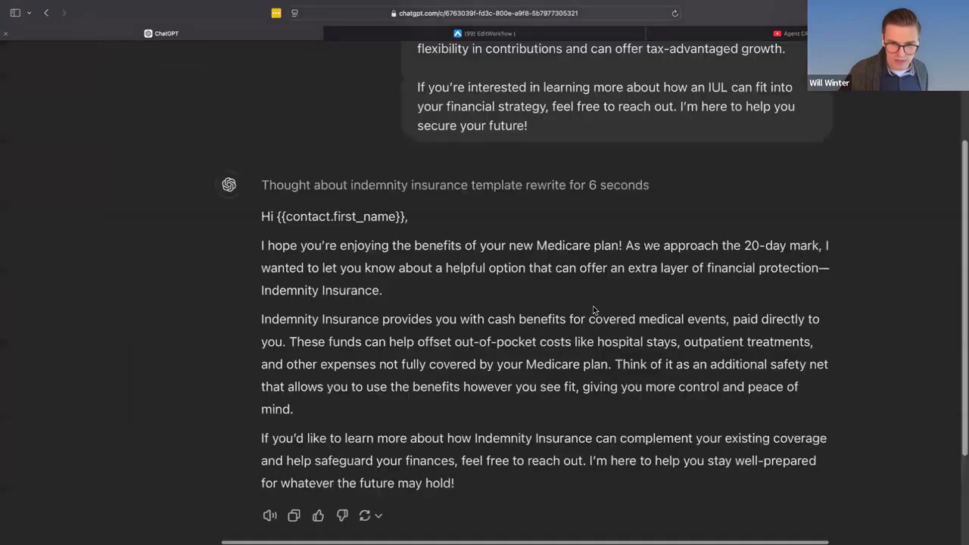
scroll(595, 310, "down", 2)
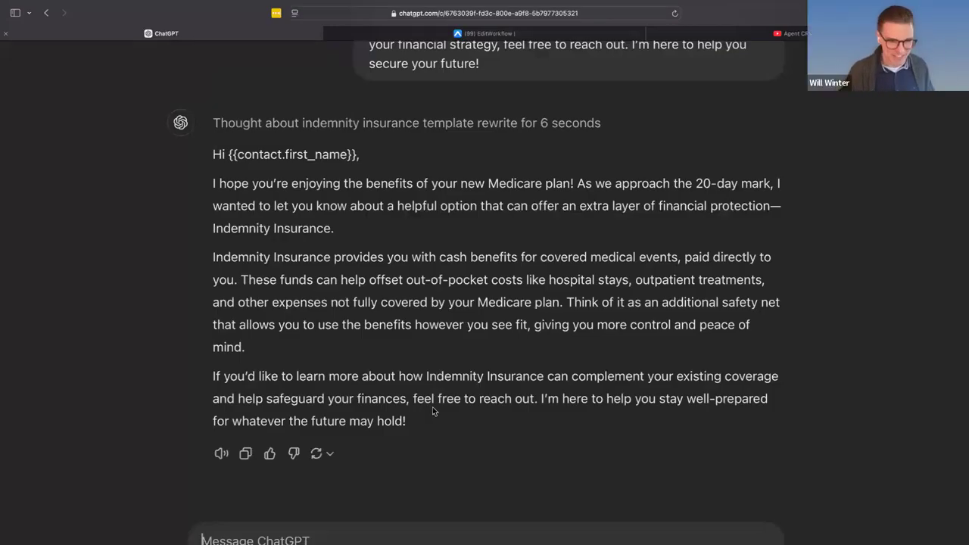
left_click_drag(417, 424, 212, 151)
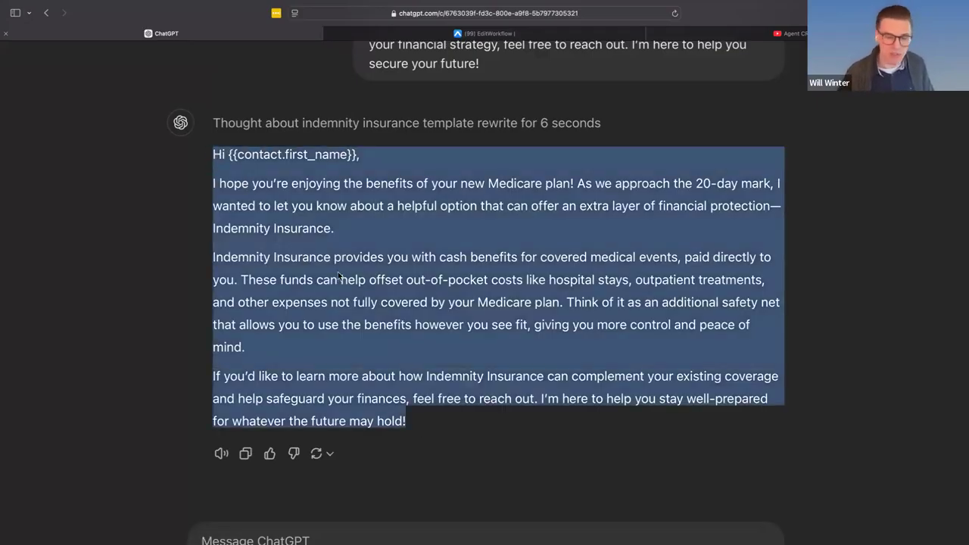
- Ask ChatGPT to update the tone of voice to old-fashioned, archaic language with very dry humor, and clear the stray dictated text
left_click(294, 532)
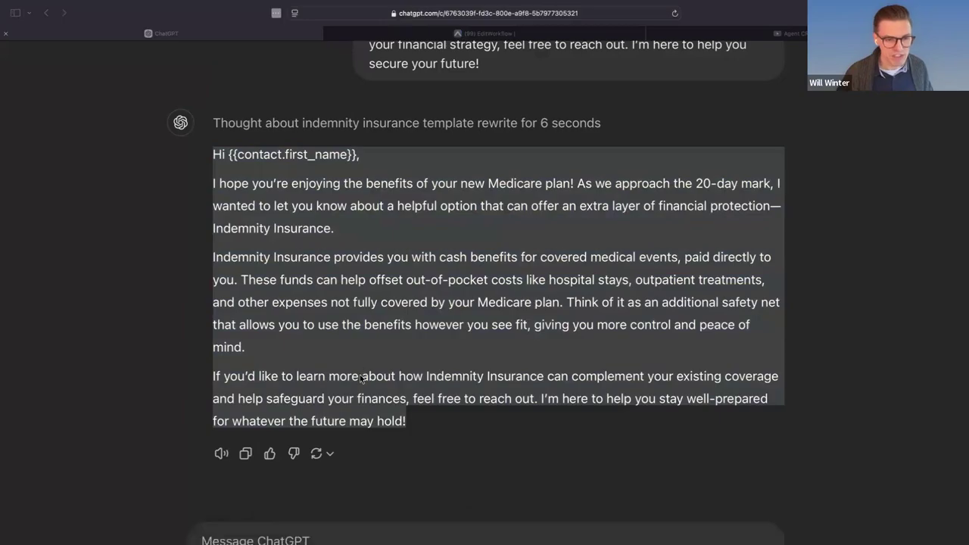
left_click(275, 503)
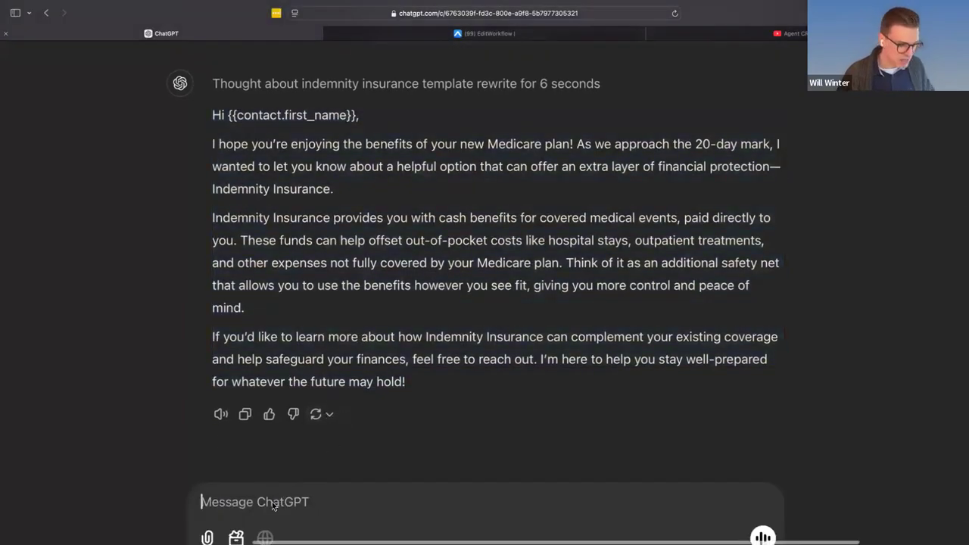
scroll(274, 506, "down", 1)
key("F5")
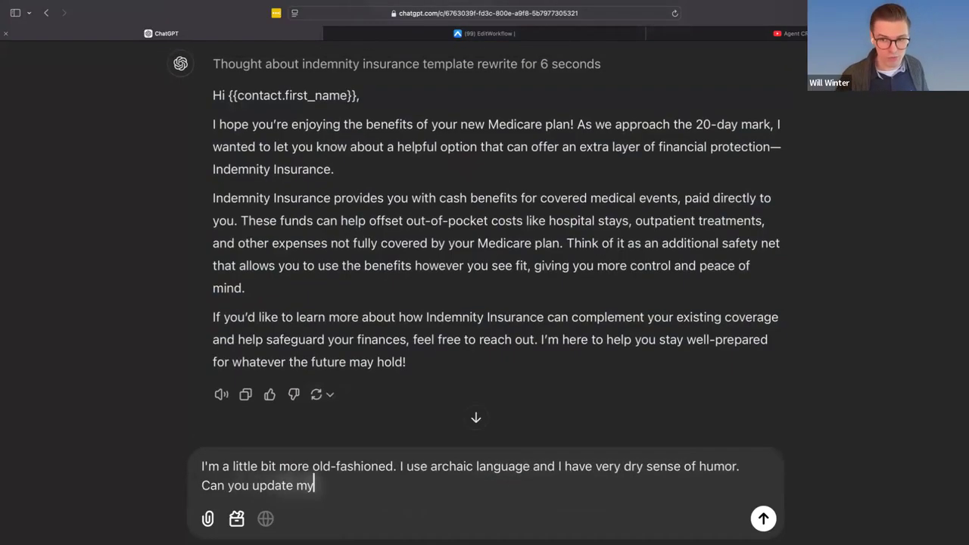
key("Return")
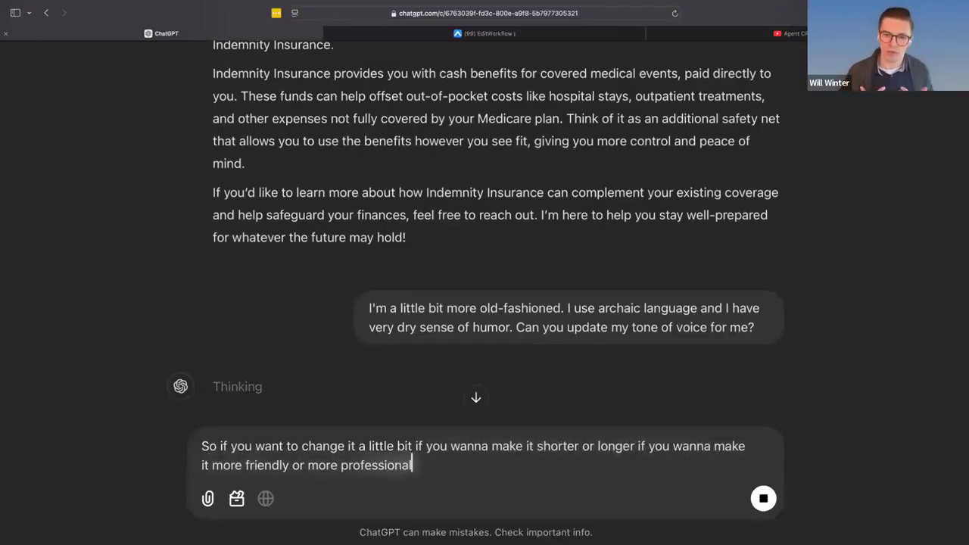
key("super+a")
key("BackSpace")
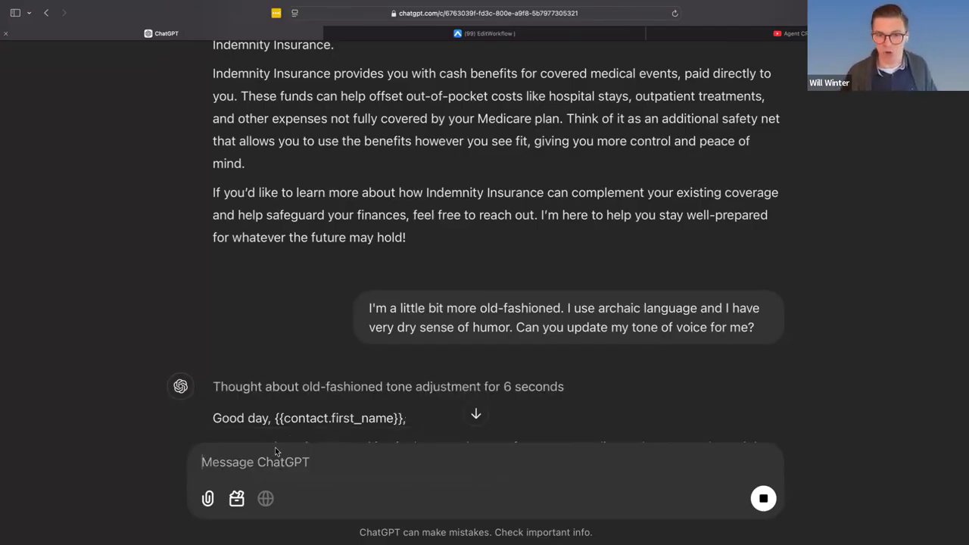
- Read the old-fashioned version of the email and compare it with the first indemnity insurance rewrite
scroll(373, 334, "down", 3)
scroll(363, 326, "down", 2)
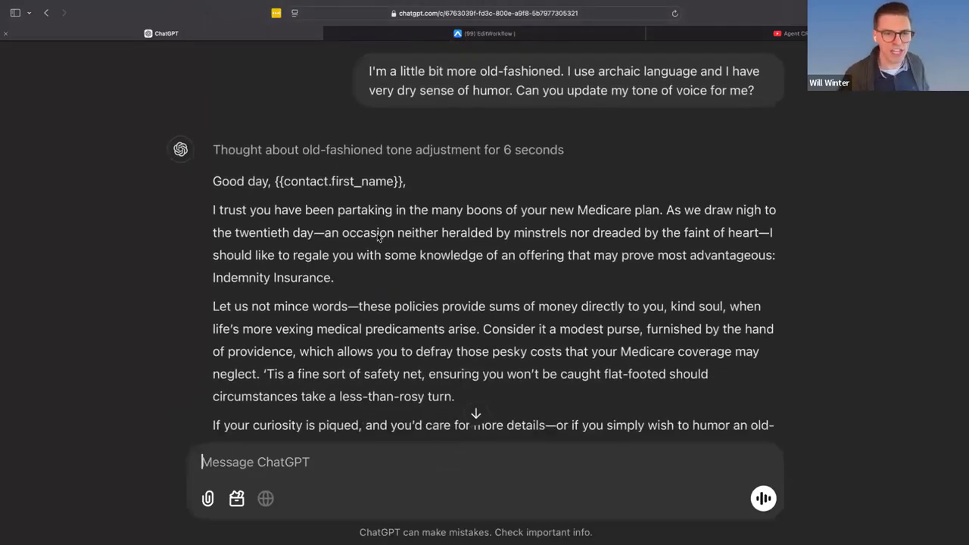
scroll(495, 247, "down", 1)
scroll(500, 253, "down", 1)
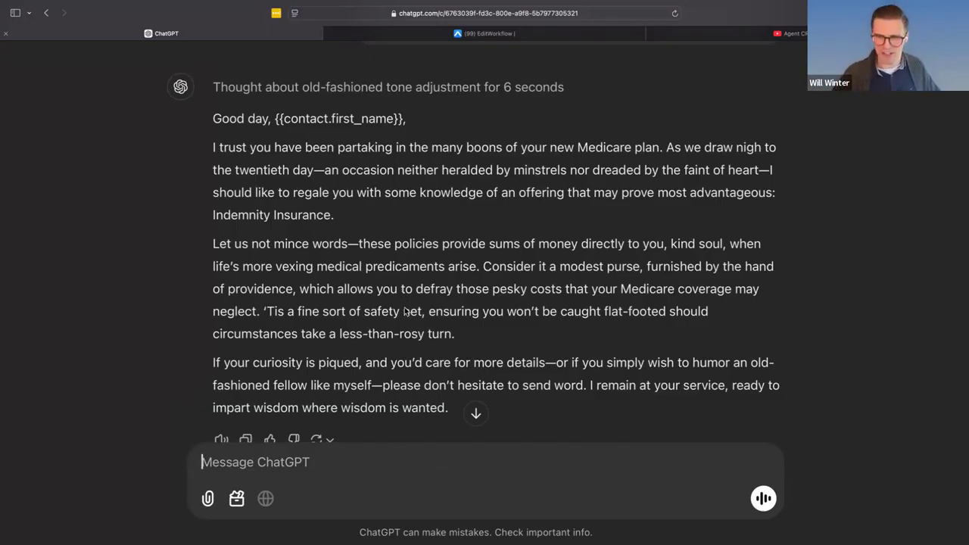
scroll(400, 301, "down", 2)
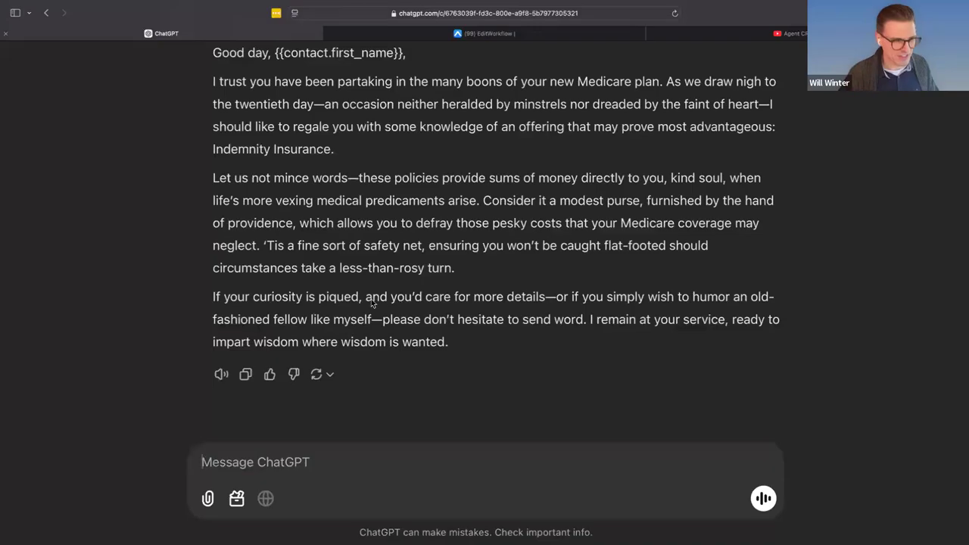
key("super+minus")
scroll(468, 385, "up", 3)
scroll(486, 351, "up", 3)
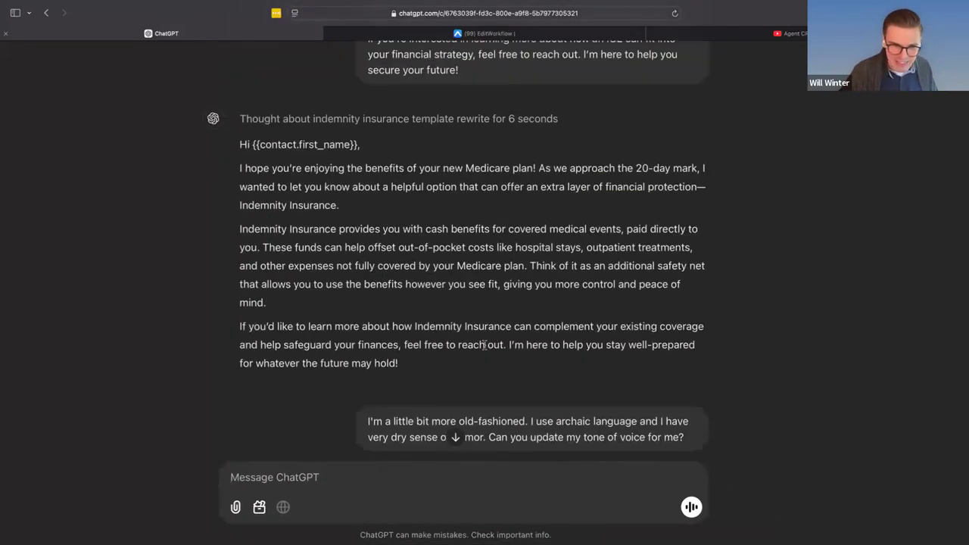
- Copy ChatGPT's first indemnity insurance rewrite and paste it over the IUL body text of the Email 1 template in Agent CRM
left_click_drag(421, 368, 233, 148)
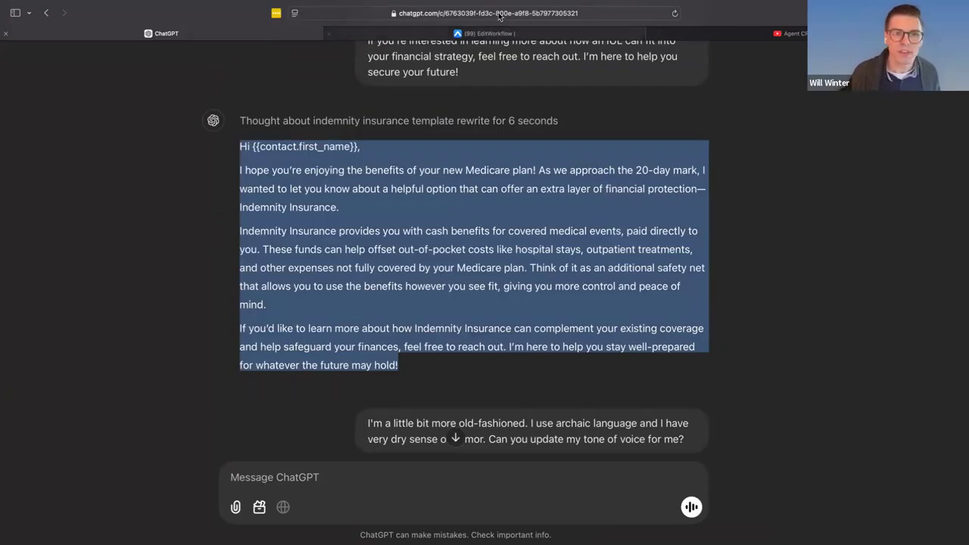
mouse_move(489, 33)
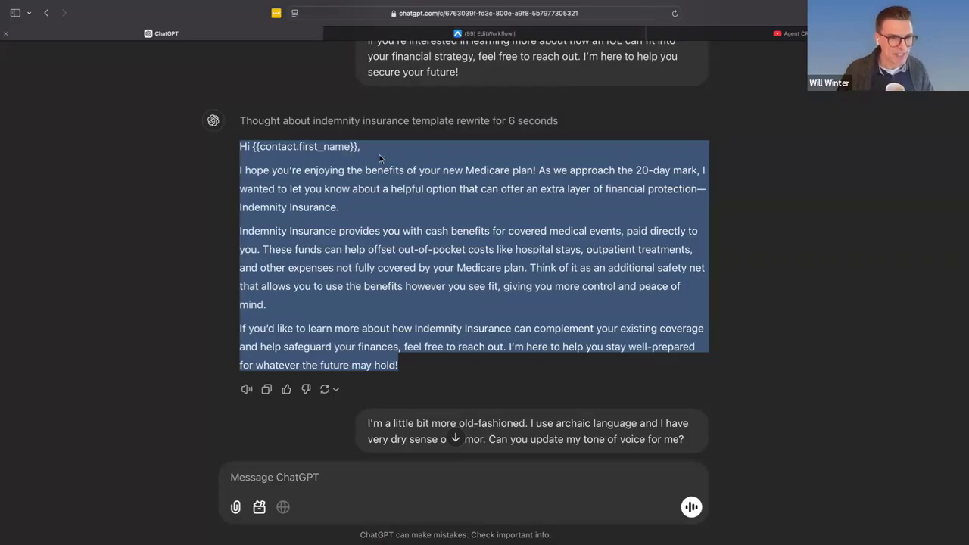
right_click(292, 190)
left_click(316, 243)
left_click(459, 36)
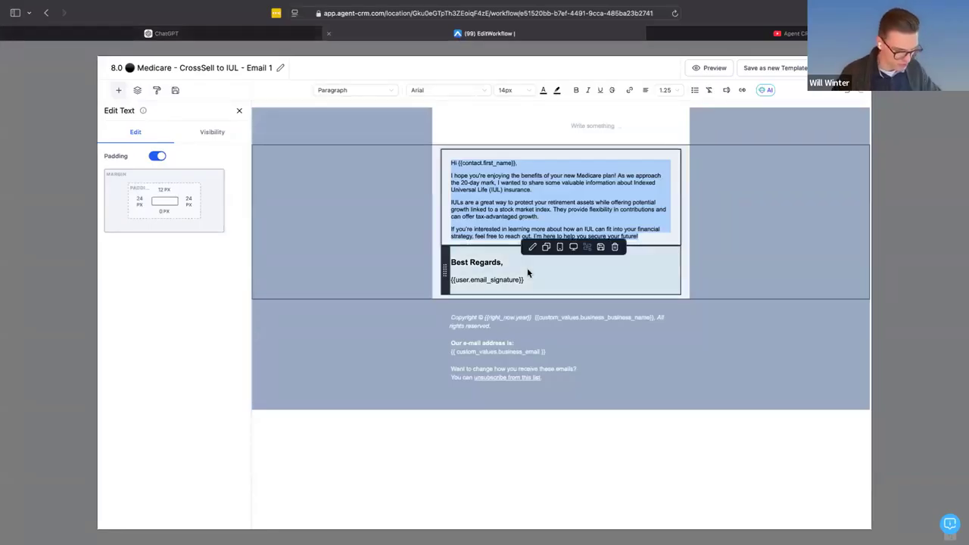
key("super+v")
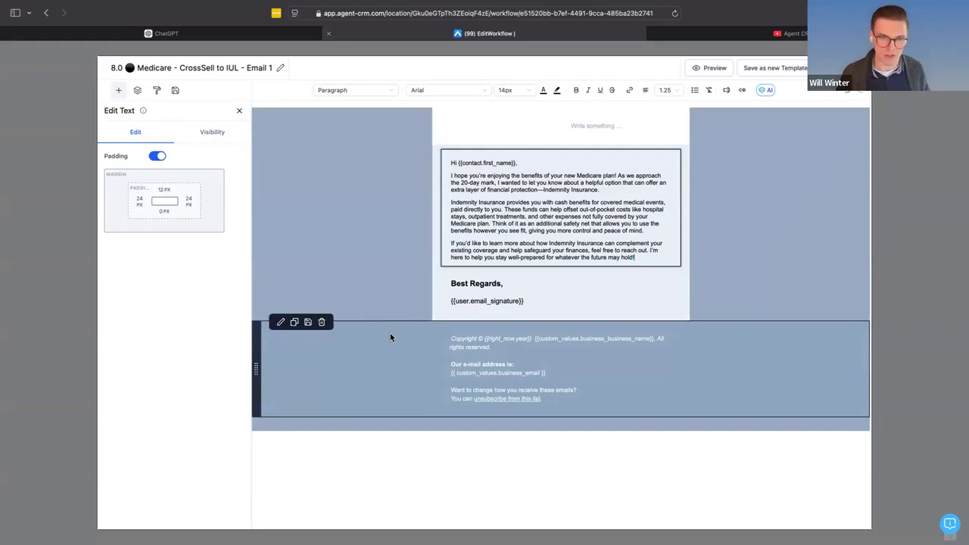
- Add a button below the email's body text and label it "BOOK APPOINTMENT"
left_click(239, 112)
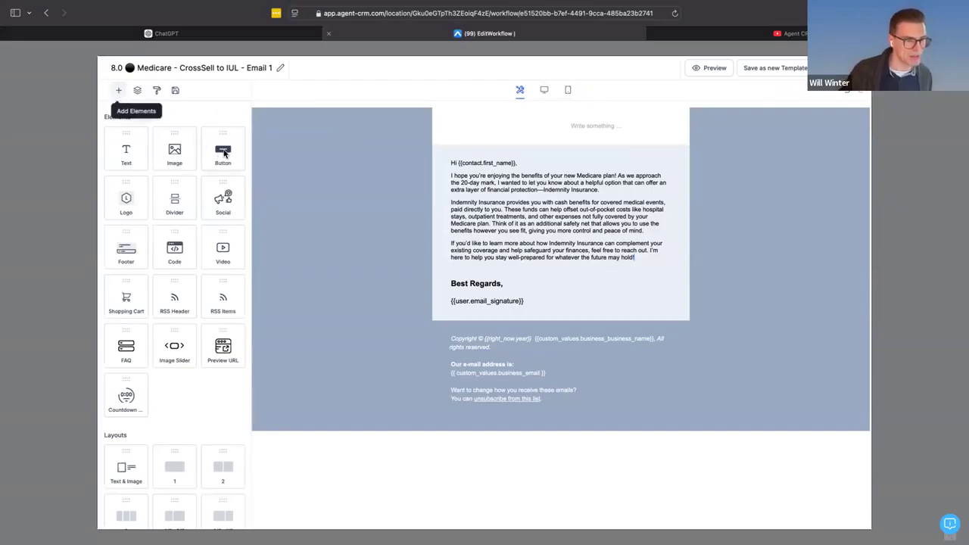
mouse_move(241, 158)
left_mouse_down()
mouse_move(593, 273)
mouse_move(533, 284)
mouse_move(532, 270)
left_mouse_up()
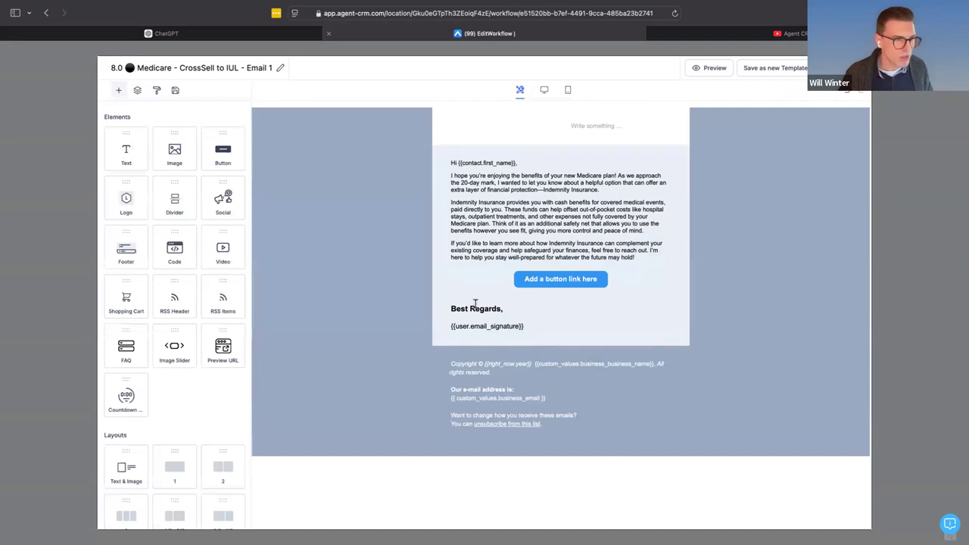
left_click(523, 294)
left_click(527, 282)
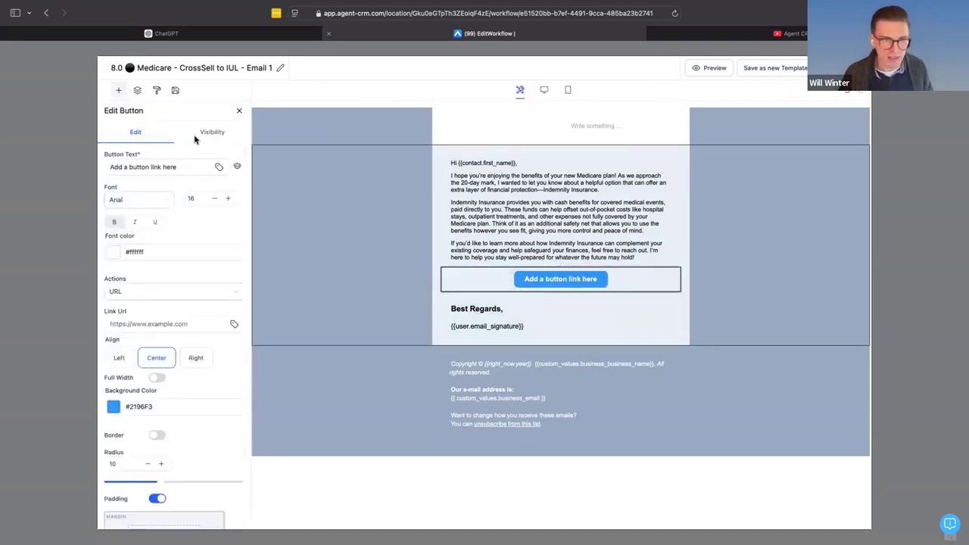
triple_click(182, 168)
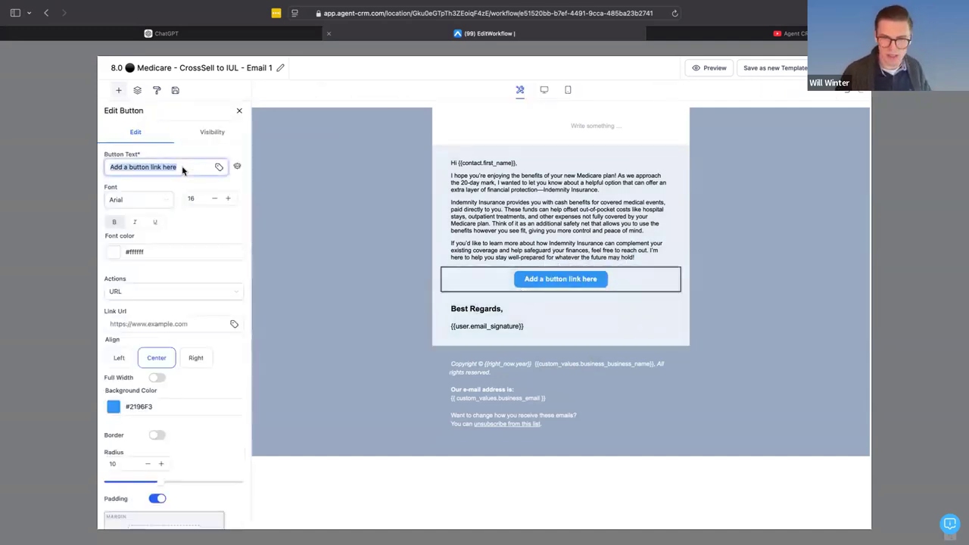
type("BOOK APPOINTMENT")
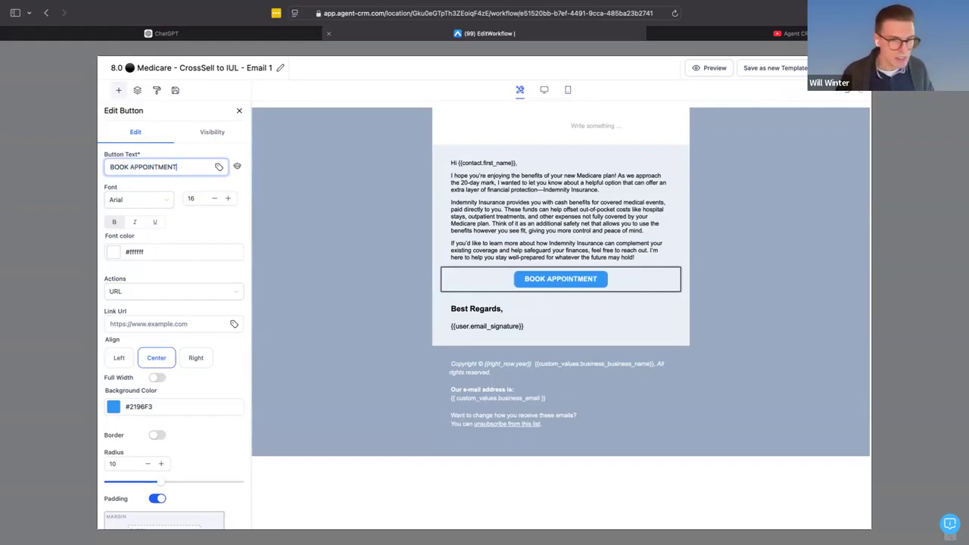
scroll(156, 372, "up", 1)
scroll(157, 372, "down", 2)
scroll(159, 373, "up", 2)
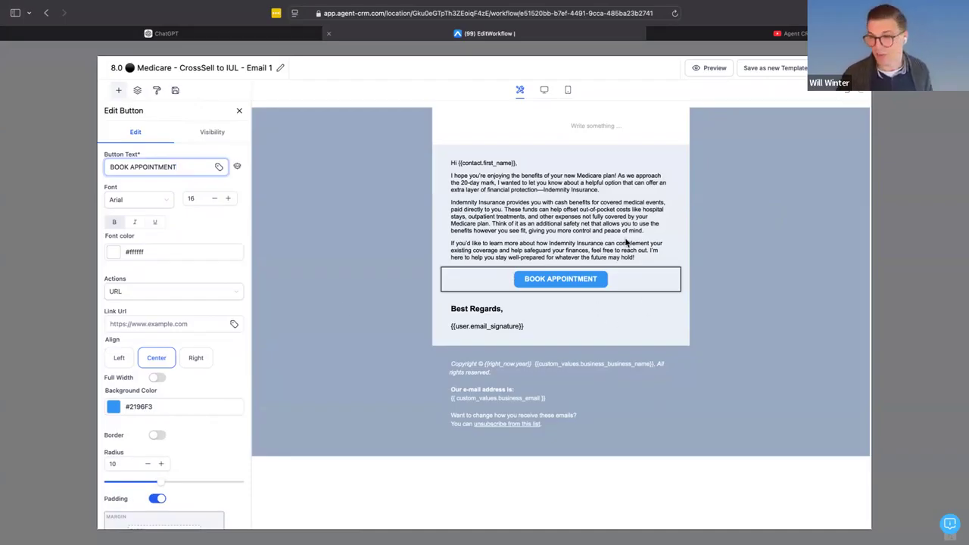
- Add a second button above BOOK APPOINTMENT, labelled "REVIEW BROUCHURE" and linked to link.com
left_click(593, 284)
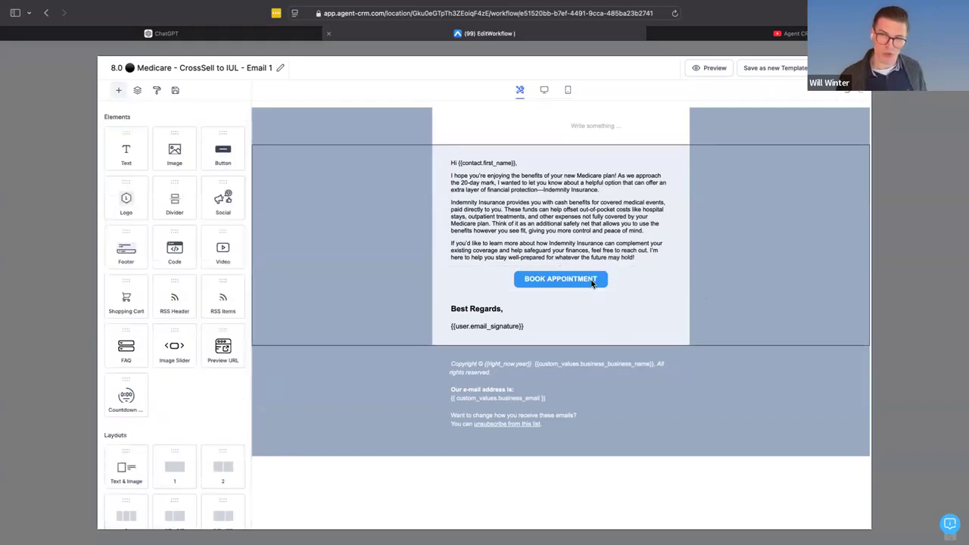
left_click(593, 284)
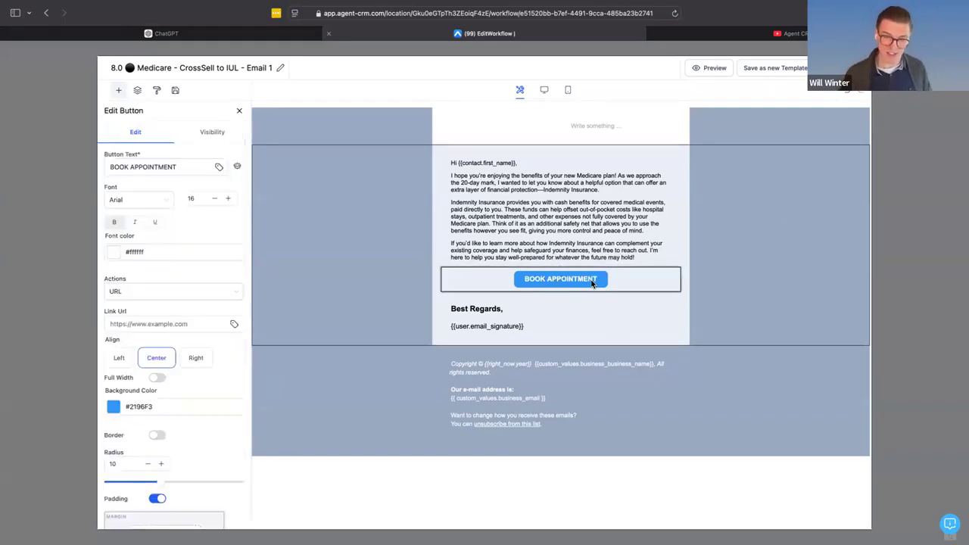
left_click(239, 111)
left_click_drag(222, 151, 554, 281)
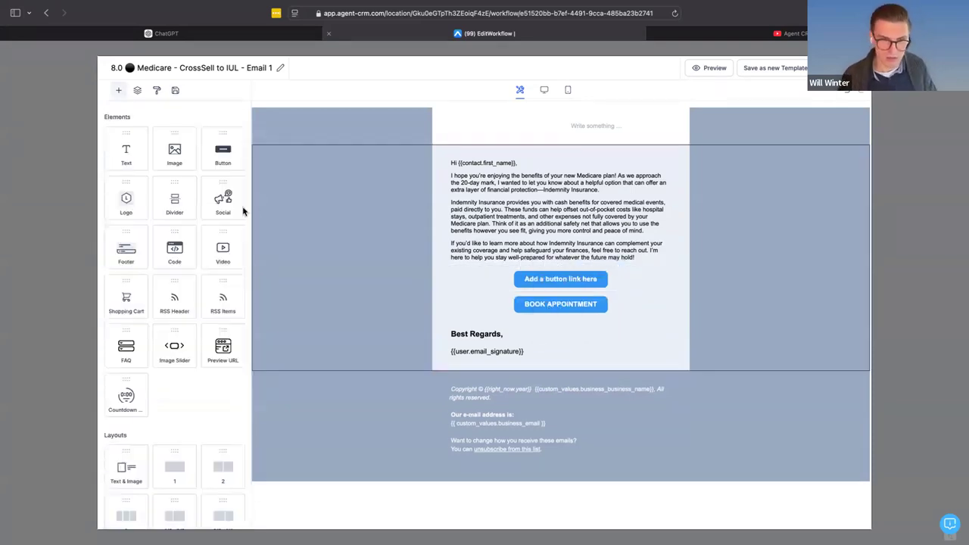
left_click(560, 280)
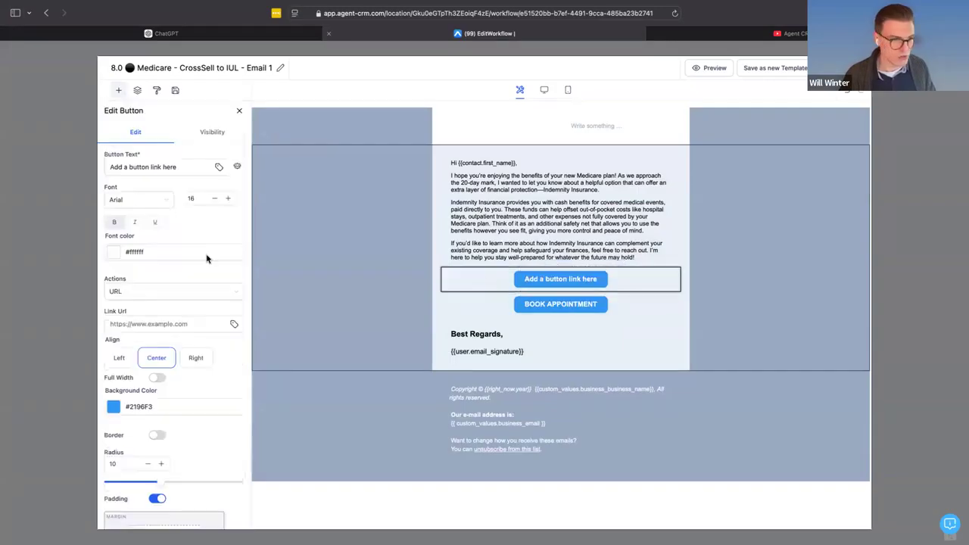
triple_click(158, 168)
type("REVIEW BE")
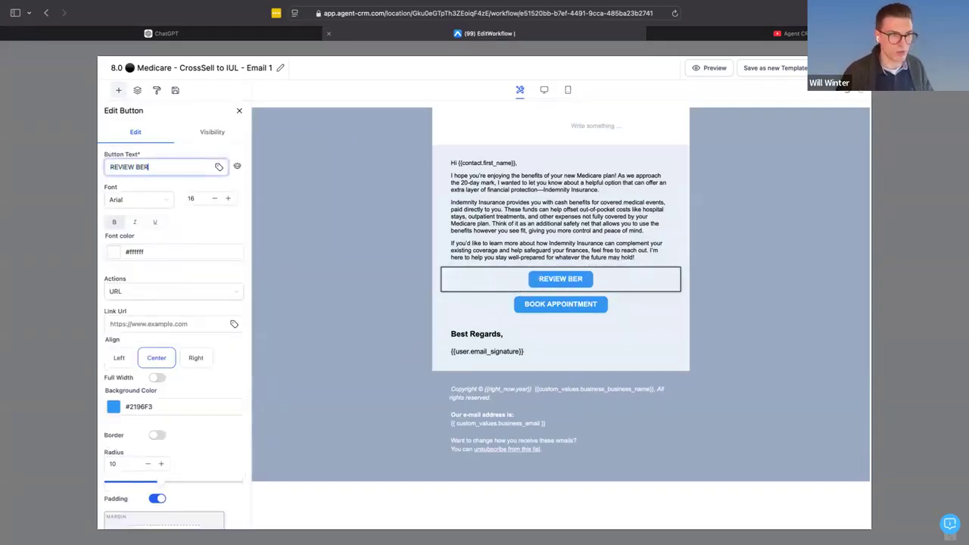
key("BackSpace")
type("ROUCHURE")
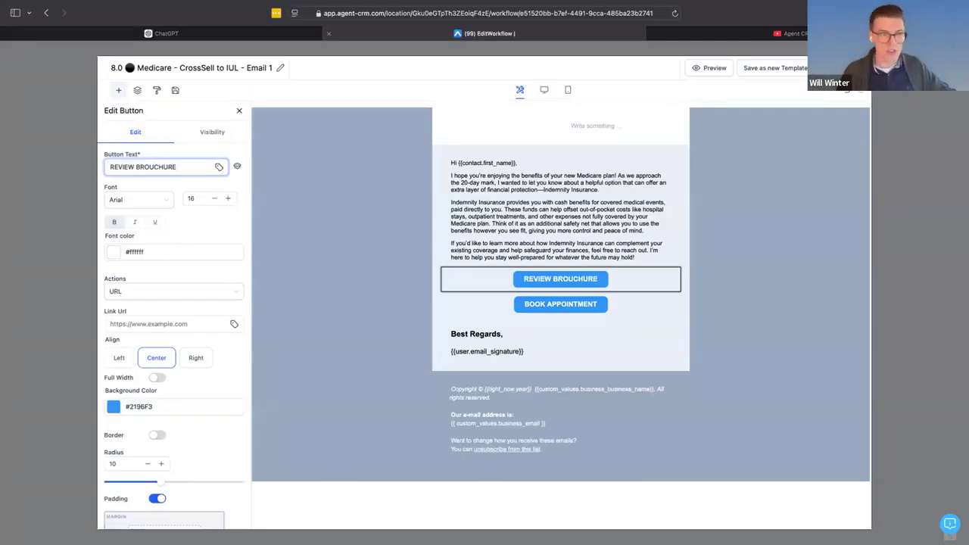
left_click(185, 326)
type("link.com")
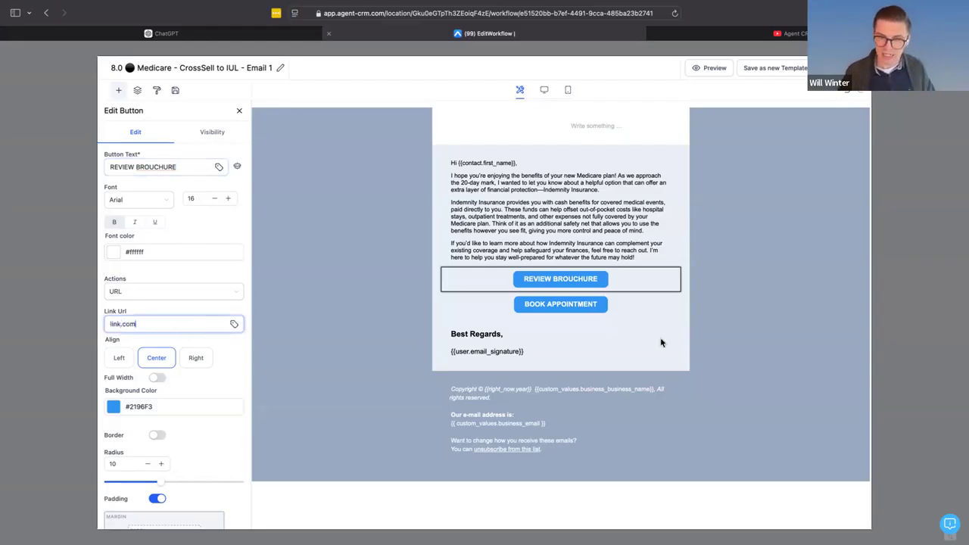
mouse_move(538, 292)
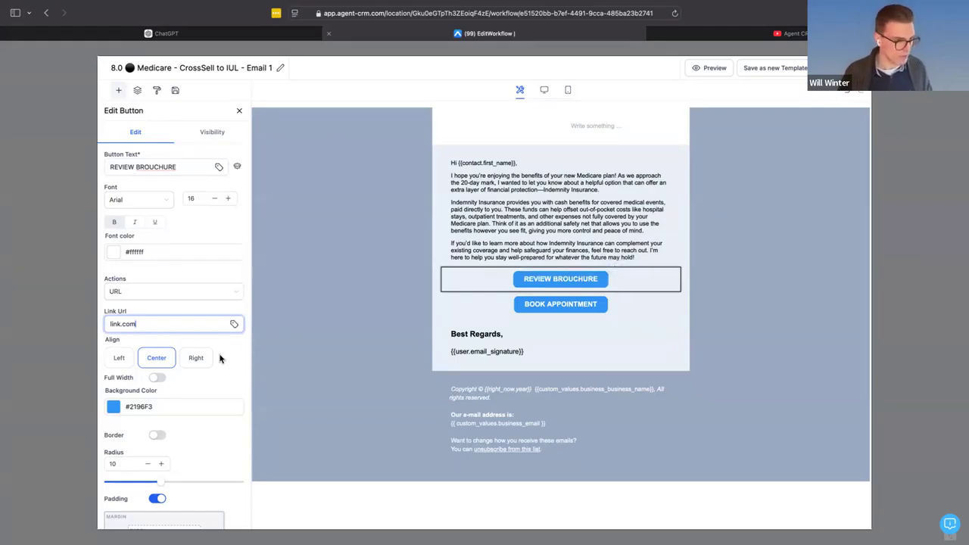
scroll(181, 397, "down", 1)
scroll(180, 399, "down", 2)
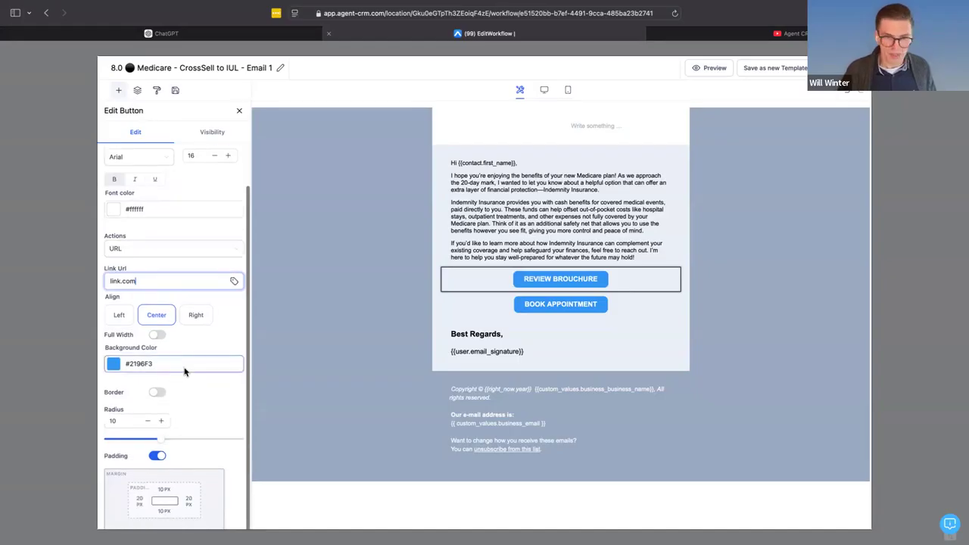
left_click_drag(178, 371, 111, 358)
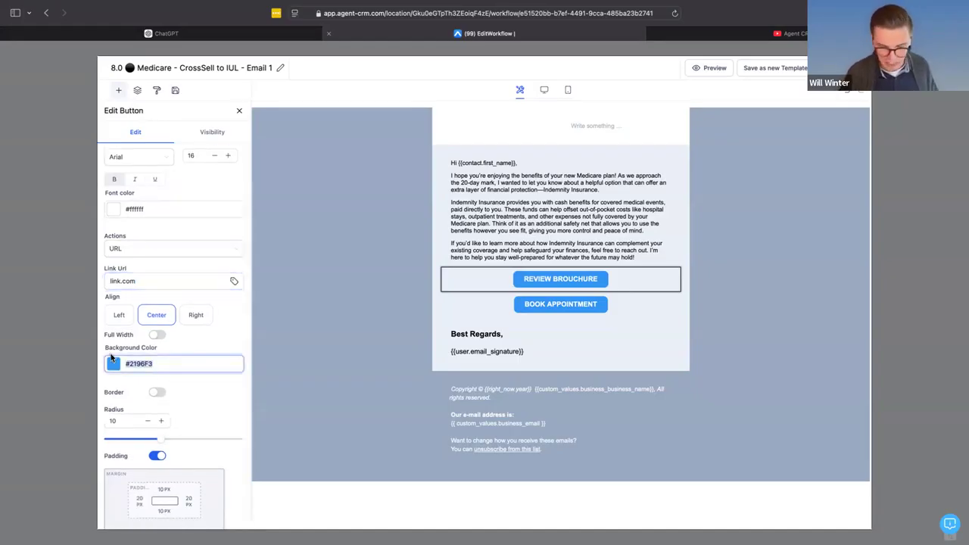
type("#FFFFFF")
type("{{")
key("BackSpace")
key("BackSpace")
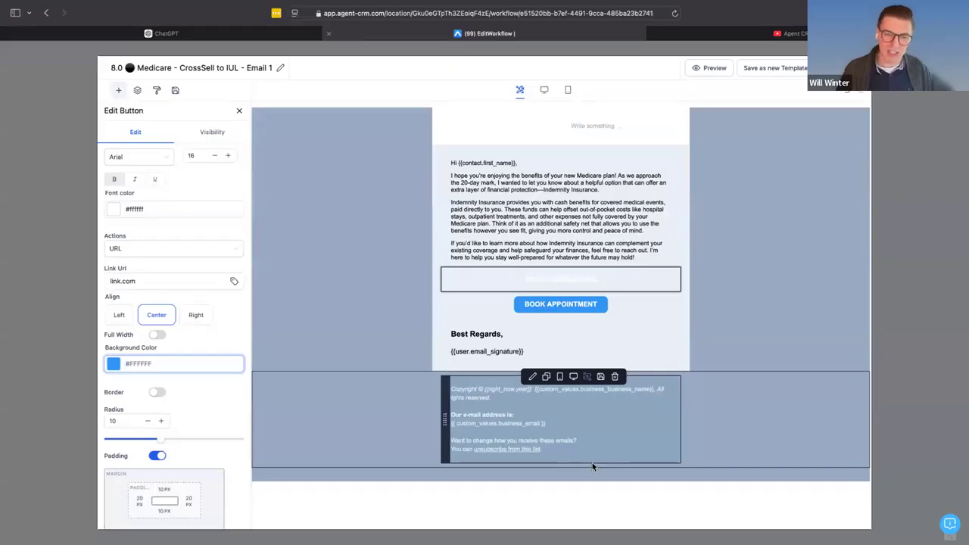
- Open the footer section's layout settings and copy its color value {{ custom_values.color_main }}
scroll(577, 408, "up", 5)
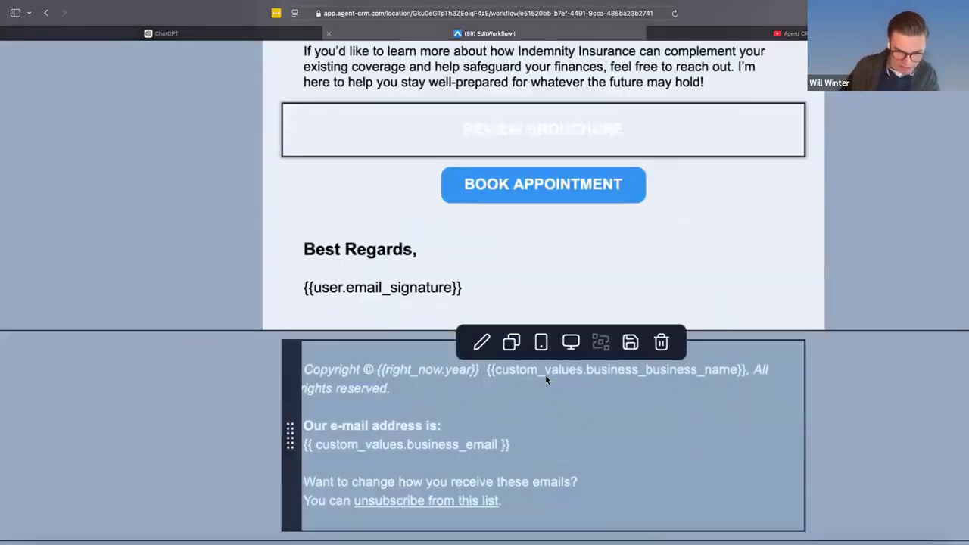
scroll(463, 457, "down", 5)
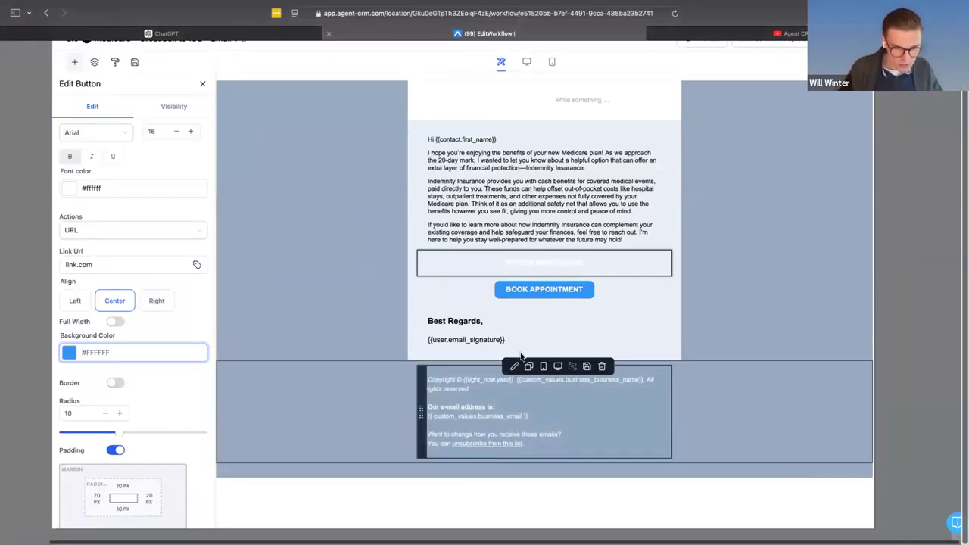
left_click(445, 361)
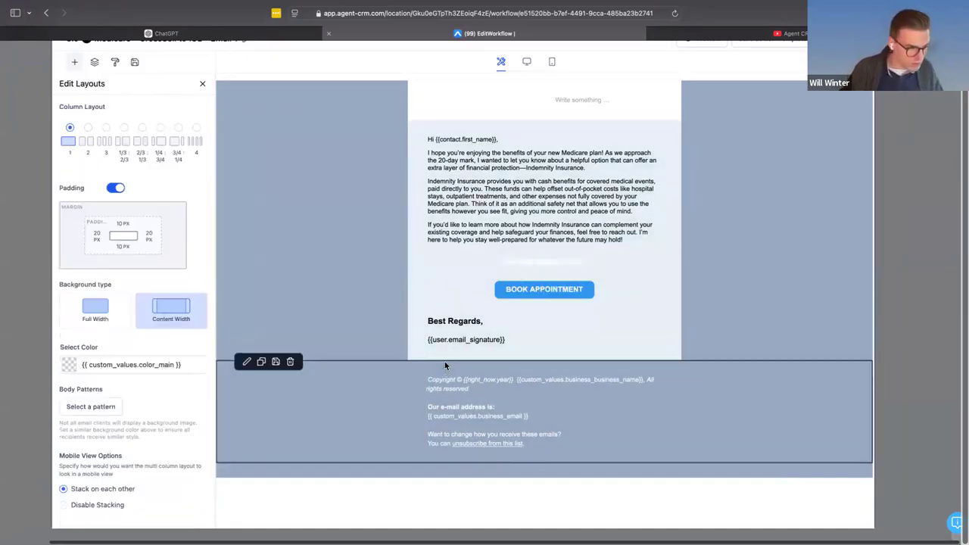
left_click(184, 367)
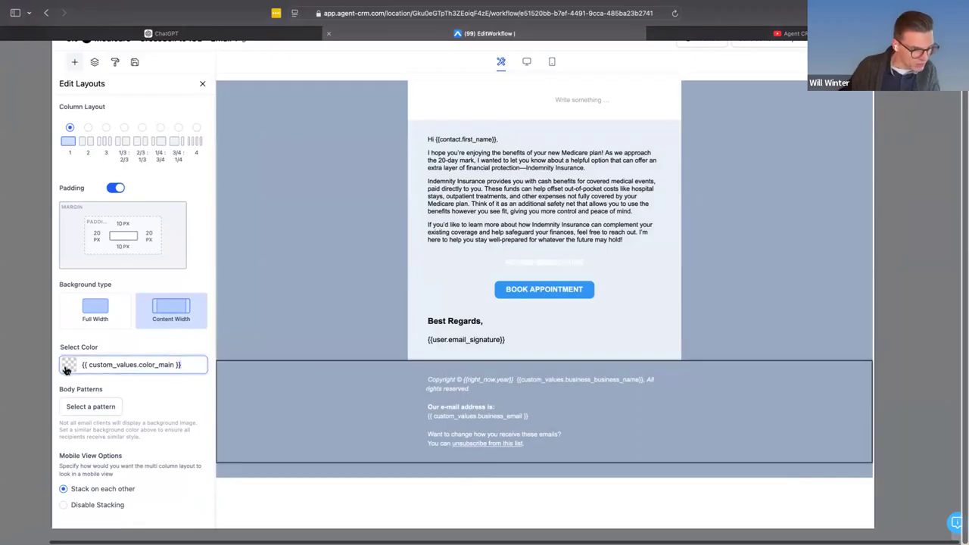
key("super+a")
key("super+c")
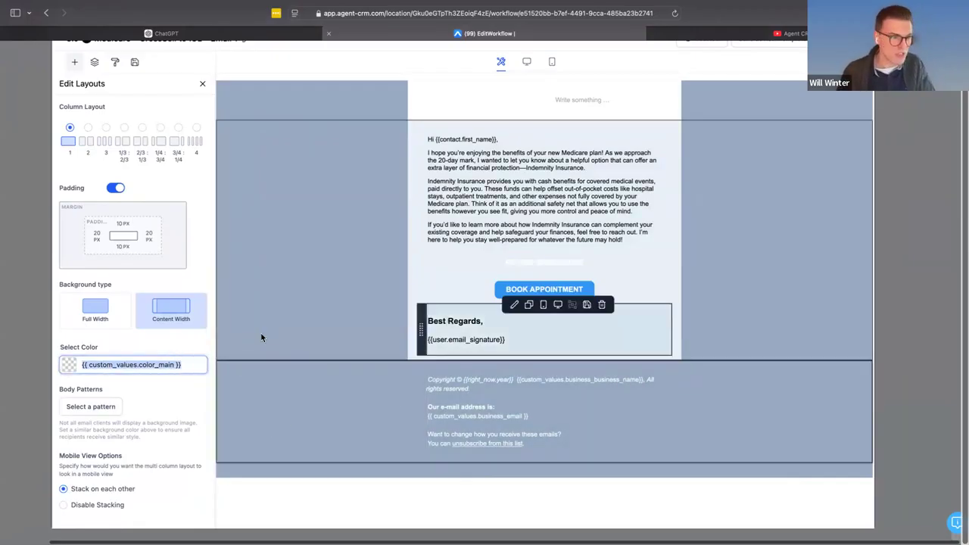
- Set the REVIEW BROUCHURE button's background color to {{ custom_values.color_cta }} by adapting the copied custom value
left_click(503, 263)
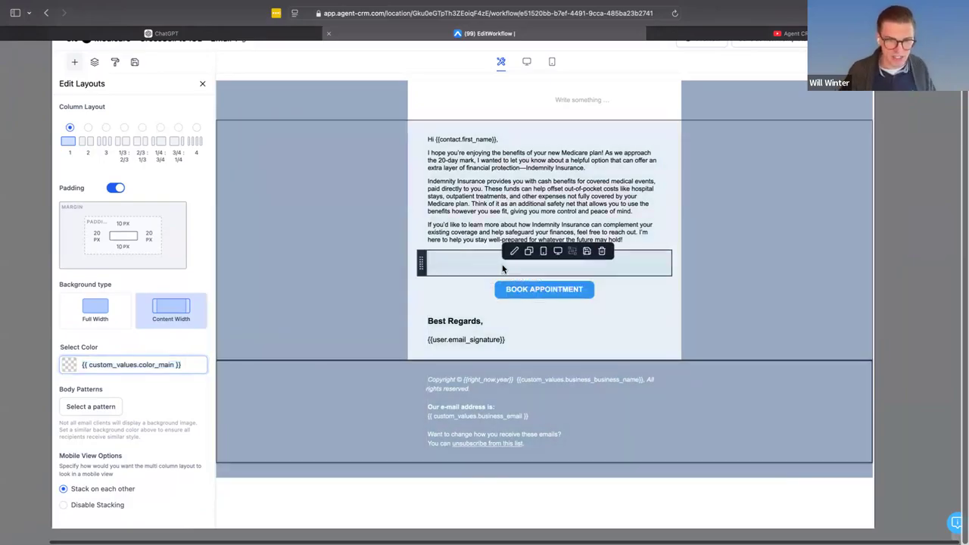
left_click(140, 413)
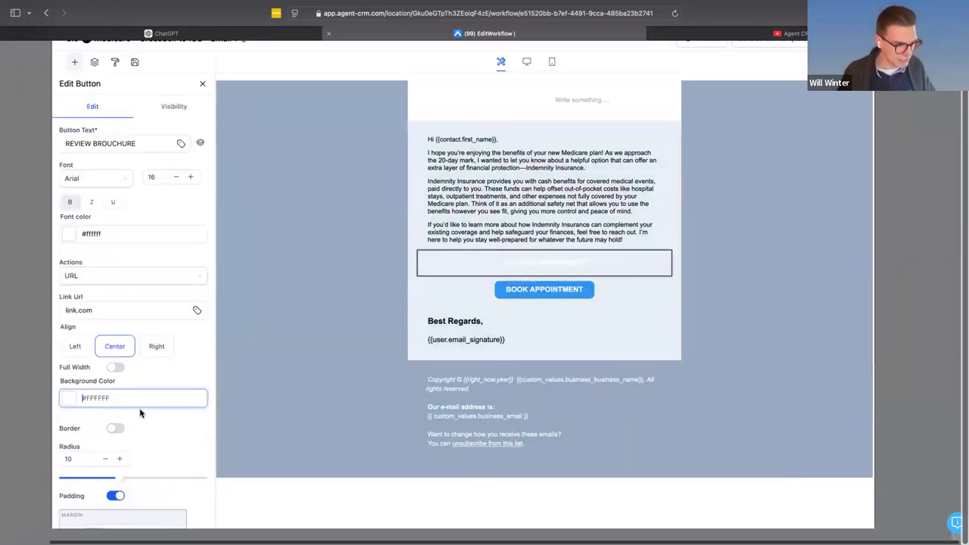
key("super+a")
key("super+v")
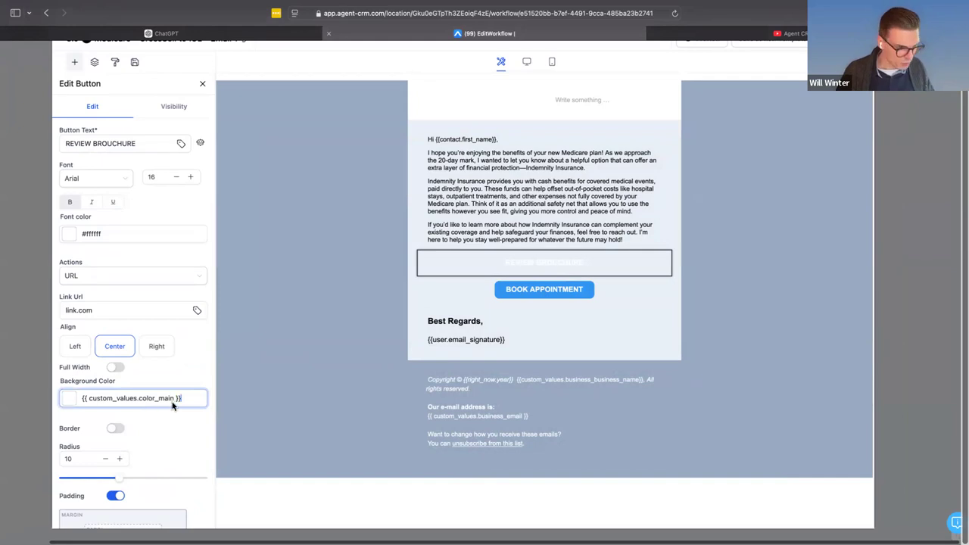
left_click_drag(174, 401, 160, 404)
type("cta")
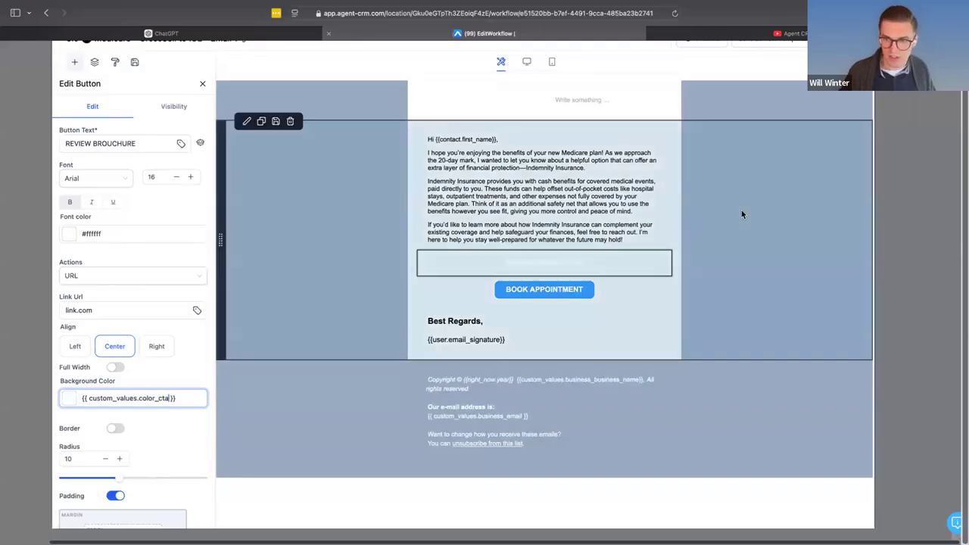
- Preview the email on desktop to check the button colors, and return to editing
scroll(742, 210, "up", 1)
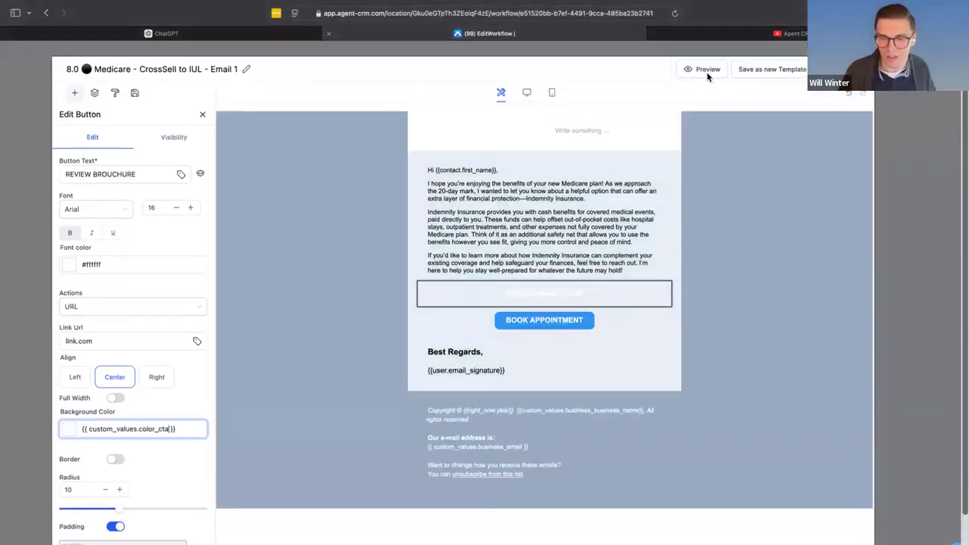
left_click(703, 73)
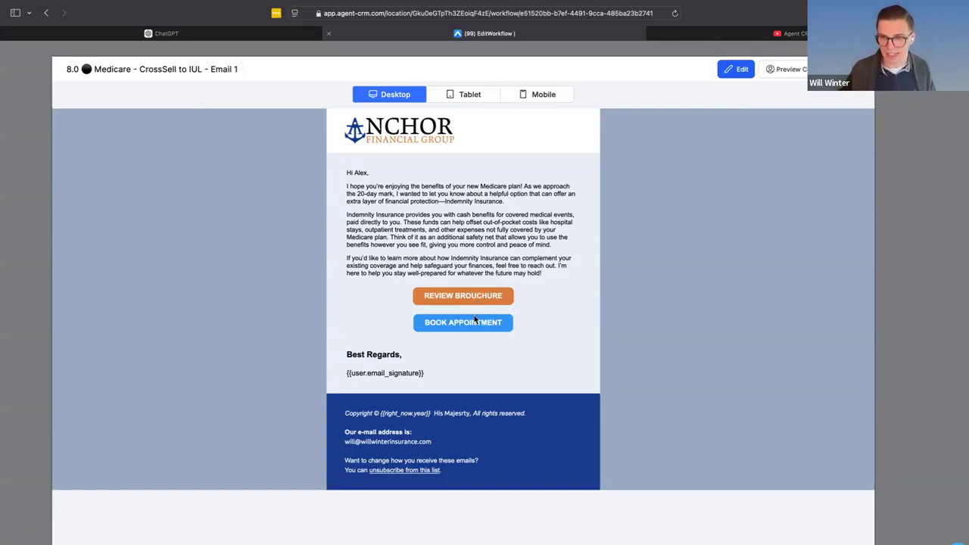
left_click(734, 70)
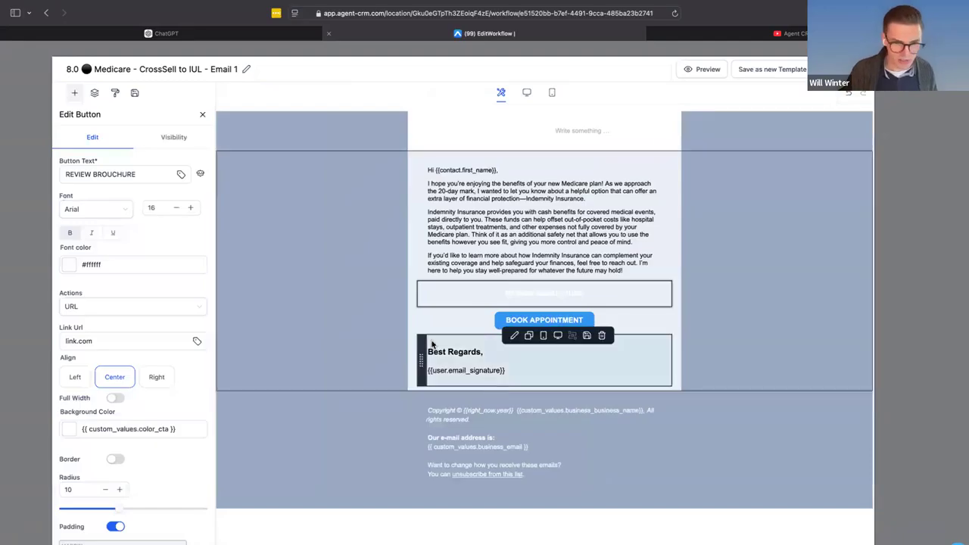
- Reopen the Email 1 template for editing and set the BOOK APPOINTMENT button's background to the new color #362a0f
left_click(492, 318)
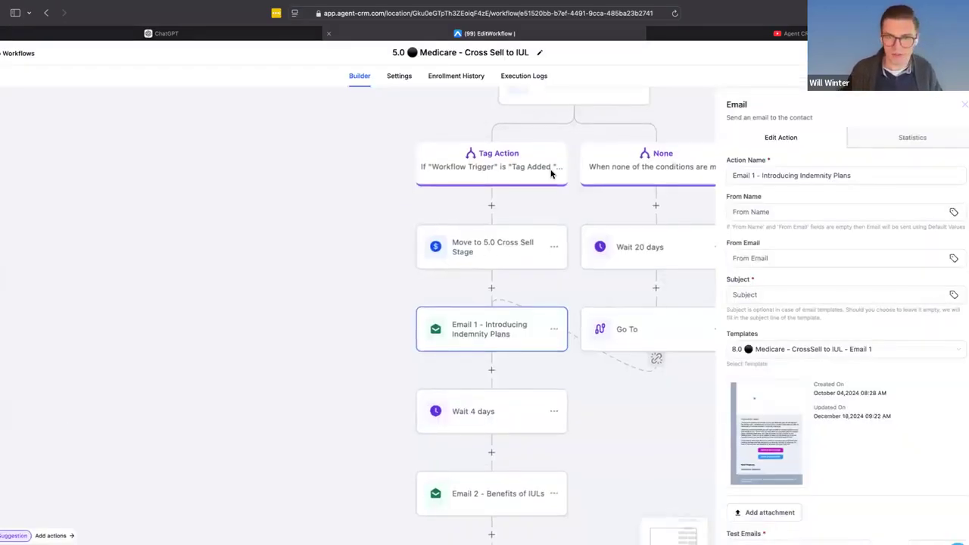
left_click(768, 432)
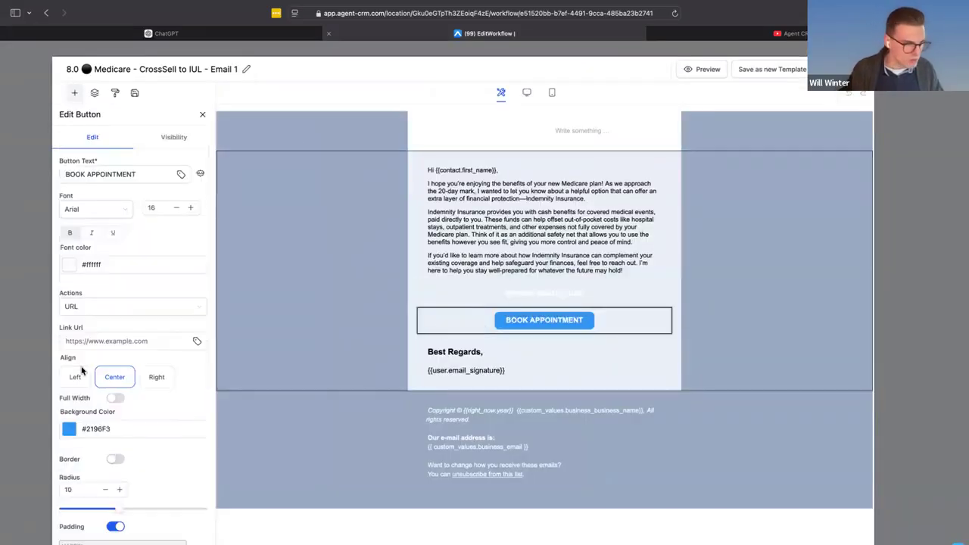
left_click(71, 425)
left_click(199, 376)
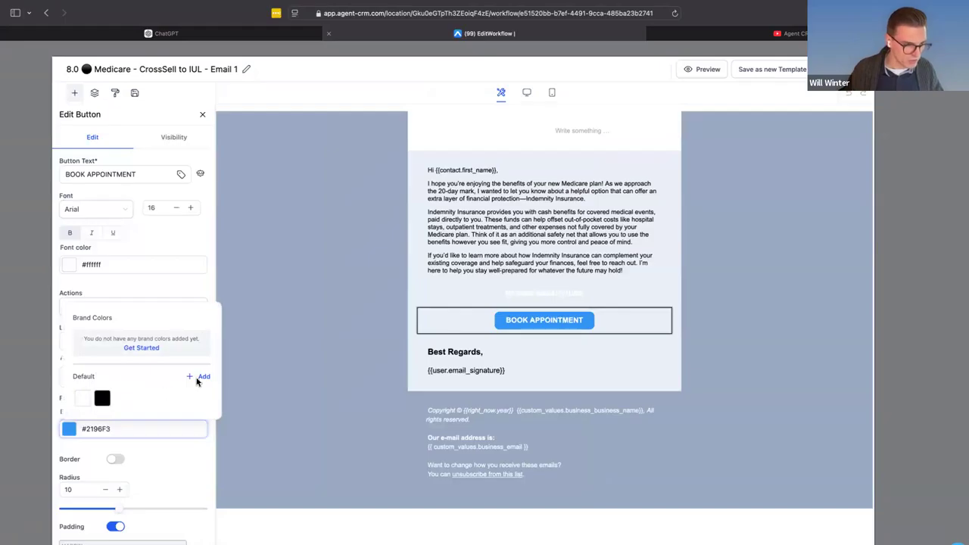
mouse_move(81, 357)
left_mouse_down()
mouse_move(93, 358)
mouse_move(227, 206)
left_mouse_up()
left_click(173, 318)
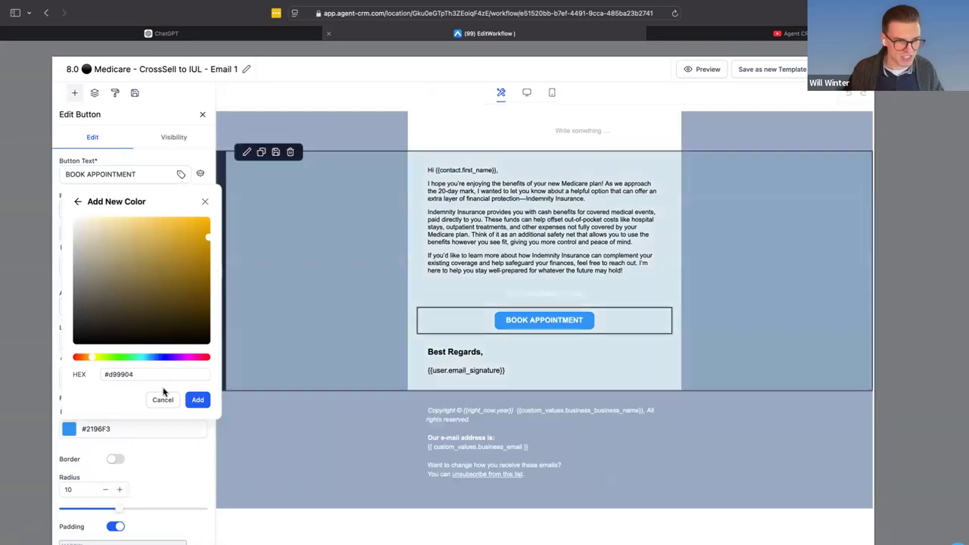
left_click(197, 400)
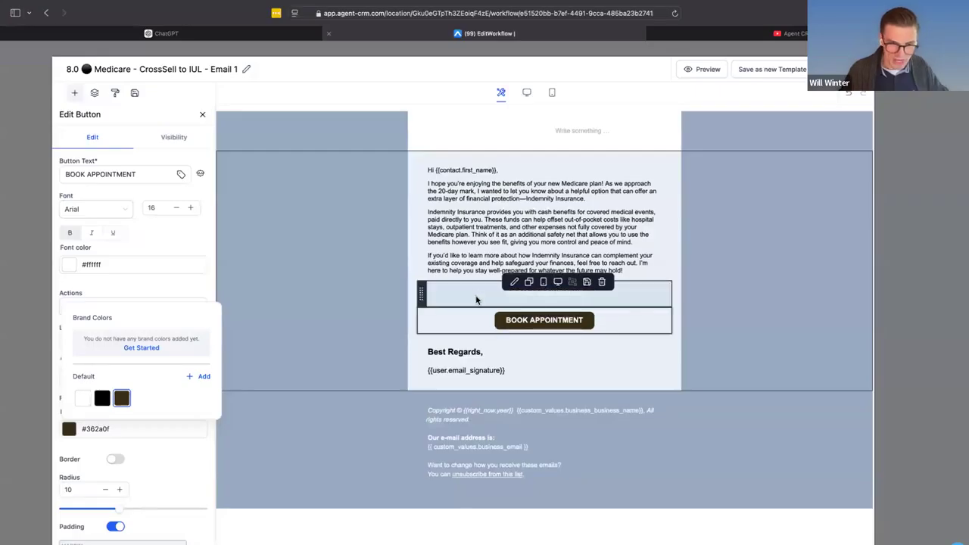
left_click(465, 326)
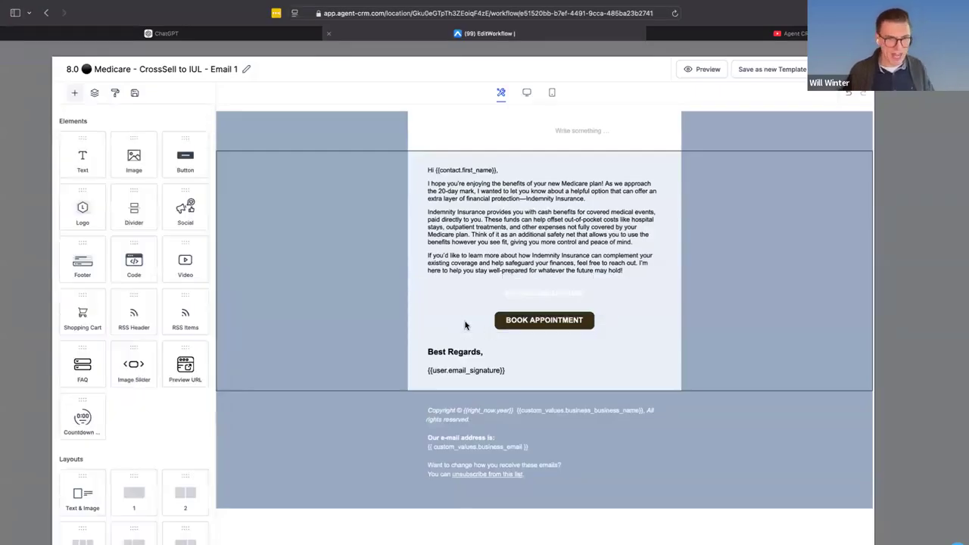
- Set the BOOK APPOINTMENT button's link URL to calendarlinkm.com
left_click(495, 326)
left_click(119, 344)
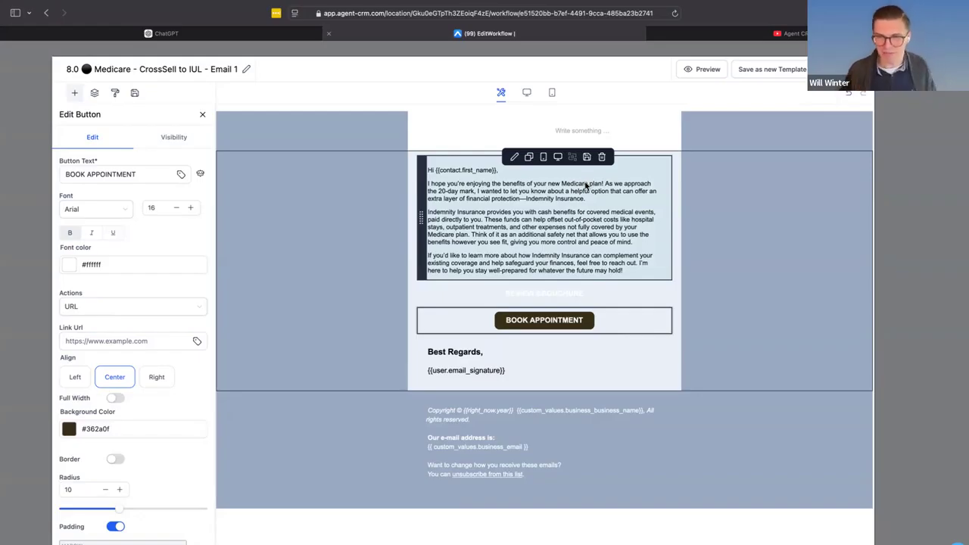
left_click(127, 347)
type("calendarlinkm.com")
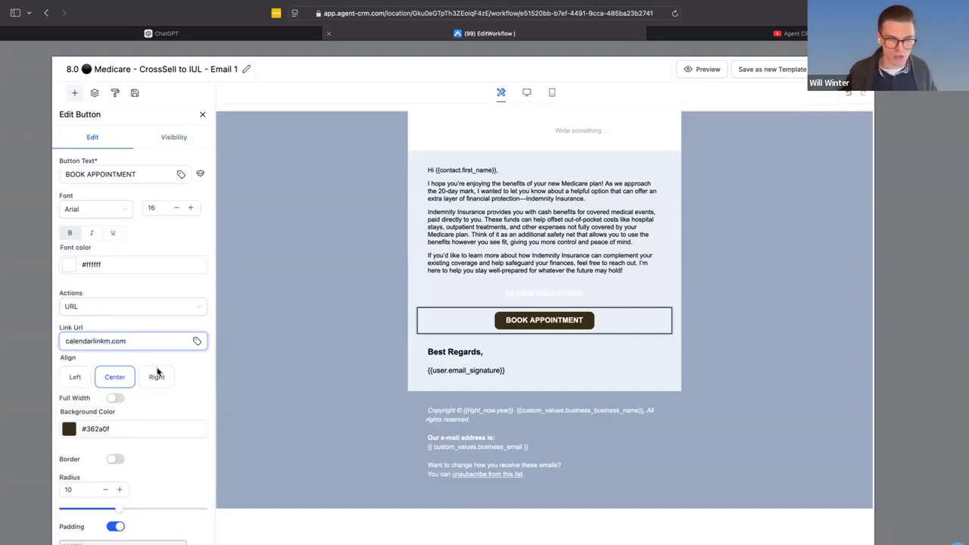
- Try the full-width option on the BOOK APPOINTMENT button, switching it on and off
left_click(113, 401)
left_click(114, 402)
left_click(113, 401)
left_click(114, 401)
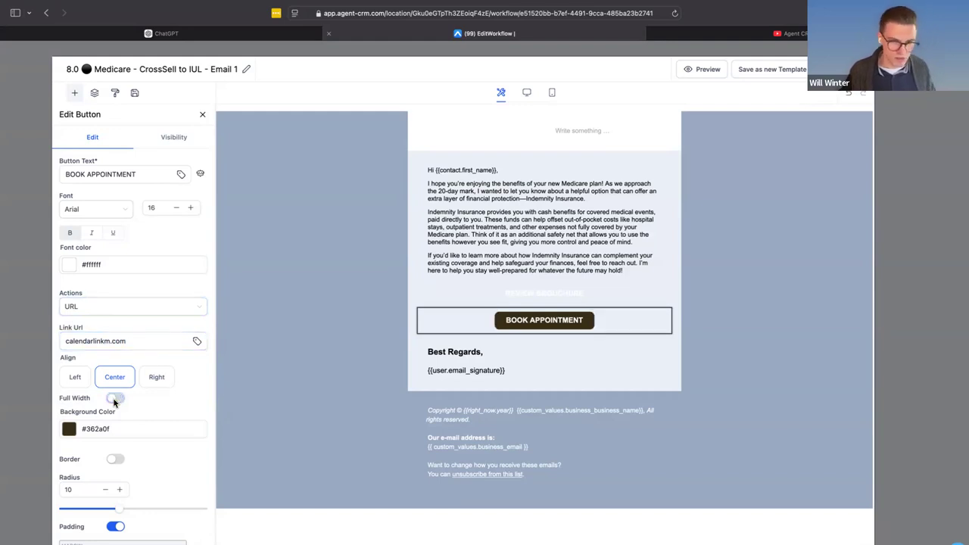
left_click(114, 399)
left_click(113, 399)
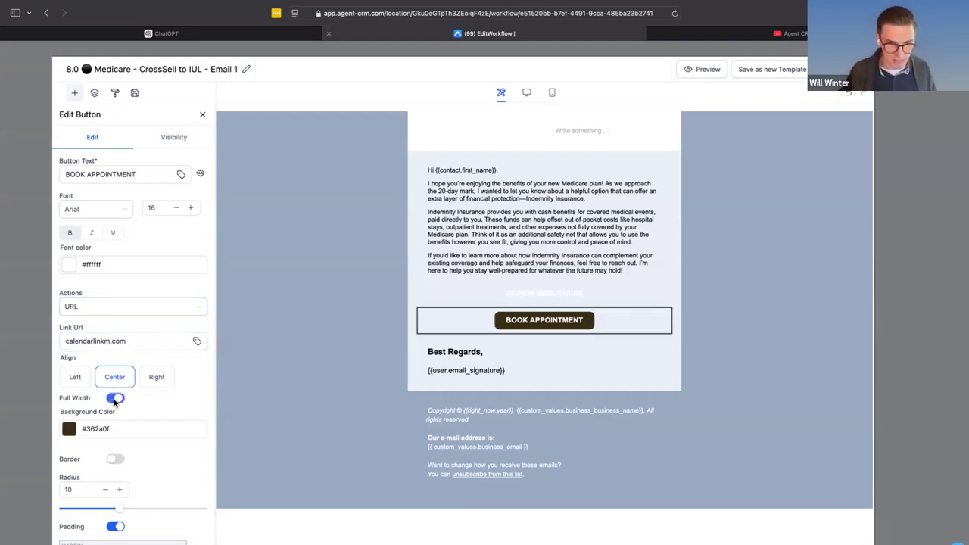
- Search the merge fields for "business" and link the BOOK APPOINTMENT button to the Calendar: Business custom field
scroll(113, 402, "down", 1)
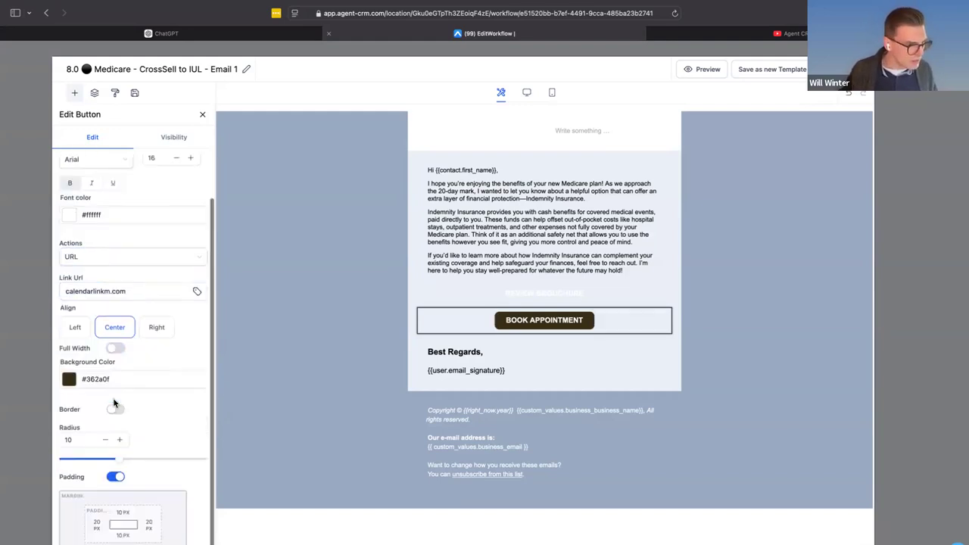
left_click(196, 291)
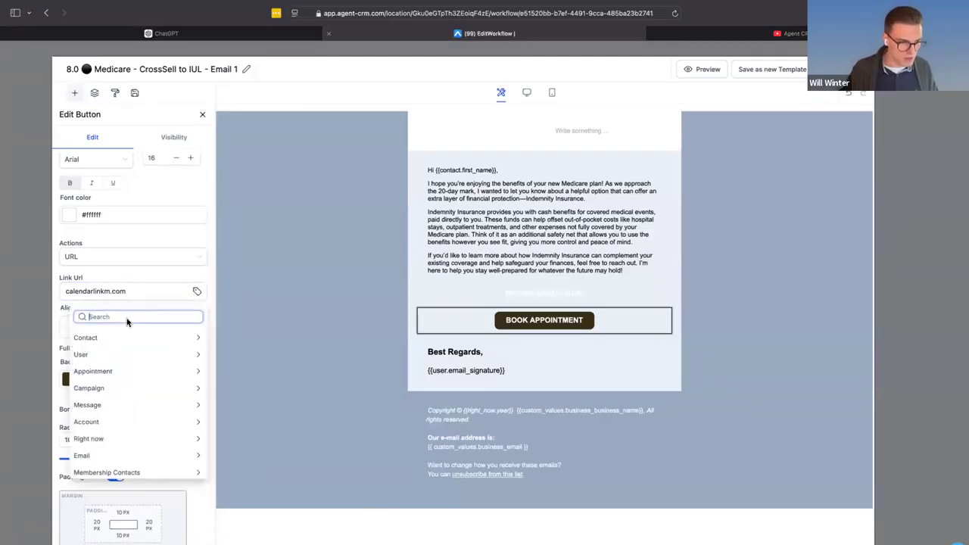
type("business")
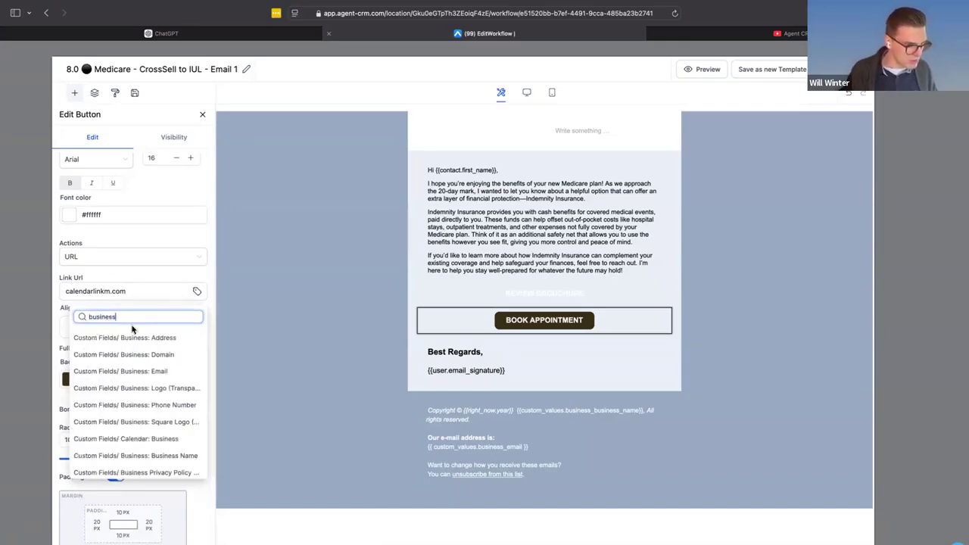
left_click(166, 439)
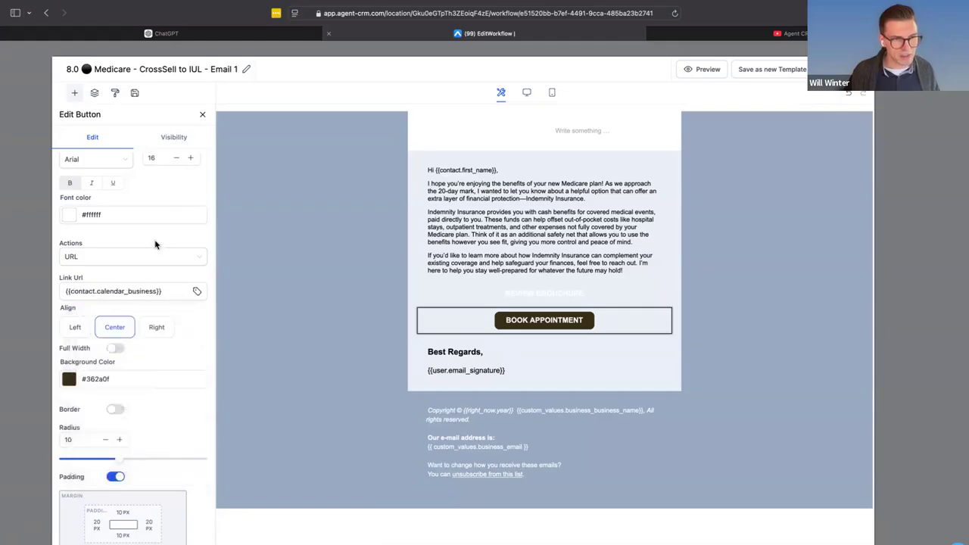
- Search the merge fields for "medicare" and link the BOOK APPOINTMENT button to the Agent CRM Medicare : Calendar custom value
left_click(171, 296)
left_click(197, 291)
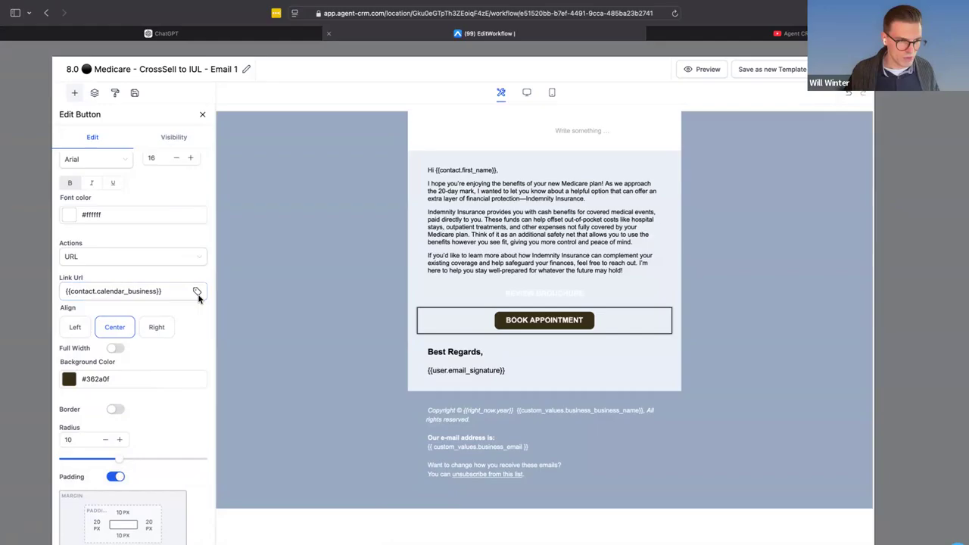
key("super+a")
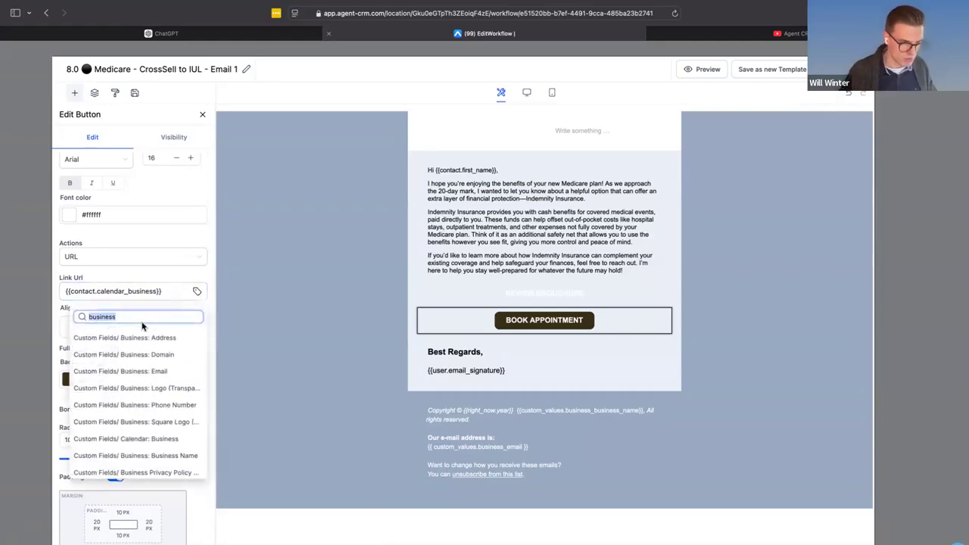
type("medicare")
scroll(166, 416, "down", 5)
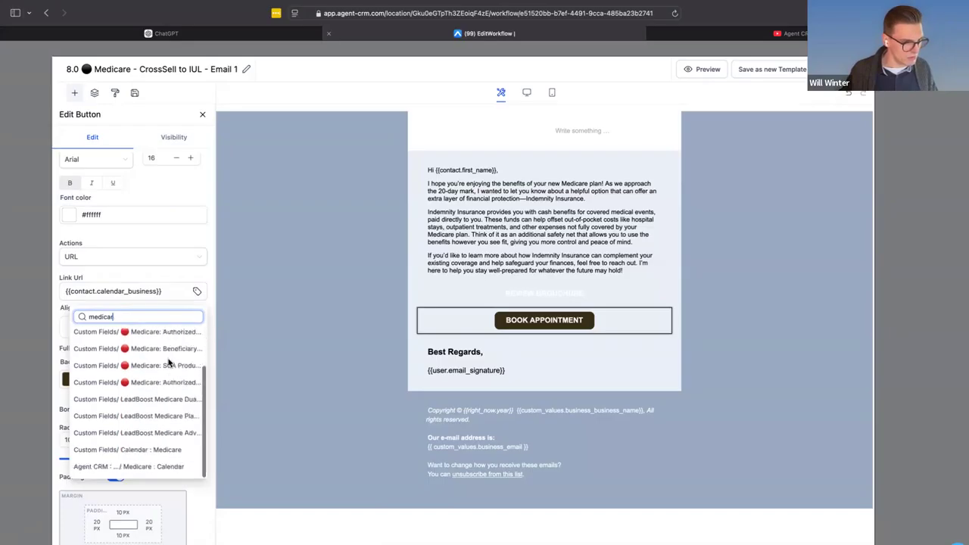
left_click(162, 473)
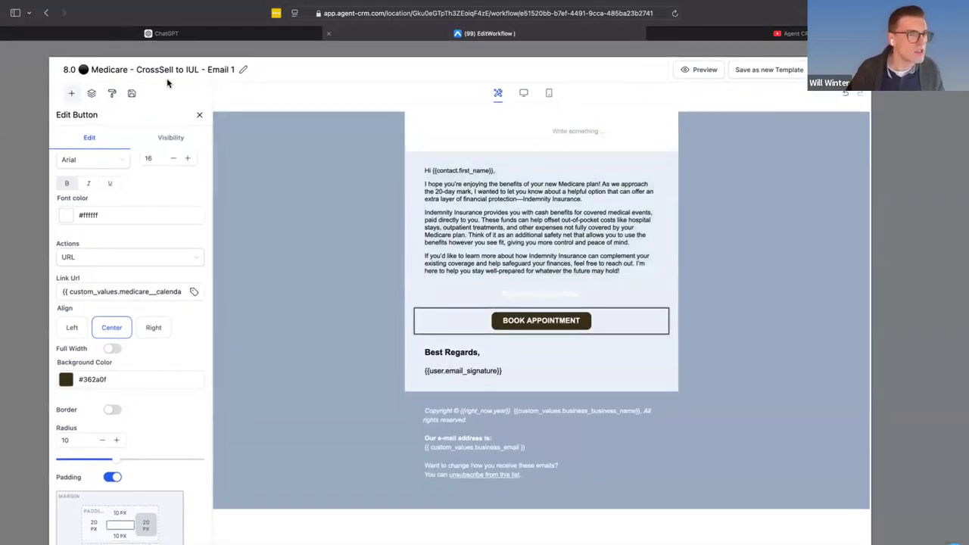
- Rename the email template to "8.0 ⚫ Medicare - CrossSell to Indemnity - Email 1" and close the email editor
left_click(167, 72)
double_click(196, 72)
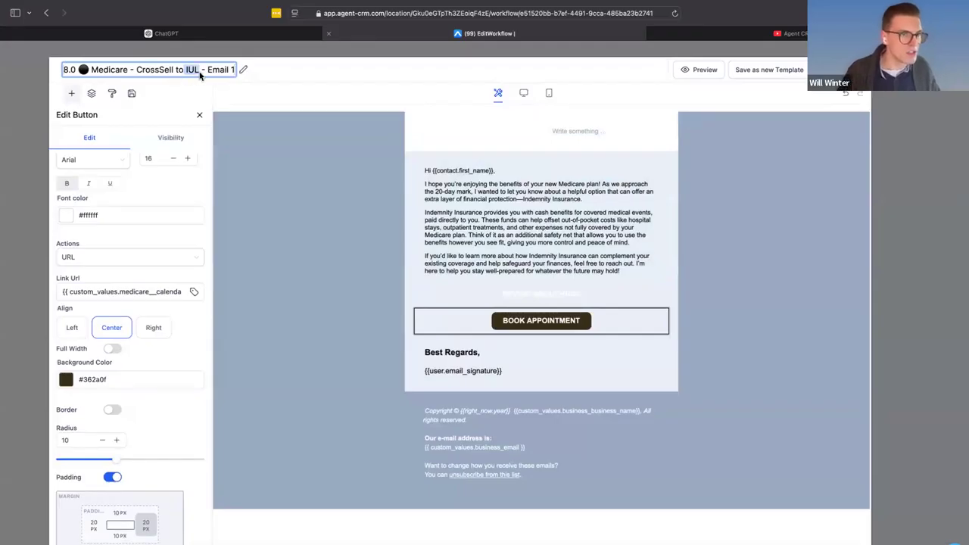
type("Indemnity")
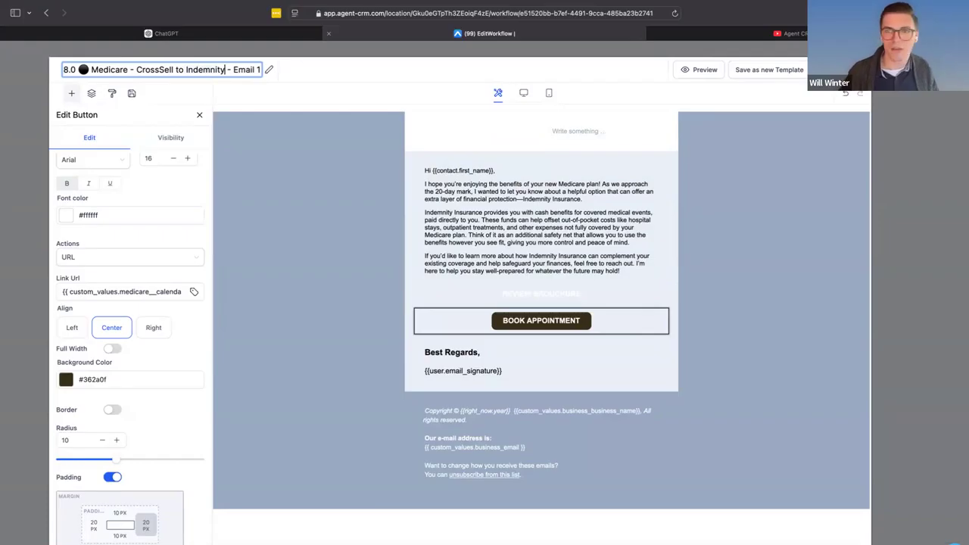
key("Return")
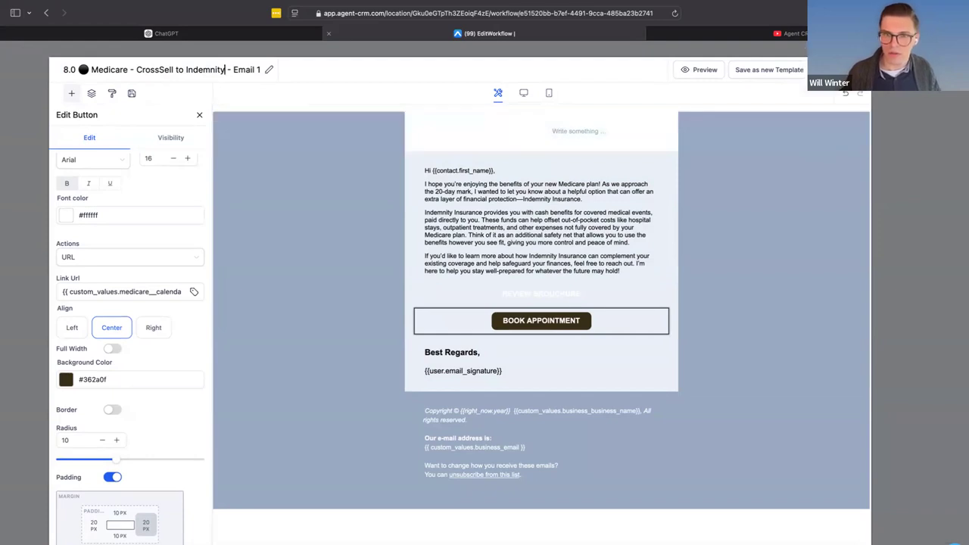
left_click(850, 69)
scroll(714, 338, "down", 1)
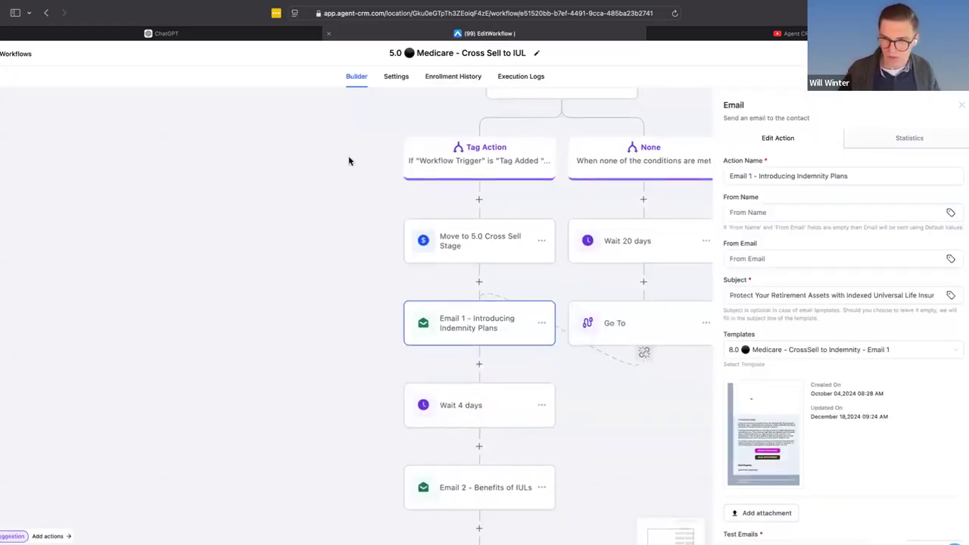
- Switch to ChatGPT, send "give me a subject line" in the indemnity email chat, and change the model to ChatGPT 4o
left_click(848, 298)
scroll(852, 298, "right", 1)
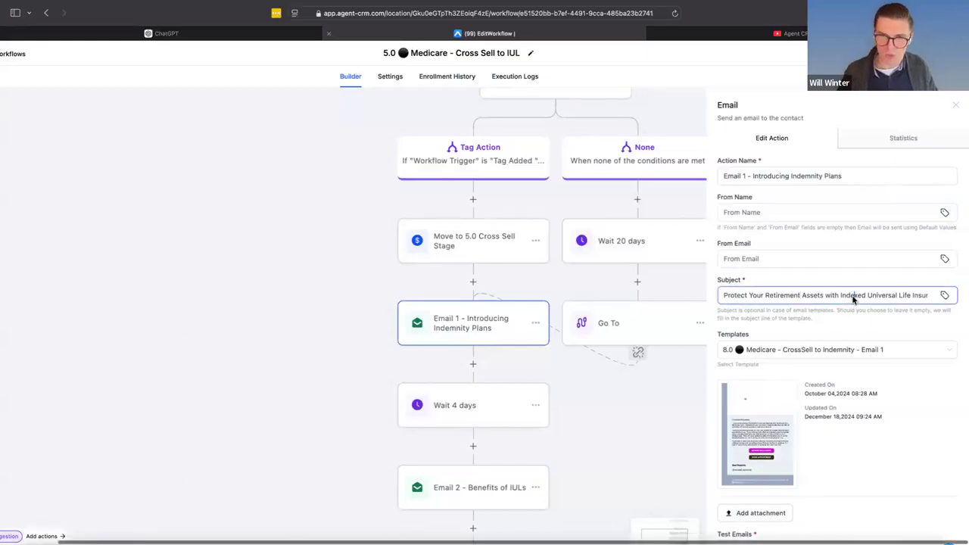
left_click(172, 34)
left_click(425, 484)
type("give me a subject line")
key("Return")
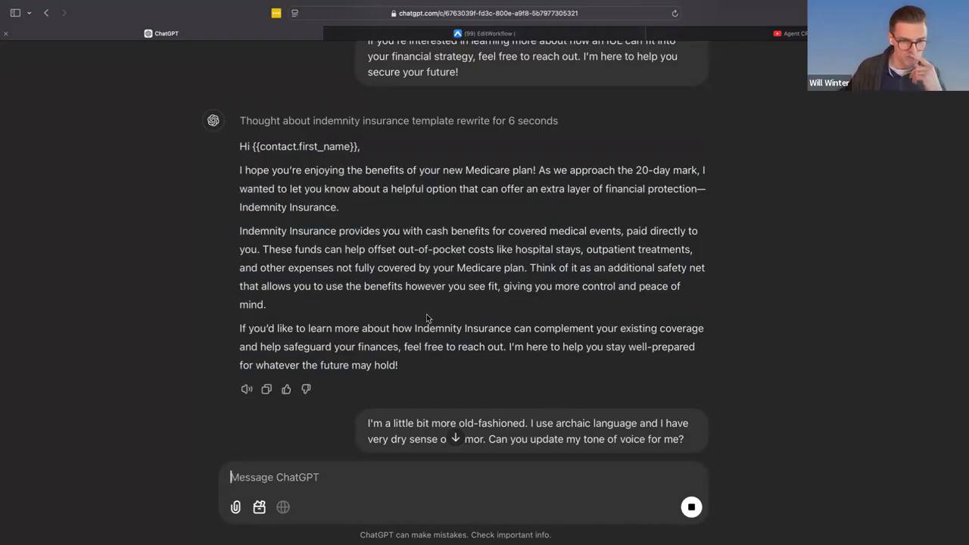
scroll(426, 315, "down", 10)
scroll(426, 315, "up", 1)
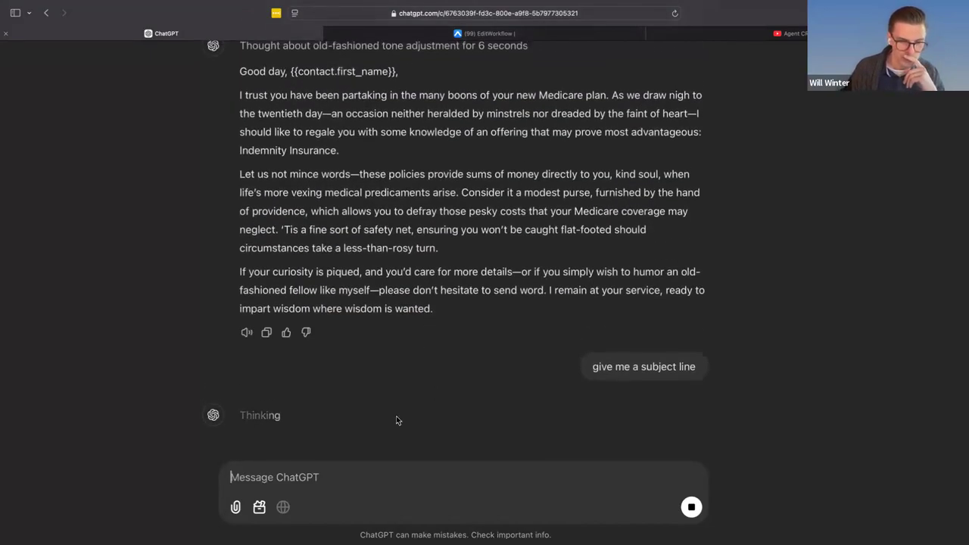
scroll(220, 111, "down", 3)
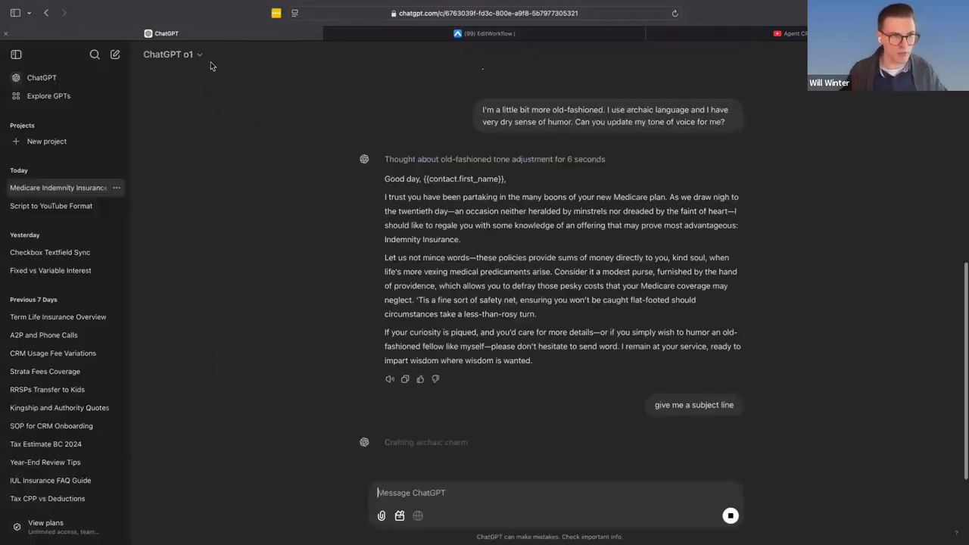
left_click(207, 58)
left_click(225, 112)
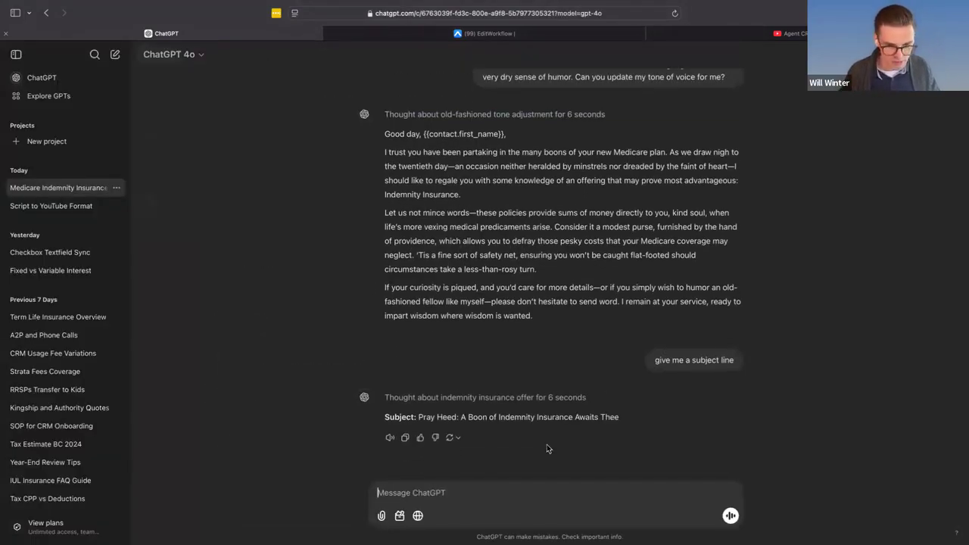
- Copy the subject "Pray Heed: A Boon of Indemnity Insurance Awaits Thee" and use it as Email 1's subject in the Agent CRM workflow
left_click_drag(648, 422, 415, 420)
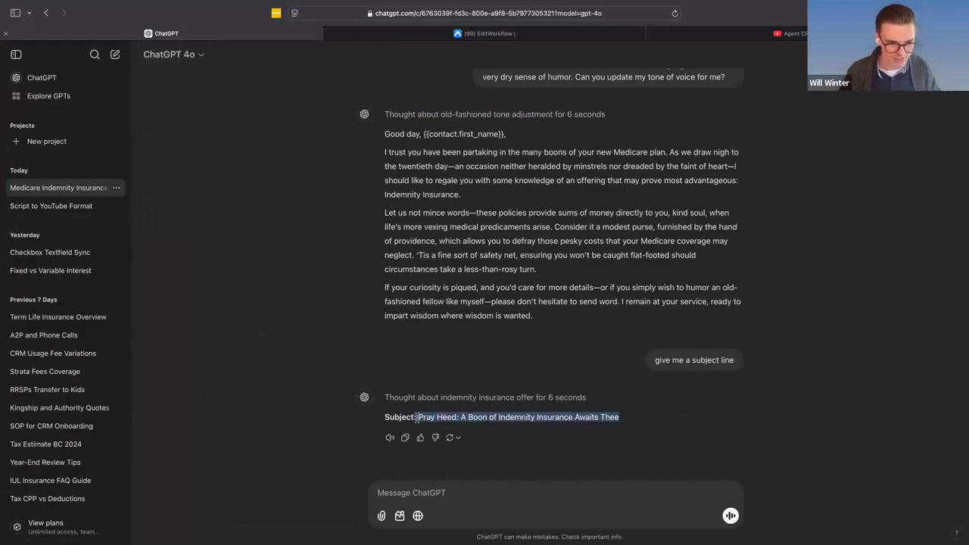
right_click(482, 421)
left_click(452, 36)
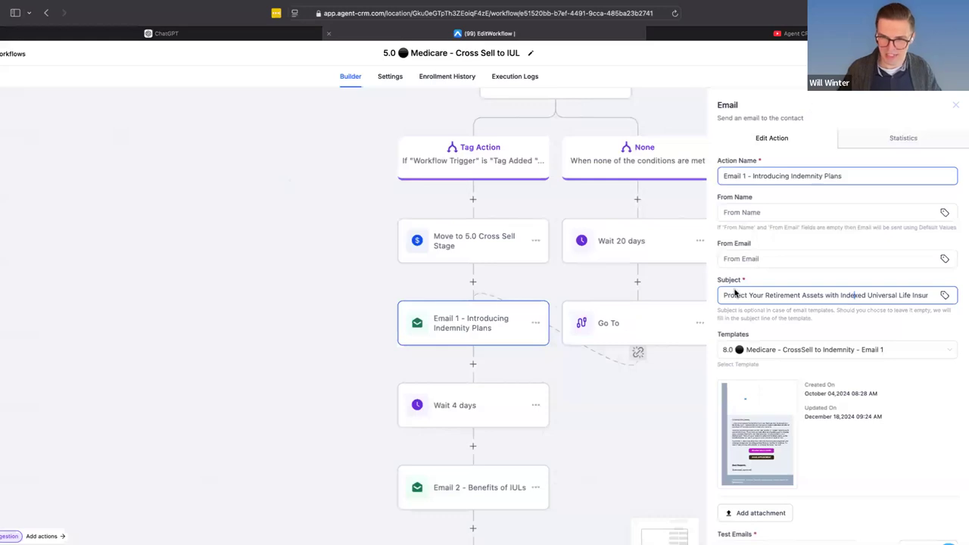
triple_click(799, 300)
key("super+v")
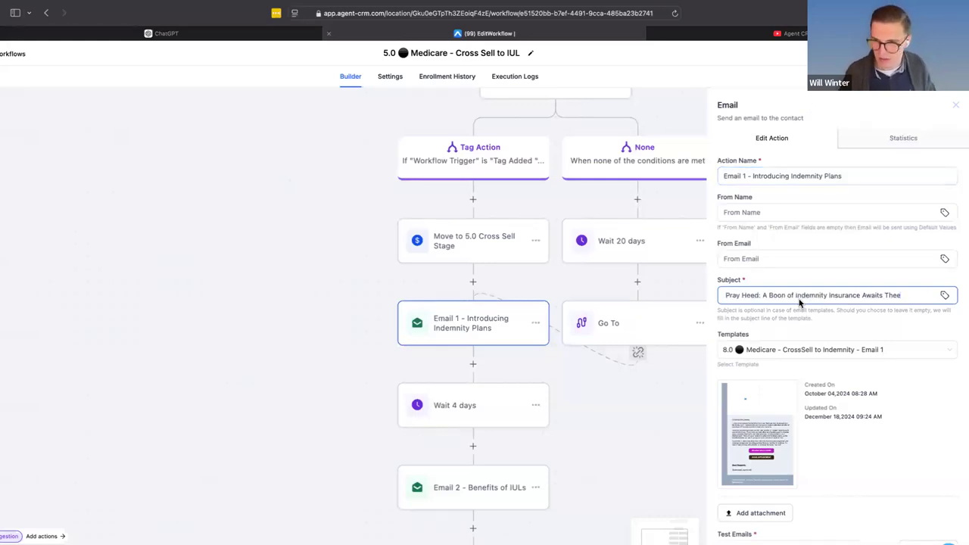
- Enter the sender's full name as Email 1's From Name, leaving From Email blank
left_click(757, 213)
left_click(742, 260)
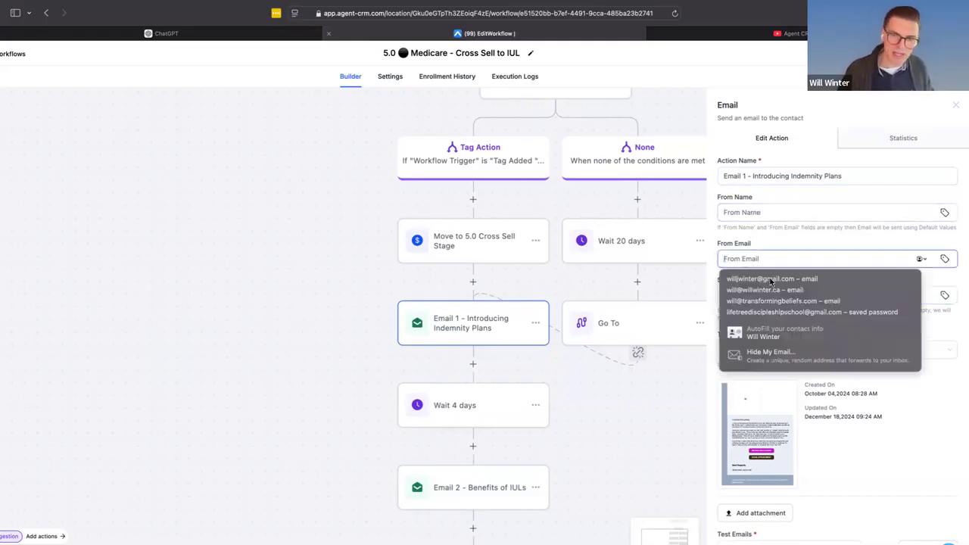
left_click(798, 245)
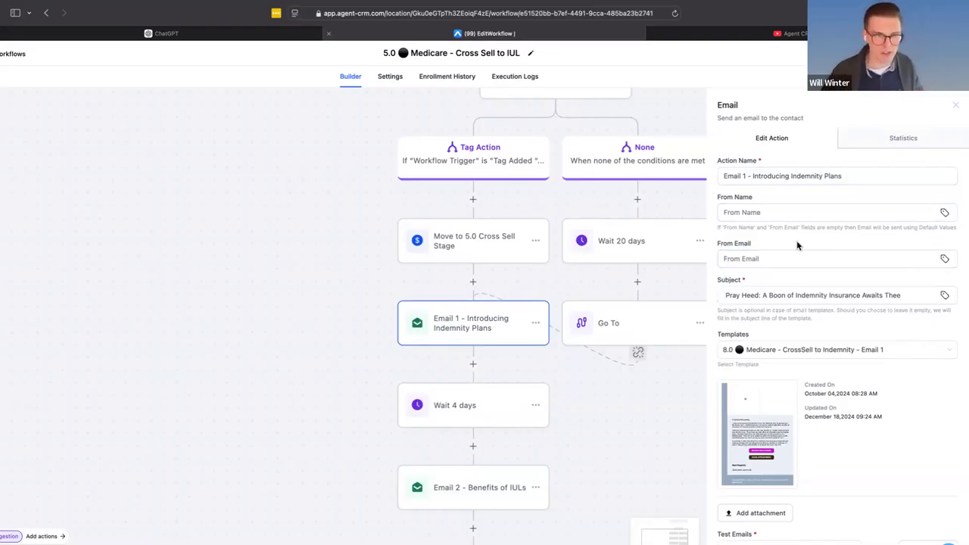
left_click(788, 182)
left_click(766, 213)
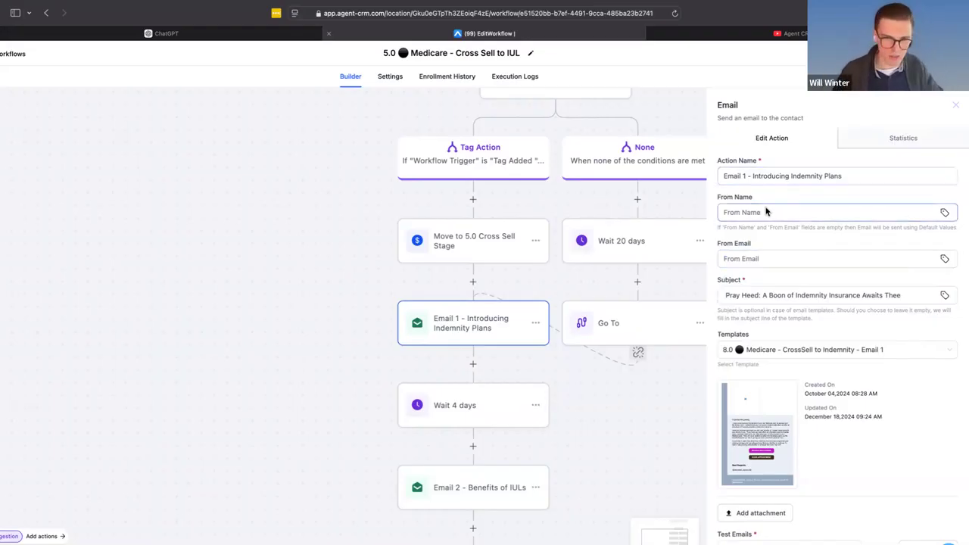
type("Will Winter")
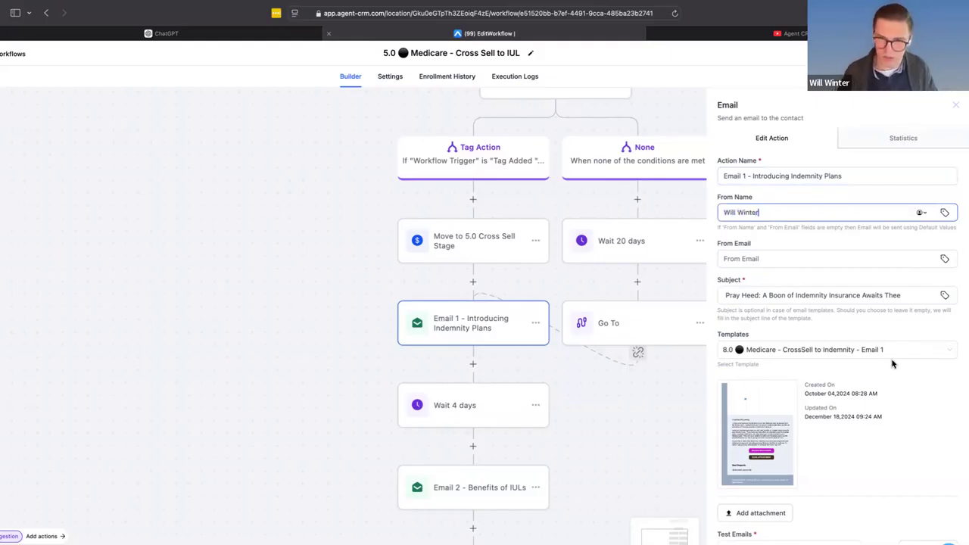
left_click(784, 237)
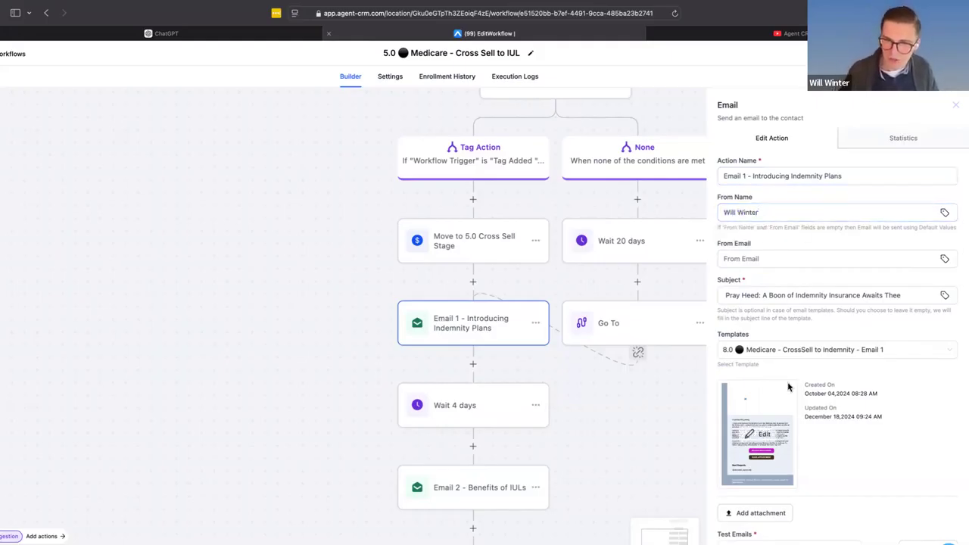
- Enter a demo email address as the test recipient for Email 1
scroll(758, 440, "down", 1)
left_click(753, 520)
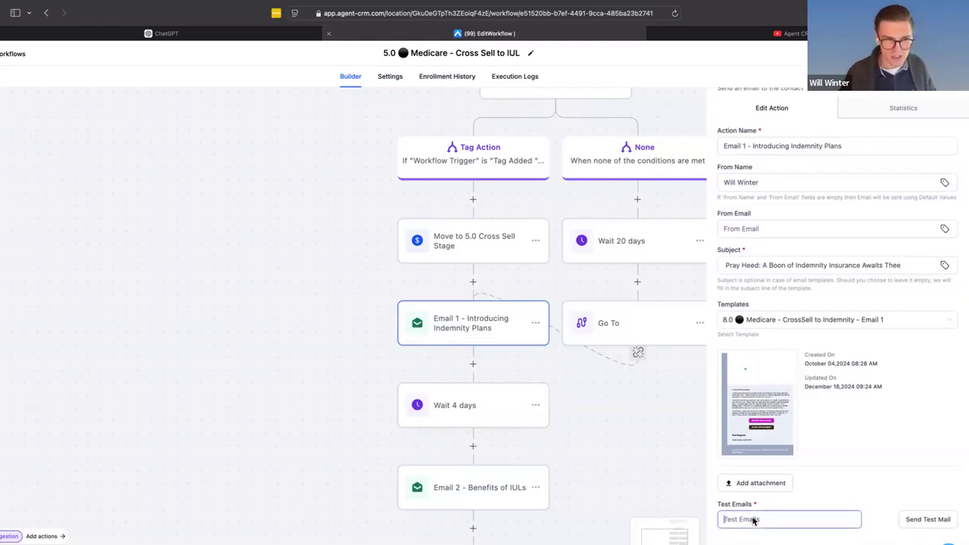
type("will")
key("super+a")
type("dem")
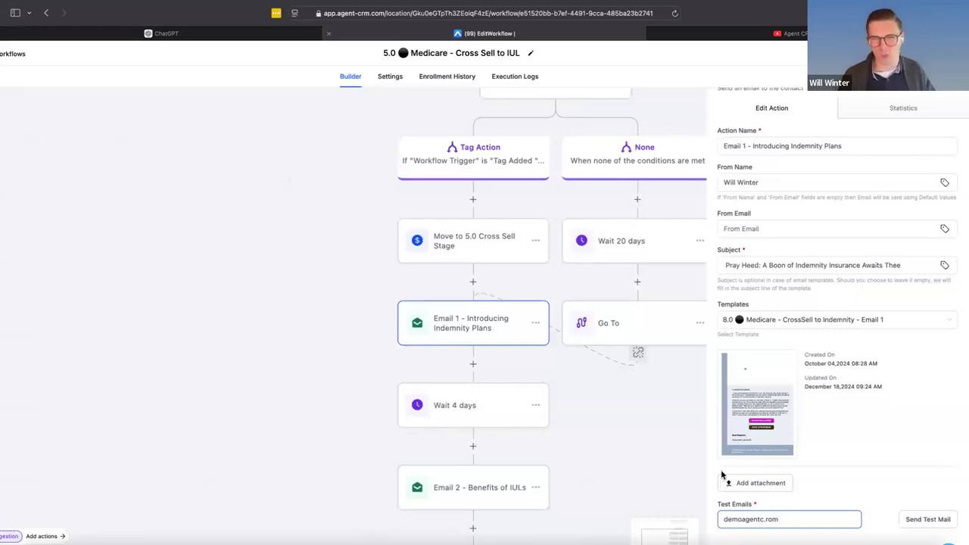
- Preview the Email 1 template, test the Review Brouchure button's link, and return to the workflow preview
left_click(771, 400)
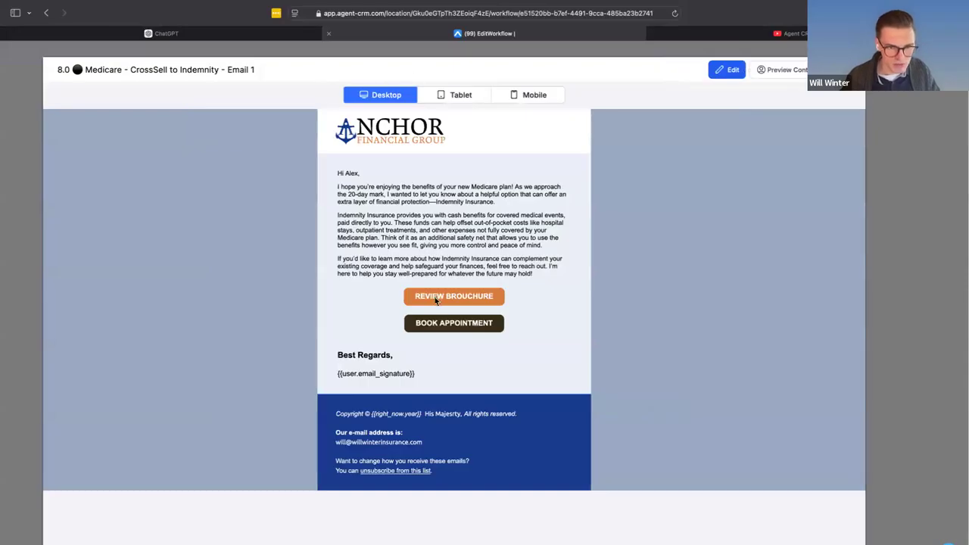
left_click(436, 295)
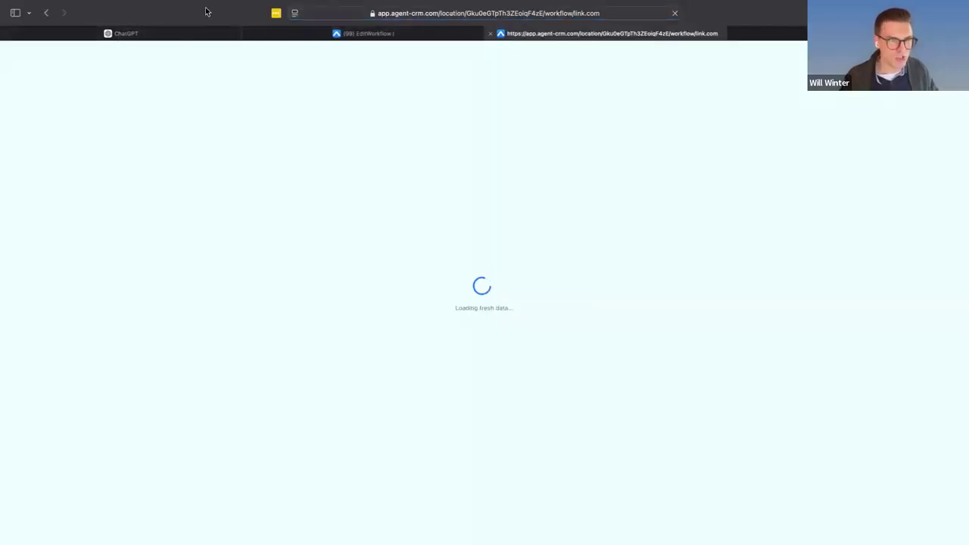
left_click(416, 32)
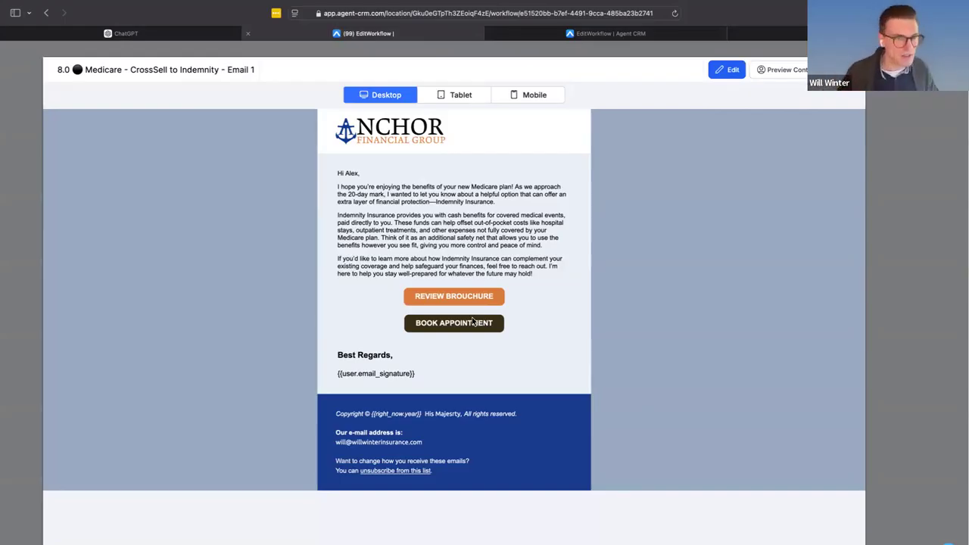
- Edit the Email 1 template and insert Coaching-ACRM.png from the media library as an image block beneath the body text
left_click(727, 70)
left_click_drag(125, 160, 528, 285)
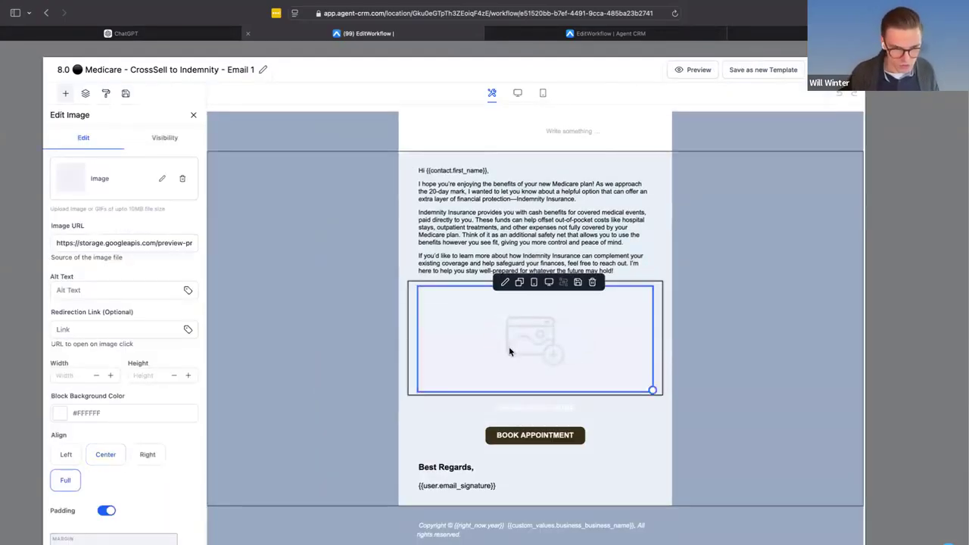
left_click(162, 177)
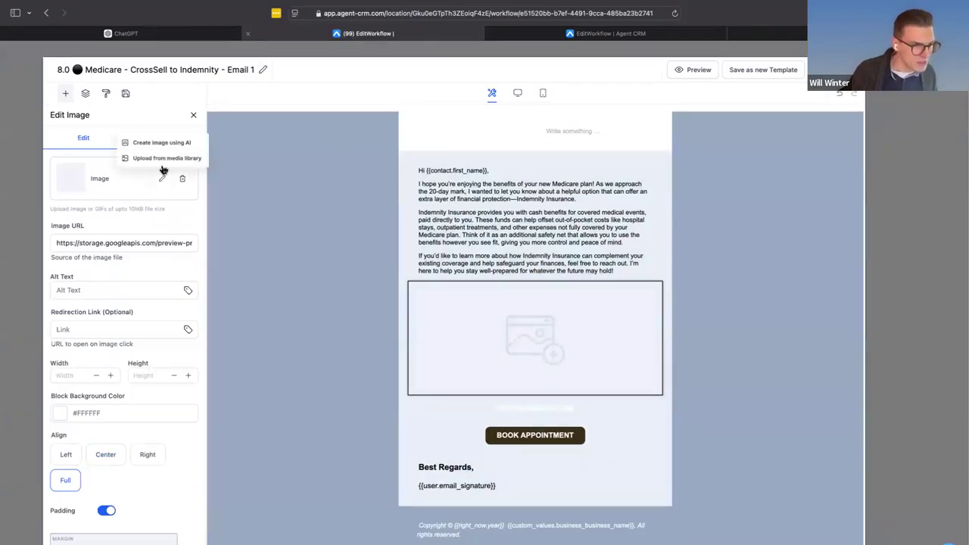
left_click(163, 158)
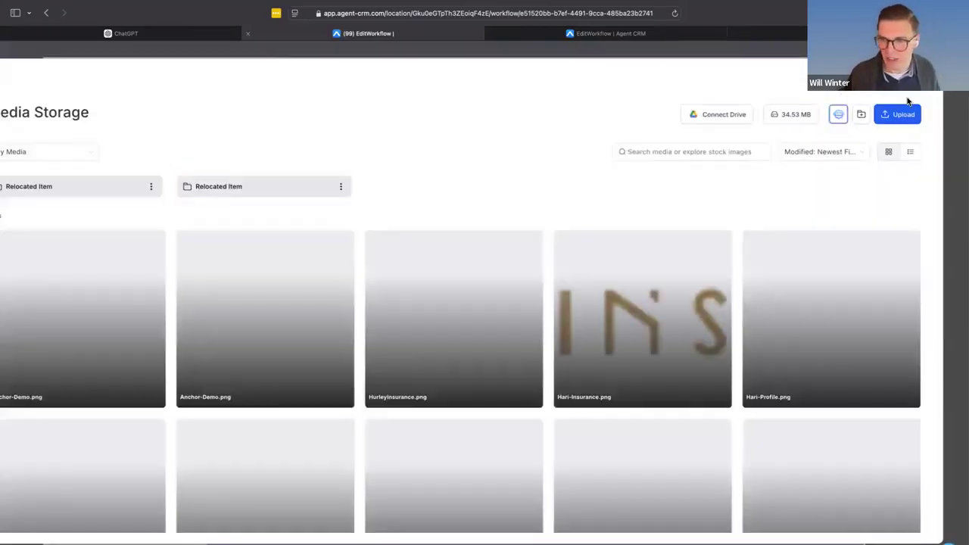
scroll(256, 334, "down", 2)
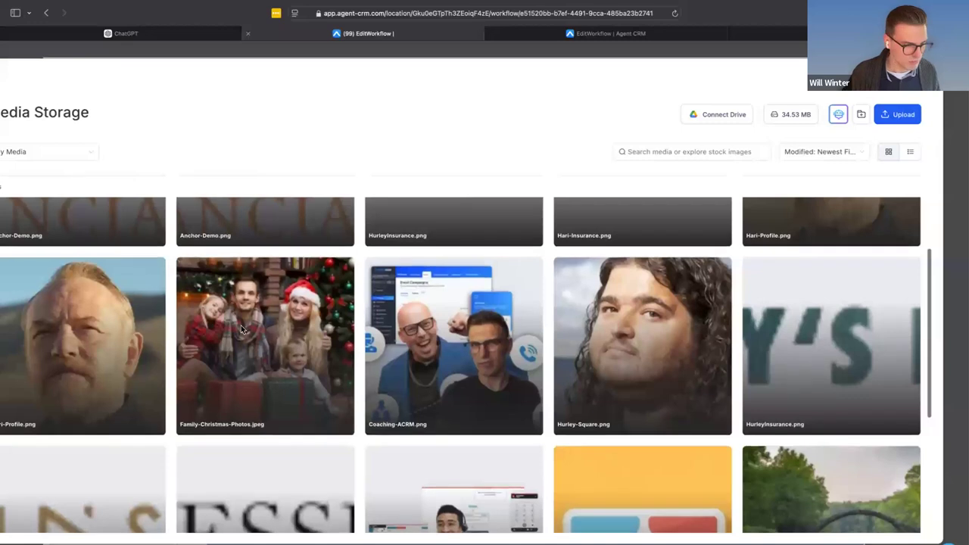
left_click(422, 348)
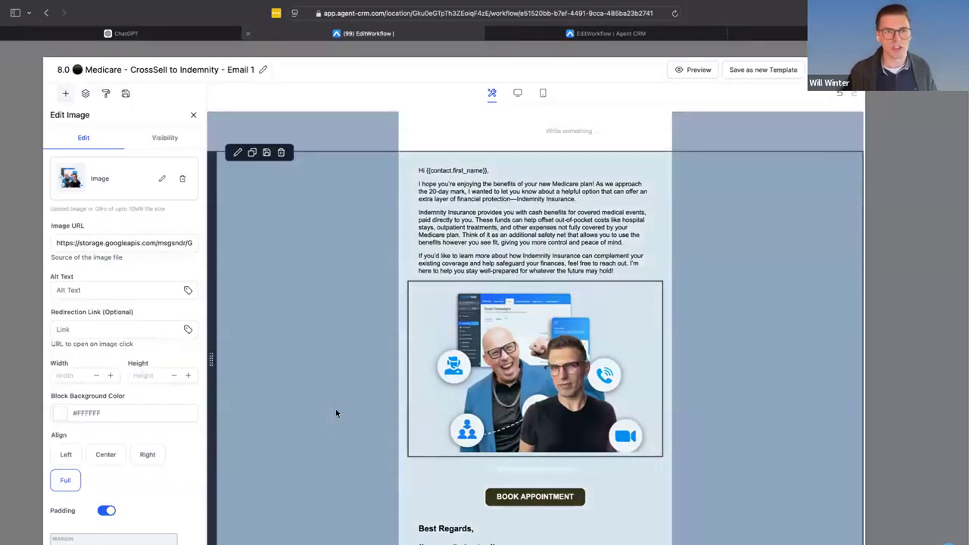
- Check the inserted image beneath the Email 1 body text, and save and close the template
scroll(335, 409, "down", 1)
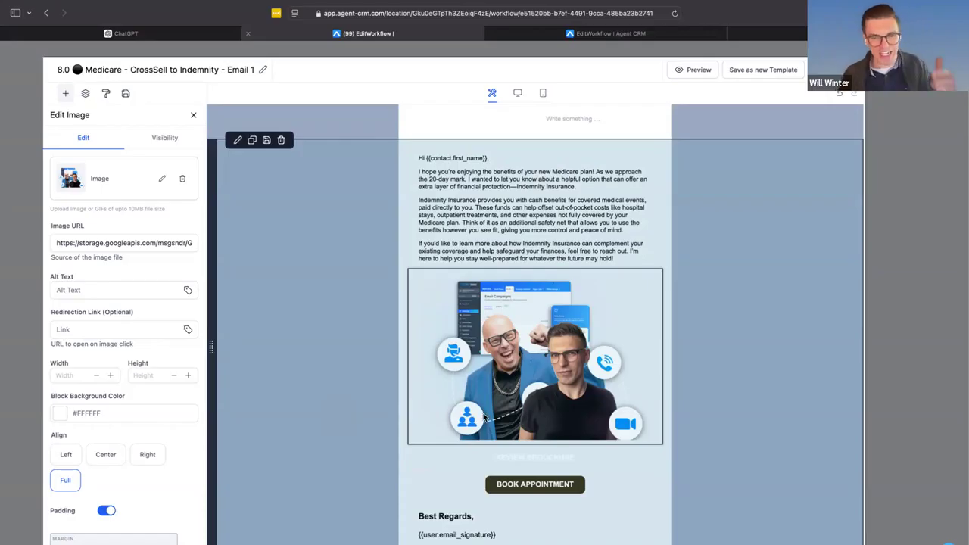
left_click(529, 434)
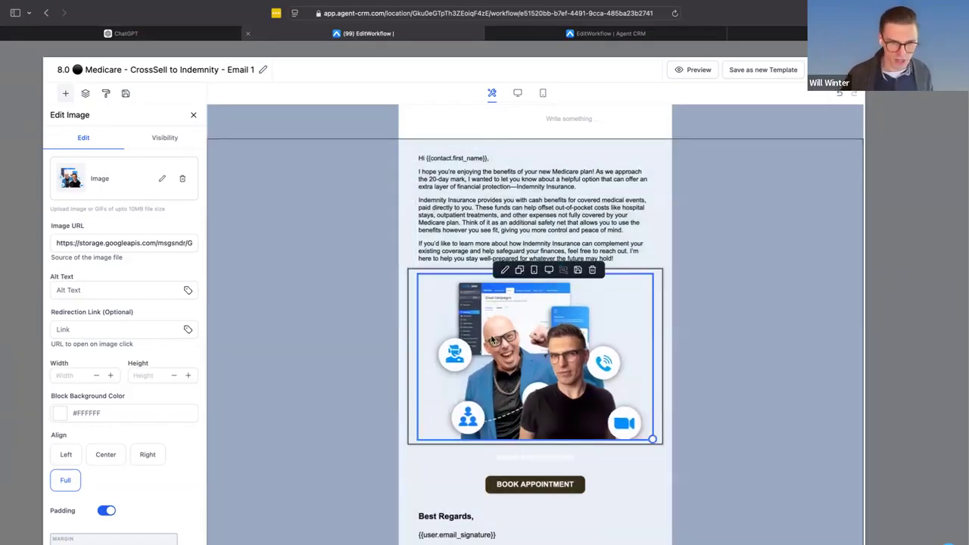
left_click(481, 229)
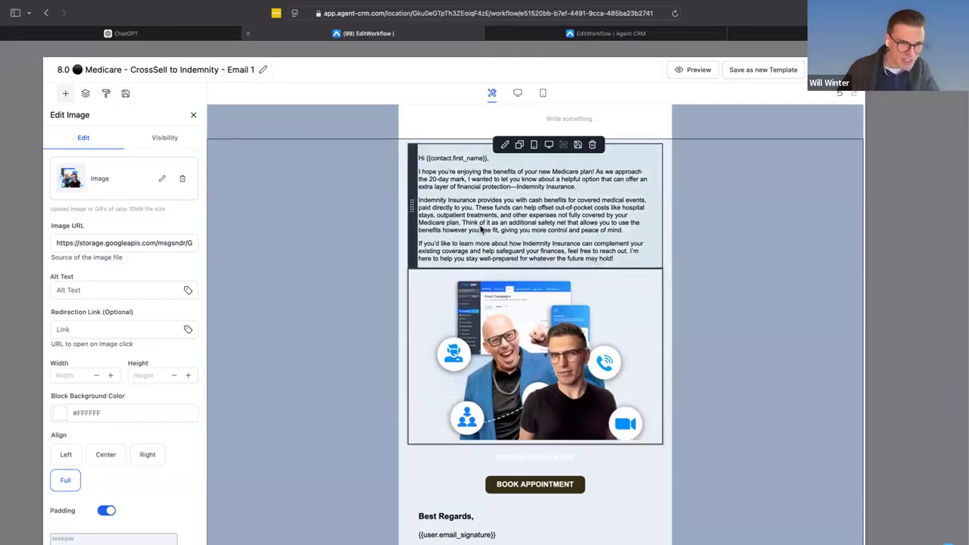
left_click(473, 297)
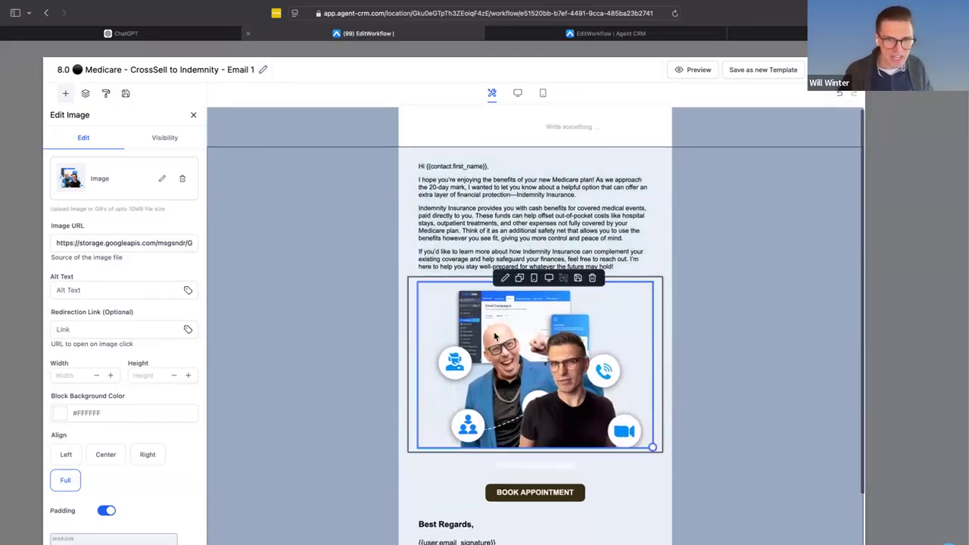
scroll(608, 329, "down", 2)
left_click(640, 216)
scroll(641, 216, "up", 3)
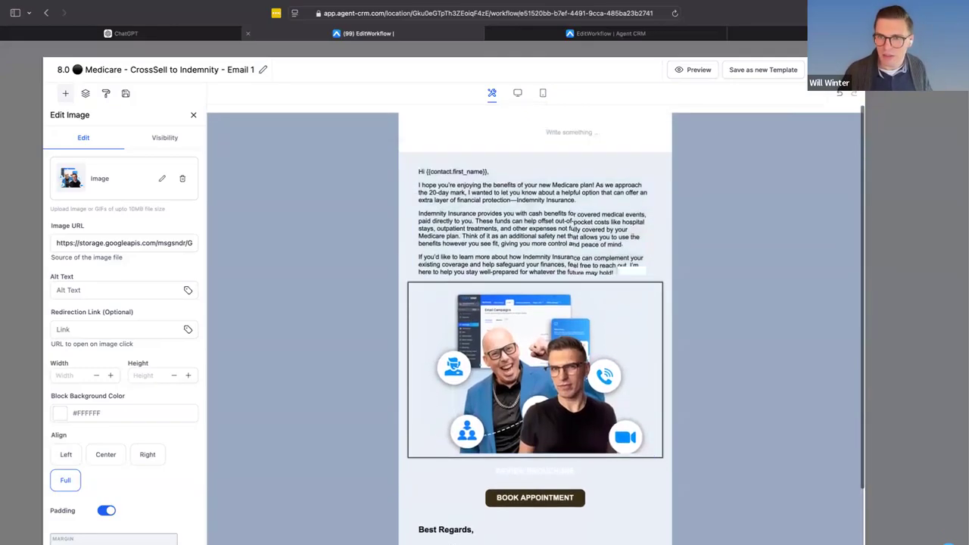
left_click(822, 71)
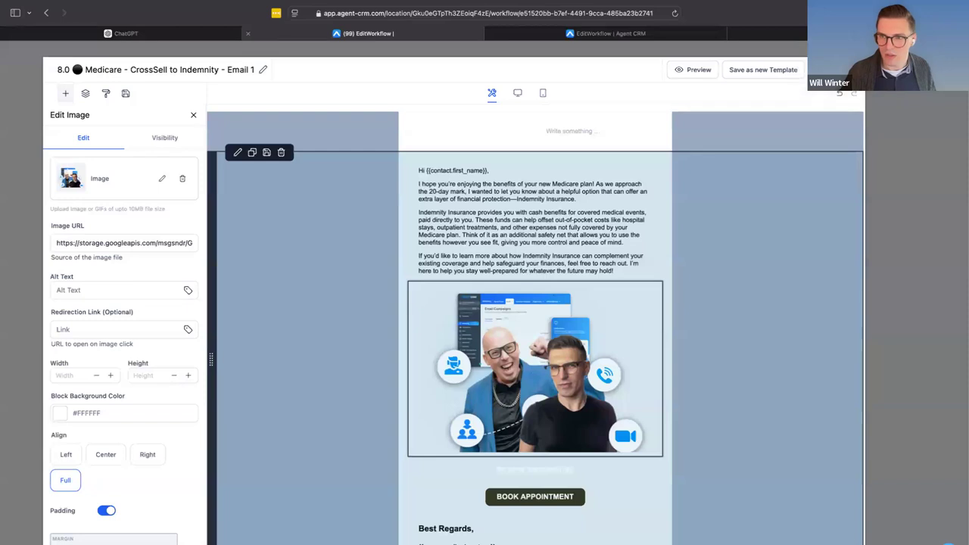
left_click(850, 70)
- Examine the rest of the cross-sell sequence, including the settings of Email 2 and the Wait 3 days action
scroll(487, 413, "right", 3)
scroll(487, 413, "down", 2)
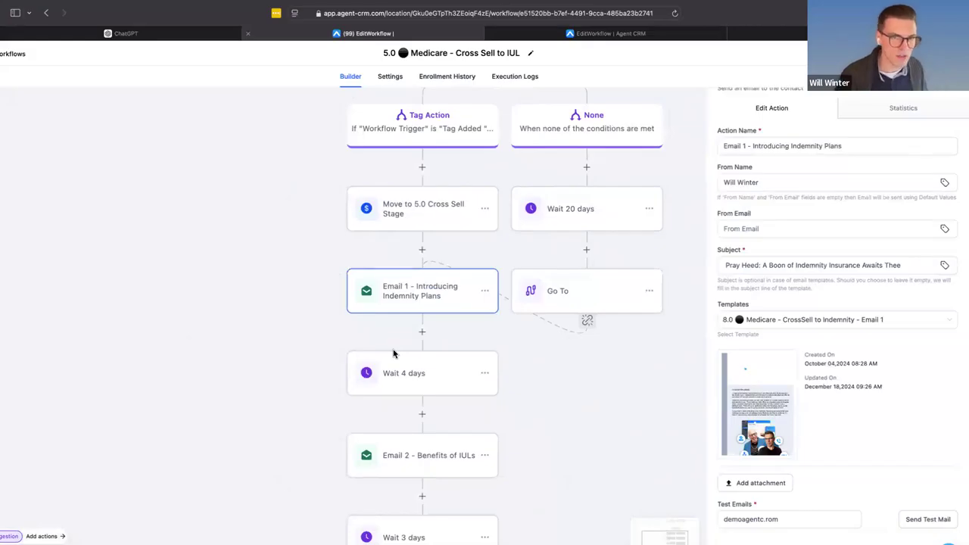
scroll(413, 364, "down", 1)
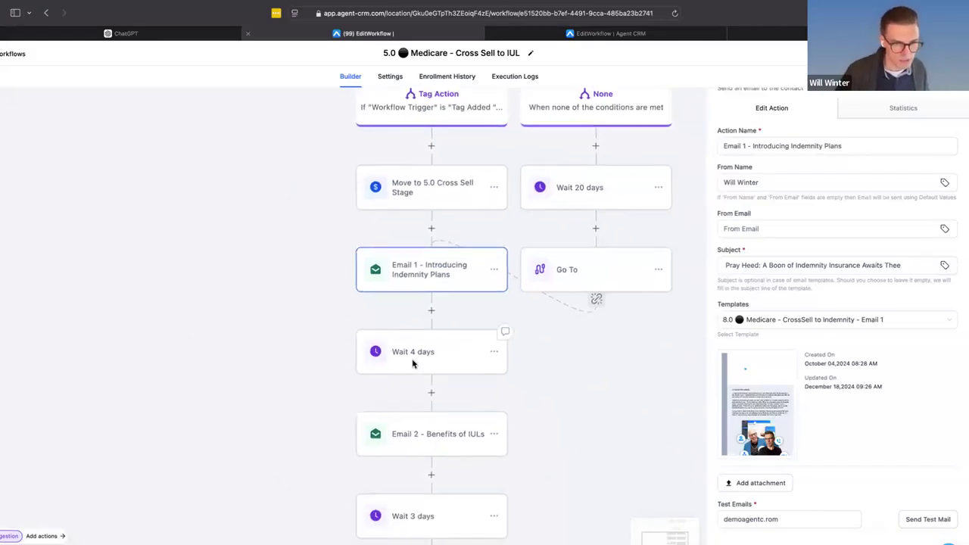
scroll(430, 362, "down", 2)
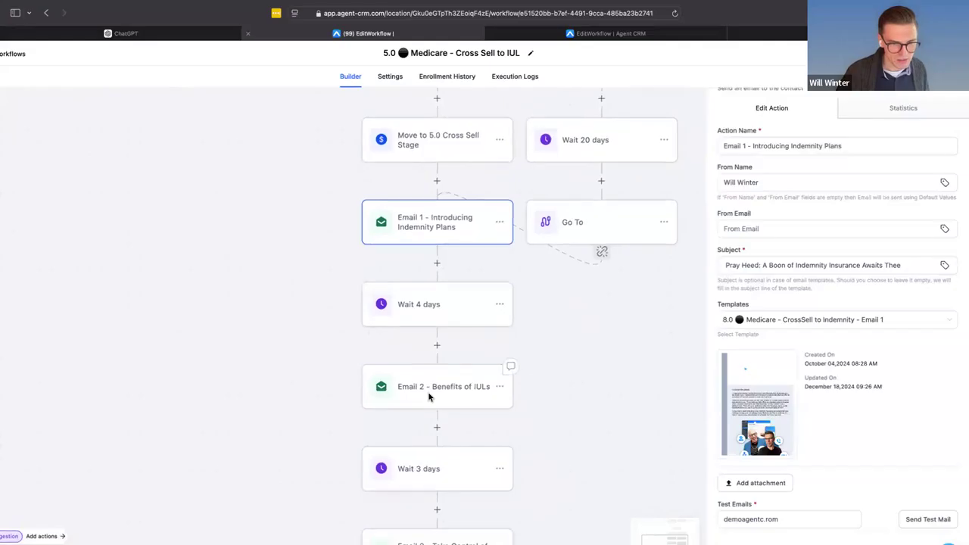
left_click(429, 394)
scroll(431, 379, "down", 6)
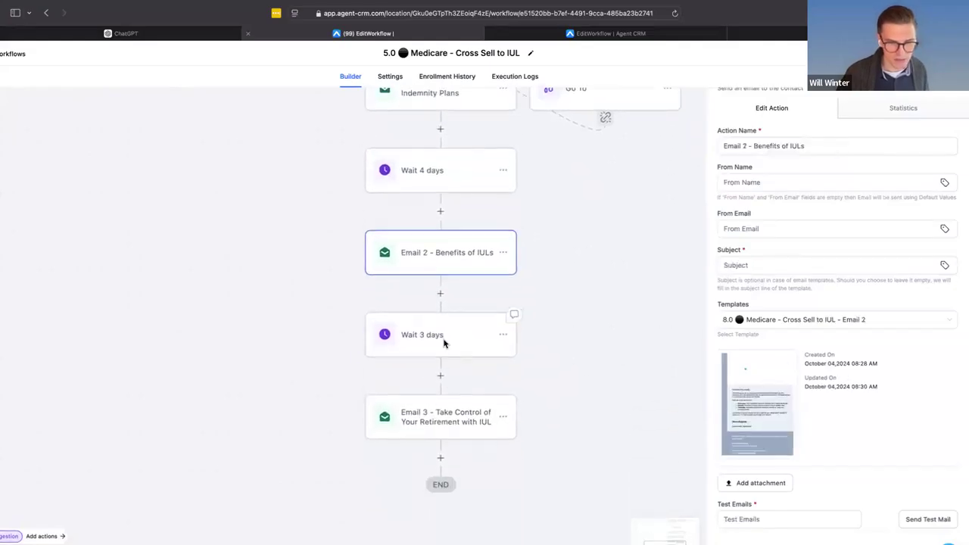
left_click(444, 344)
scroll(427, 433, "down", 3)
scroll(427, 433, "up", 3)
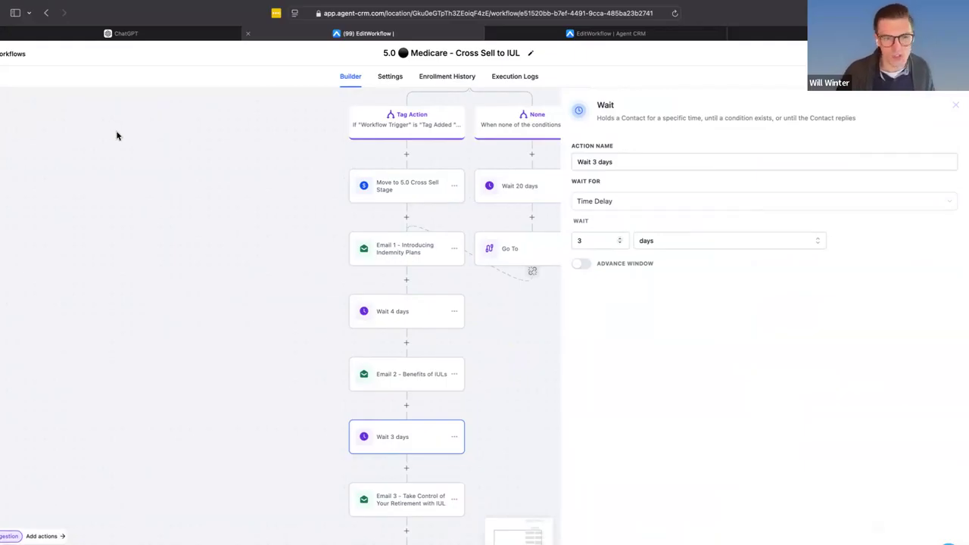
- Open the template of Email 2 - Benefits of IULs for editing and copy its entire body text
left_click(387, 371)
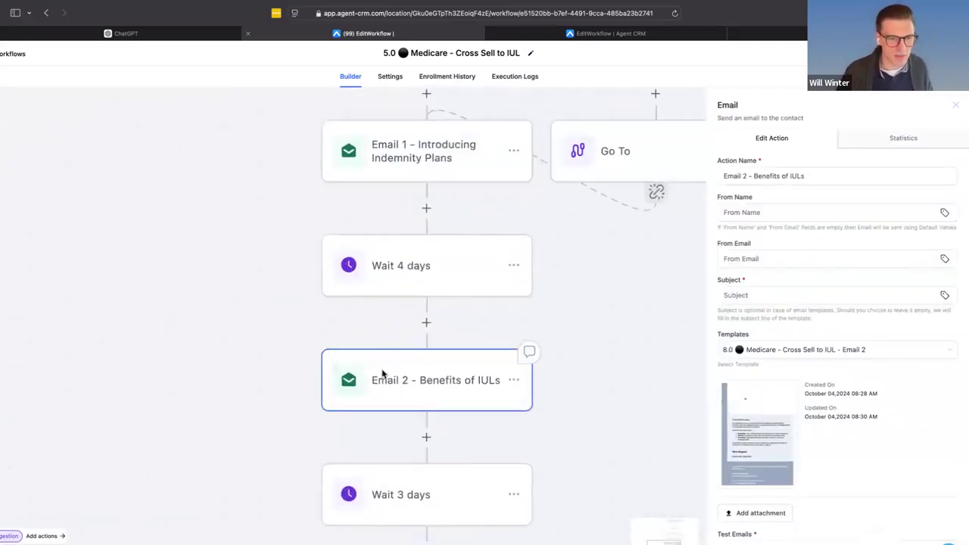
left_click(761, 433)
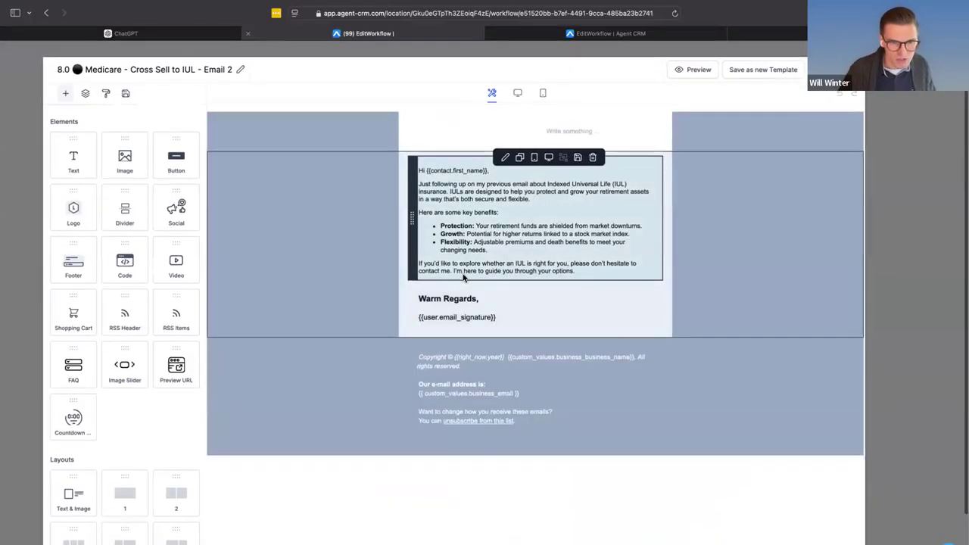
left_click(463, 277)
key("super+a")
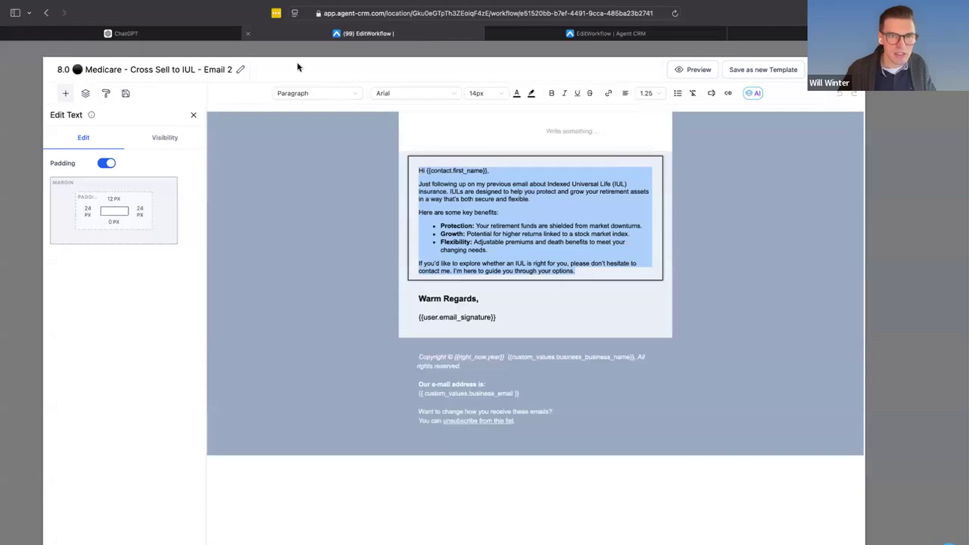
- Switch to ChatGPT and draft "I've got several cross cell emails. Can you do the same thing with this template changing it to indemnity?"
left_click(194, 37)
left_click(417, 500)
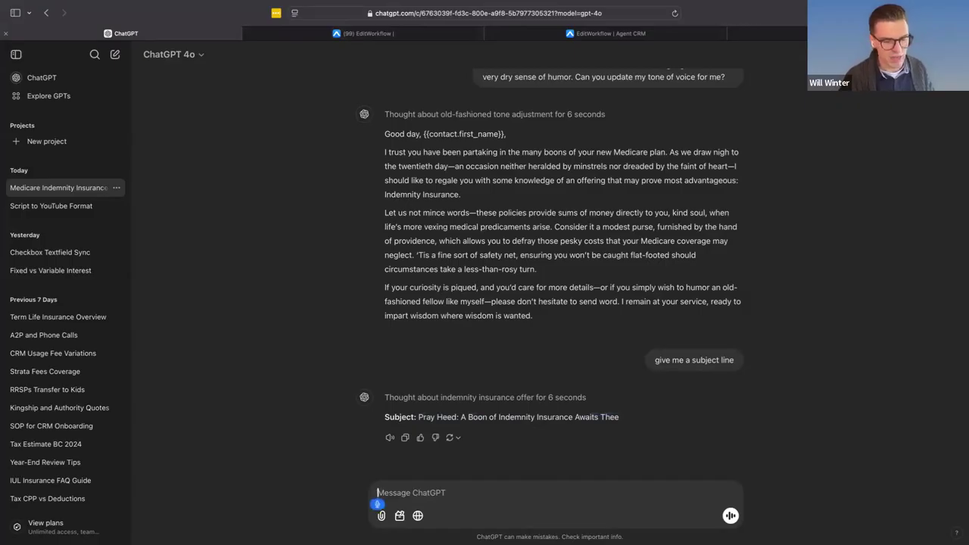
type("I've got several")
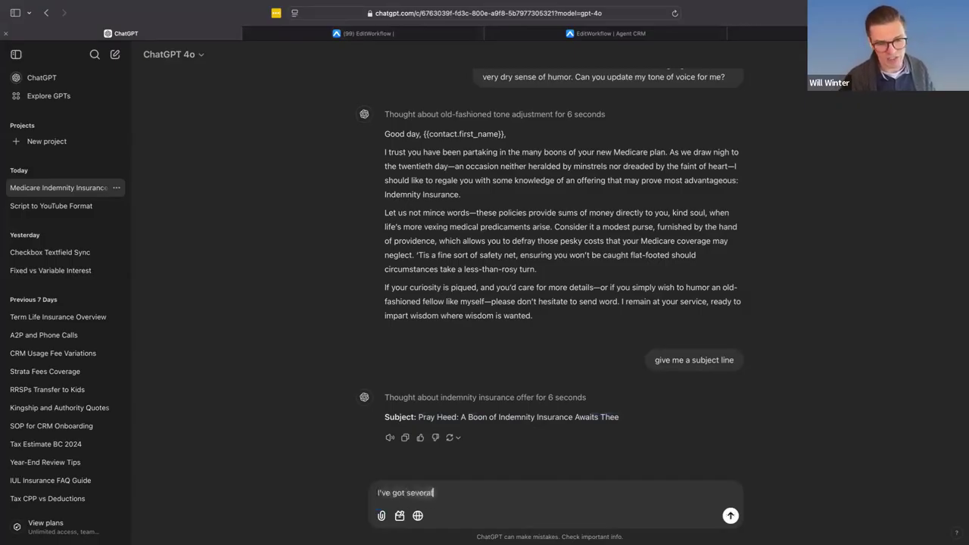
type(" cross cell emails. Can you do the")
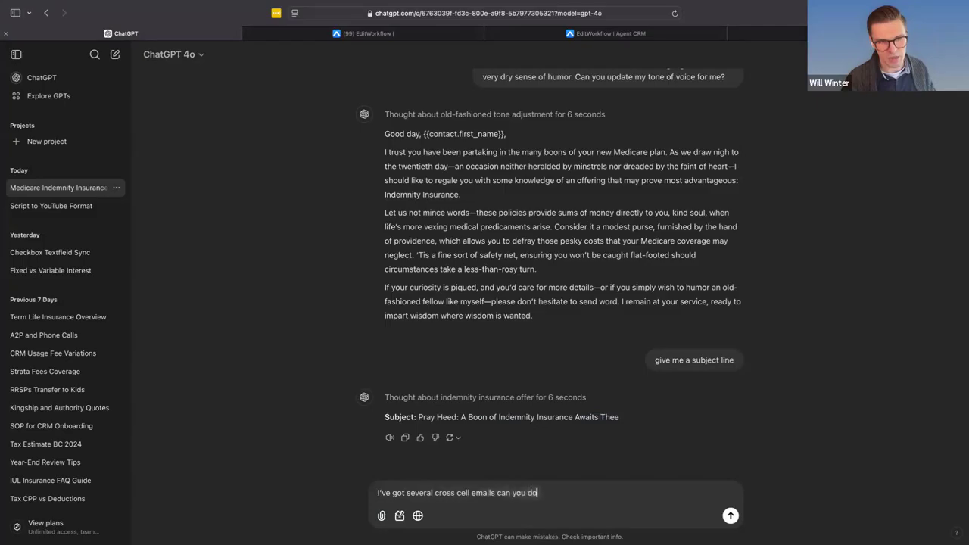
type(" same thing with")
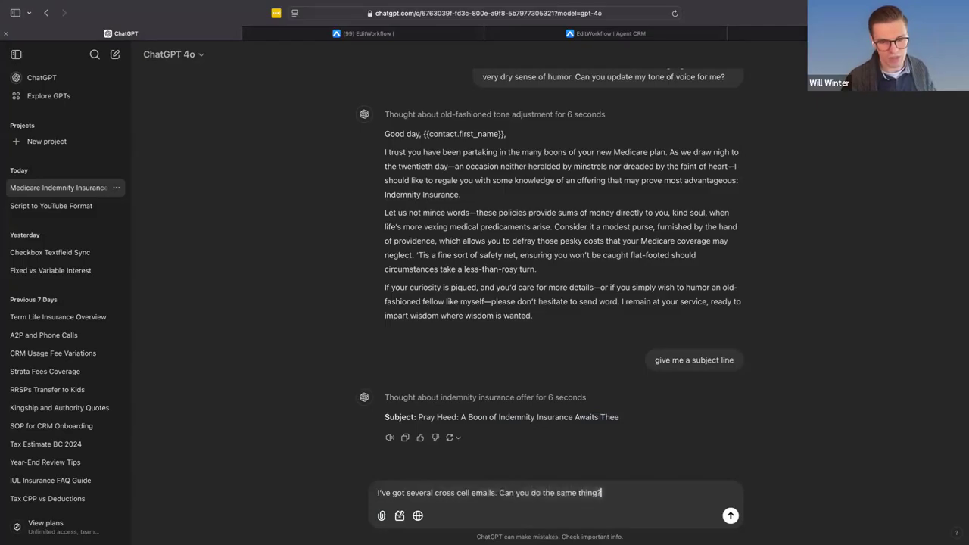
type(" this template changing it to")
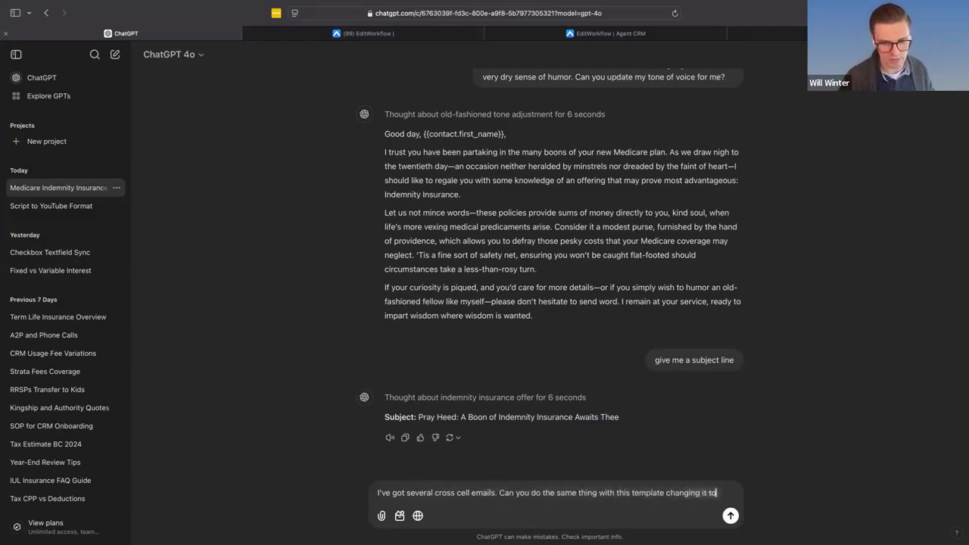
type(" indemnity?")
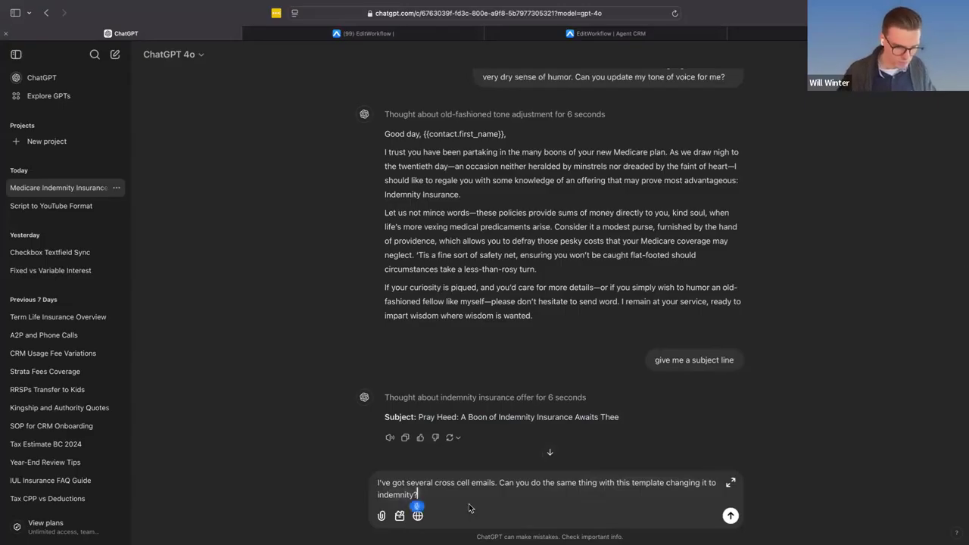
key("shift+Return")
key("shift+Return")
type("I like to")
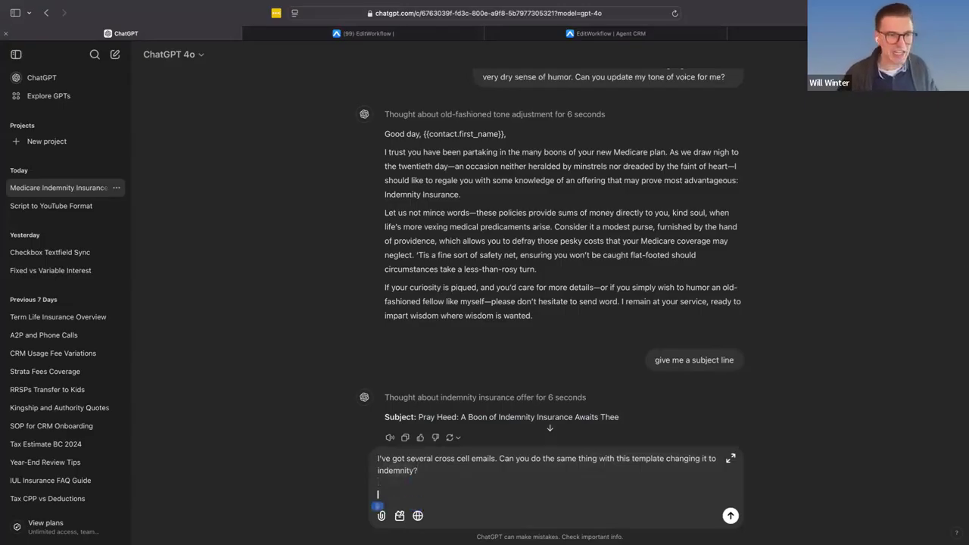
type(" use")
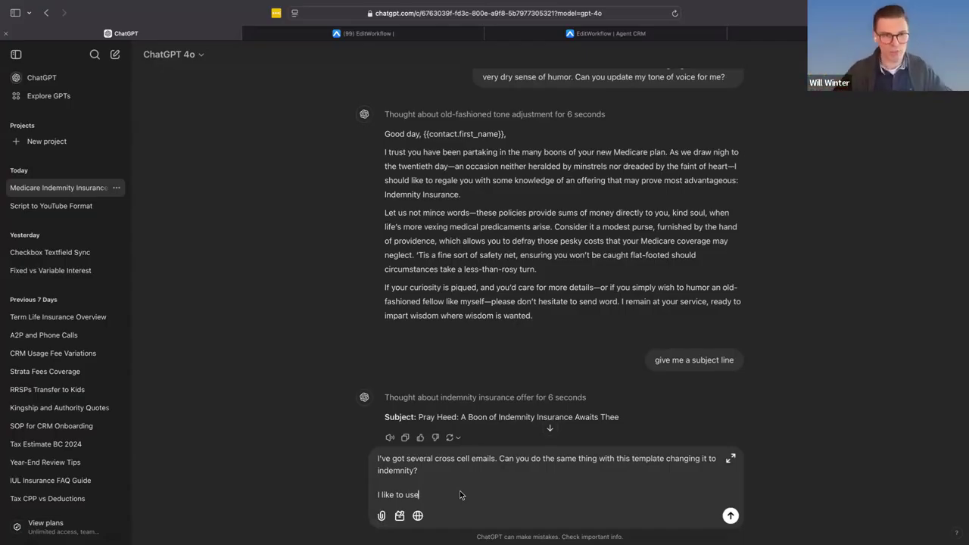
key("super+shift+Left")
key("BackSpace")
- Paste the copied Email 2 body beneath the drafted request and send the message to ChatGPT
key("super+v")
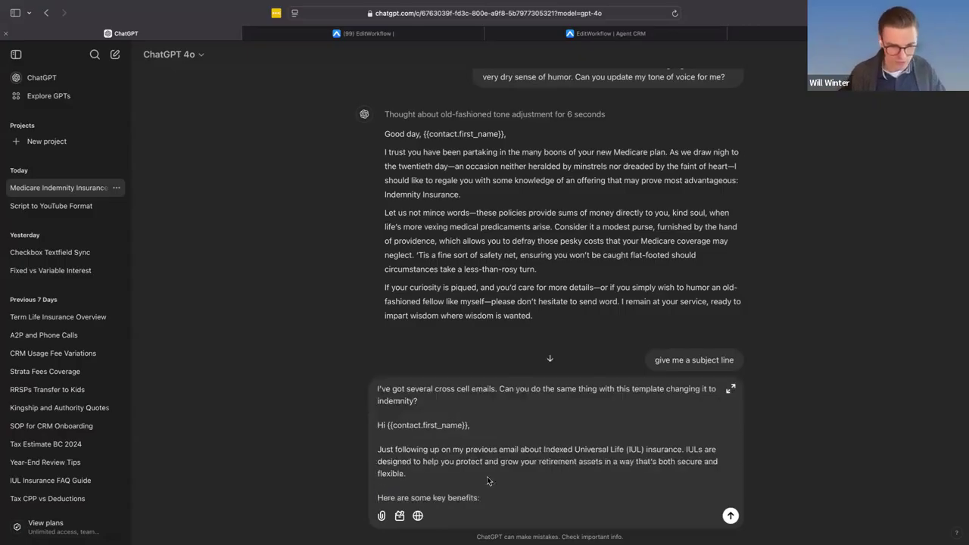
key("Return")
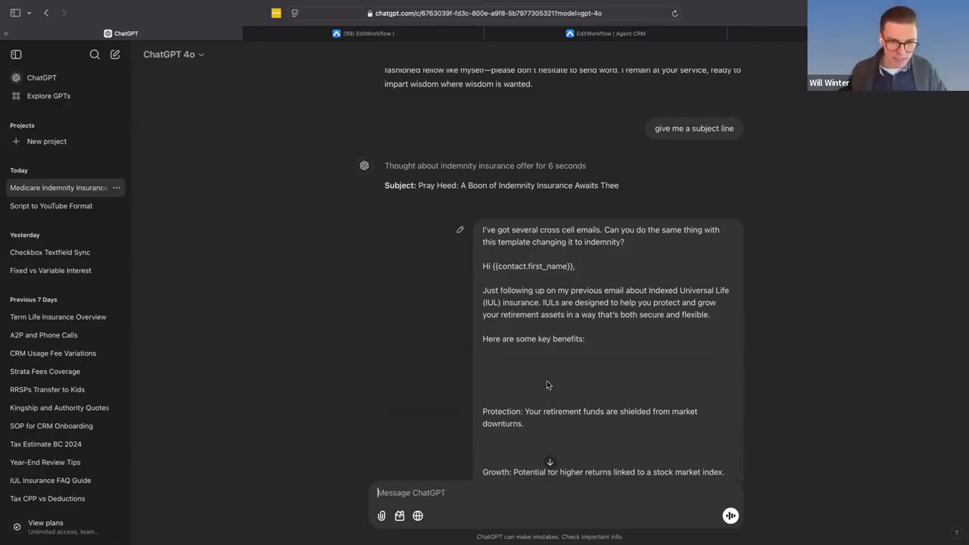
scroll(534, 343, "up", 2)
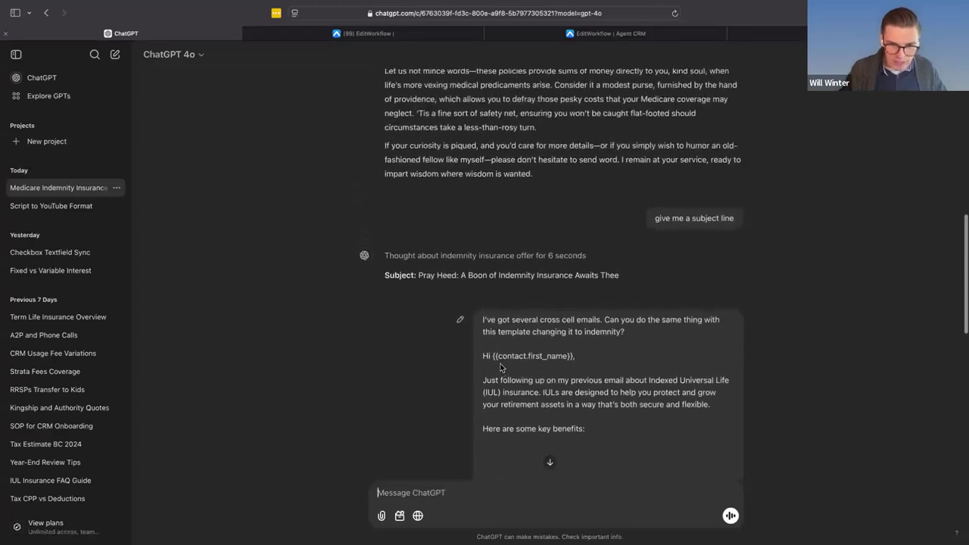
- Review the rewritten indemnity email and send ChatGPT the follow-up request "remove the old timey vibes"
scroll(515, 348, "down", 1)
scroll(488, 335, "down", 4)
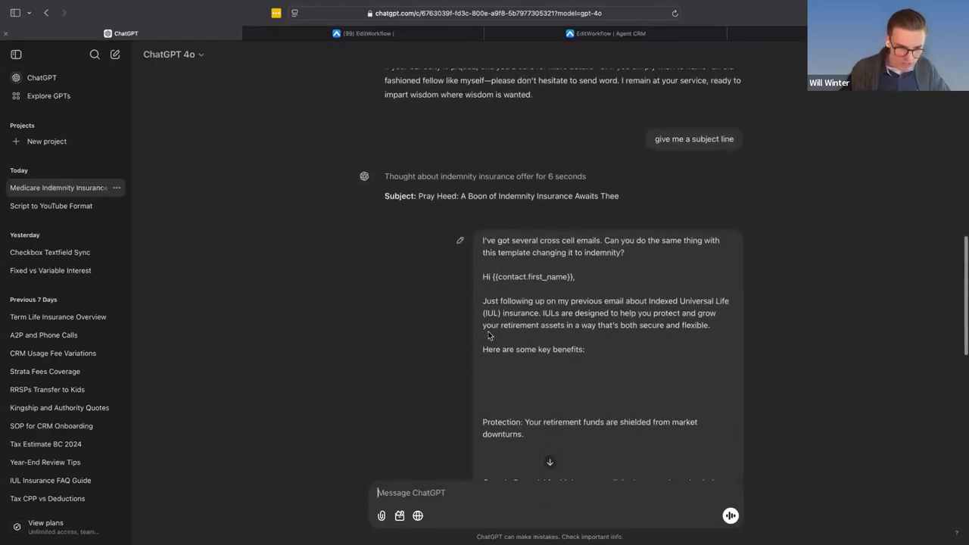
scroll(502, 393, "down", 10)
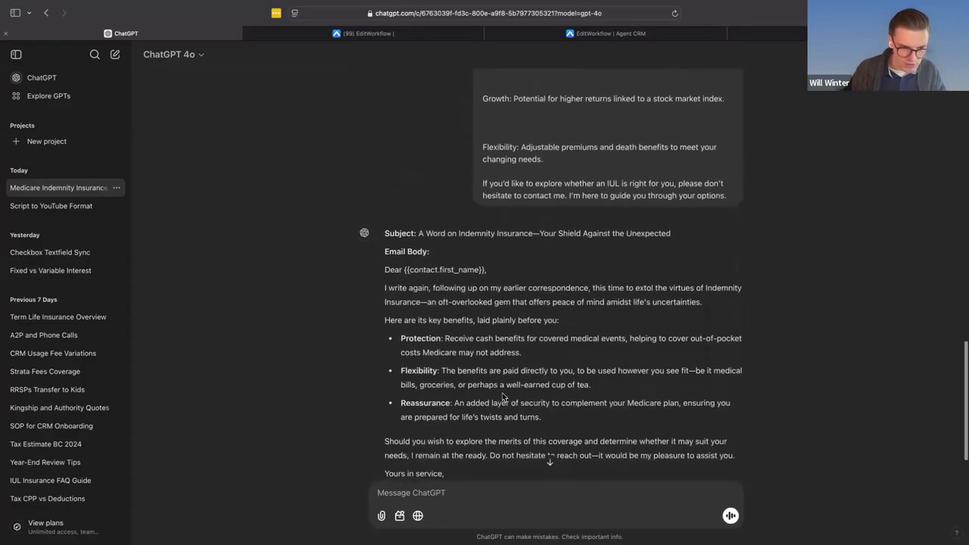
scroll(422, 345, "up", 1)
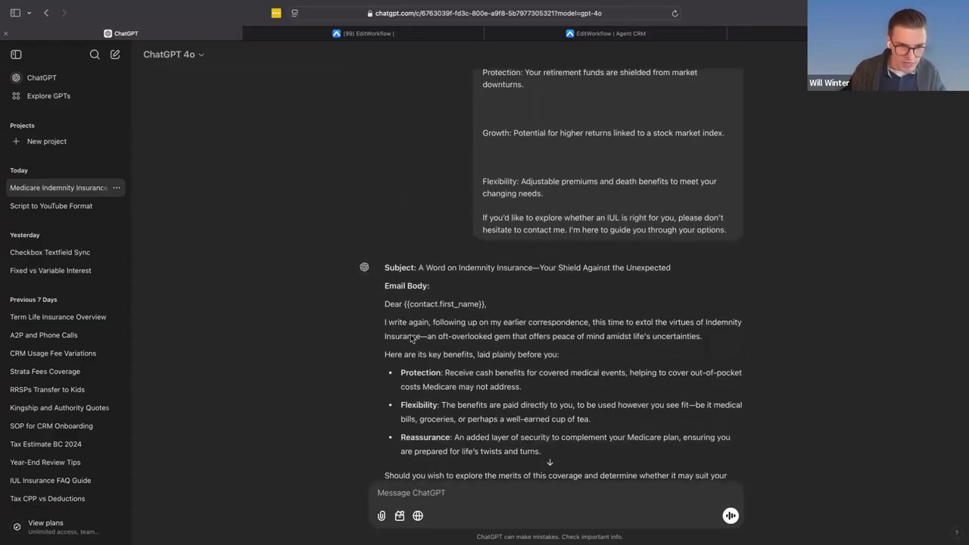
scroll(458, 478, "down", 1)
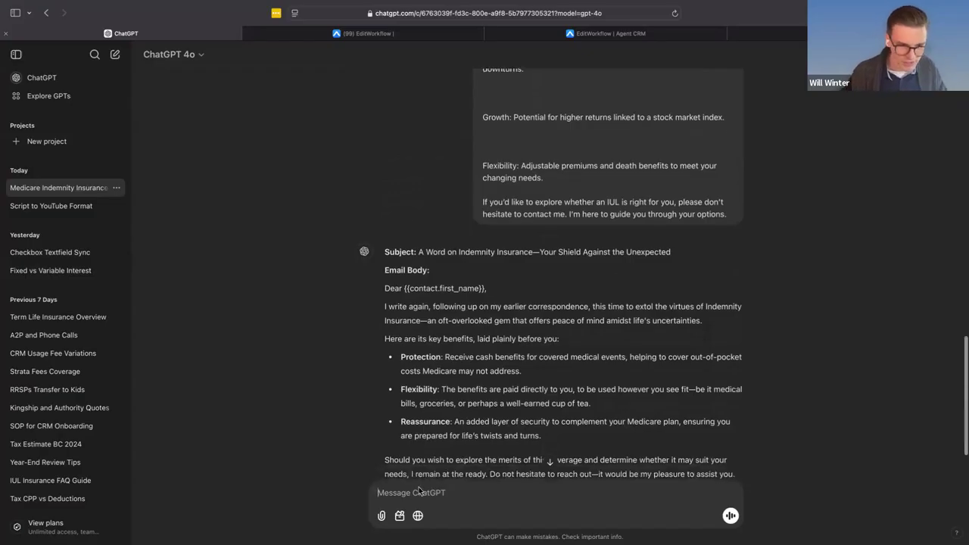
type("remove the old t")
type("itle text")
key("Return")
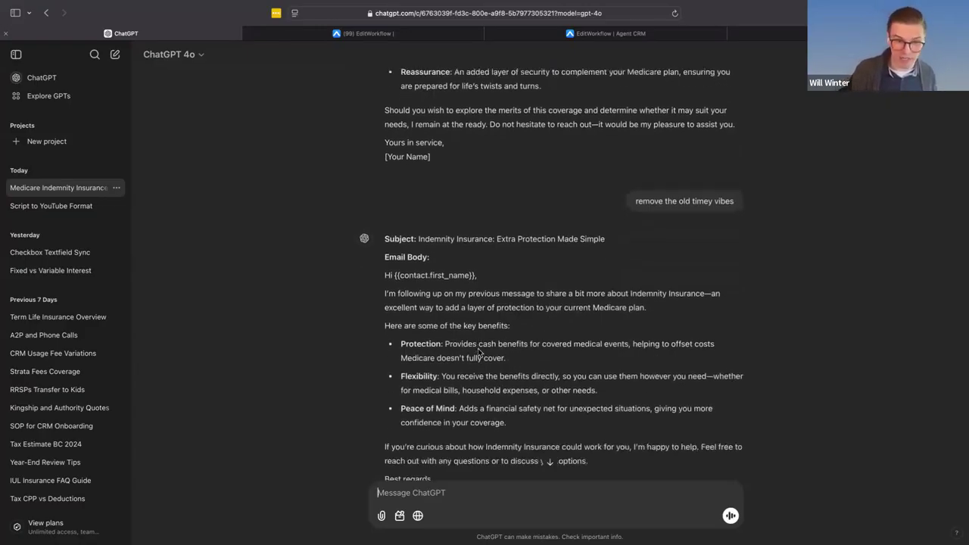
- Select the modernized indemnity email in ChatGPT's latest reply, from the subject line through the closing paragraph, leaving out the sign-off
scroll(523, 394, "down", 1)
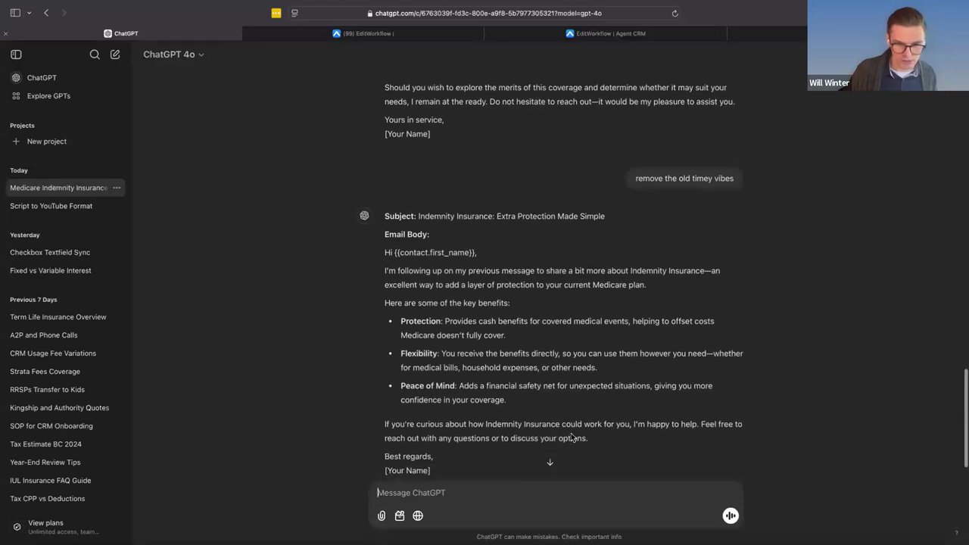
scroll(571, 433, "up", 1)
left_click_drag(599, 454, 382, 220)
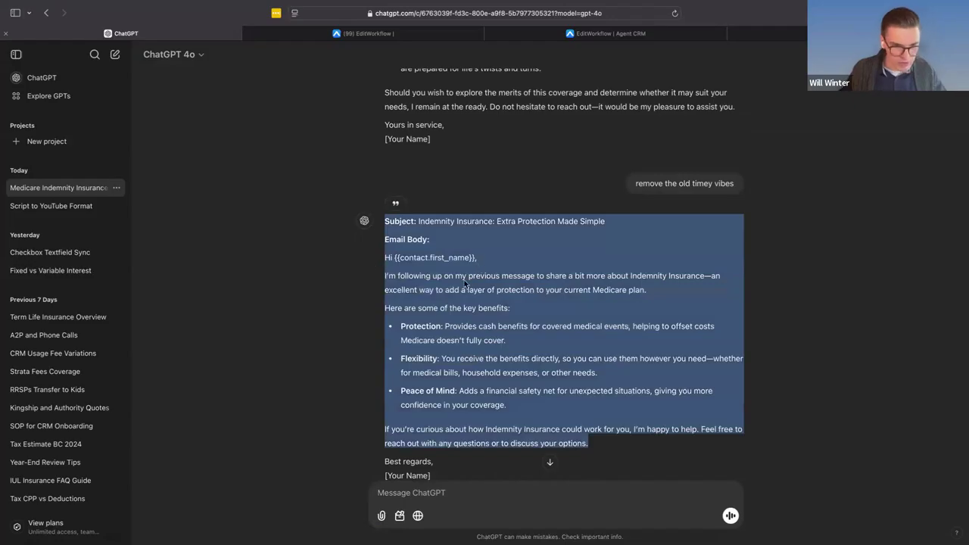
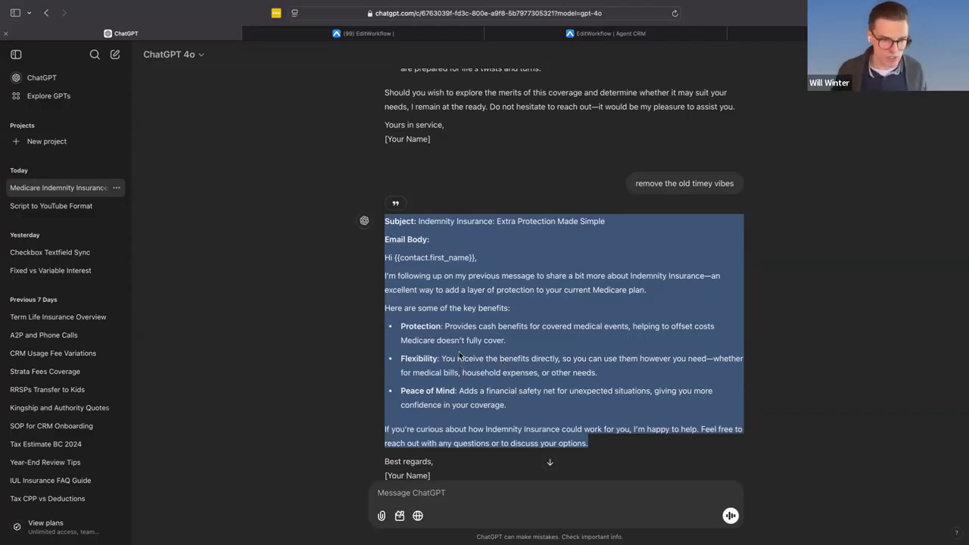
- Copy the selected indemnity email from ChatGPT, switch to Agent CRM, and replace the Email 2 template's body text with it
right_click(457, 341)
left_click(492, 388)
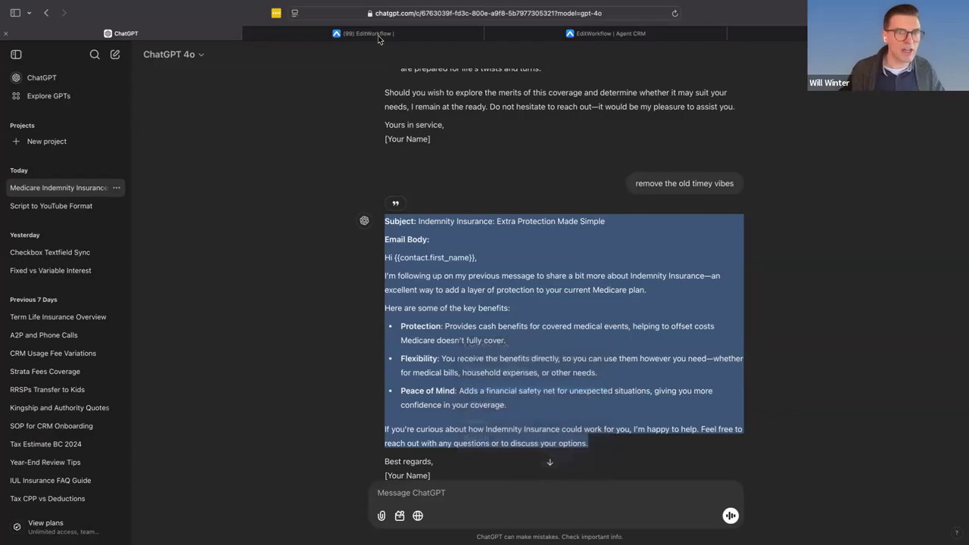
left_click(364, 33)
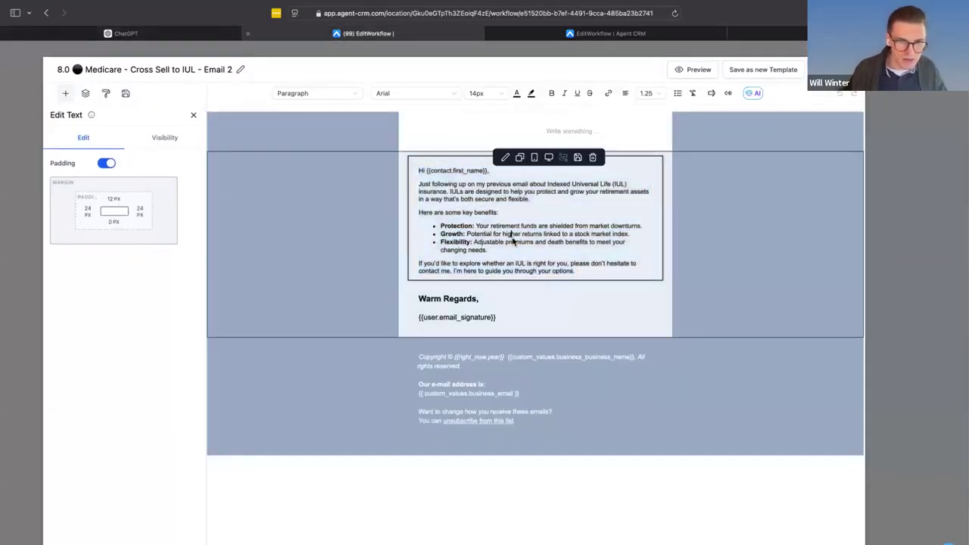
key("super+v")
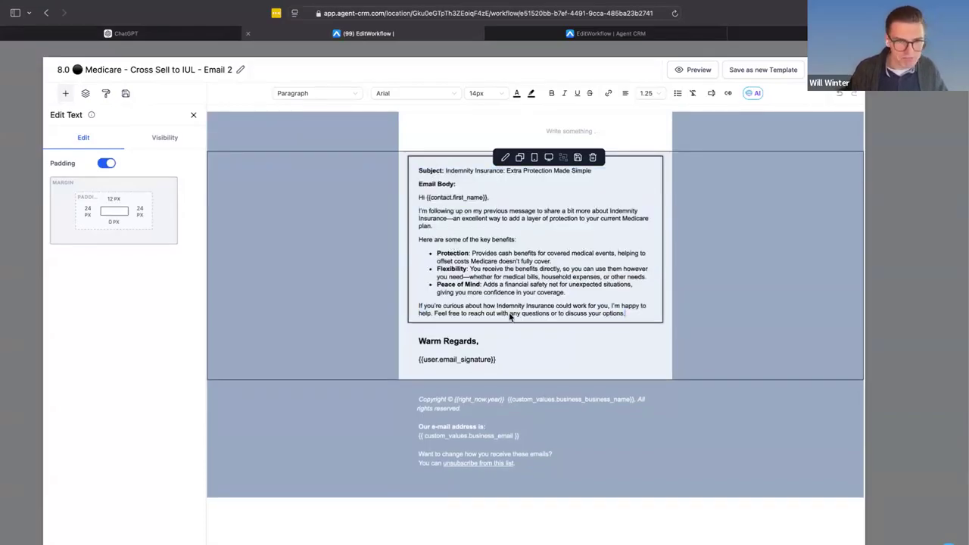
- Insert a button between the email body and "Warm Regards", with the text "SCHEUDLE A CALL" and link URL "link.com"
left_click(192, 115)
left_click_drag(169, 158, 505, 341)
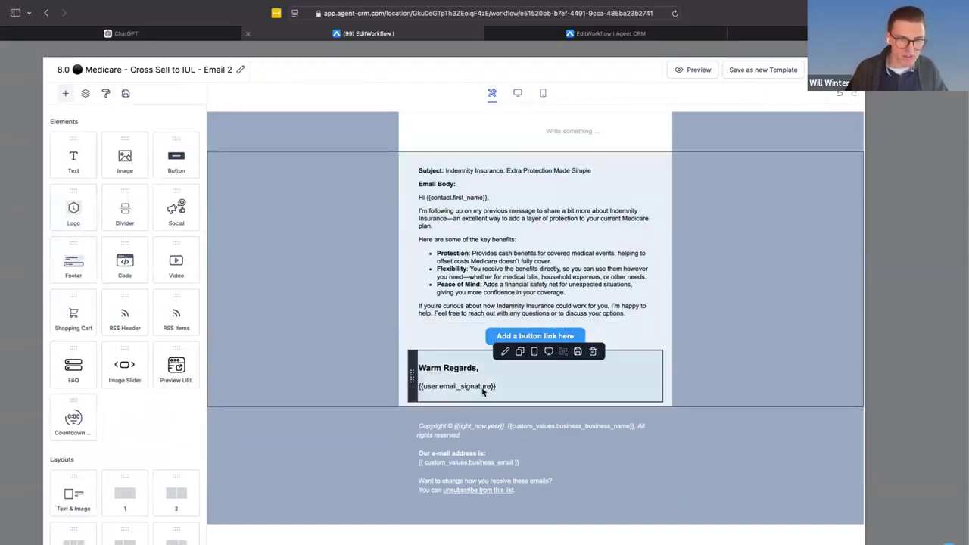
left_click(487, 346)
triple_click(94, 174)
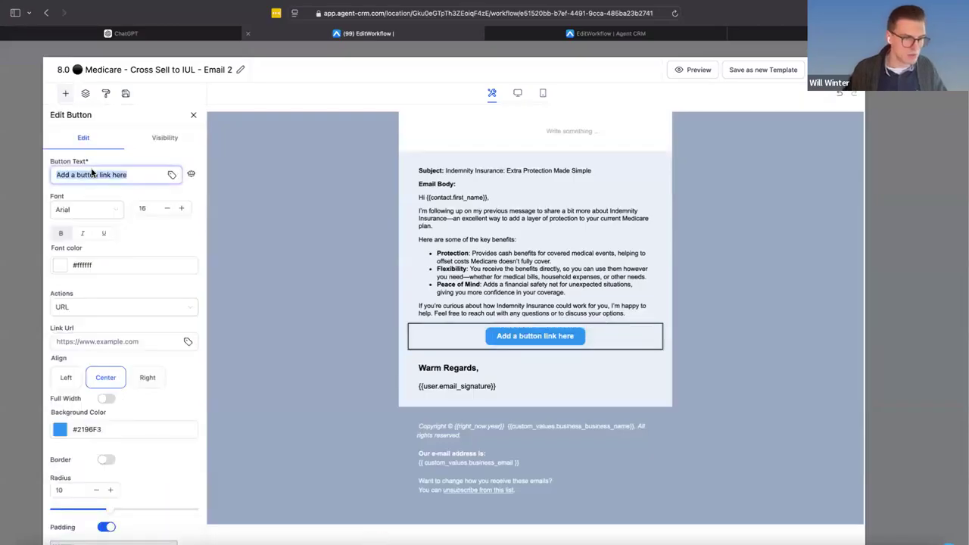
type("SCHEUDLE A CALL")
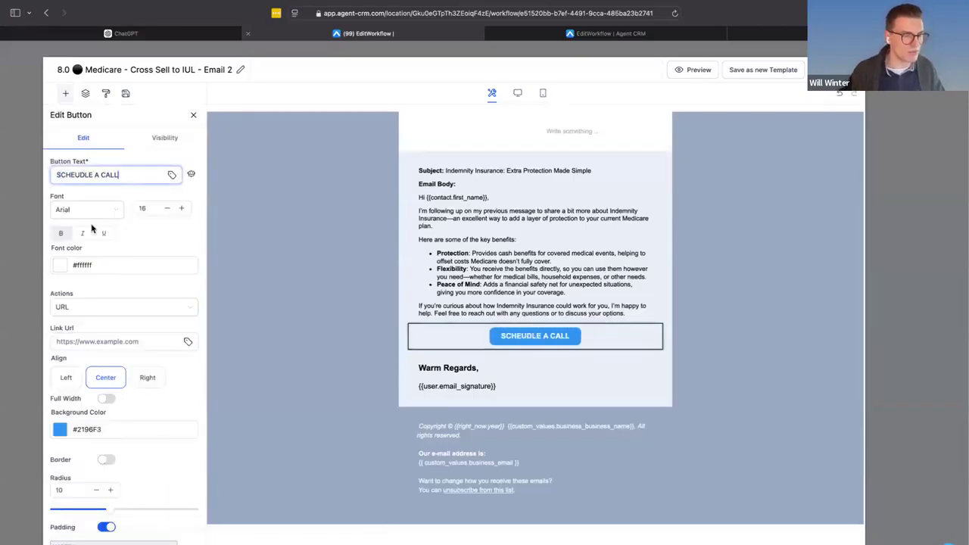
left_click(93, 340)
type("link.com")
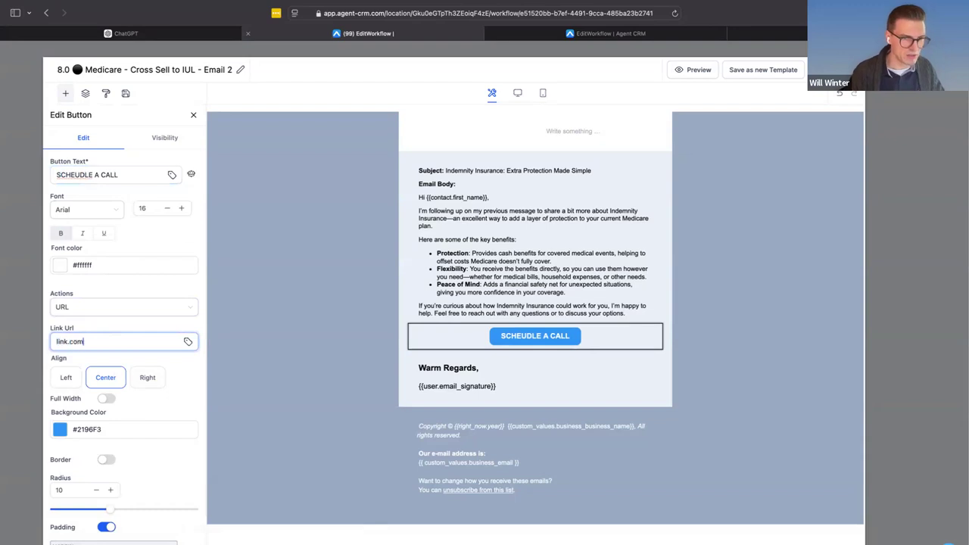
left_click(775, 316)
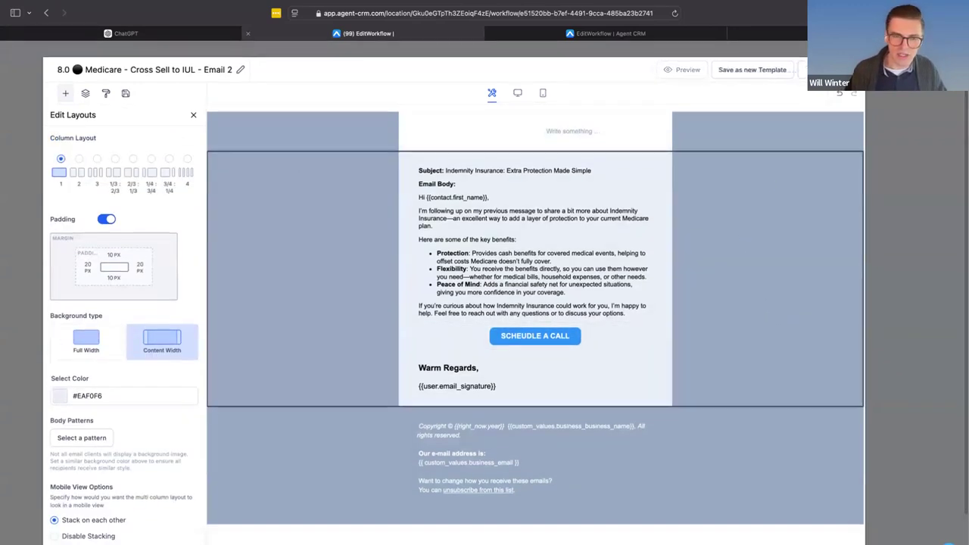
- Replace "IUL" with "Indemnity" in the Email 2 template's name, then save the template and return to the workflow
left_click(143, 73)
left_click(185, 74)
left_click_drag(185, 74, 193, 78)
type("Indemnity")
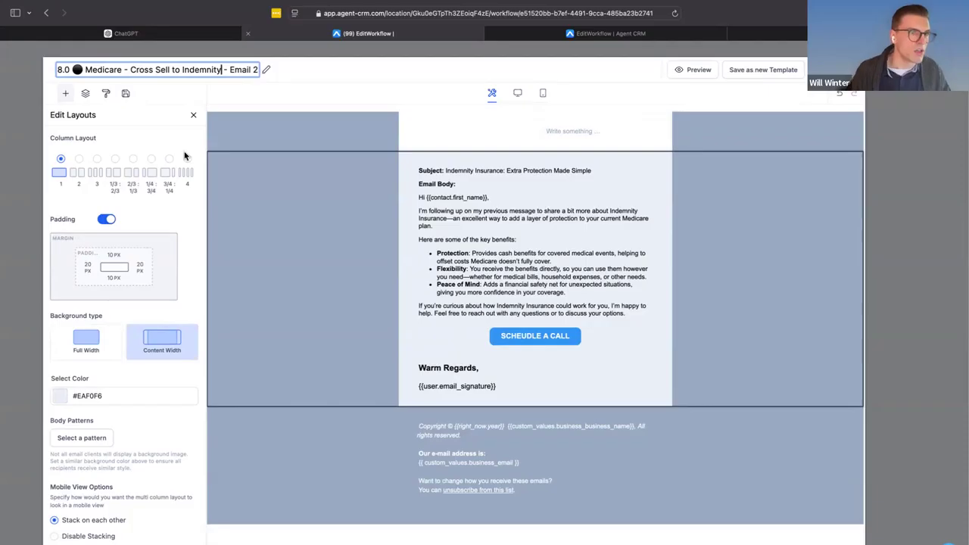
left_click(830, 70)
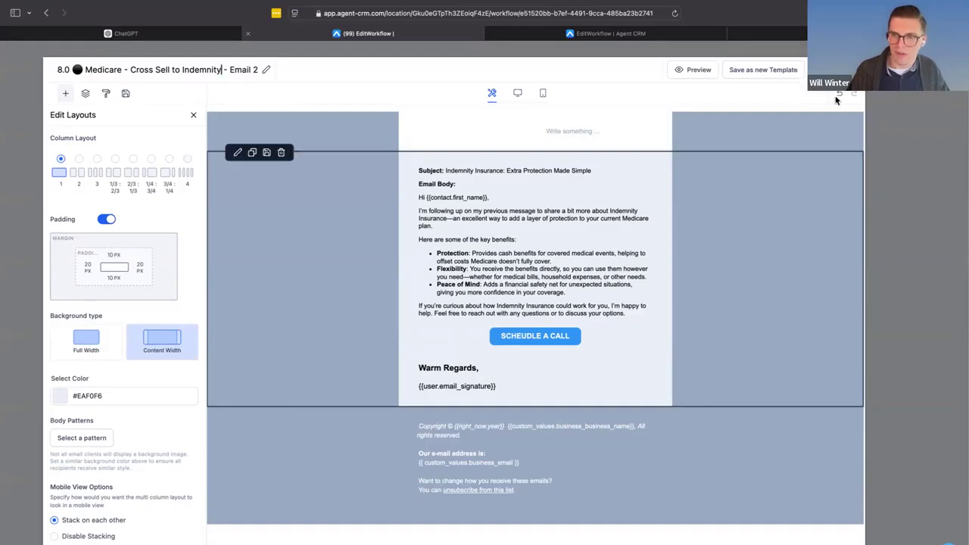
left_click(853, 69)
- Switch to ChatGPT and send the request "give me the subject line" for the Email 2 subject
left_click(768, 295)
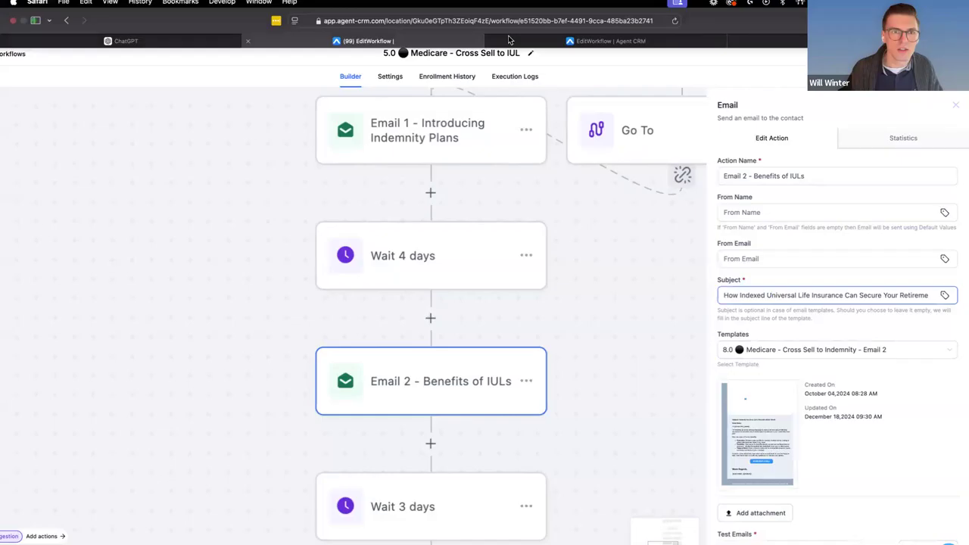
left_click(89, 41)
left_click(409, 493)
type("give me the subject line")
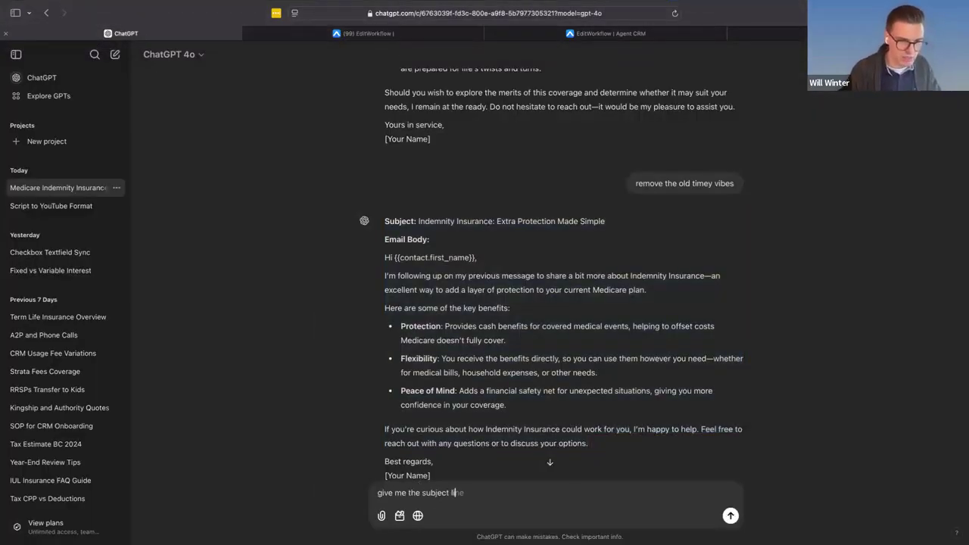
key("Return")
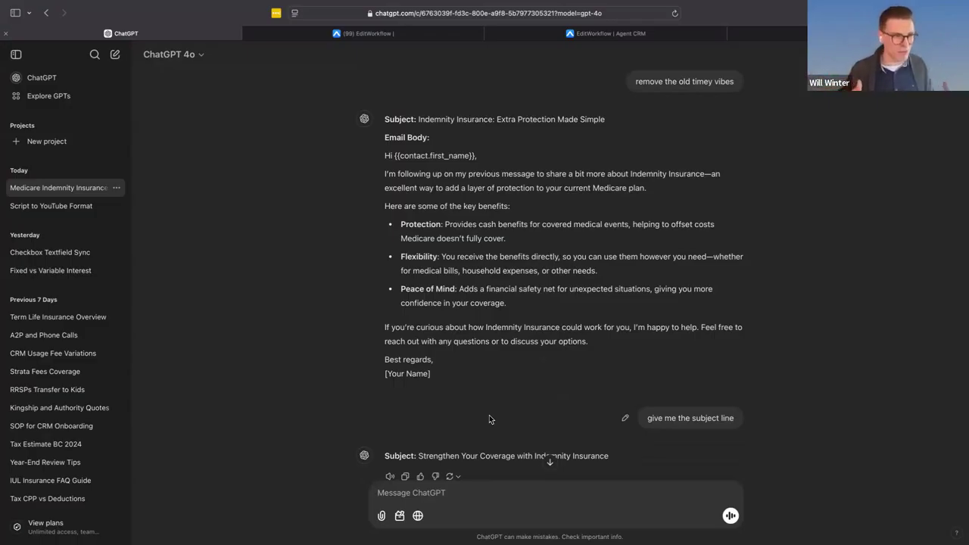
- Copy ChatGPT's suggestion and set Email 2's subject in Agent CRM to "Strengthen Your Coverage with Indemnity Insurance"
scroll(505, 427, "down", 2)
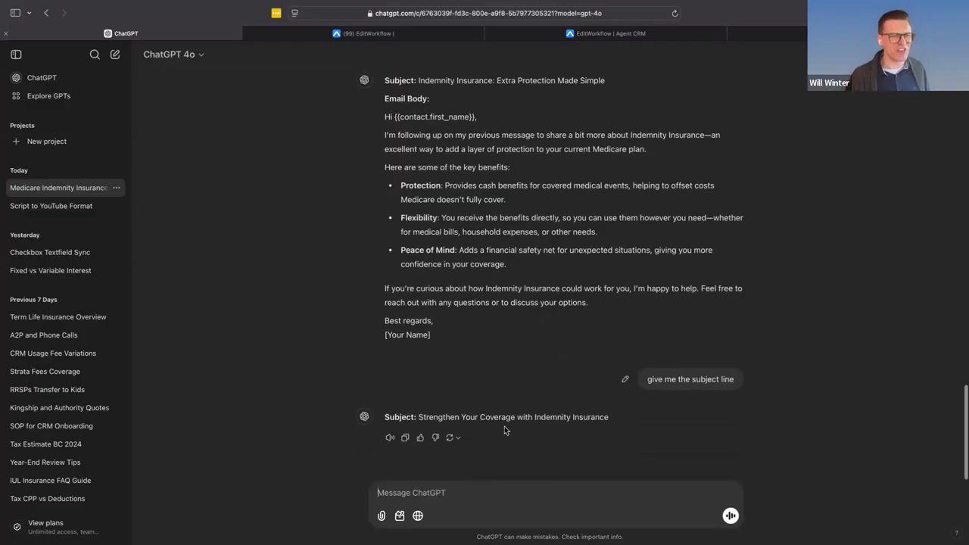
left_click_drag(632, 426, 420, 416)
key("ctrl+c")
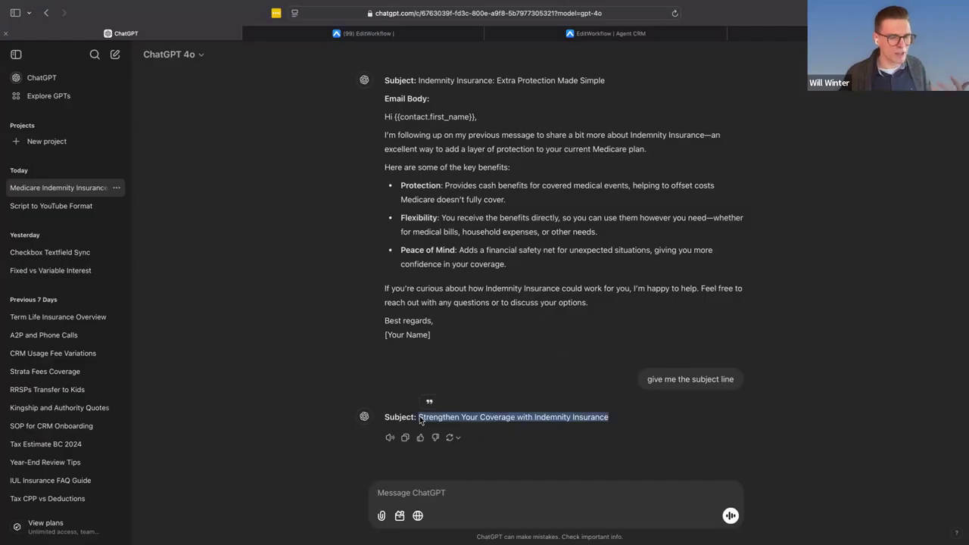
left_click(379, 35)
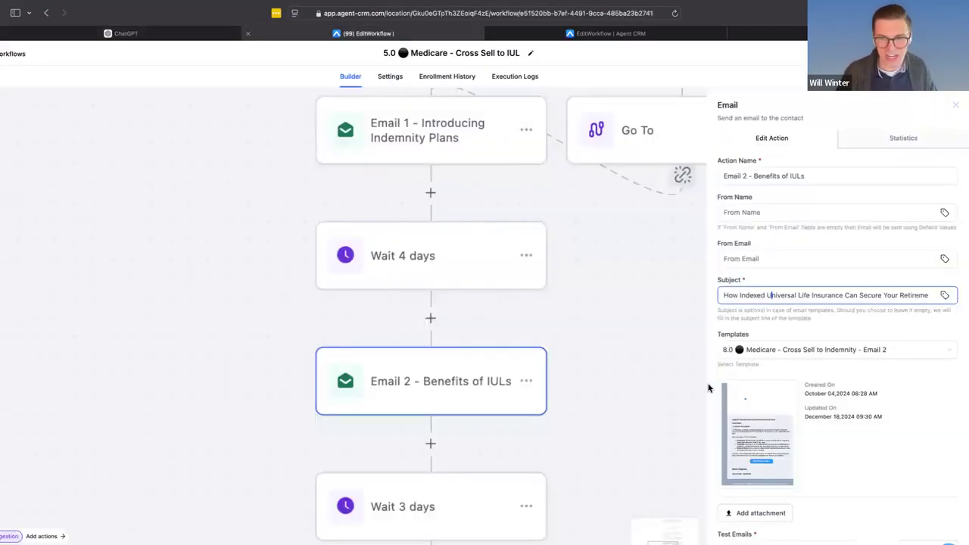
key("ctrl+a")
key("ctrl+v")
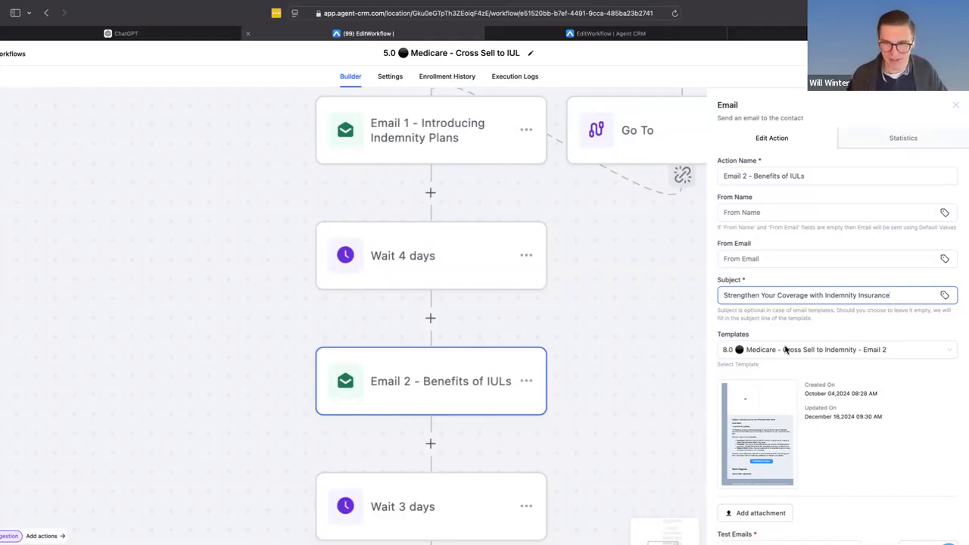
- Attach EOH_Acupressure_for_Labour.pdf from Downloads to the Email 2 action and save the action
scroll(814, 348, "down", 2)
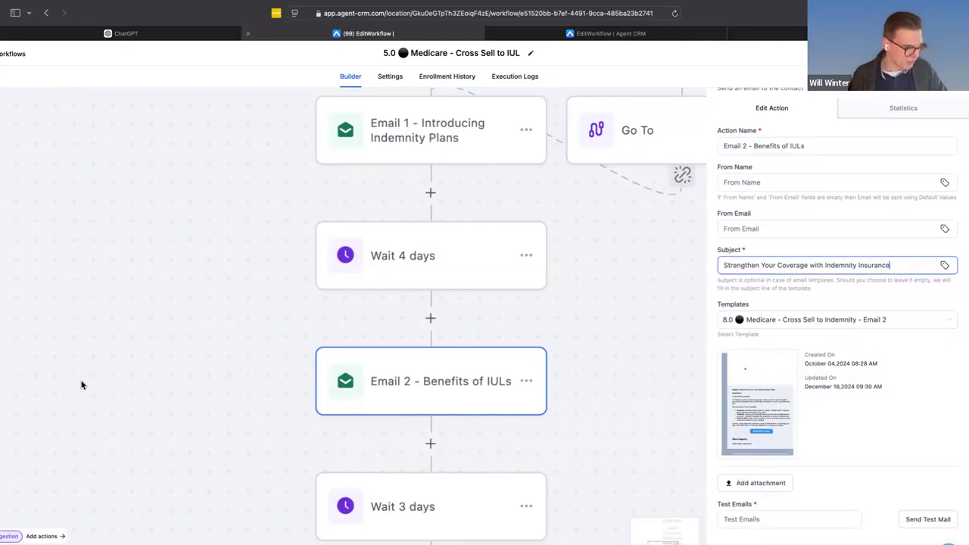
left_click(774, 484)
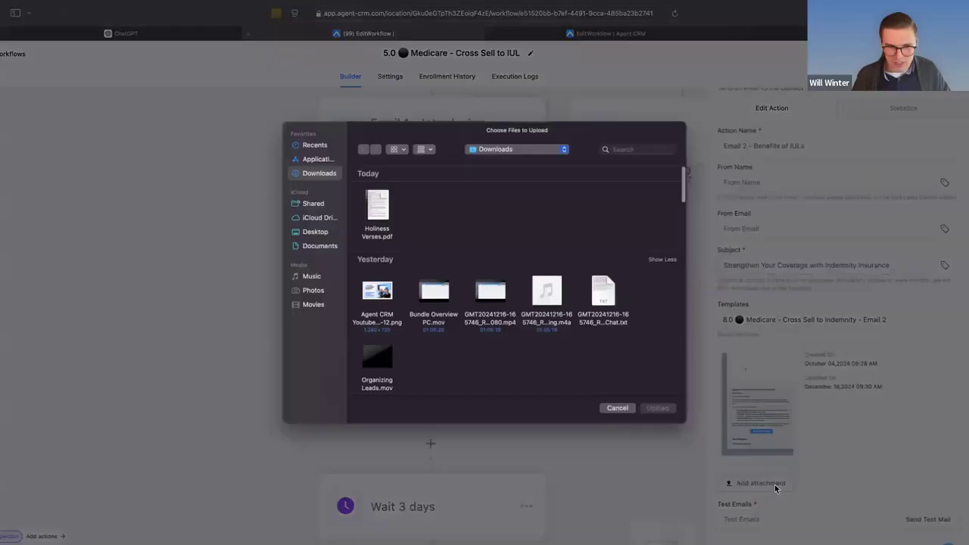
scroll(431, 349, "down", 5)
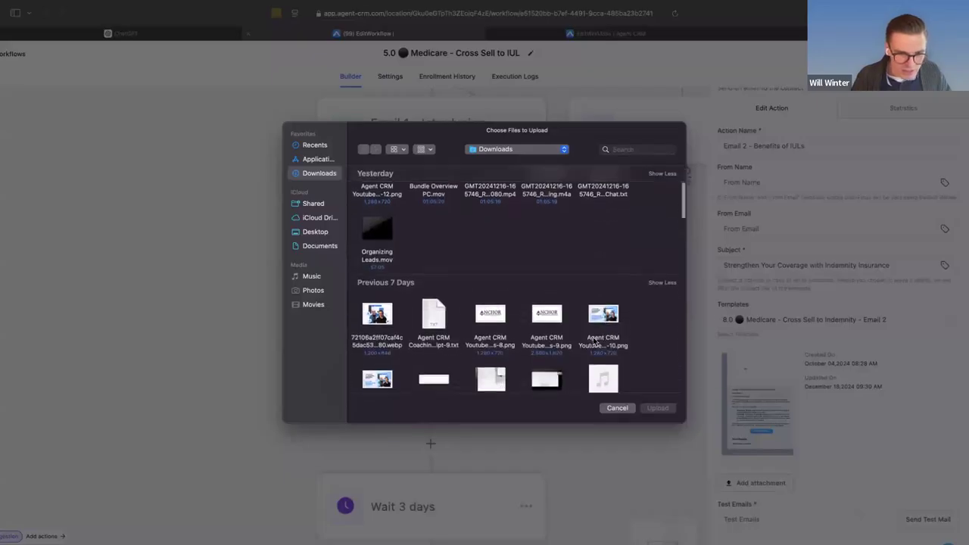
scroll(523, 349, "down", 5)
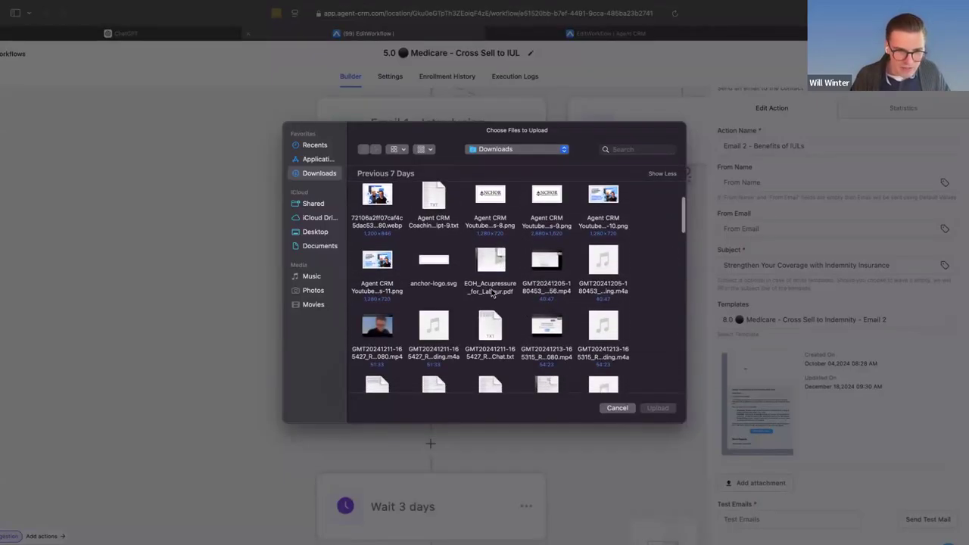
double_click(490, 292)
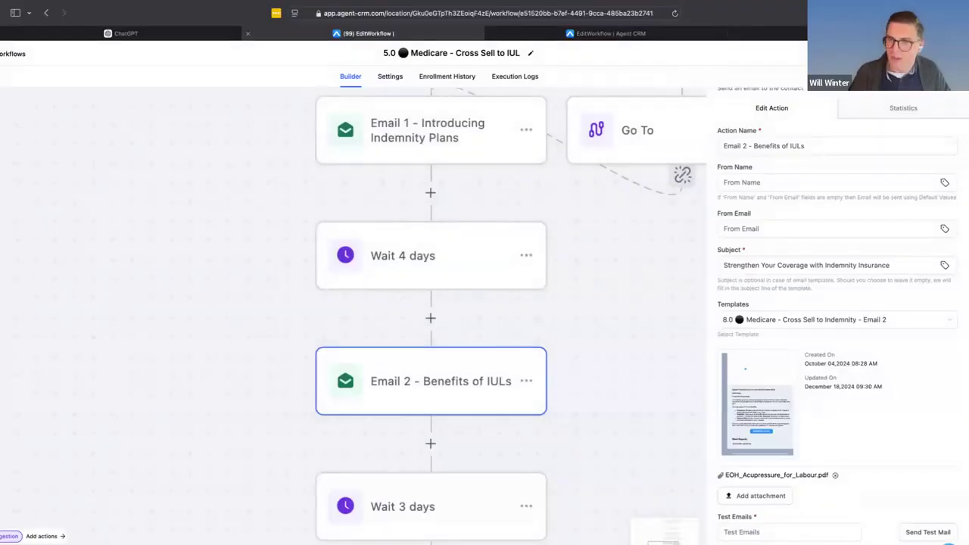
scroll(871, 523, "down", 1)
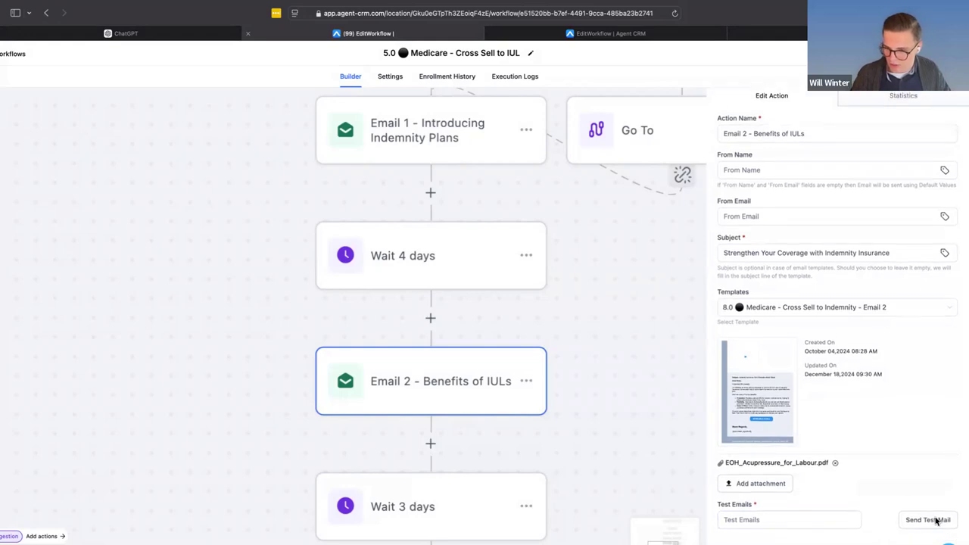
scroll(933, 522, "down", 2)
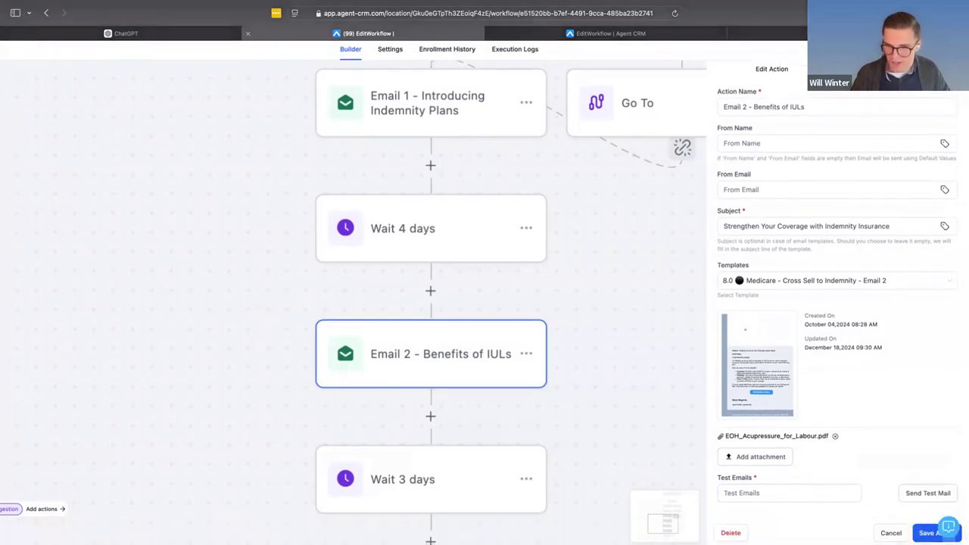
left_click(928, 532)
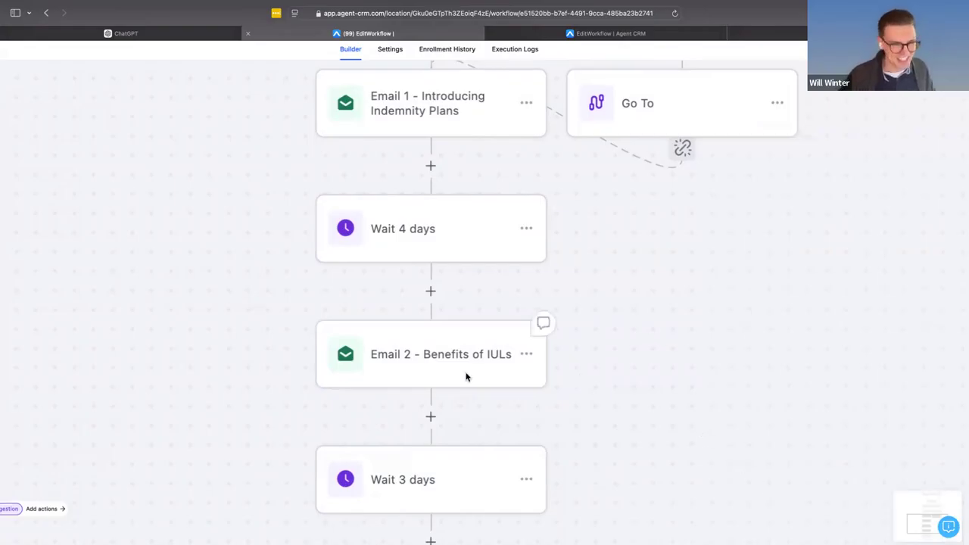
- Review the workflow's sequence of emails and waits, and open the choice of actions that can be added after Email 1
scroll(465, 377, "down", 2)
scroll(466, 377, "down", 2)
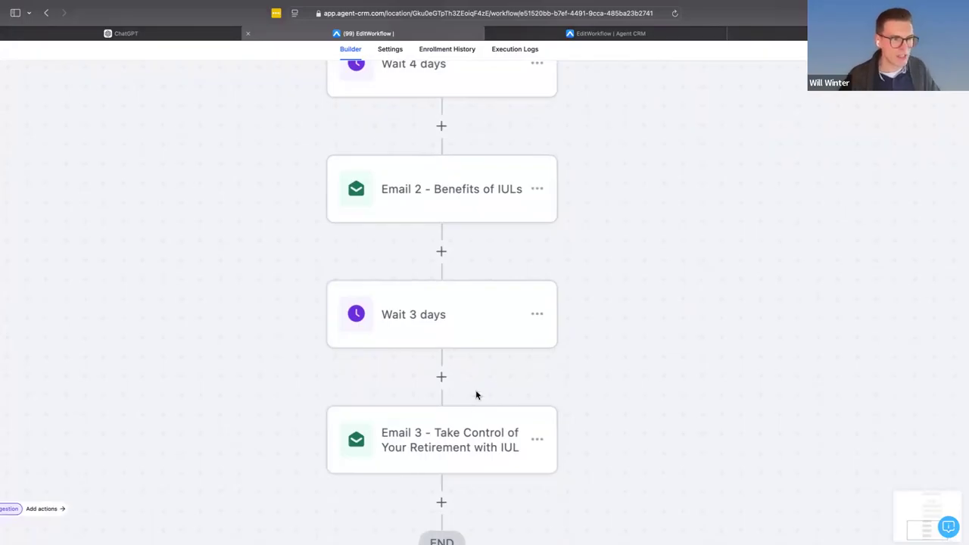
scroll(463, 389, "up", 1)
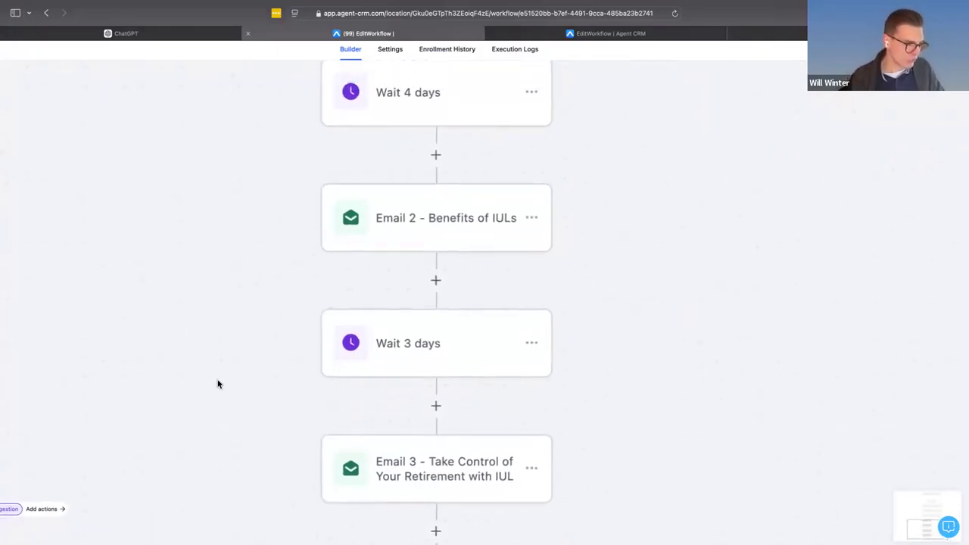
scroll(394, 353, "up", 3)
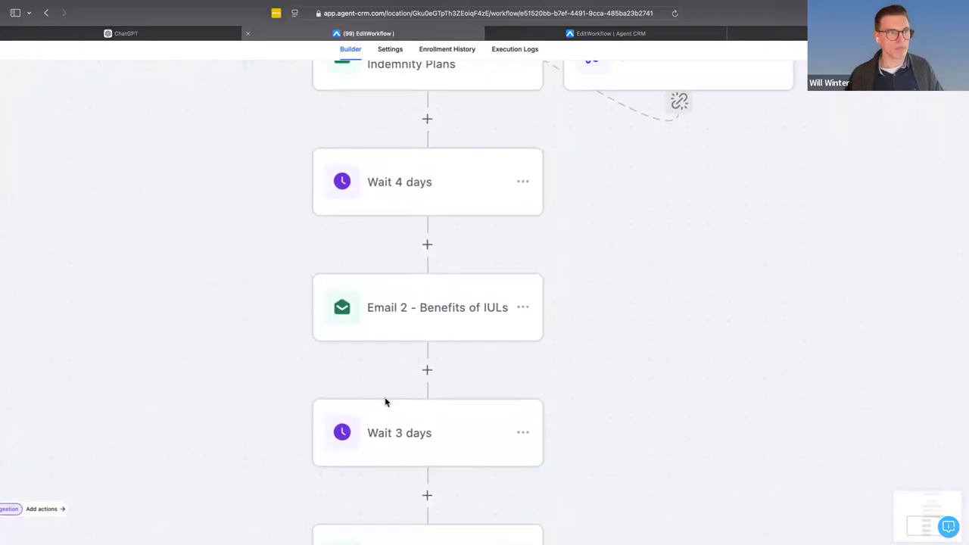
scroll(389, 292, "up", 4)
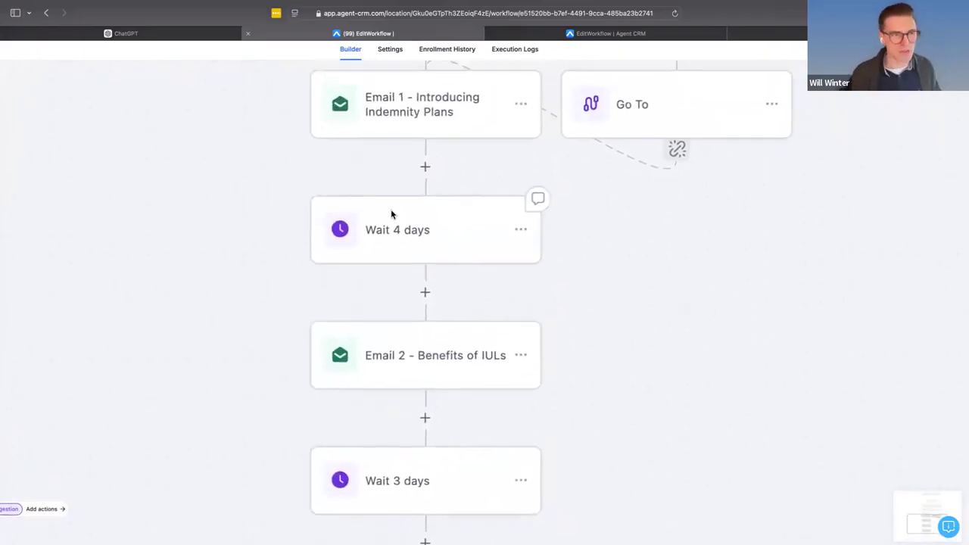
scroll(373, 285, "down", 2)
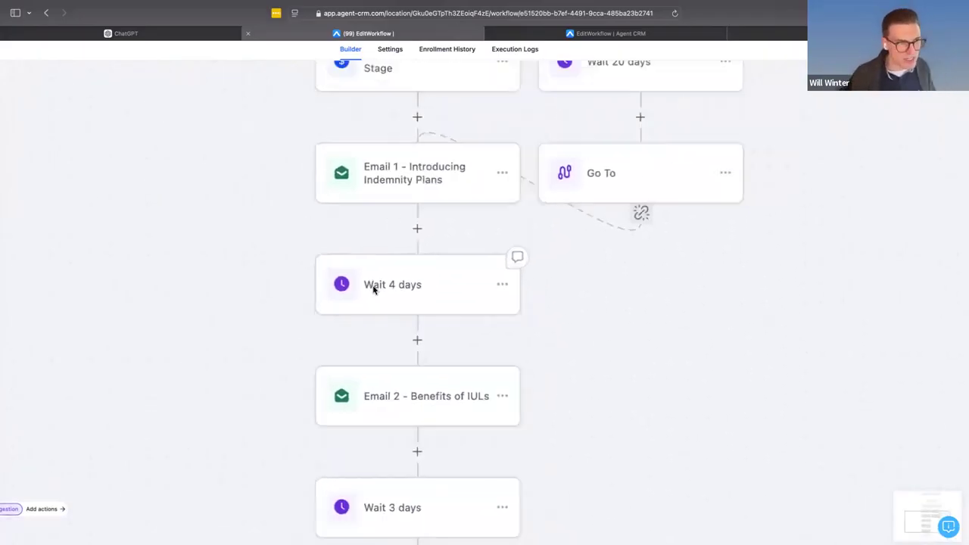
left_click(411, 237)
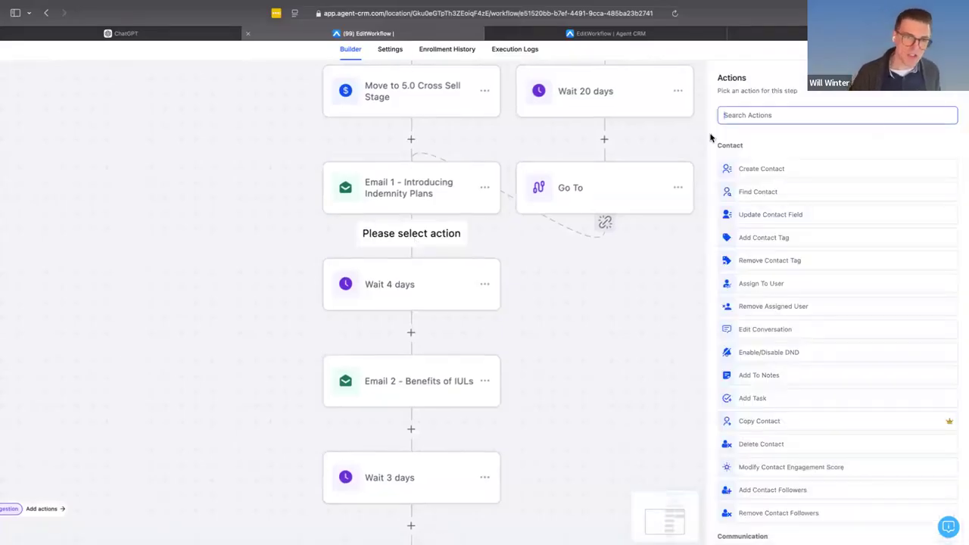
- Open the Email 1 action's template for editing and copy the entire body text
left_click(405, 189)
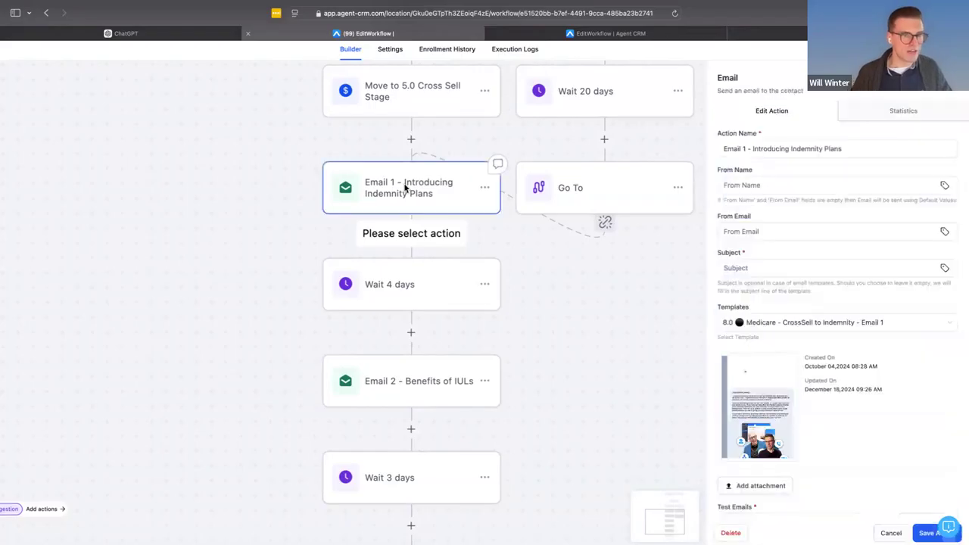
left_click(767, 416)
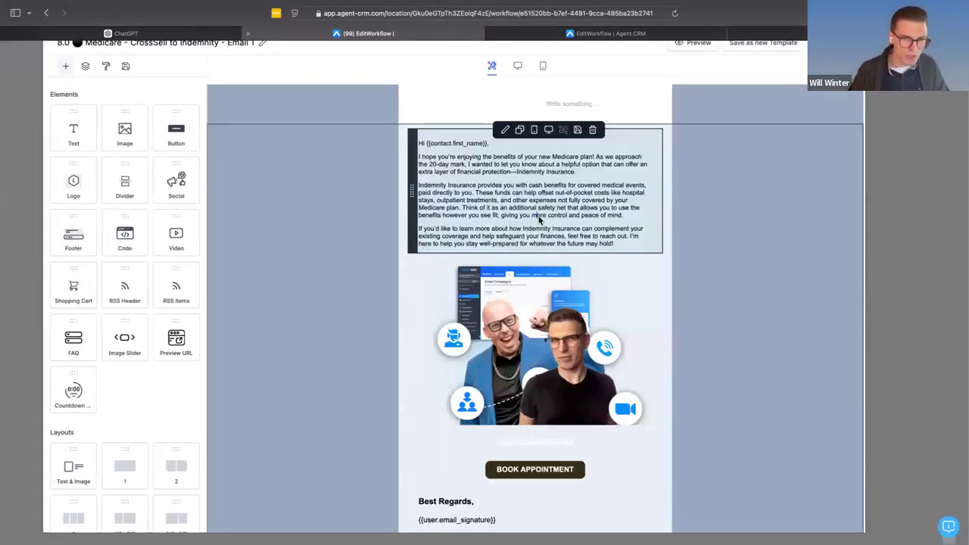
left_click(538, 218)
key("super+a")
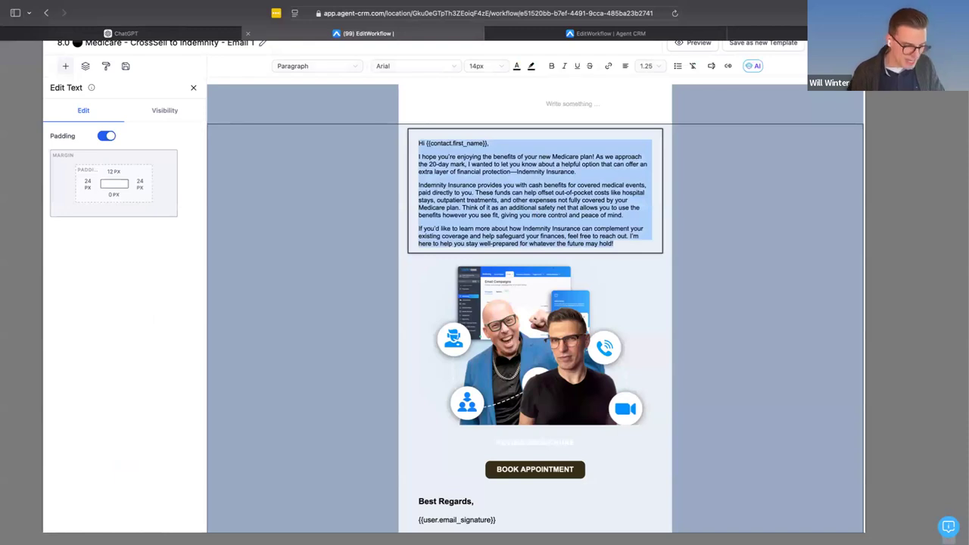
- Switch to ChatGPT and send a request ending "Can you give me a text the pair as well with it?", with the copied cross-sell email below it
left_click(111, 34)
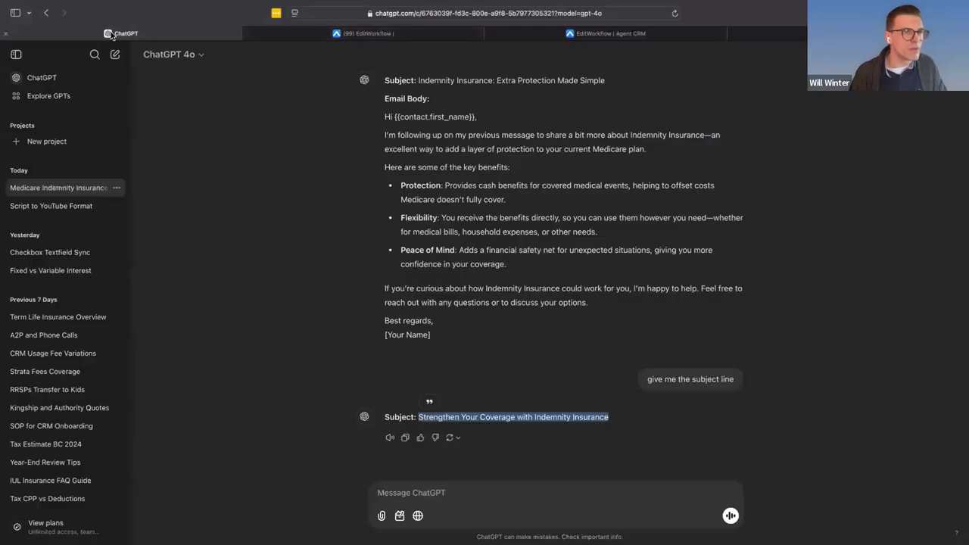
left_click(417, 498)
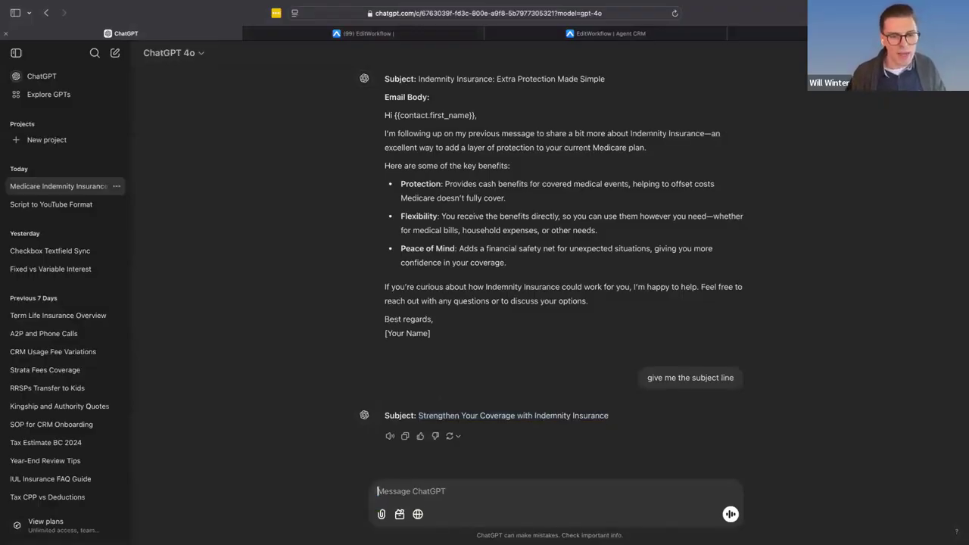
type("I'm sending a")
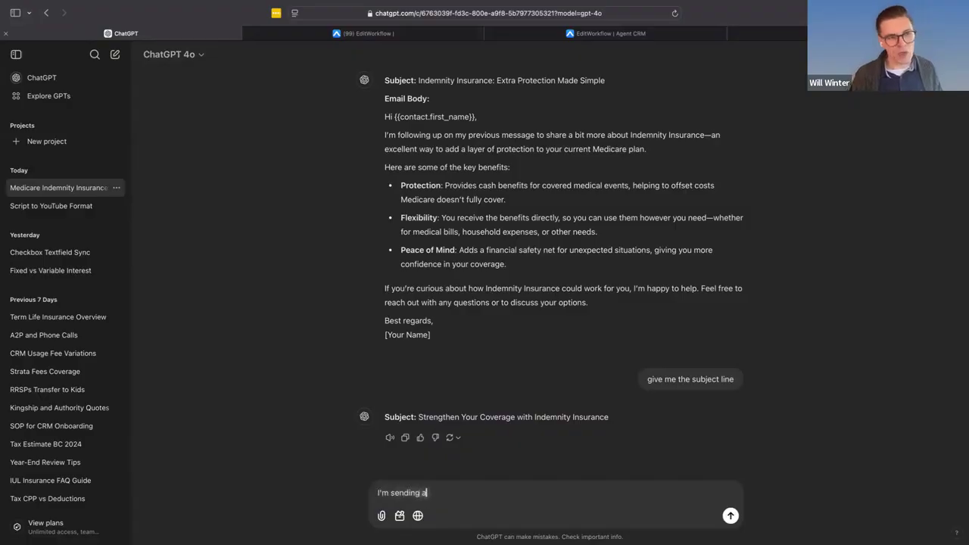
type(" text to go along with an email")
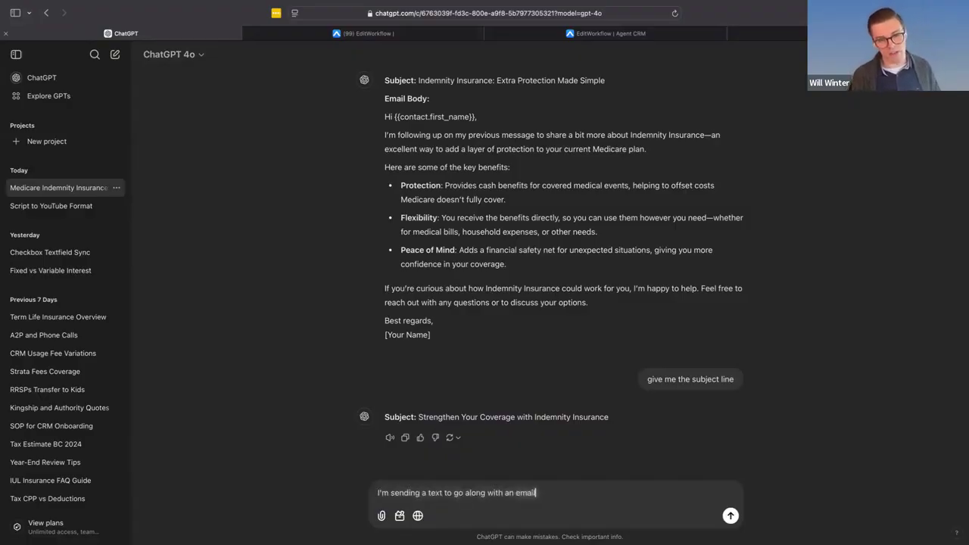
type(" that does the cross sign")
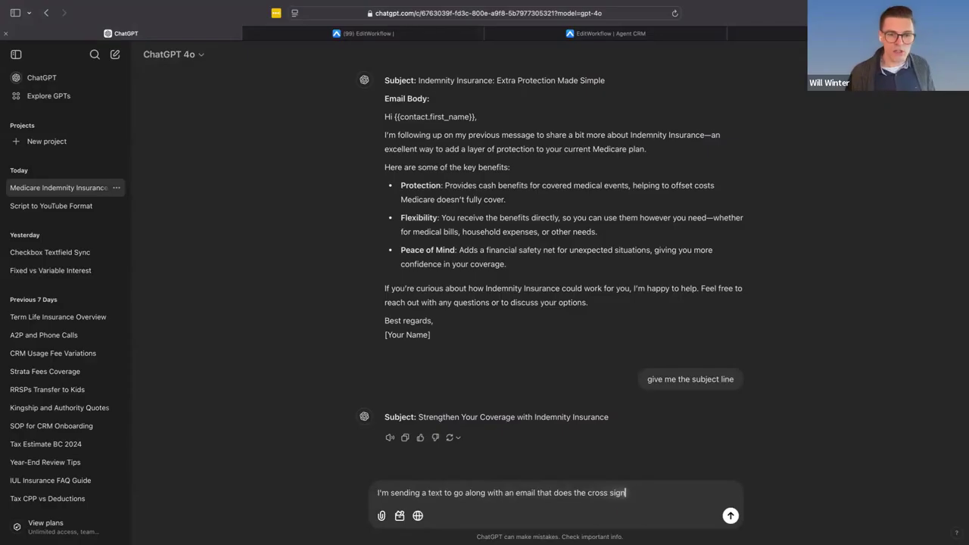
type(". Here's the email. Can you give me a text")
type("?")
key("BackSpace")
type("the pair as well with it?")
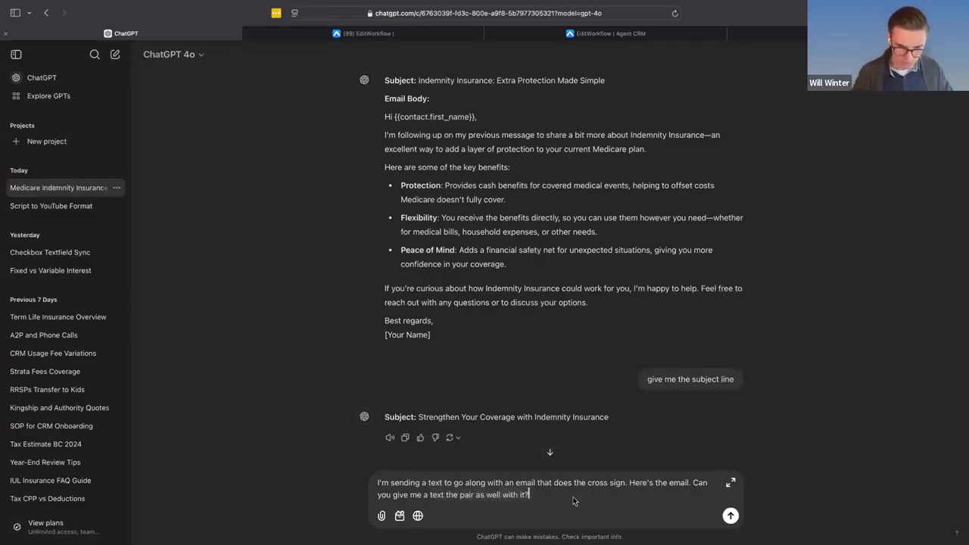
key("shift+Return")
key("shift+Return")
key("super+v")
scroll(555, 465, "down", 2)
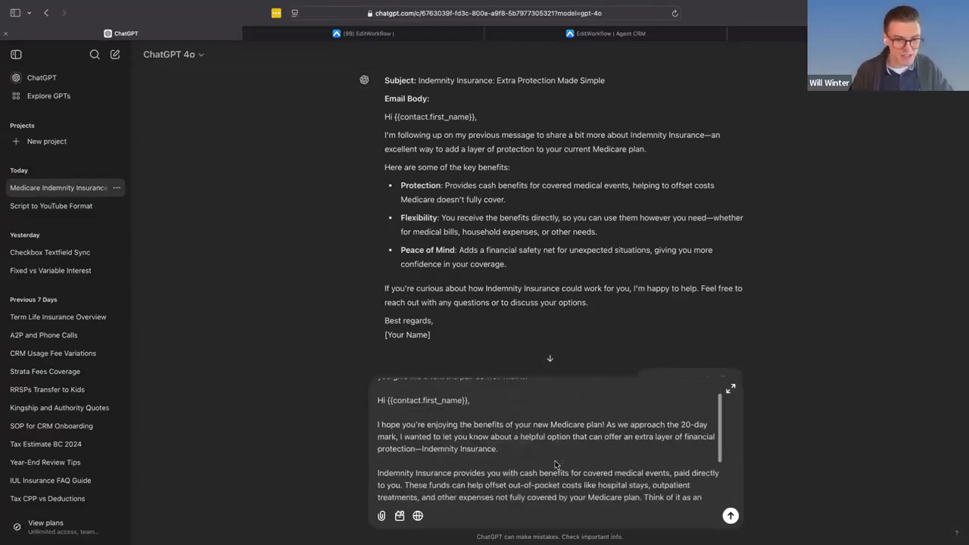
key("Return")
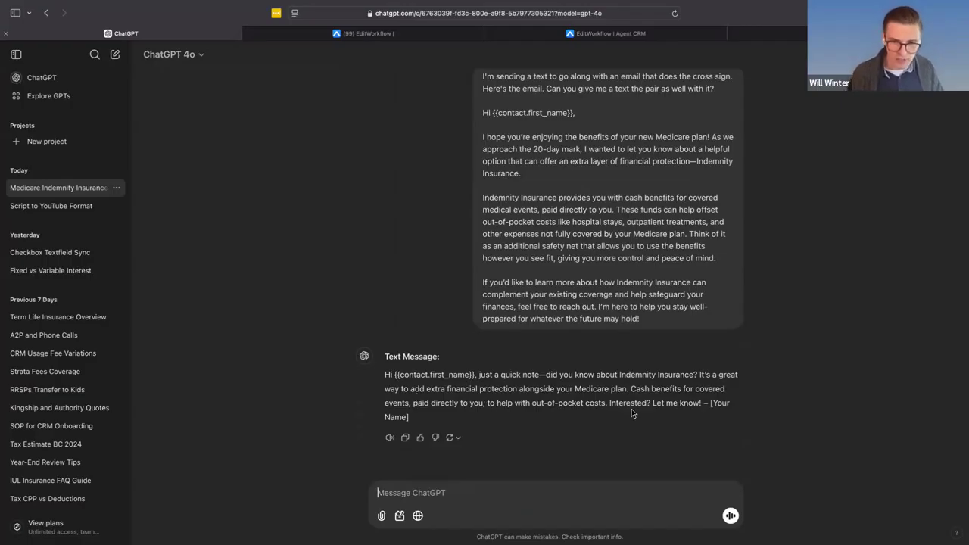
- Send ChatGPT the follow-up "Make it a little more relational, please" for the text message
left_click(425, 496)
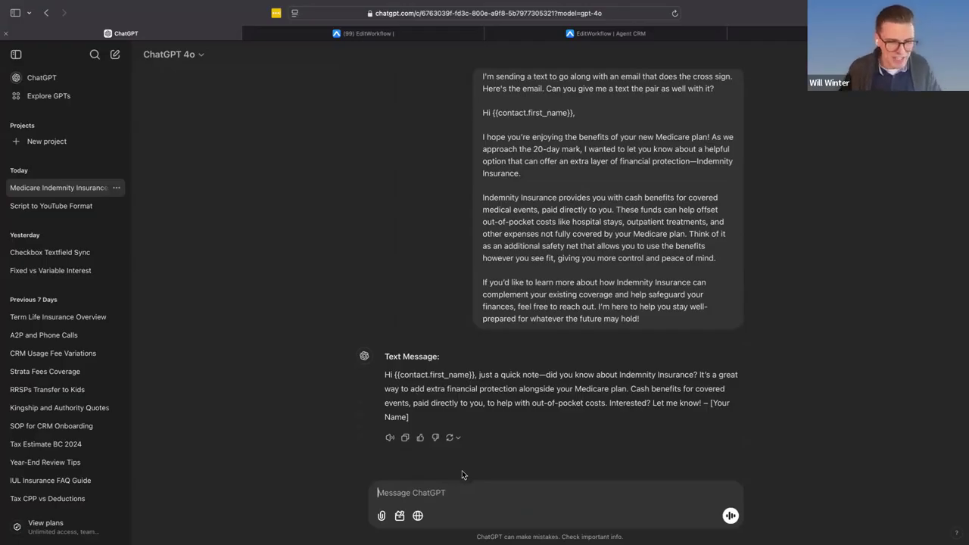
type("Make it a little more relational, please")
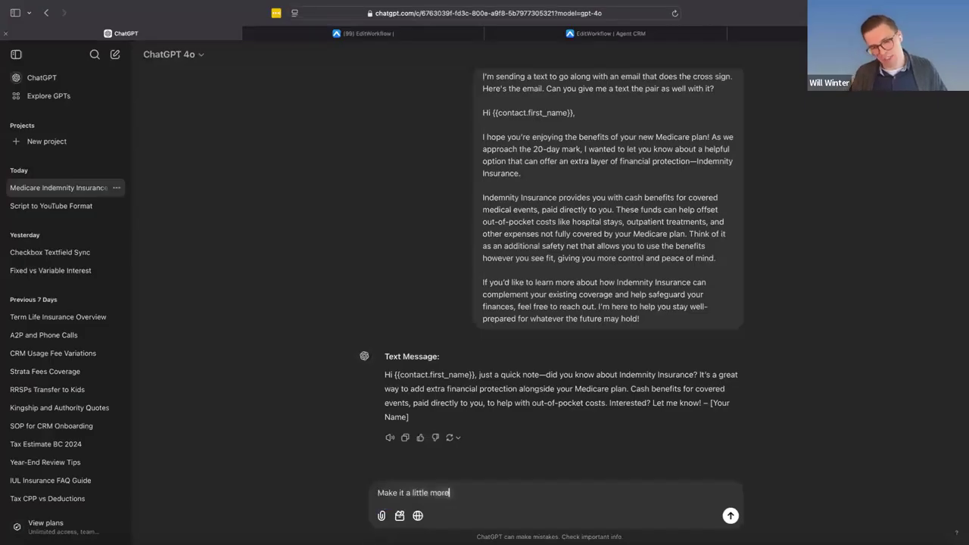
key("Return")
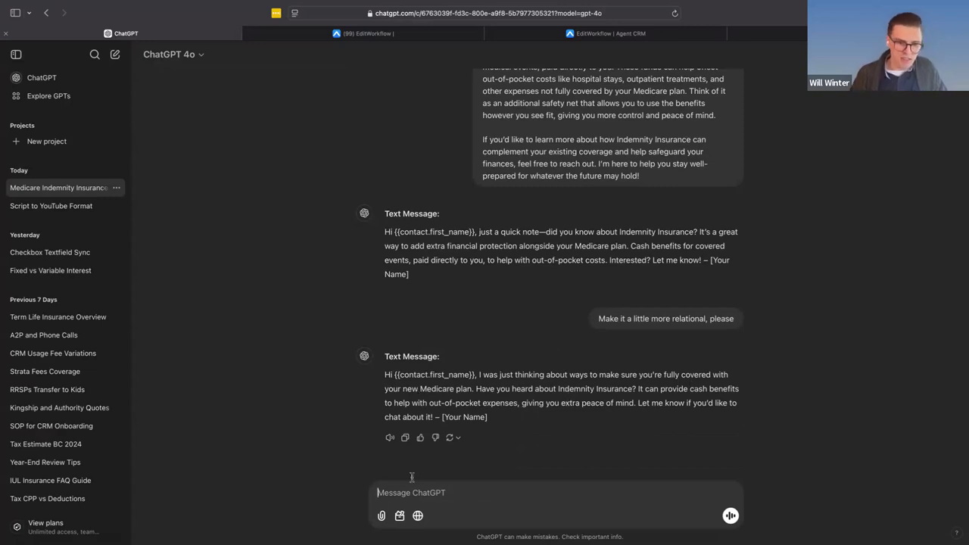
- Ask ChatGPT for alternative text messages by sending "give me 3 more options"
type("give me 3 more p")
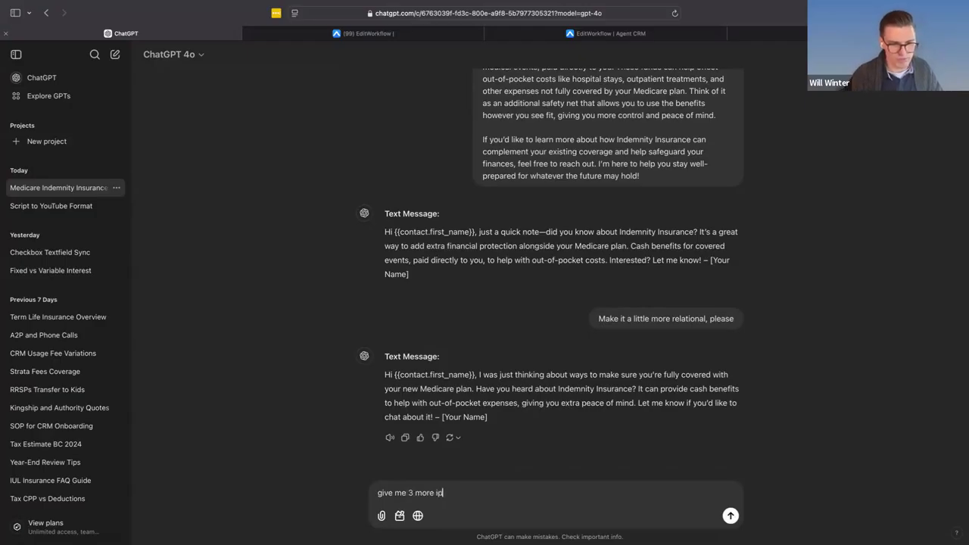
key("BackSpace")
key("BackSpace")
type("options")
key("Return")
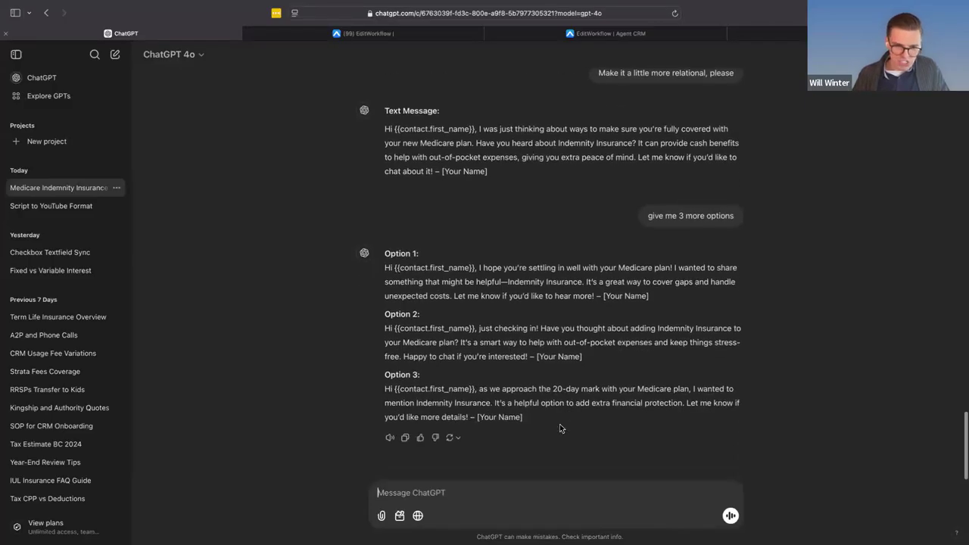
- Copy ChatGPT's Option 2 message without the name placeholder, return to Agent CRM and close the email template editor
triple_click(405, 333)
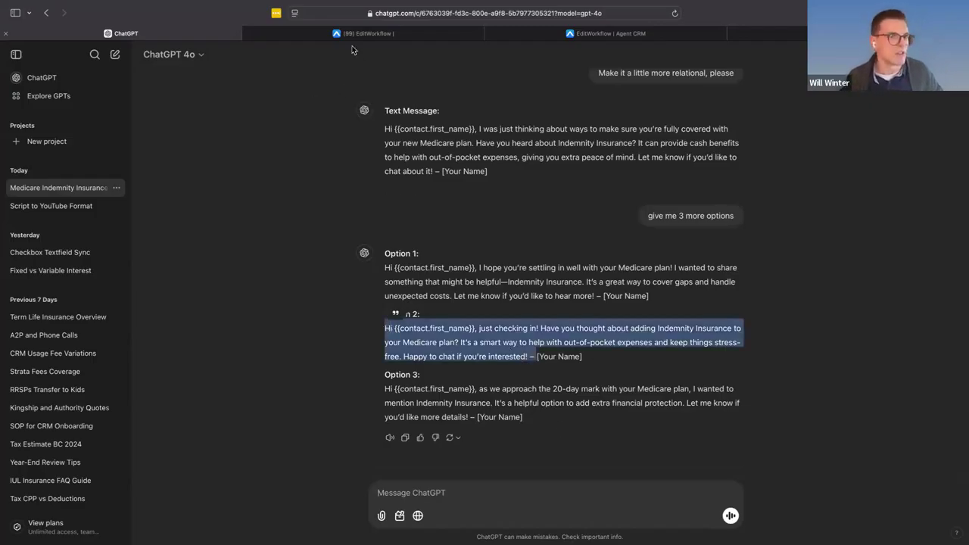
left_click(350, 36)
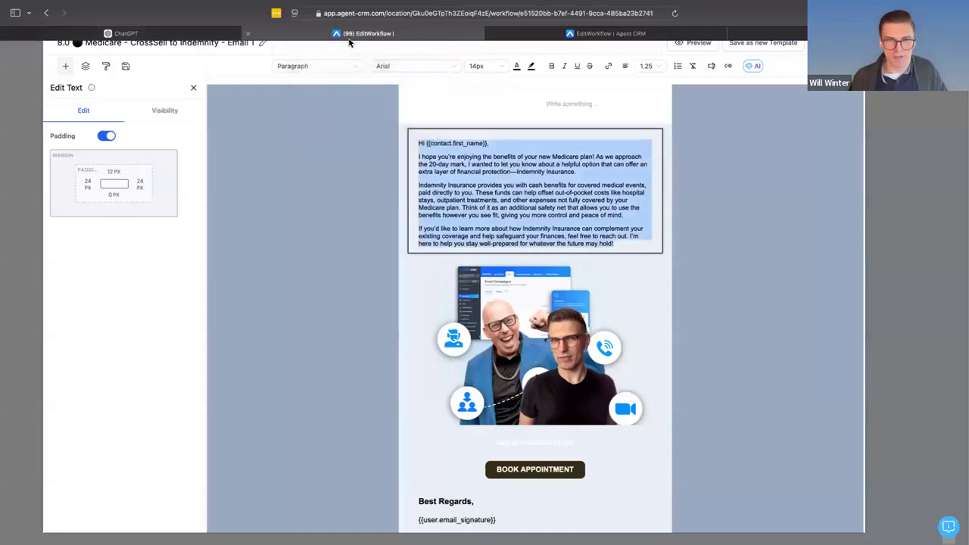
left_click(850, 43)
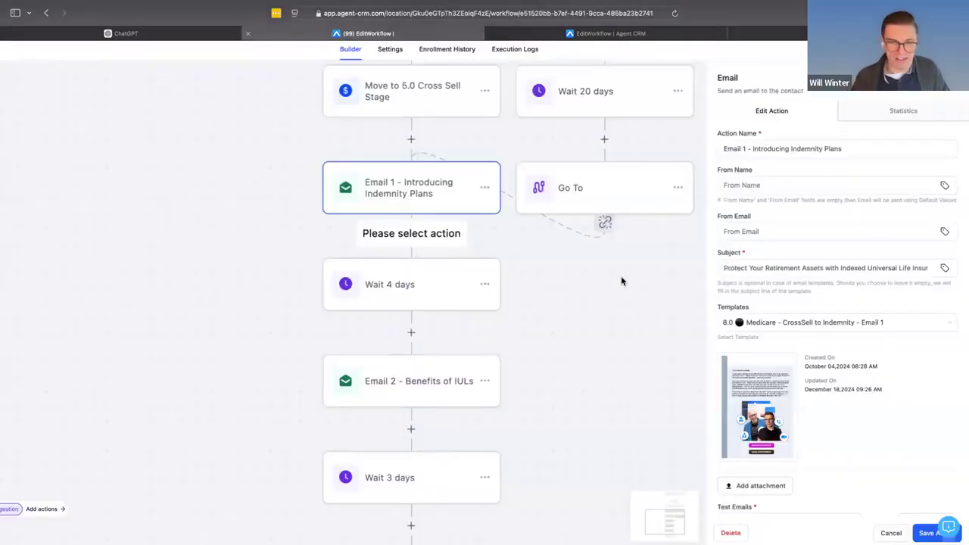
- Add a Send SMS action between Email 1 and the Wait 4 days step
left_click(422, 245)
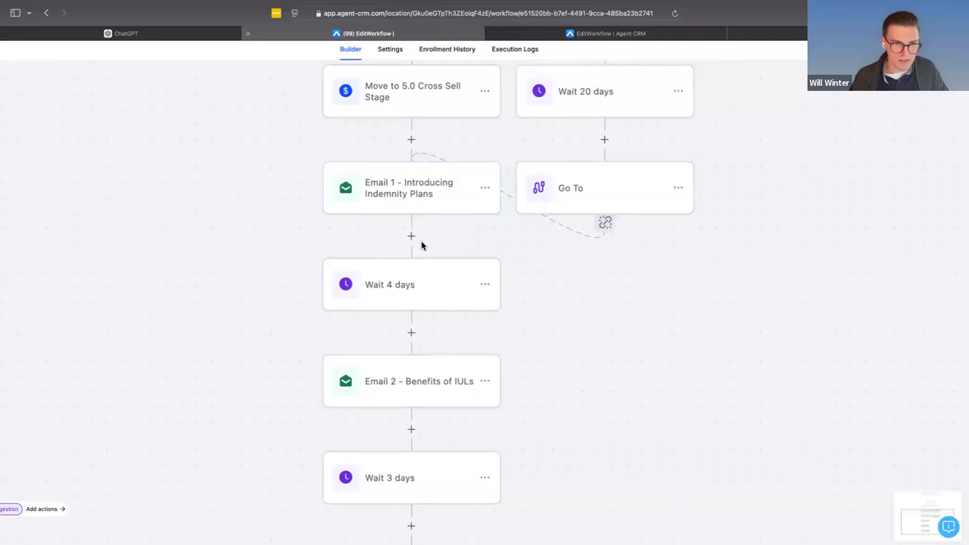
left_click(411, 234)
type("sms")
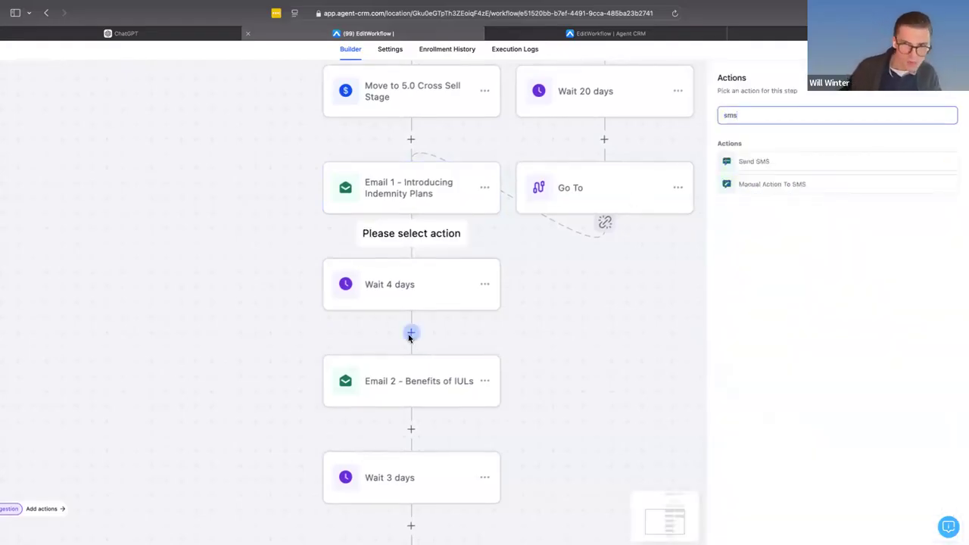
left_click(755, 160)
left_click(742, 269)
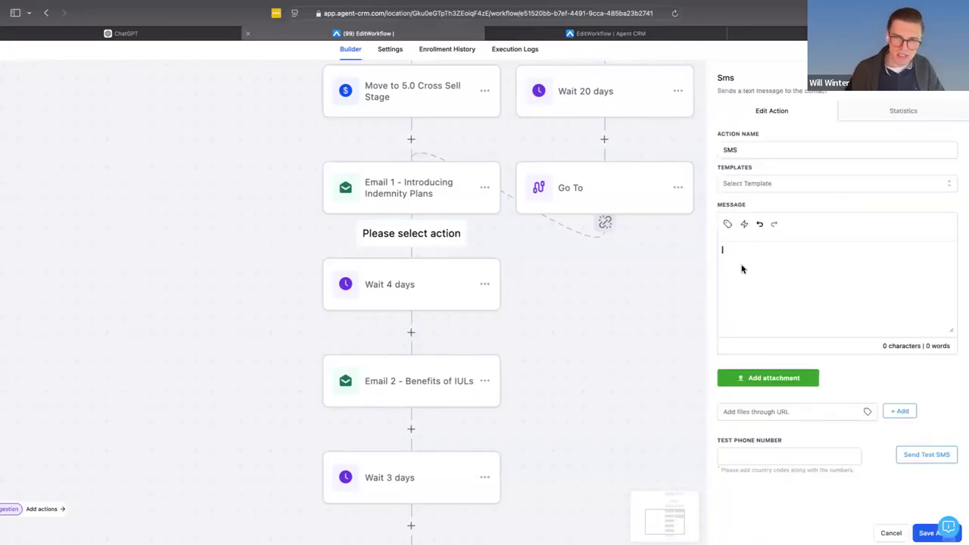
- Paste the copied text into the SMS message, remove the trailing dash and sign it with the sender's first name below a blank line
type("Hi {{contact.first_name}}, just checking in! Have you thought about adding Indemnity Insurance to your Medicare plan? It's a smart way to help with out-of-pocket expenses and keep things stress-free. Happy to chat if you're interested! -")
key("BackSpace")
key("BackSpace")
key("Return")
key("Return")
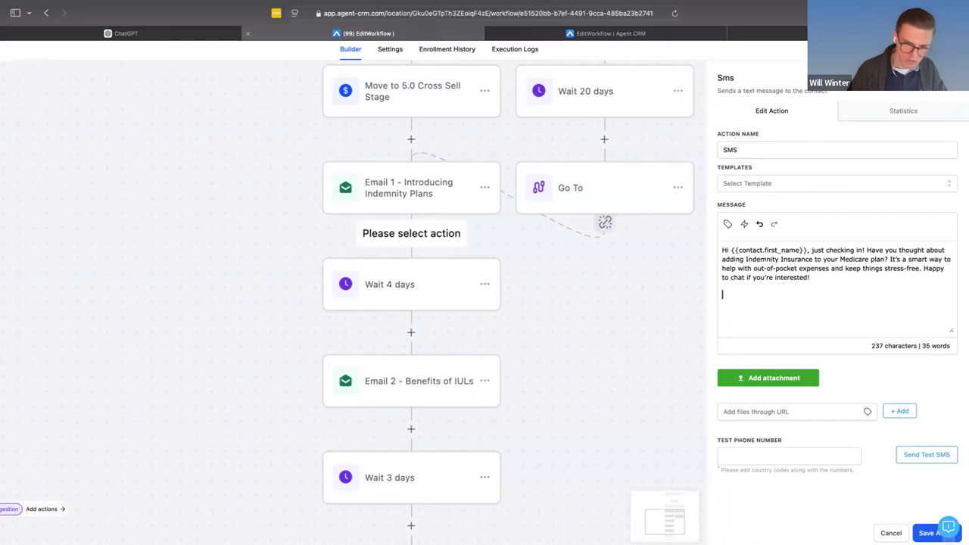
type("Will")
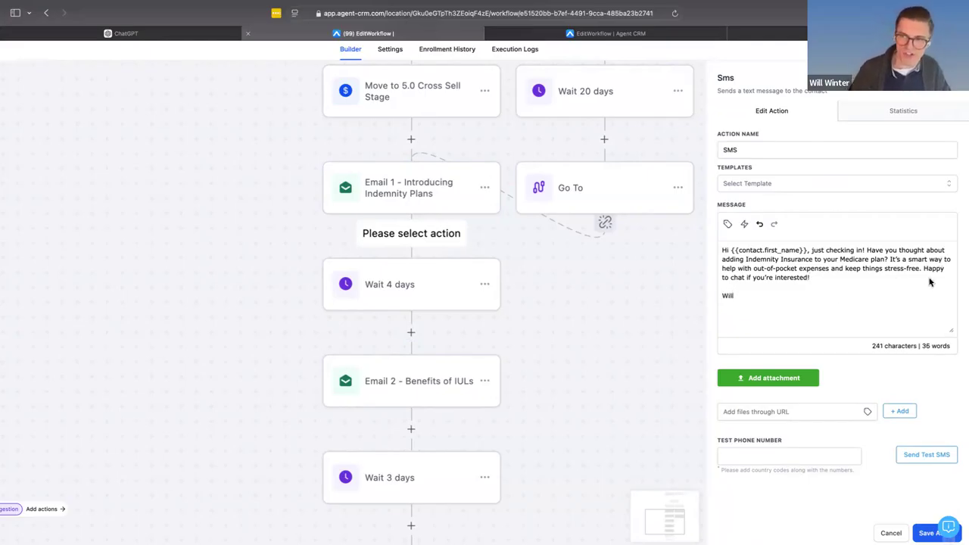
- Add "I also sent you an email with info." after "Happy to chat if you're interested!" and save the SMS action
left_click_drag(922, 268, 950, 287)
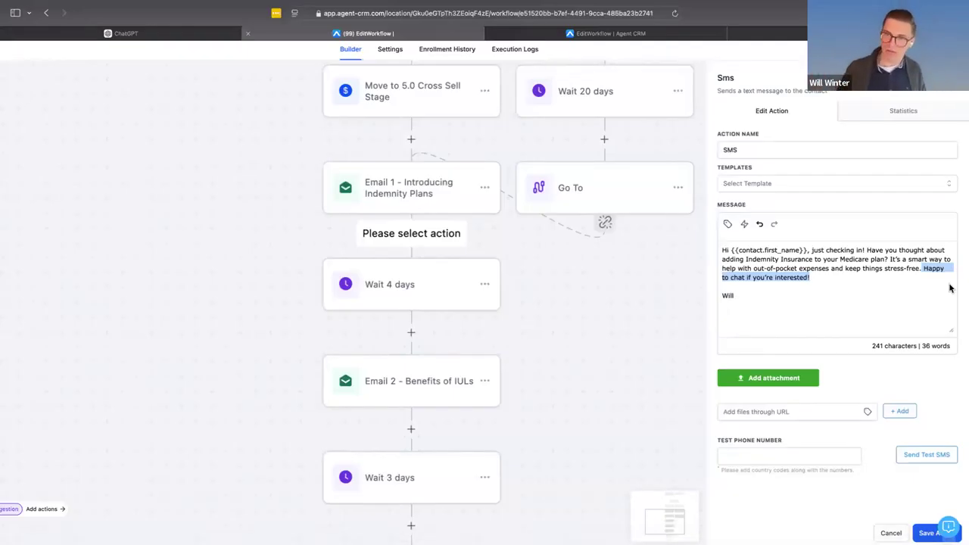
left_click(792, 277)
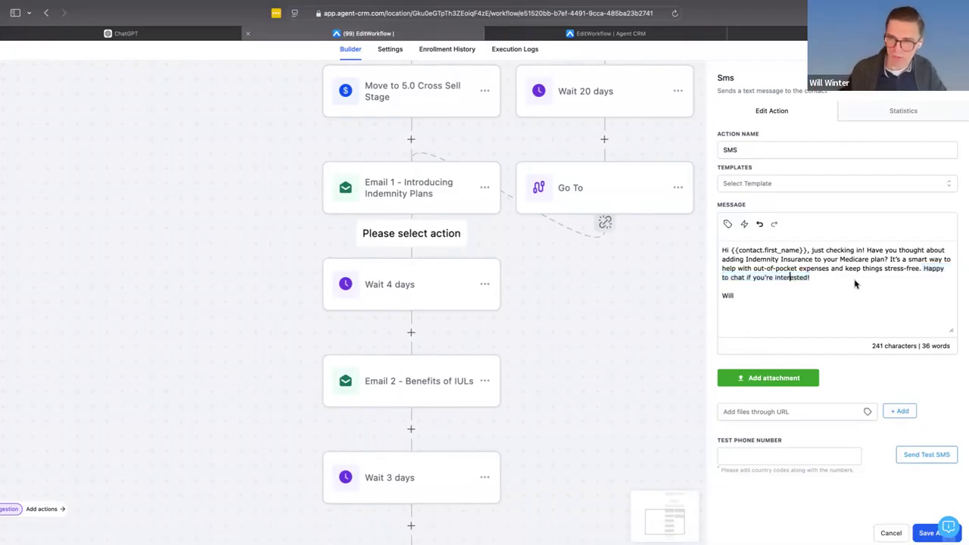
type("I")
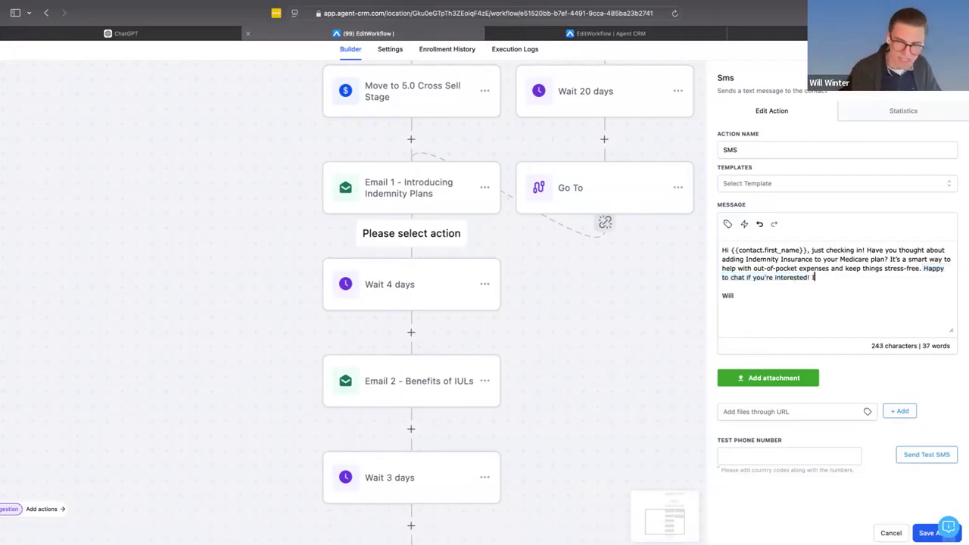
type(" also sen")
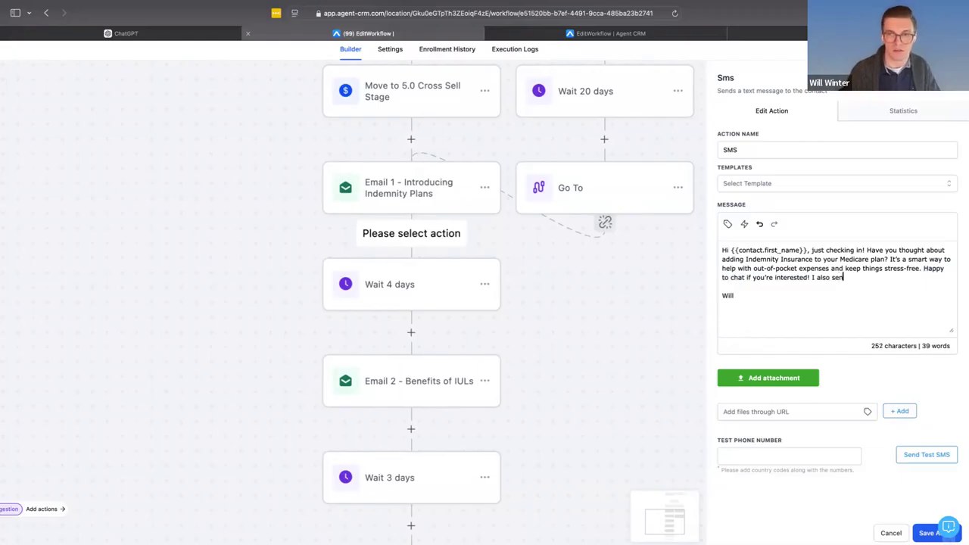
type("t you an email.")
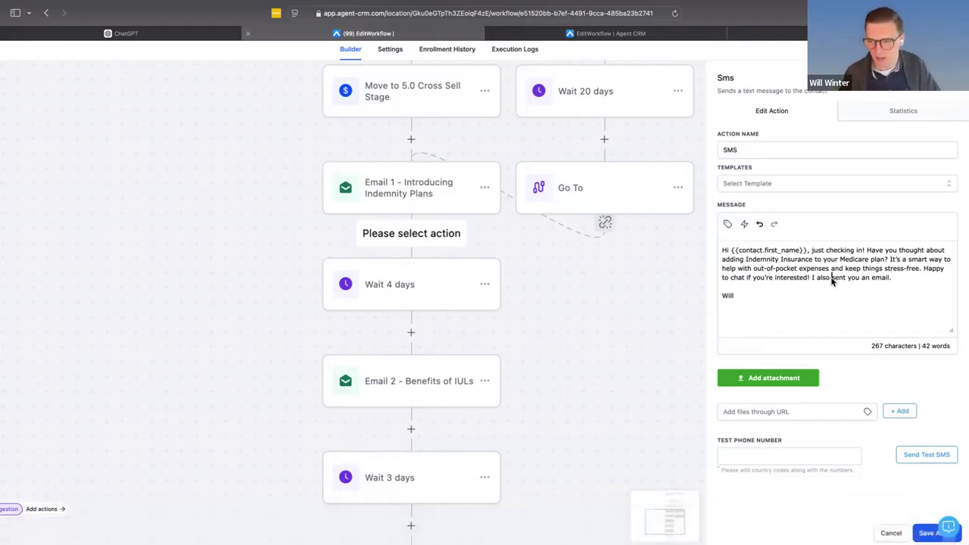
key("BackSpace")
type("with info.")
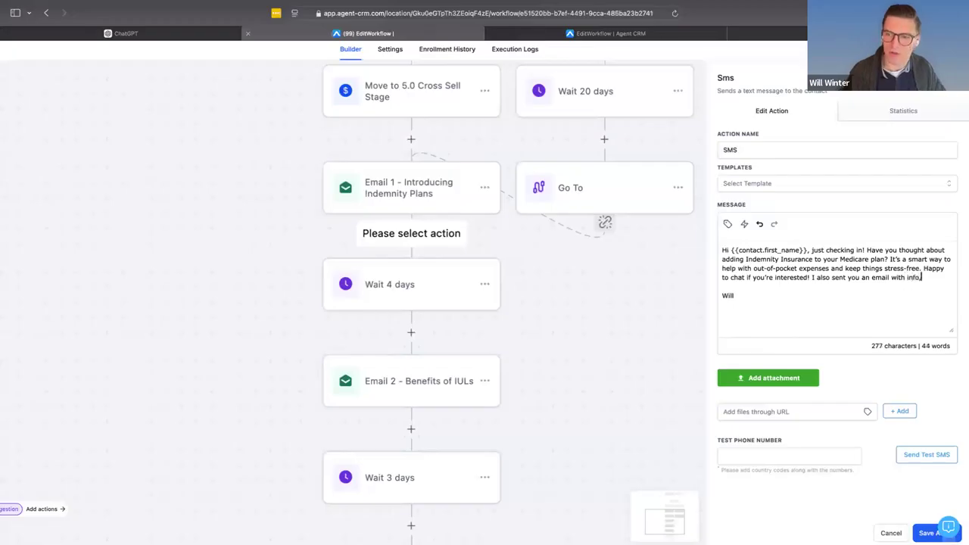
left_click(924, 532)
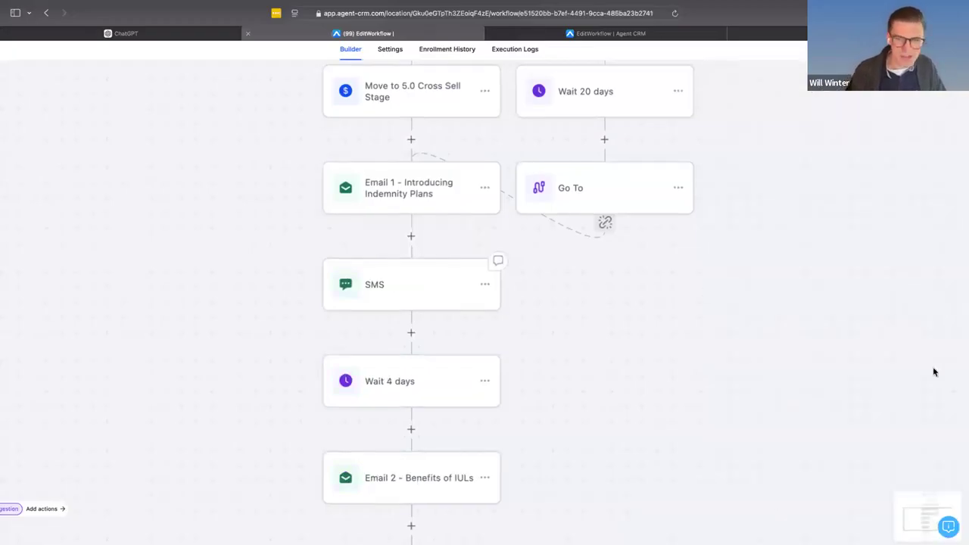
- Review the saved SMS message and the workflow's sequence from the trigger through the emails and waits
left_click(438, 286)
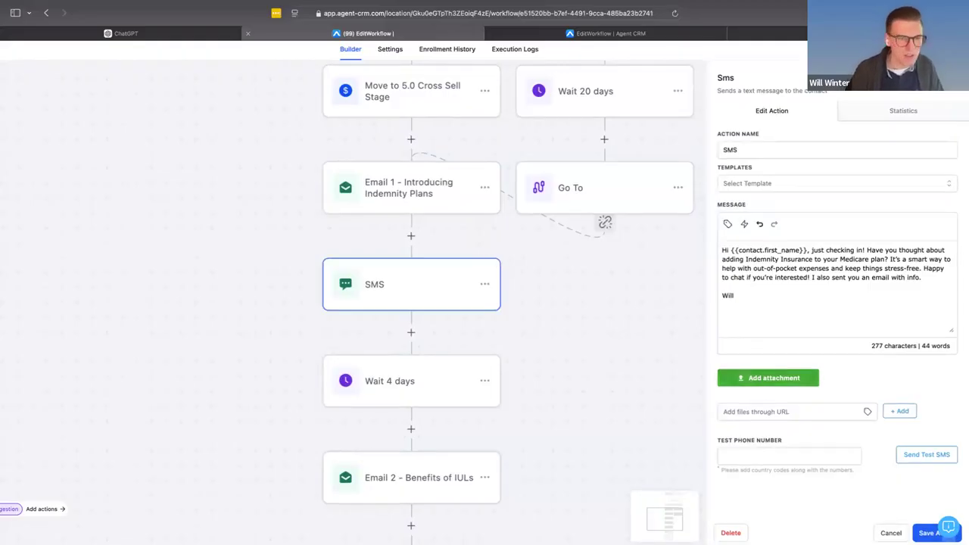
left_click(891, 533)
scroll(489, 359, "down", 2)
scroll(408, 298, "down", 1)
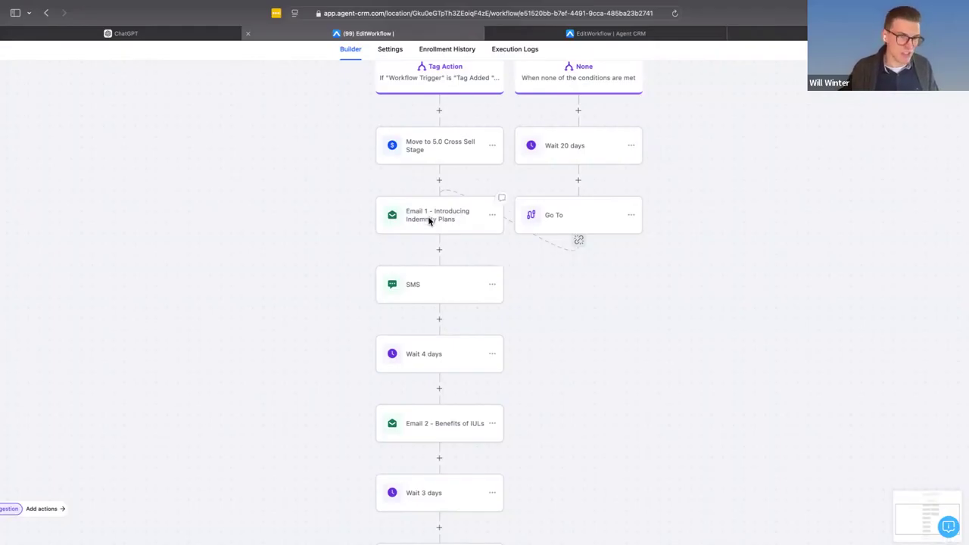
scroll(428, 221, "up", 10)
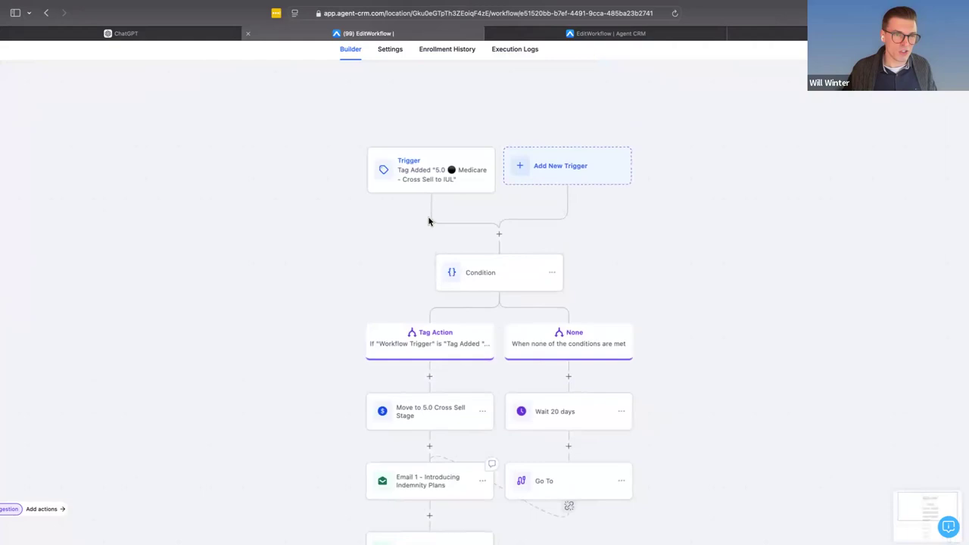
scroll(429, 222, "up", 3)
scroll(429, 221, "down", 6)
scroll(428, 221, "down", 3)
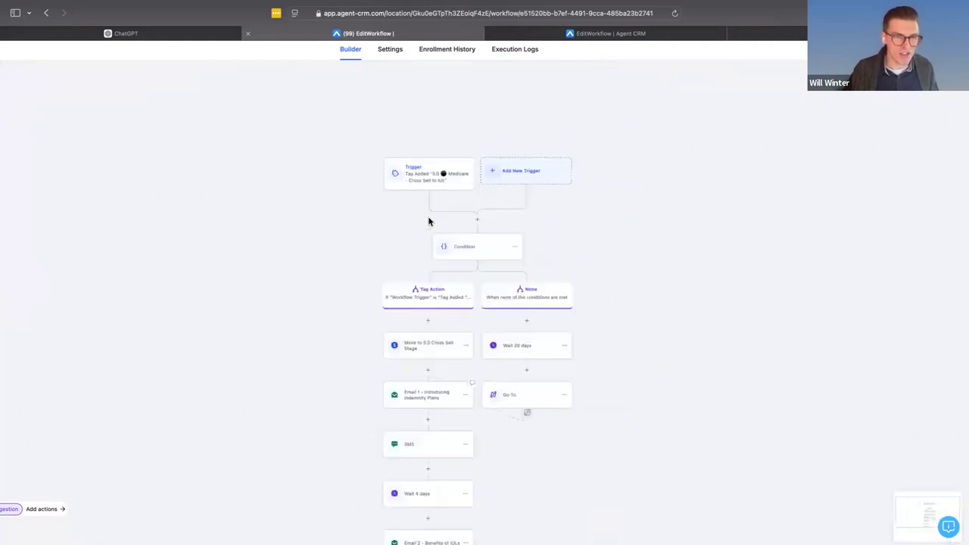
- Open the template of Email 1 - Introducing Indemnity Plans for editing and copy its whole body text
left_click(403, 381)
mouse_move(748, 403)
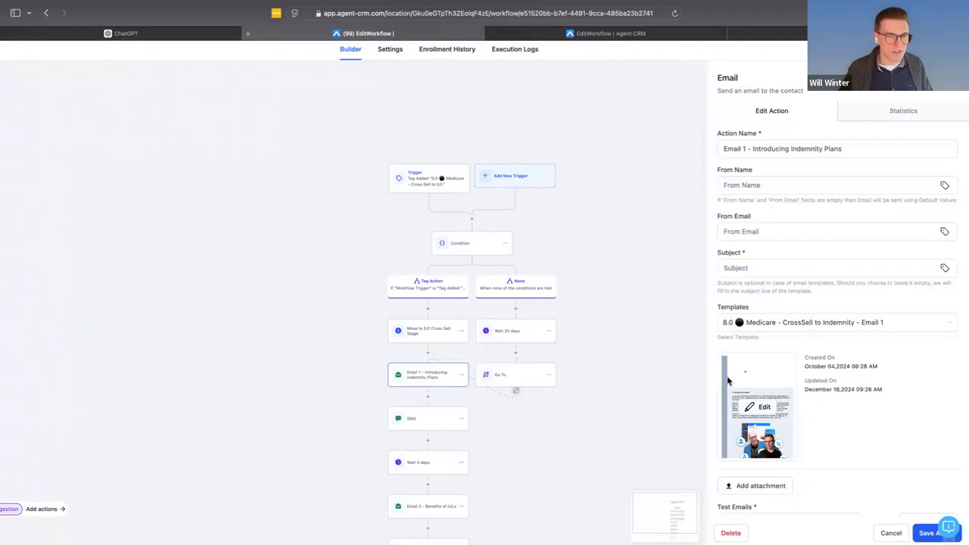
left_click(757, 409)
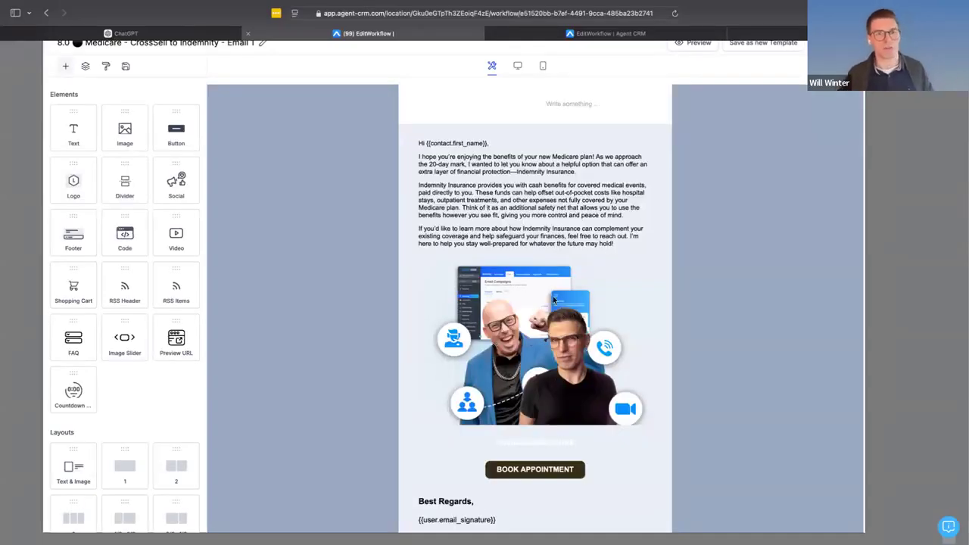
left_click(562, 179)
key("super+a")
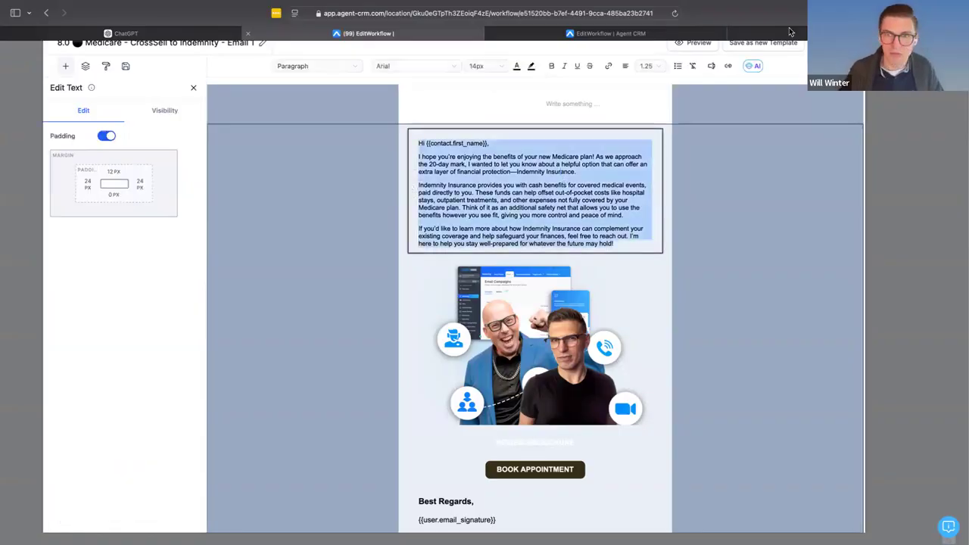
- Ask ChatGPT for a simple cross-sell campaign introducing AUL, annuities, indemnity, pet and mortgage insurance after a Medicare sale, pasting the copied email as the template
left_click(118, 33)
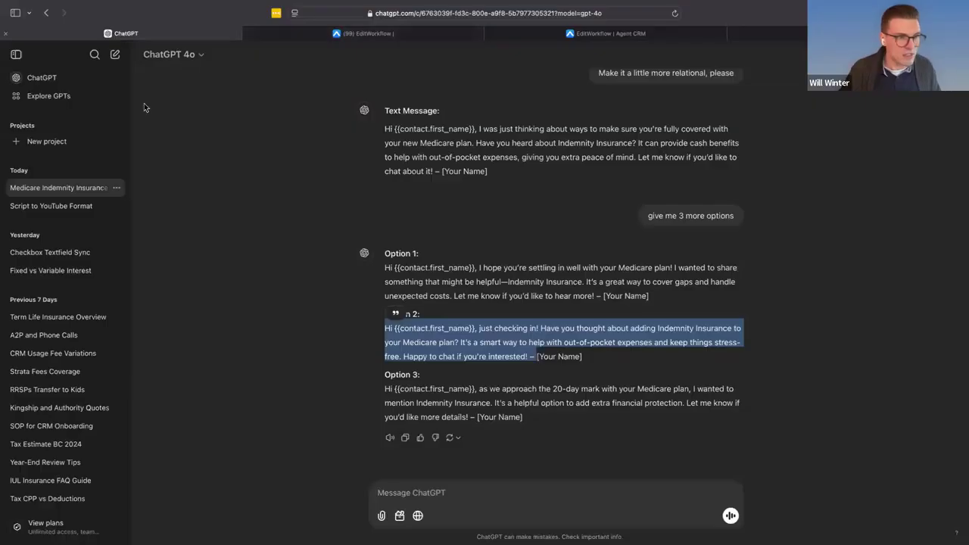
left_click(462, 497)
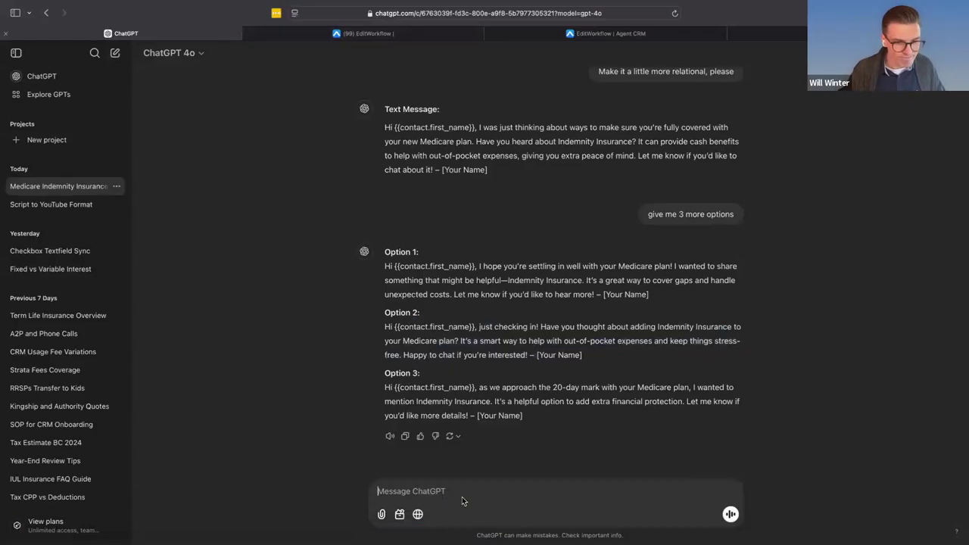
key("F5")
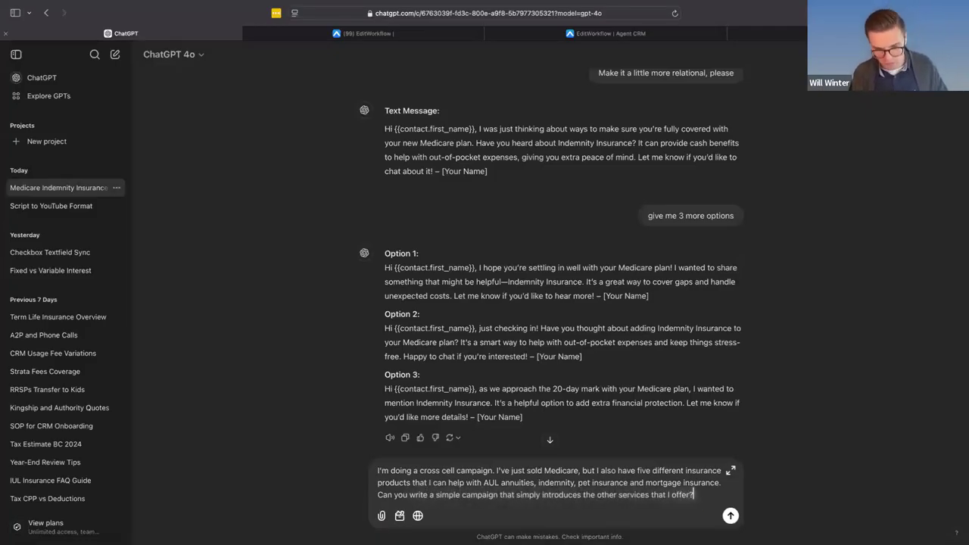
key("shift+Return")
key("shift+Return")
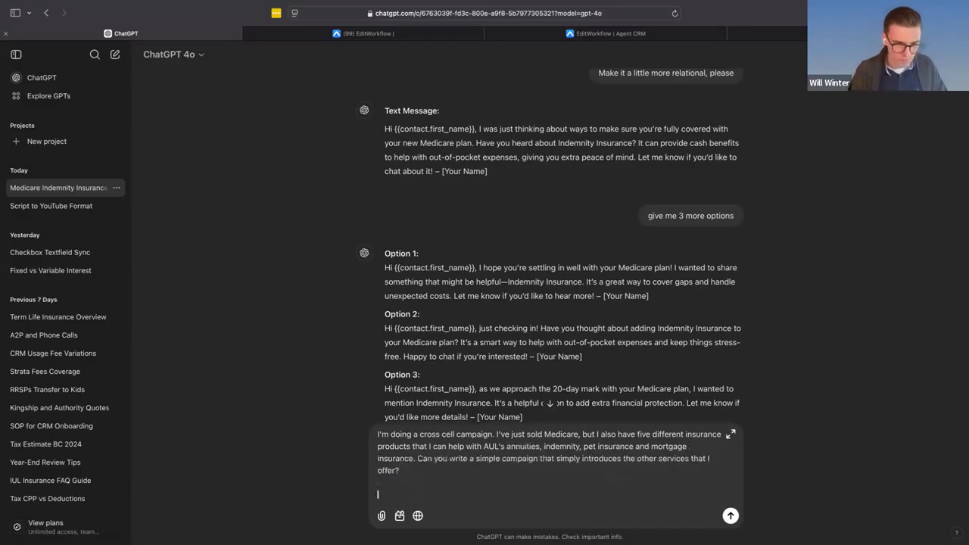
type("Here's a template:")
key("super+v")
key("Return")
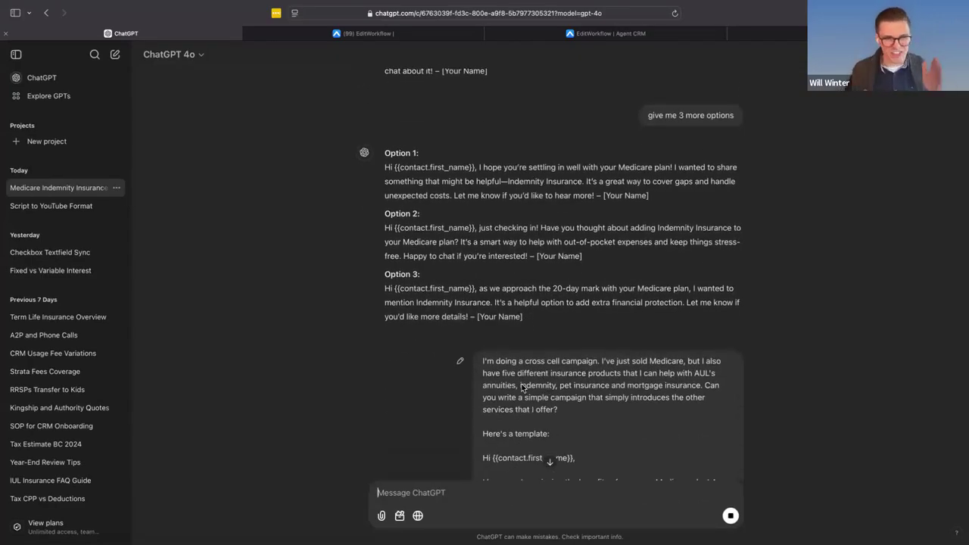
scroll(522, 387, "down", 10)
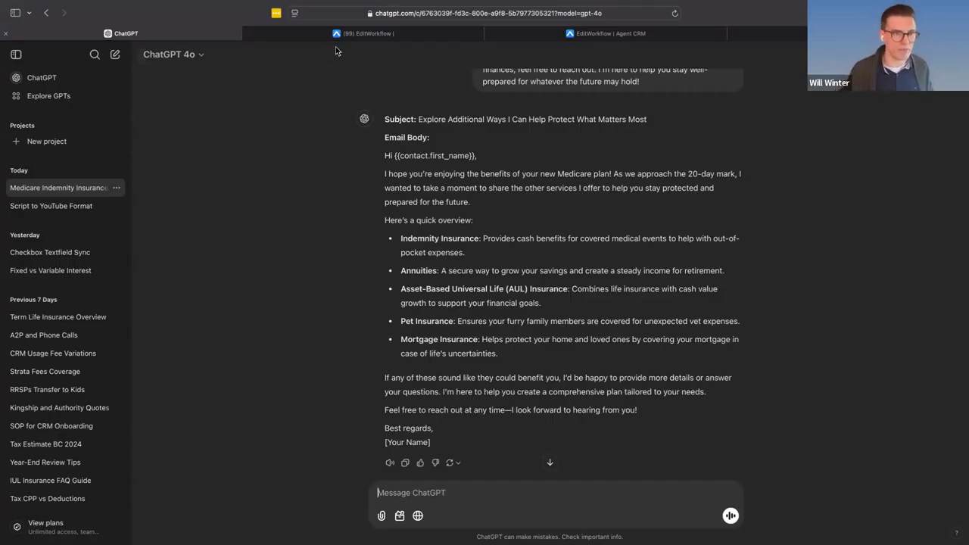
- Back in Agent CRM, close the email template and leave the Medicare - Cross Sell to IUL workflow, discarding the unsaved changes
left_click(363, 34)
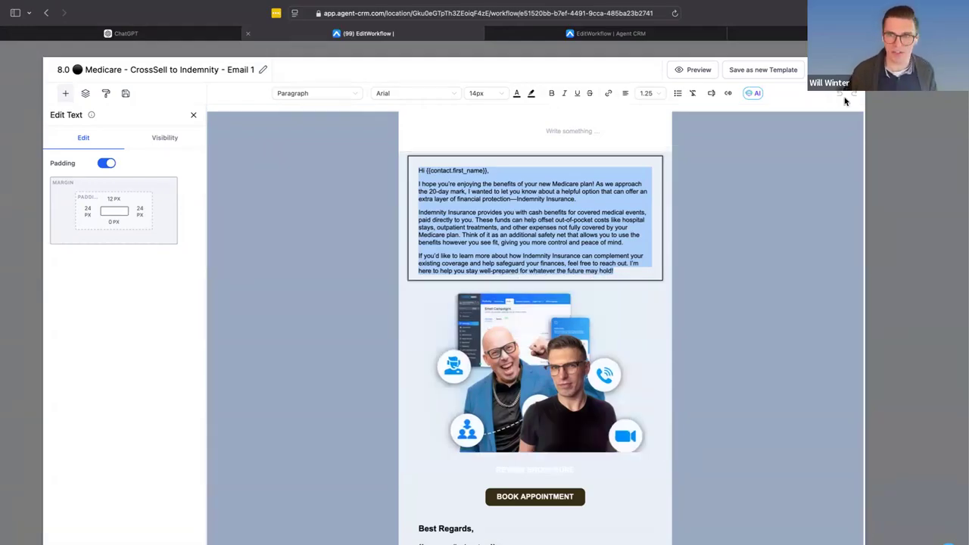
left_click(851, 70)
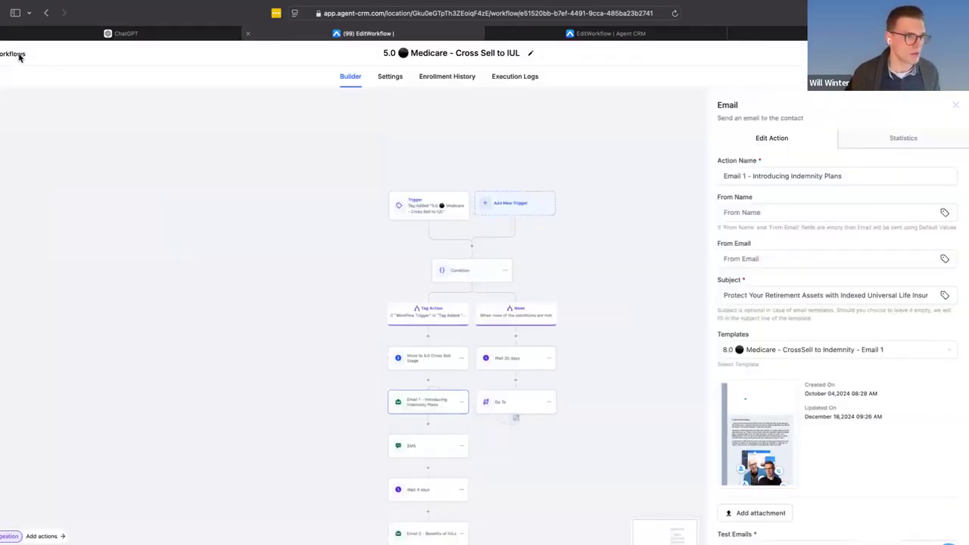
scroll(20, 58, "down", 2)
left_click(20, 55)
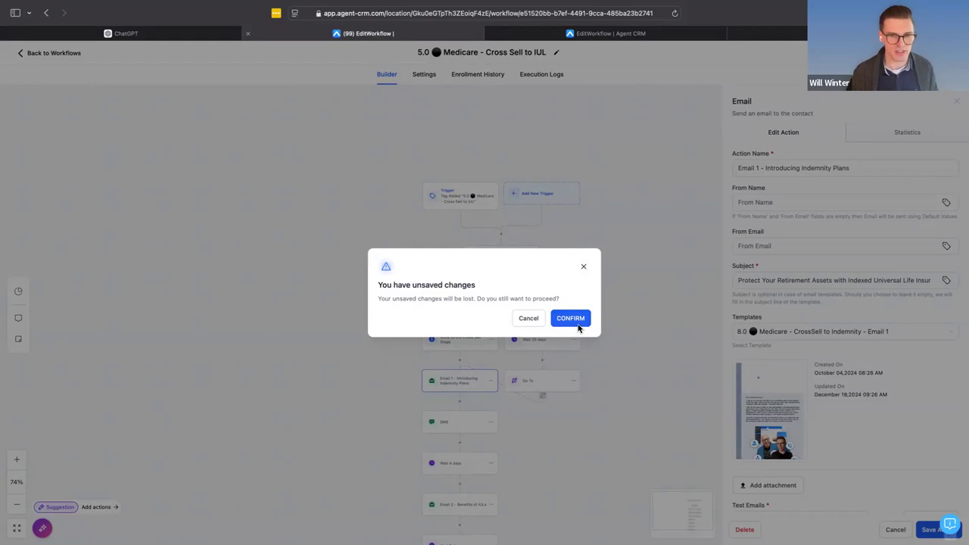
left_click(580, 323)
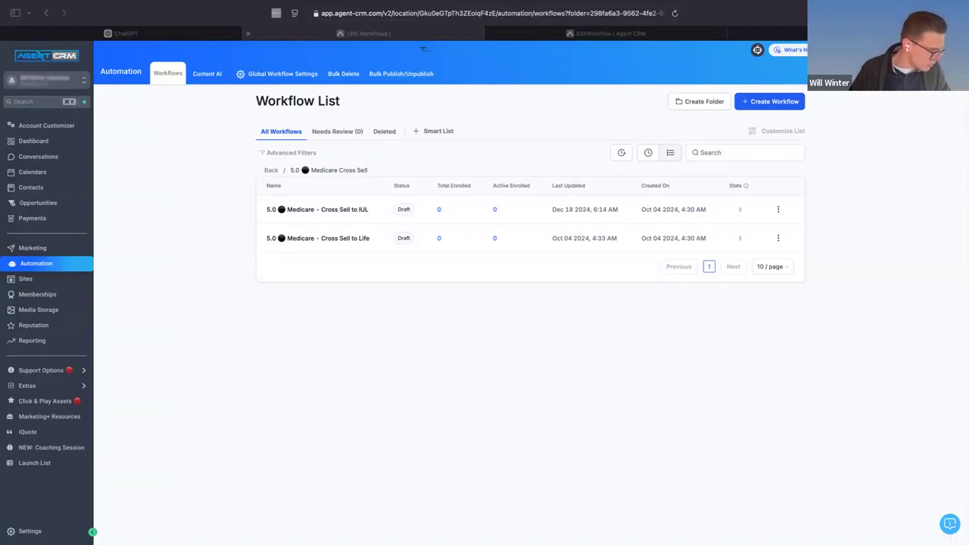
- Examine the sender details of the received agent email in Gmail, comparing the from address with the domain it was sent via
left_click_drag(501, 278, 505, 274)
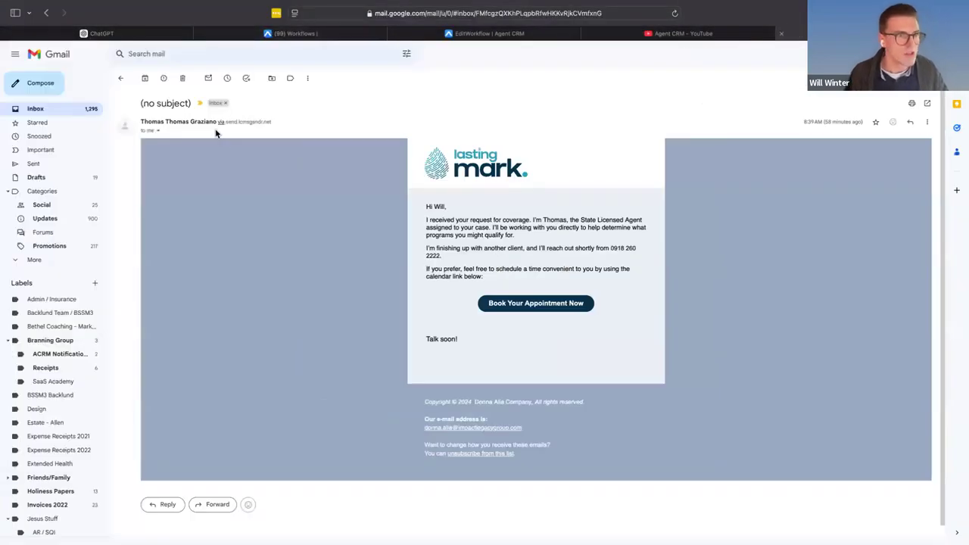
scroll(216, 133, "up", 5)
scroll(217, 132, "up", 1)
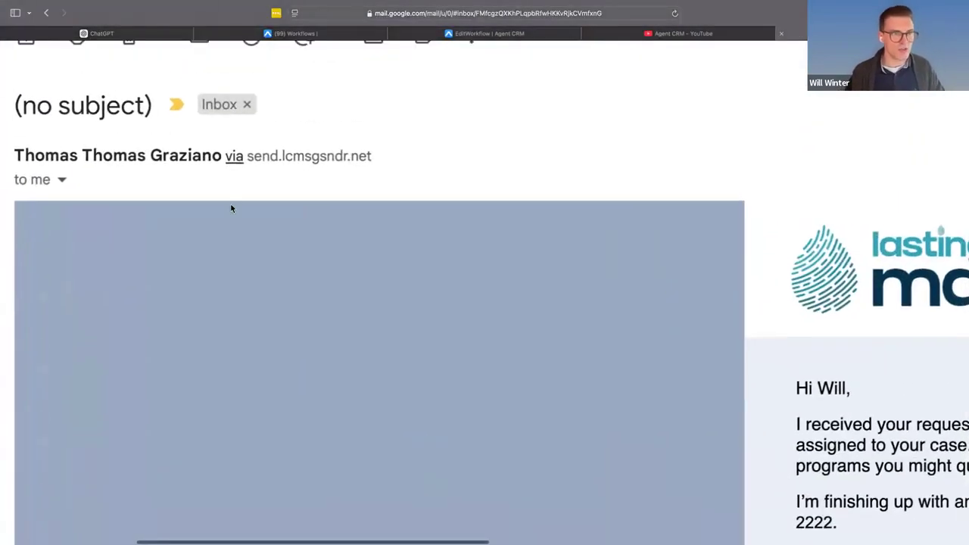
scroll(232, 209, "up", 1)
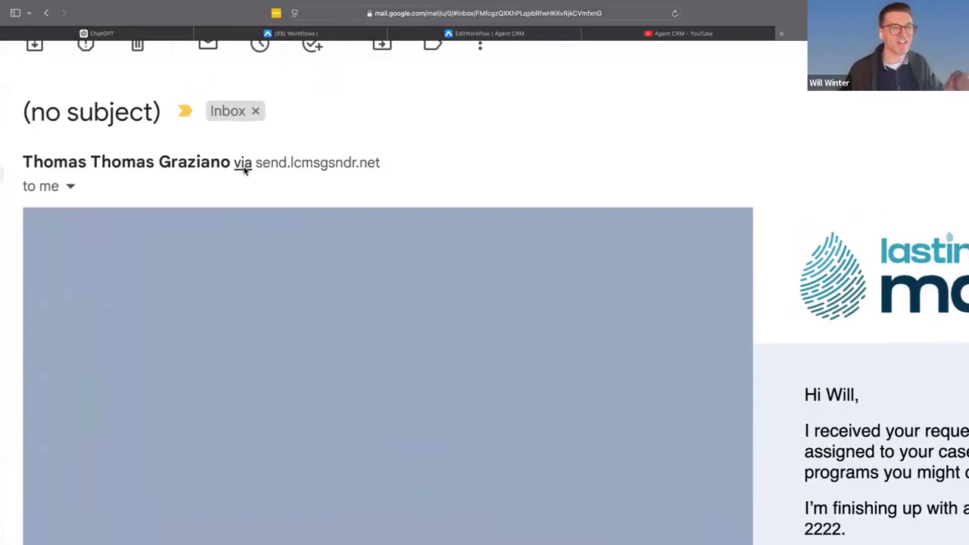
left_click_drag(394, 175, 257, 165)
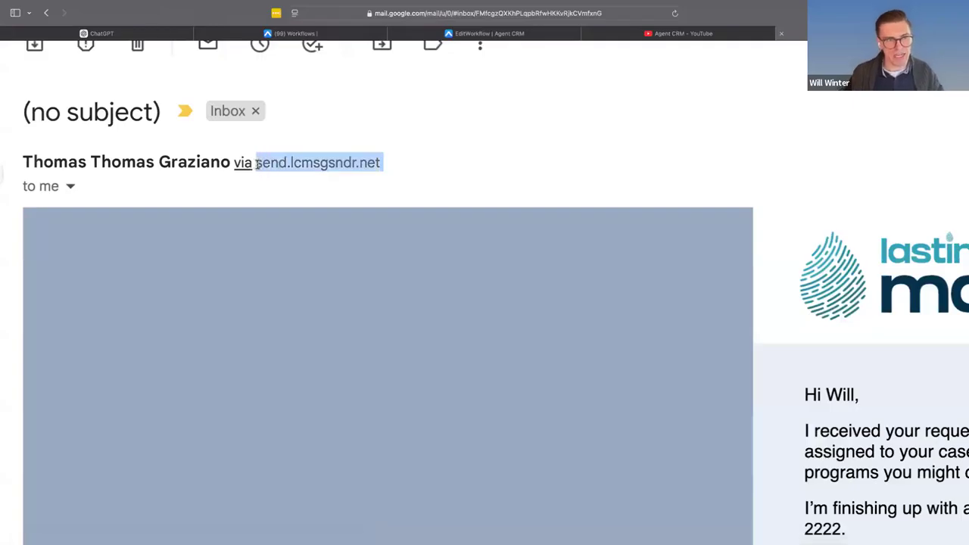
left_click(72, 187)
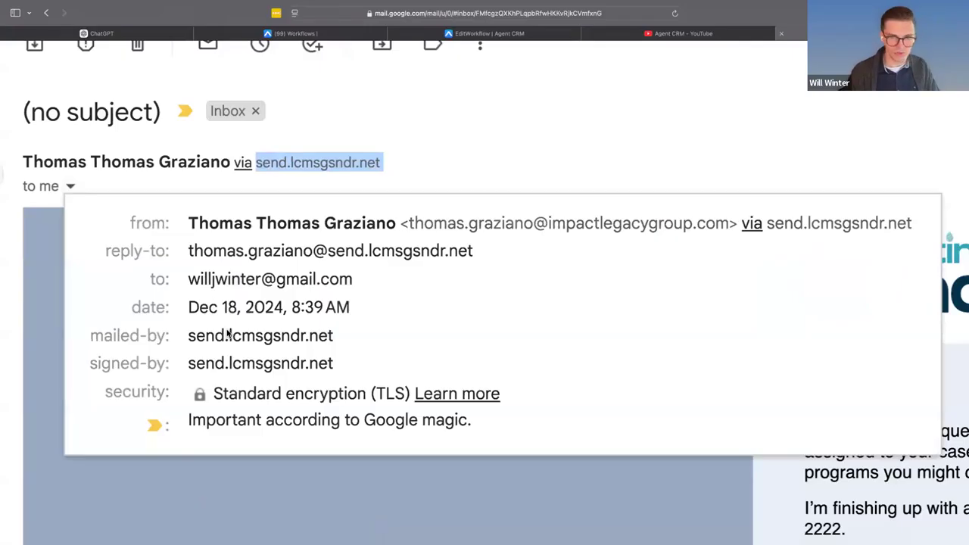
left_click_drag(419, 229, 725, 227)
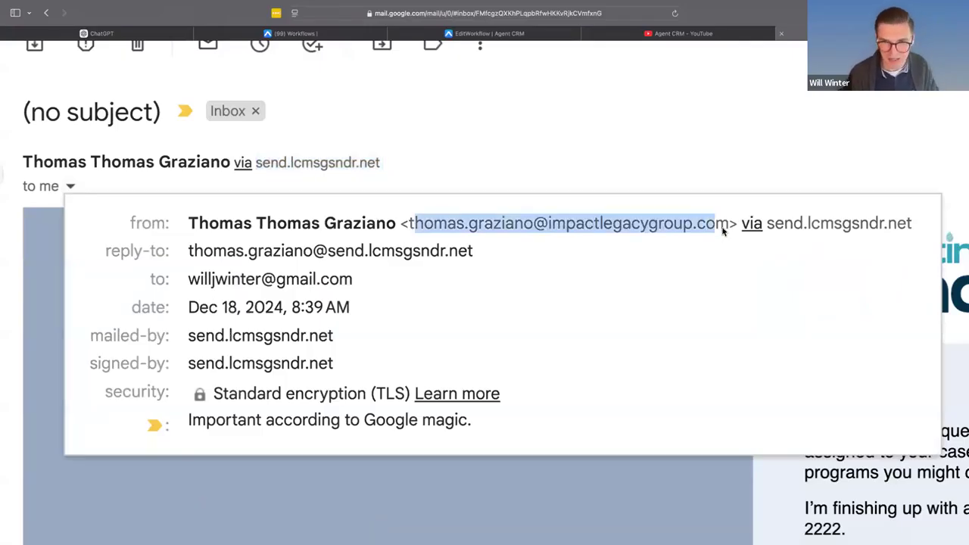
left_click(792, 169)
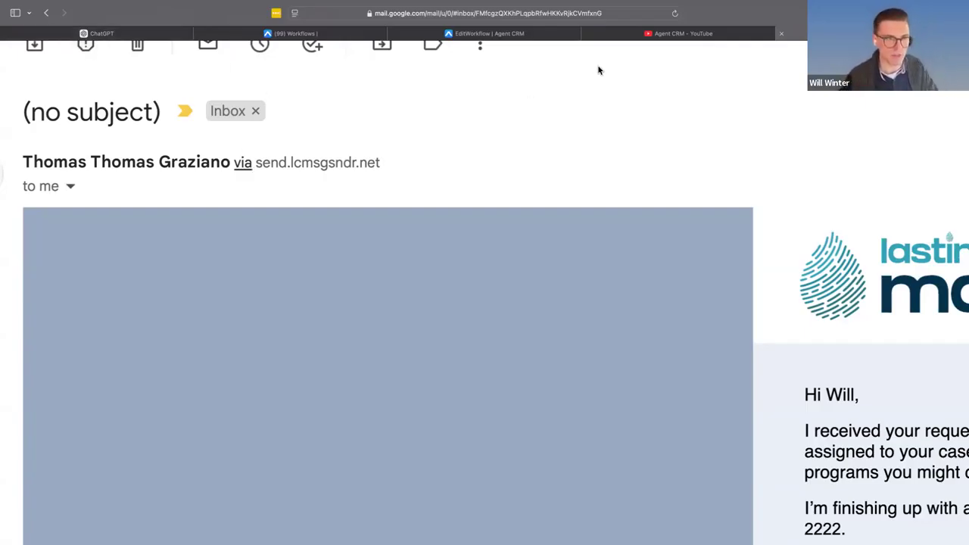
- Switch to Agent CRM and open the Email Services settings
left_click(299, 34)
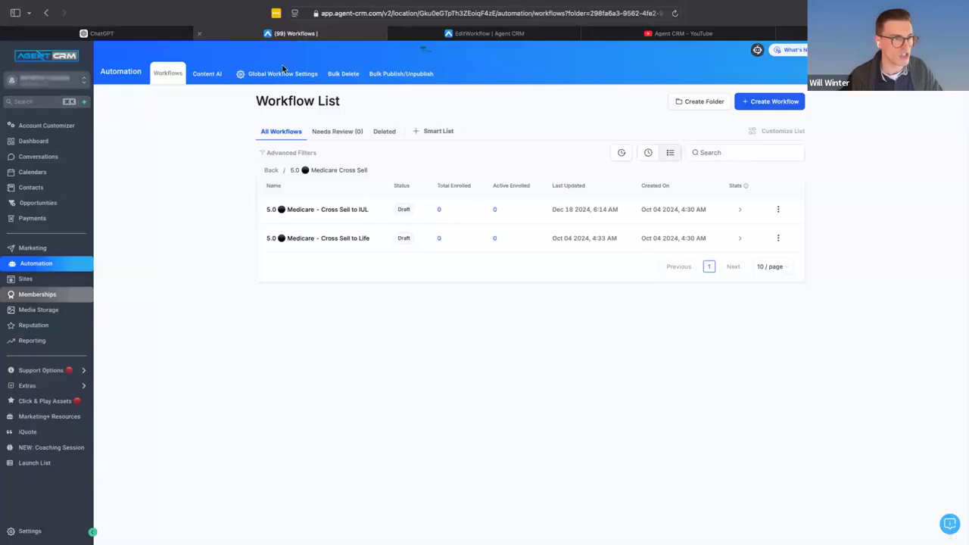
left_click(51, 533)
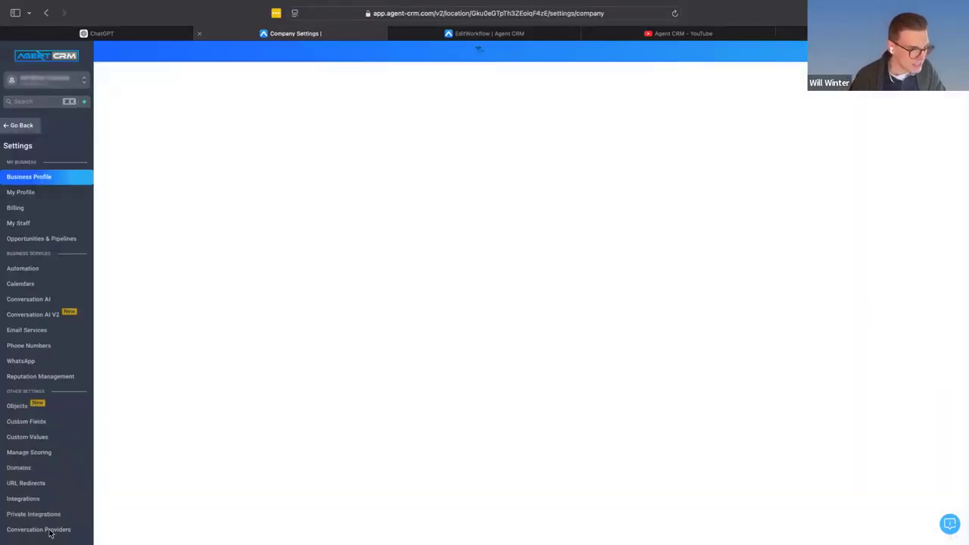
left_click(66, 332)
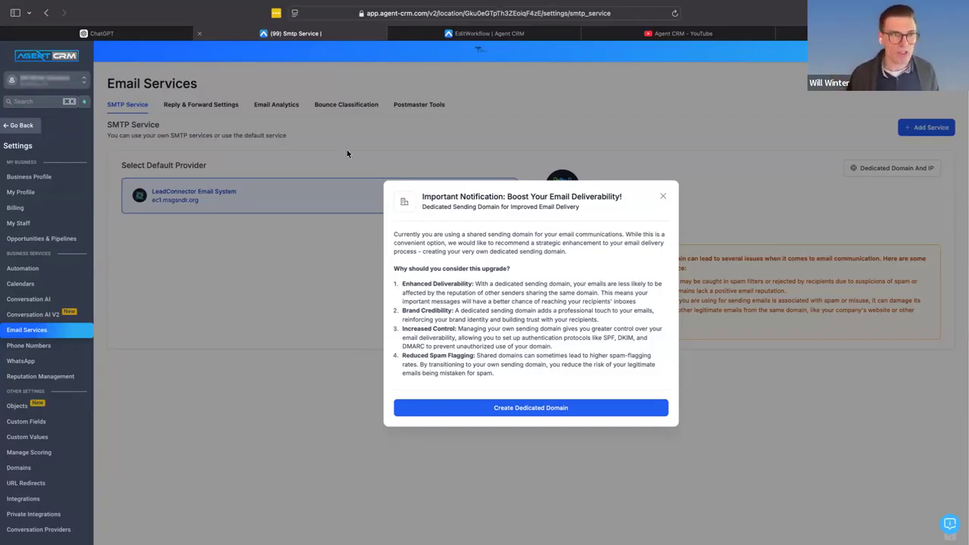
- Ask ChatGPT "I have horrible email deliverability can you give me a plan for how to increase it?"
left_click(142, 32)
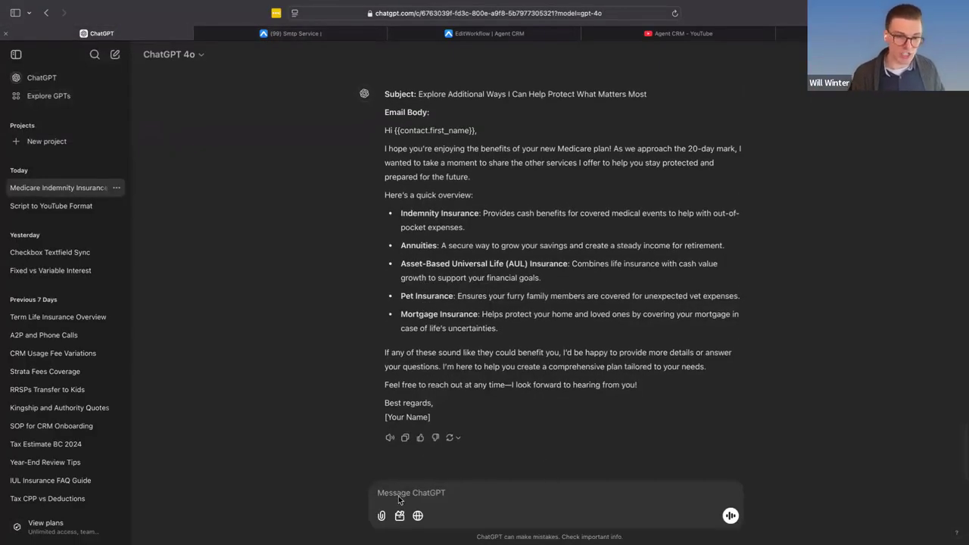
left_click(378, 502)
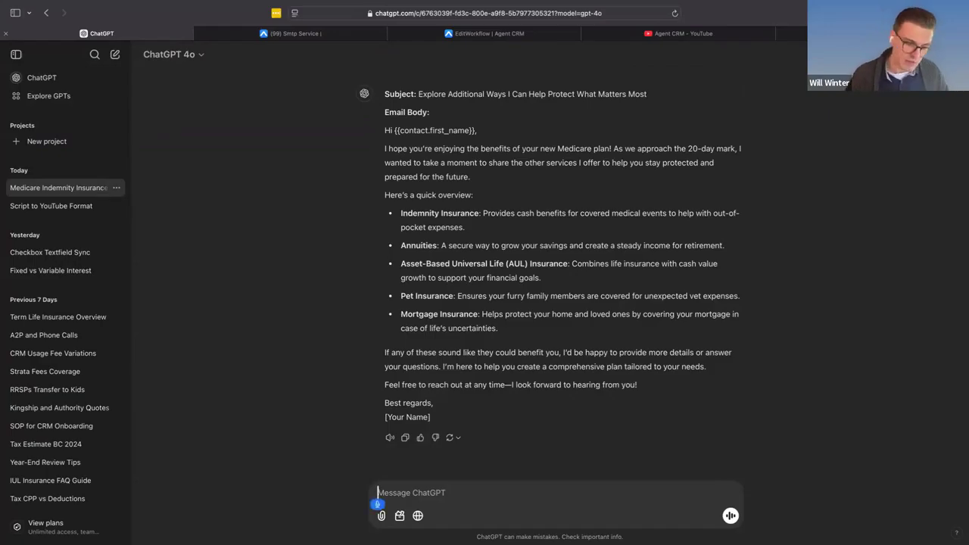
type("I have horrible")
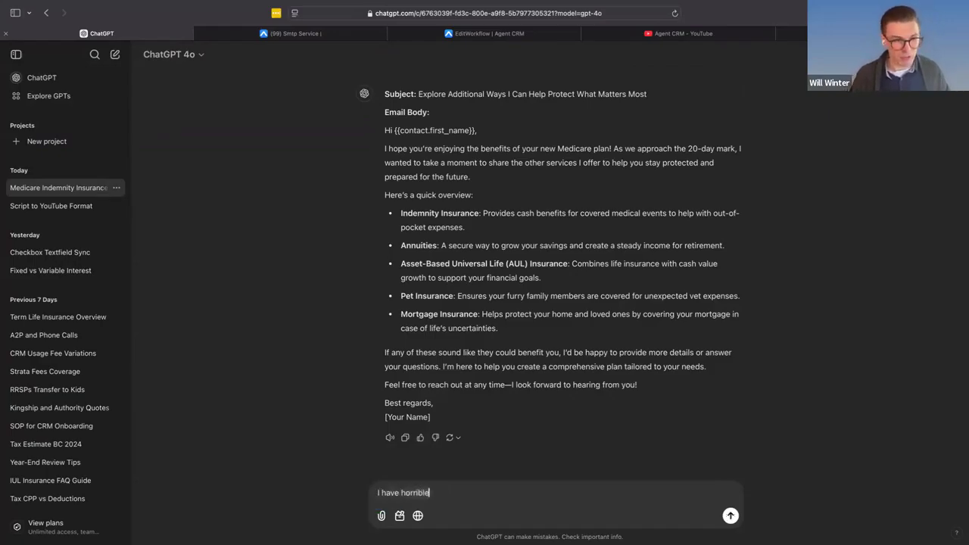
type(" email deliverability can you give me")
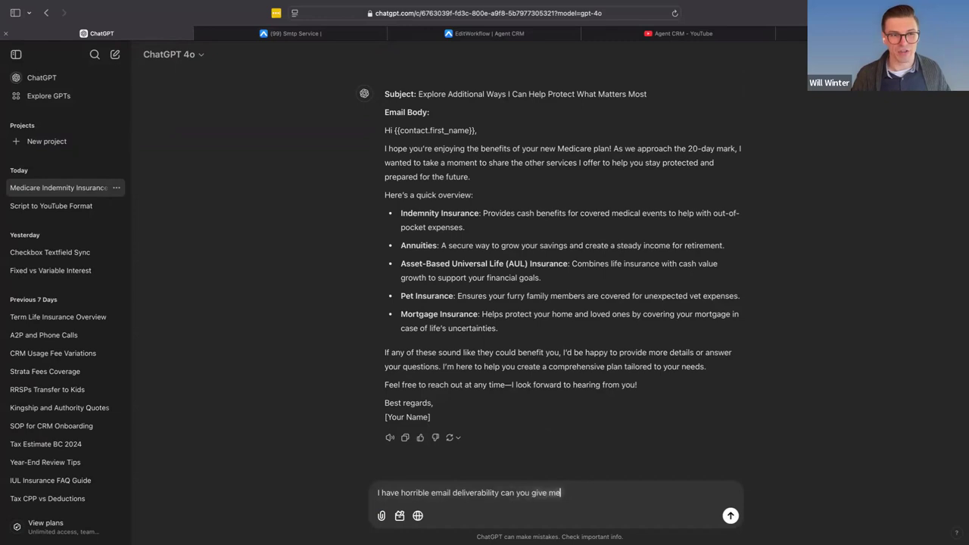
type(" a plan for how to increase it?")
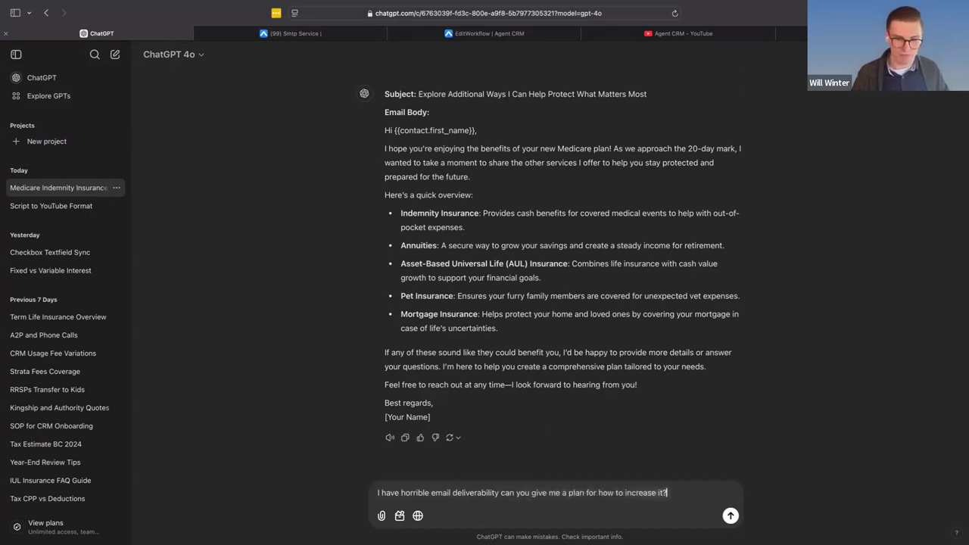
key("Return")
type("And")
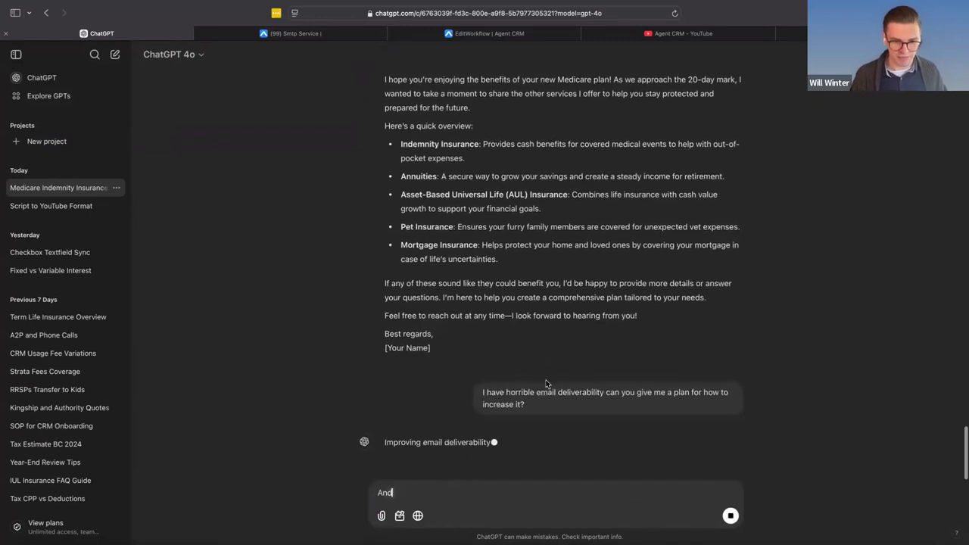
type(" ChatGPT is going to actually give")
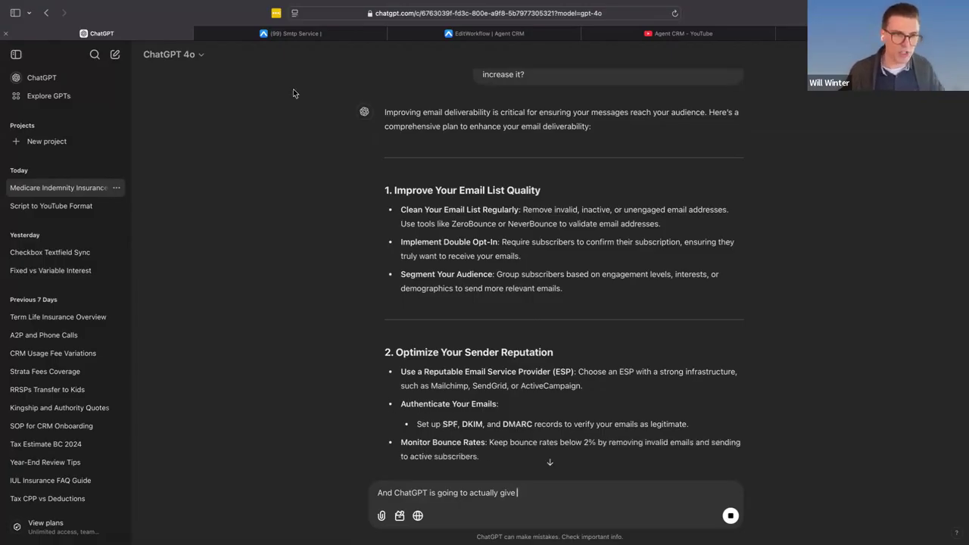
- Return to Agent CRM, dismiss the dedicated sending domain notification and go from the settings back to the main workflow list
left_click(279, 33)
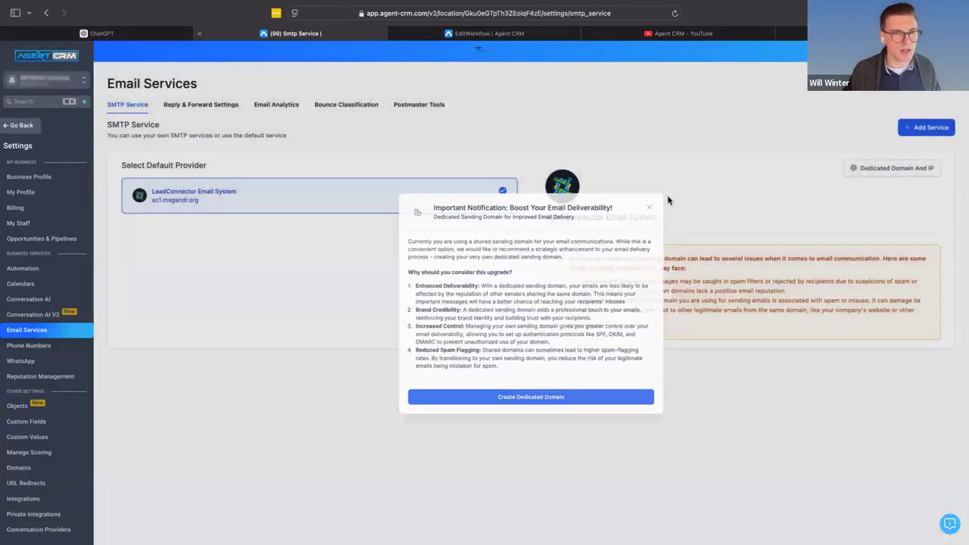
left_click(664, 198)
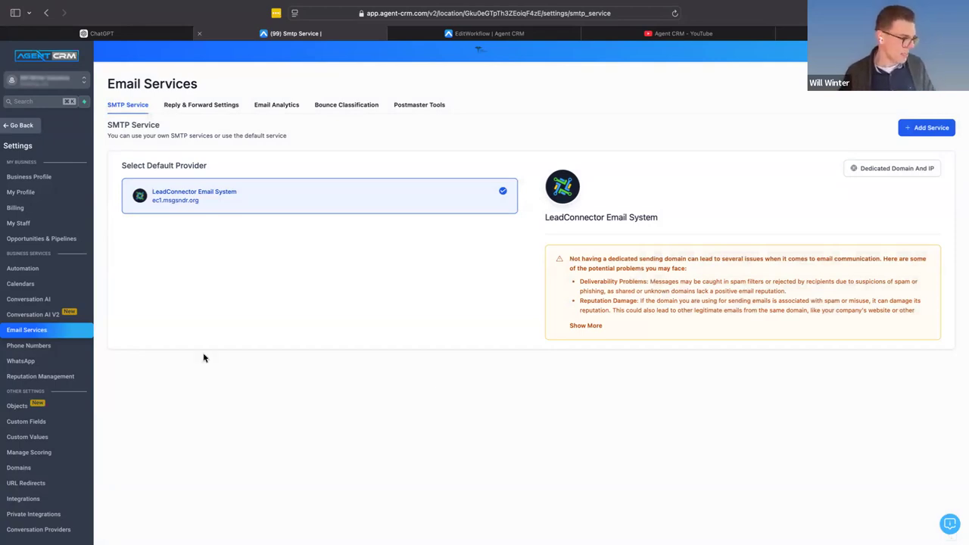
key("super+Tab")
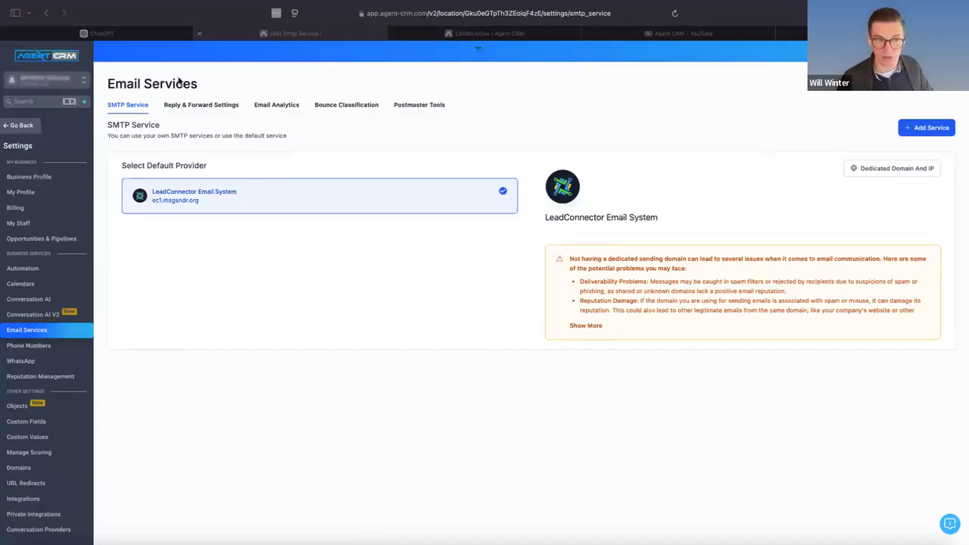
left_click(21, 128)
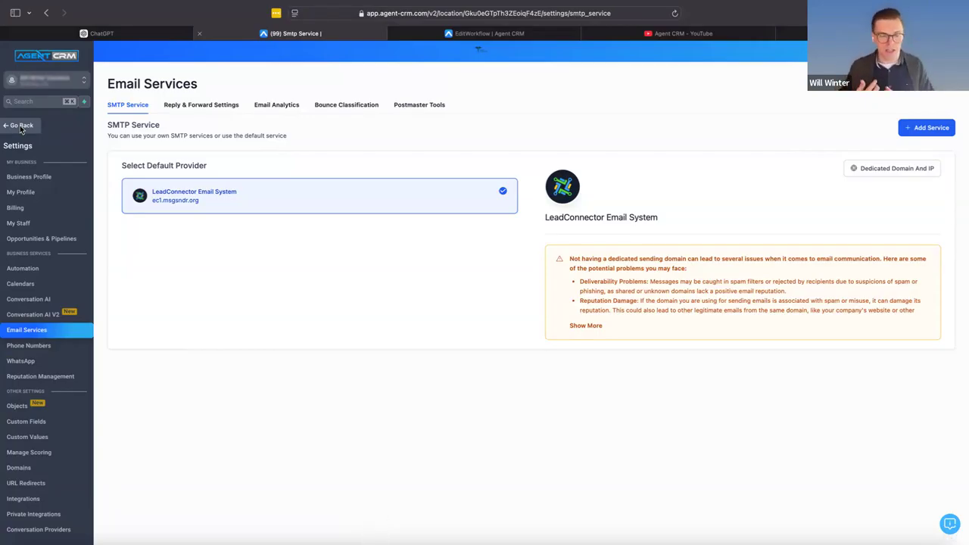
left_click(21, 127)
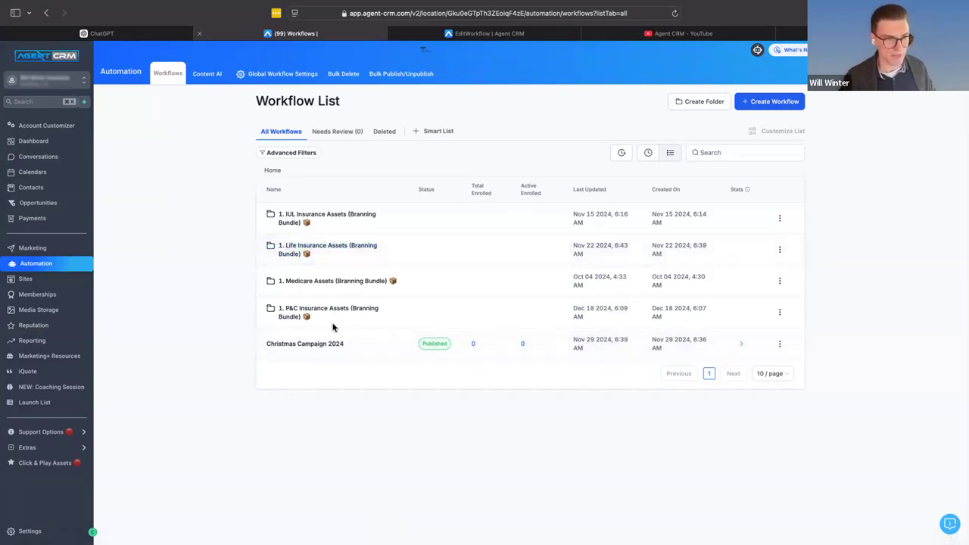
- Look at the cross-sell workflows in the P&C Insurance Assets bundle and return to the main workflow list
left_click(302, 312)
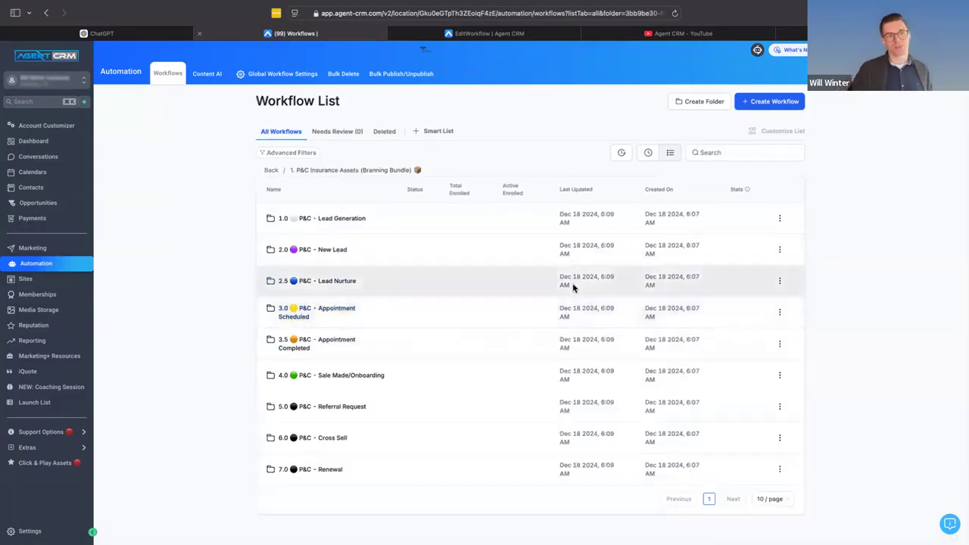
left_click(316, 440)
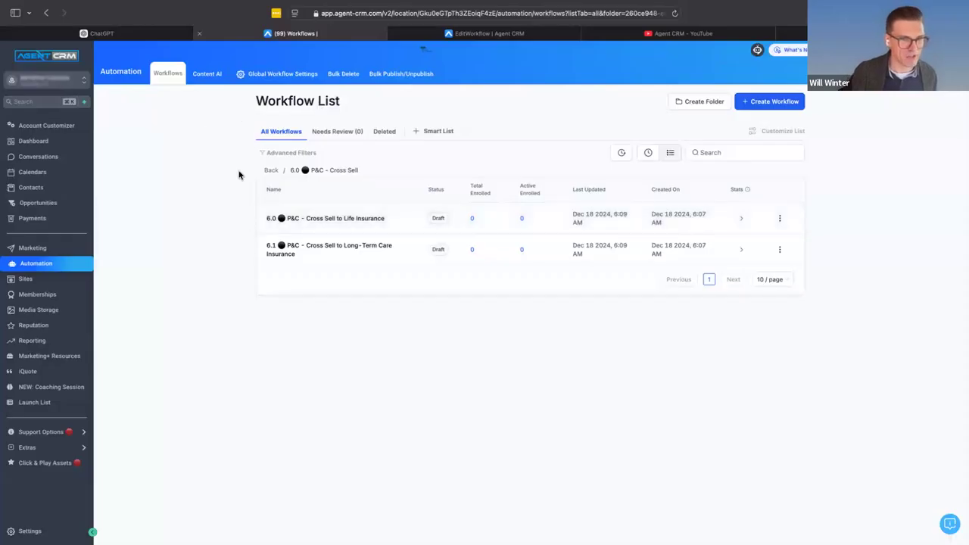
left_click(270, 171)
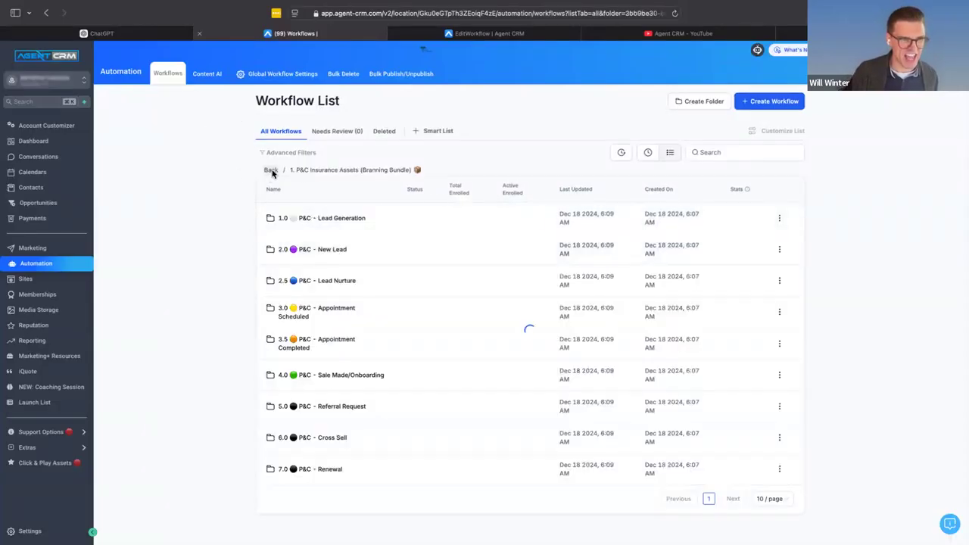
left_click(272, 173)
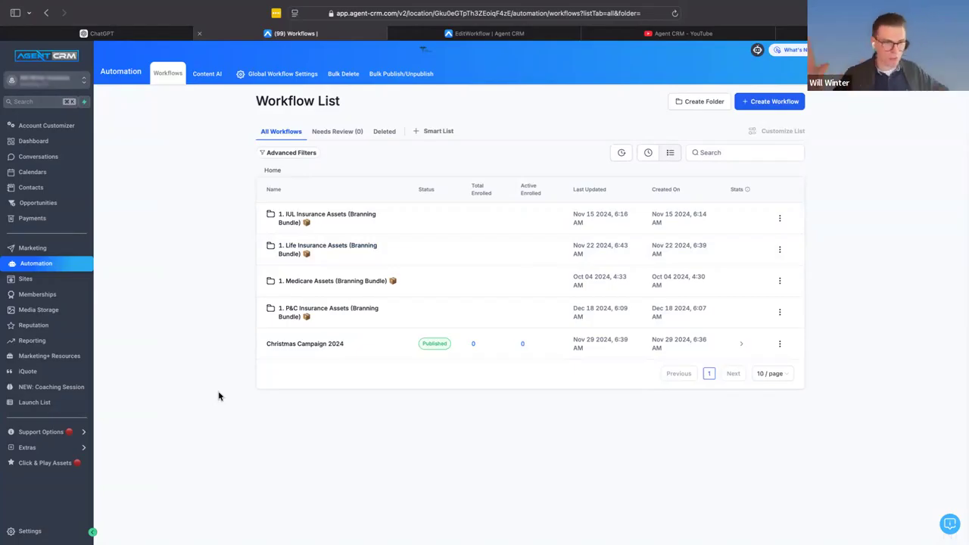
- Open the Medicare - Cross Sell to IUL workflow from the Medicare Assets bundle's cross-sell folder and review its sequence
left_click(314, 282)
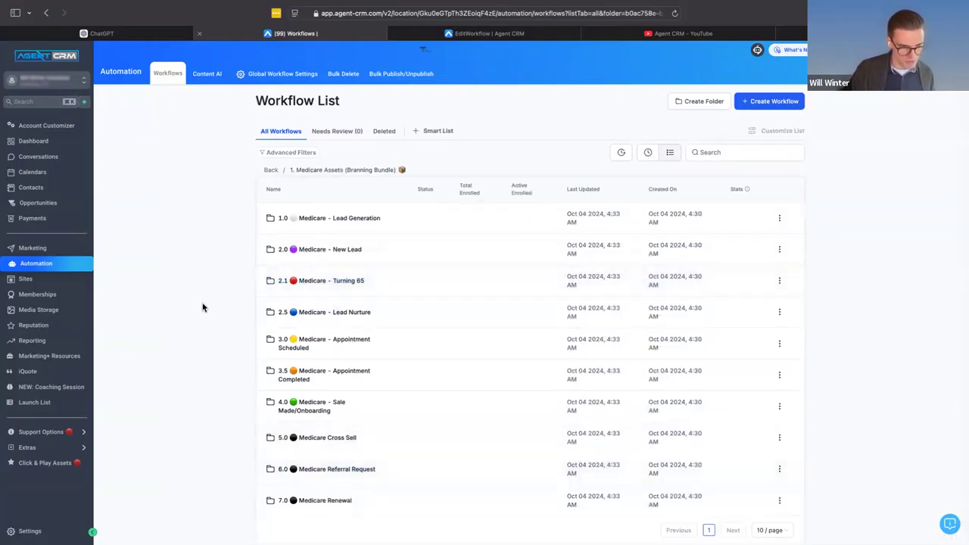
left_click(336, 440)
left_click(363, 209)
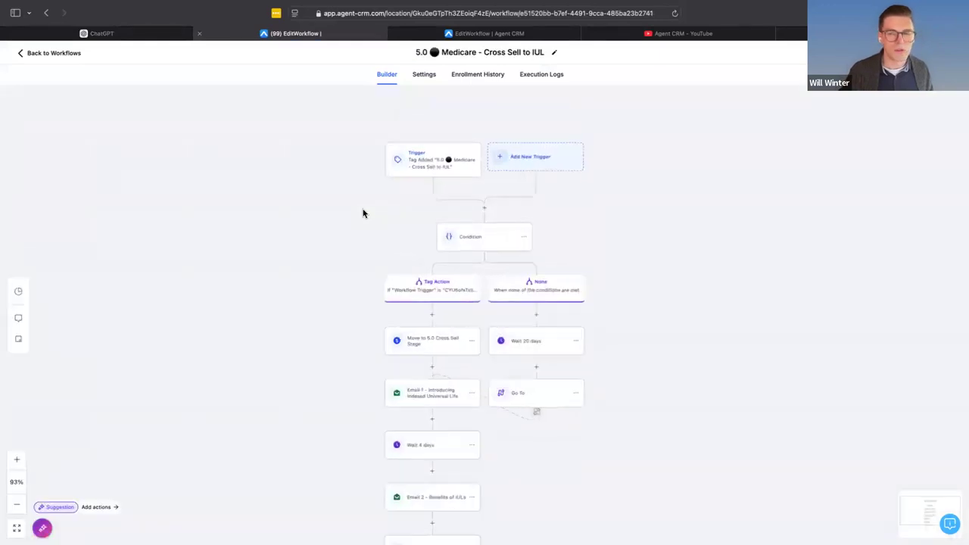
scroll(452, 264, "down", 5)
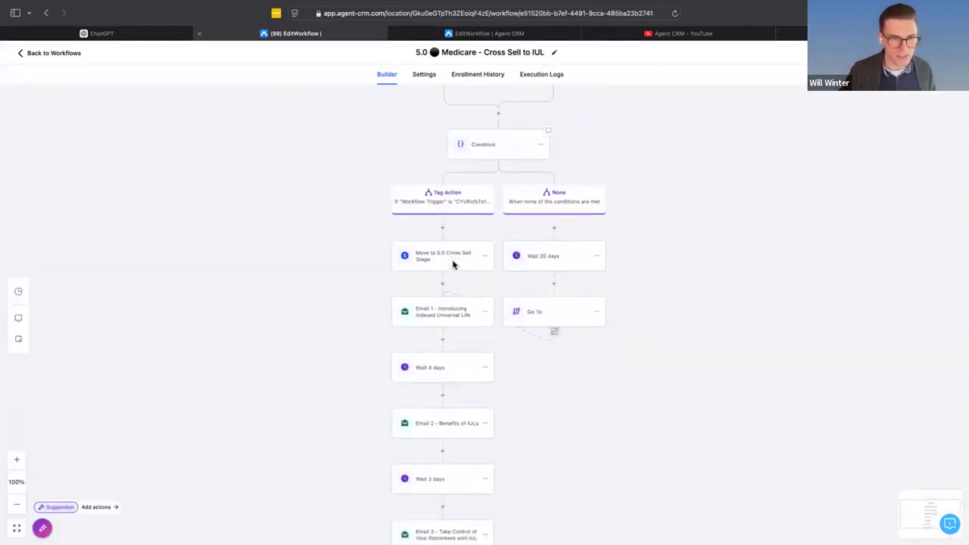
scroll(452, 264, "up", 3)
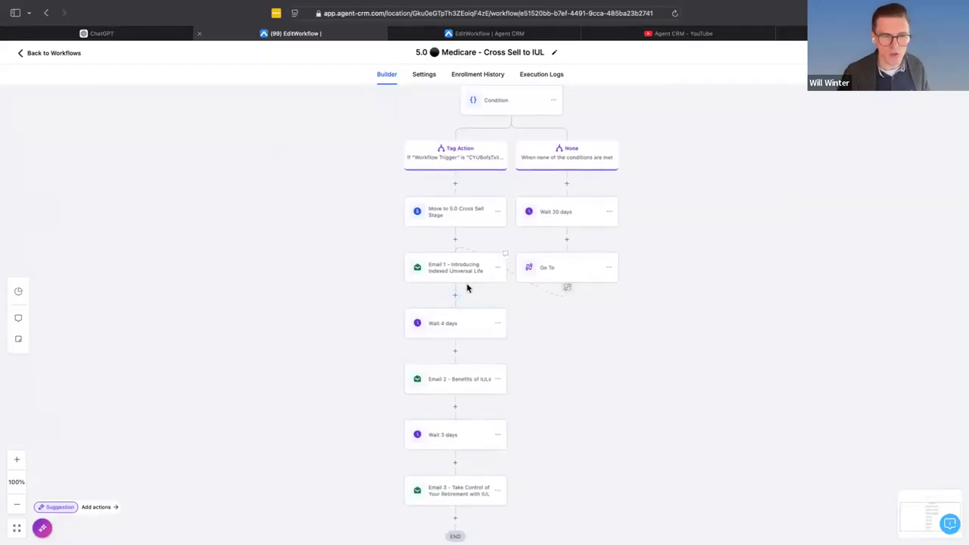
scroll(475, 242, "down", 1)
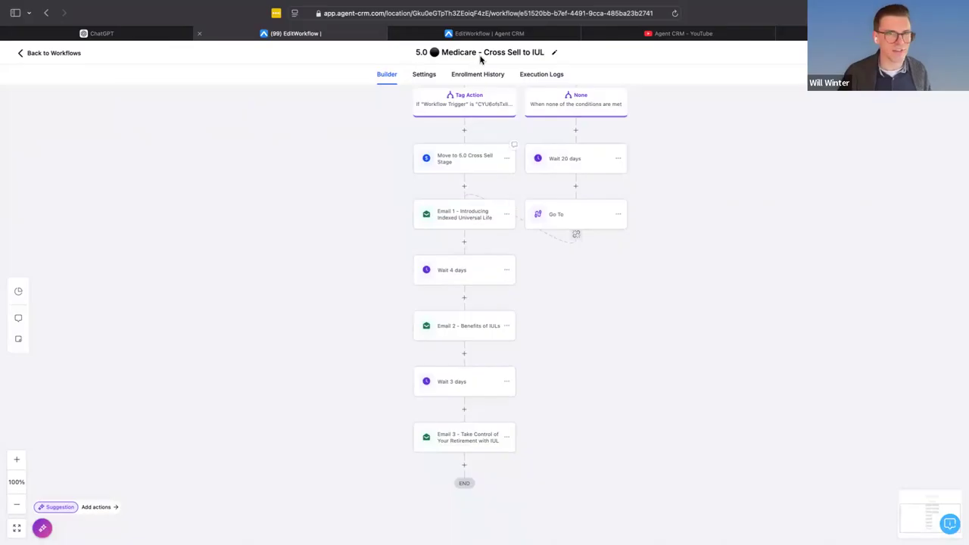
- Check the settings of the Email 1 - Introducing Indexed Universal Life action and save it
left_click(397, 34)
left_click(316, 35)
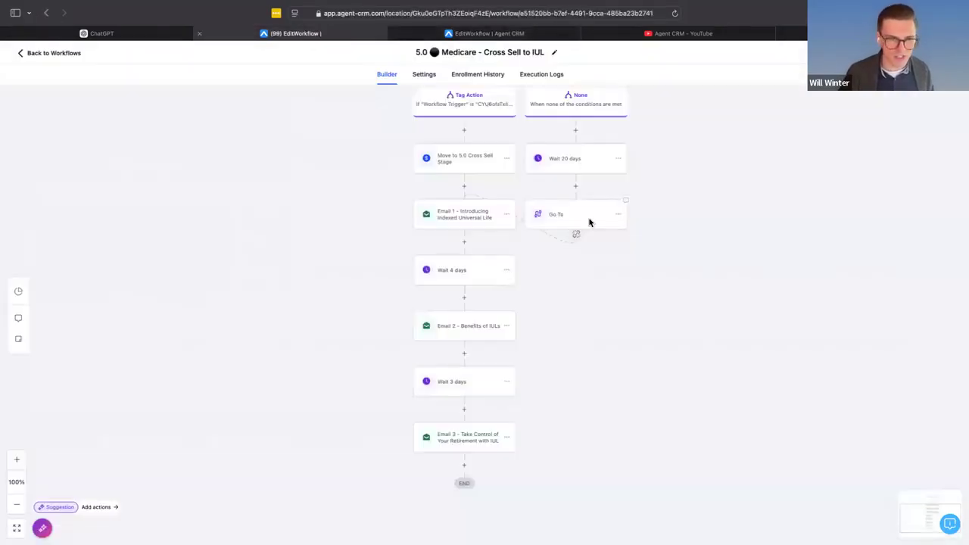
scroll(437, 232, "down", 1)
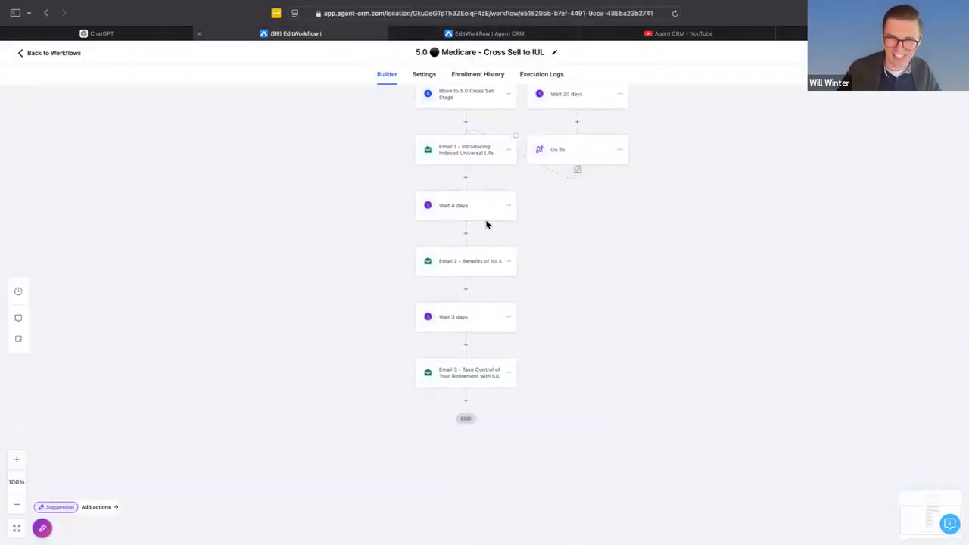
scroll(485, 219, "up", 1)
left_click(449, 217)
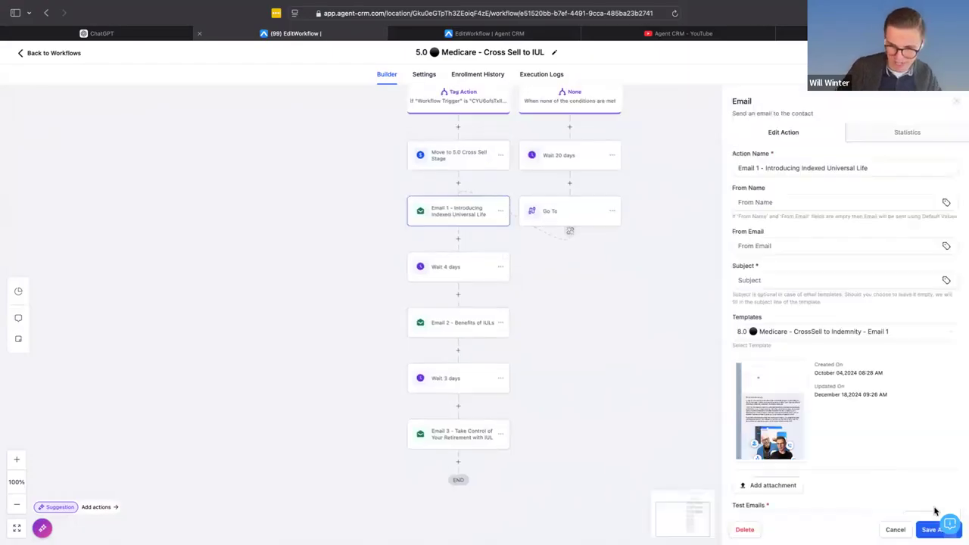
left_click(937, 528)
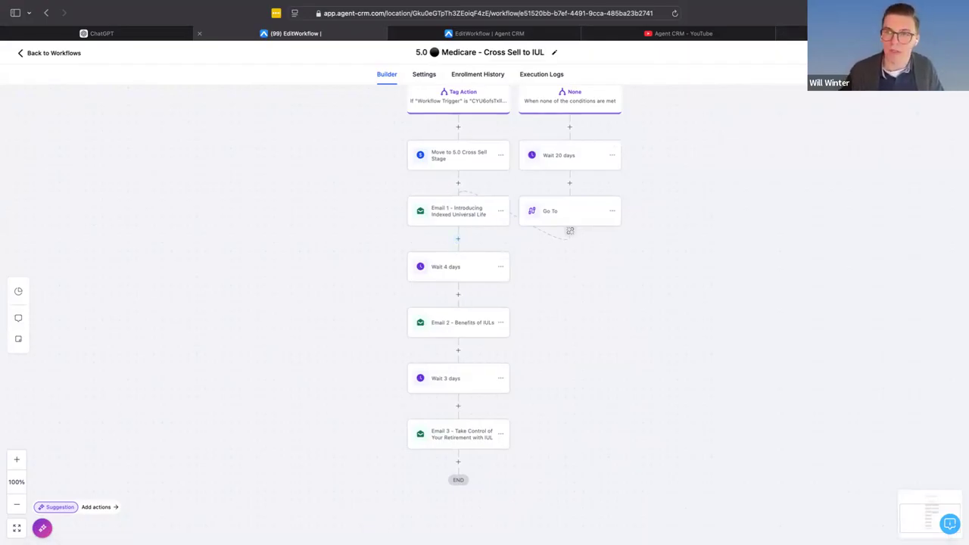
- Open online-voice-recorder.com in a new browser tab
key("super+t")
type("online-voice-recorder.com")
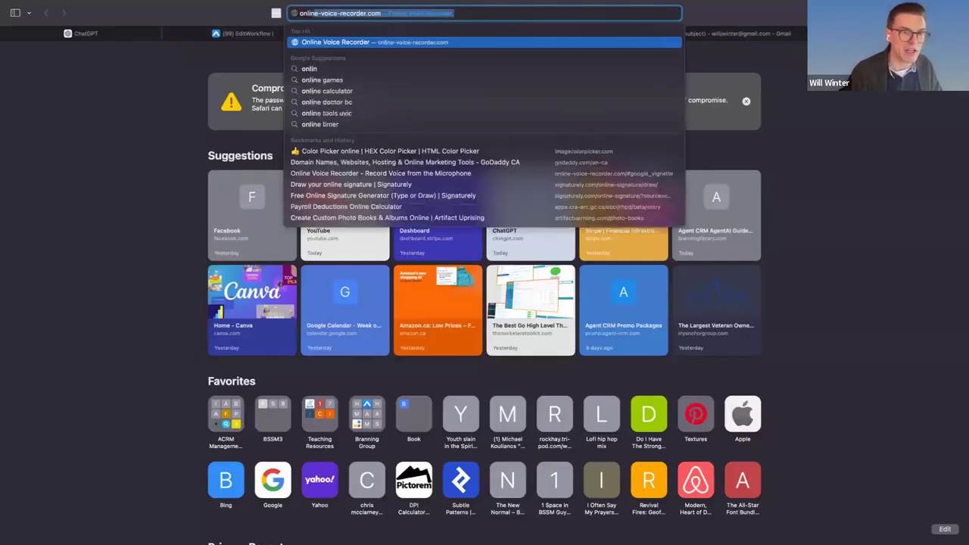
key("Return")
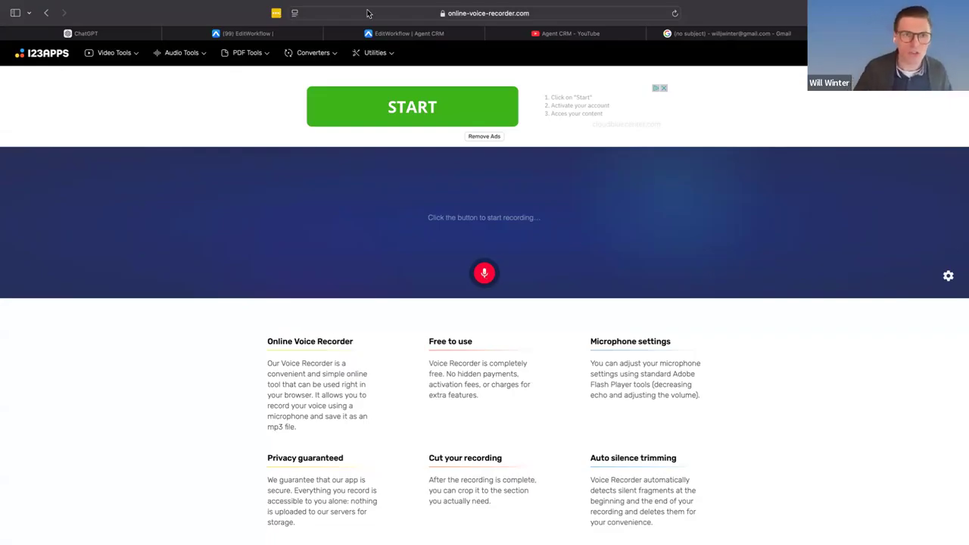
- Switch to ChatGPT, replace the stray draft with "give me a voicemail script for crosselling indemnity insurance", send it and review the script
left_click(76, 35)
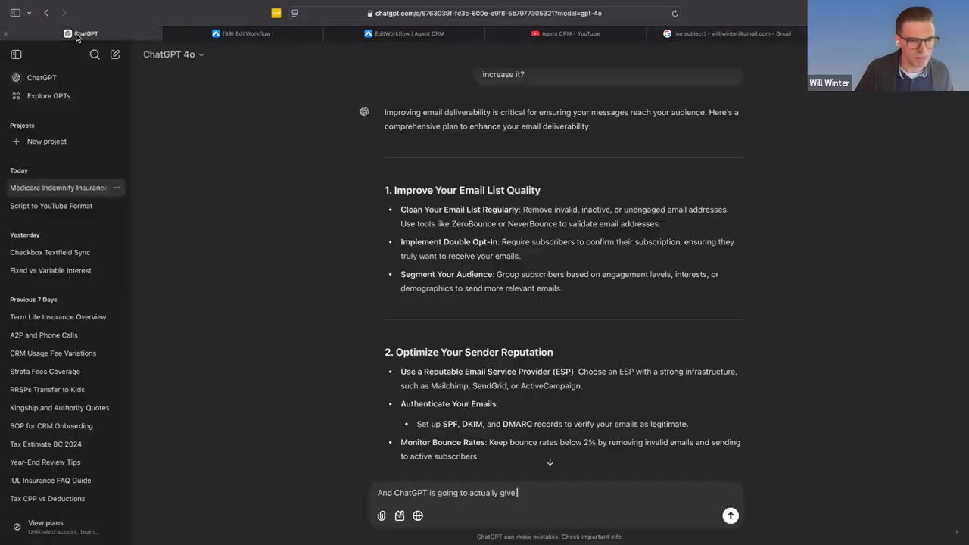
triple_click(462, 498)
type("give me a voicemail script for crosselling indemn")
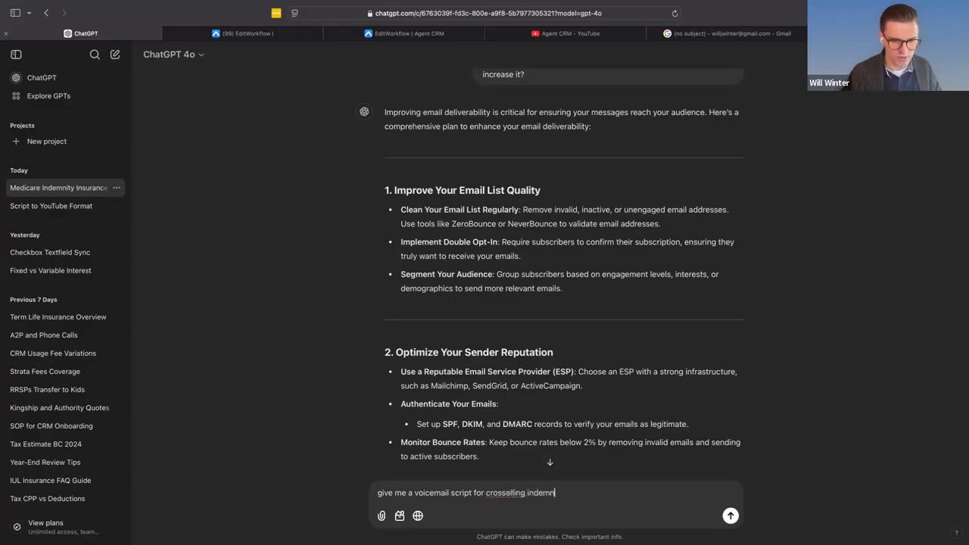
type("ance")
key("Return")
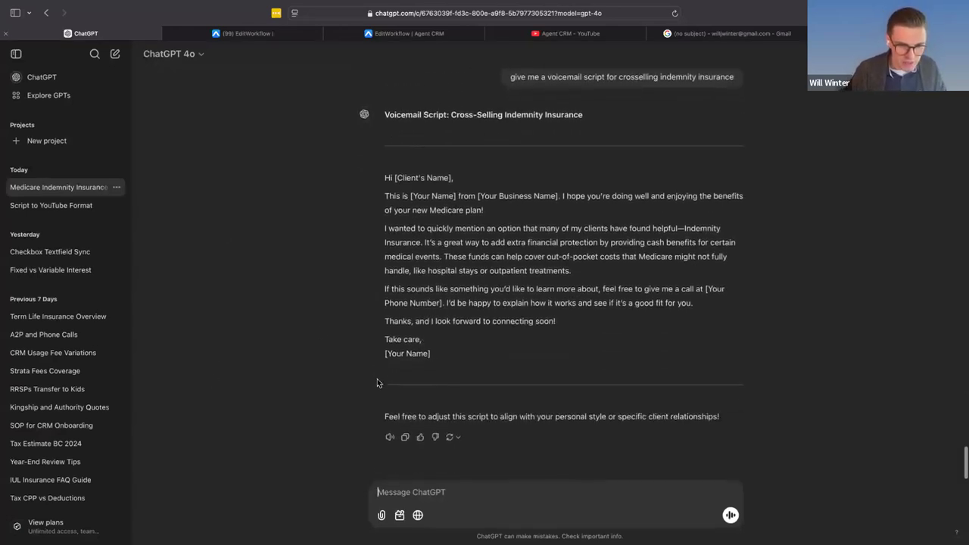
scroll(378, 383, "up", 1)
scroll(377, 383, "up", 1)
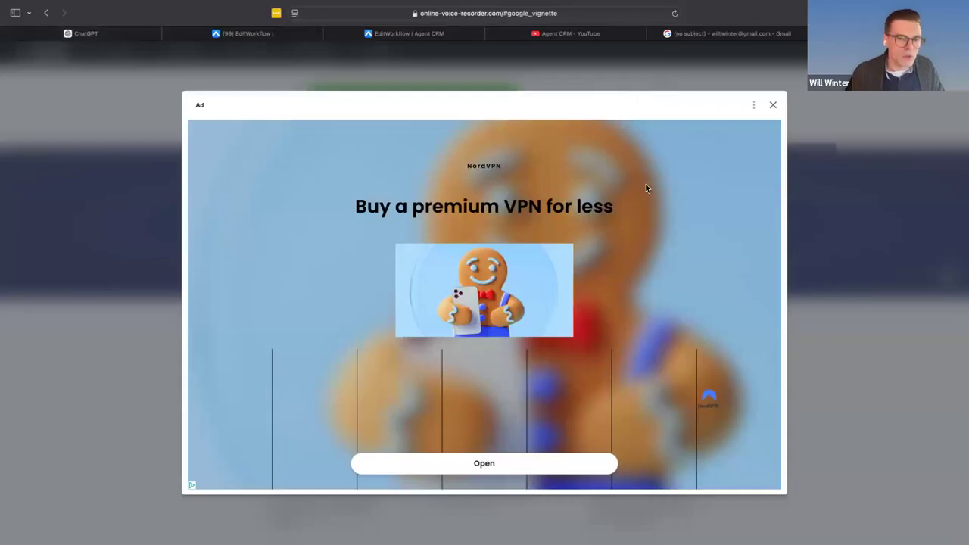
- Dismiss the ad on the voice recorder page and pull the ChatGPT conversation out into its own window
left_click(772, 106)
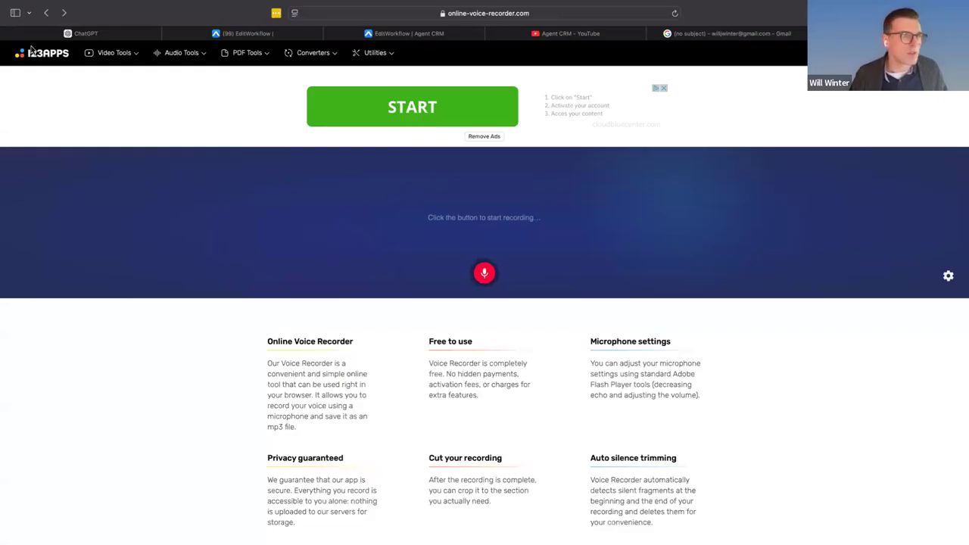
left_click_drag(84, 35, 76, 167)
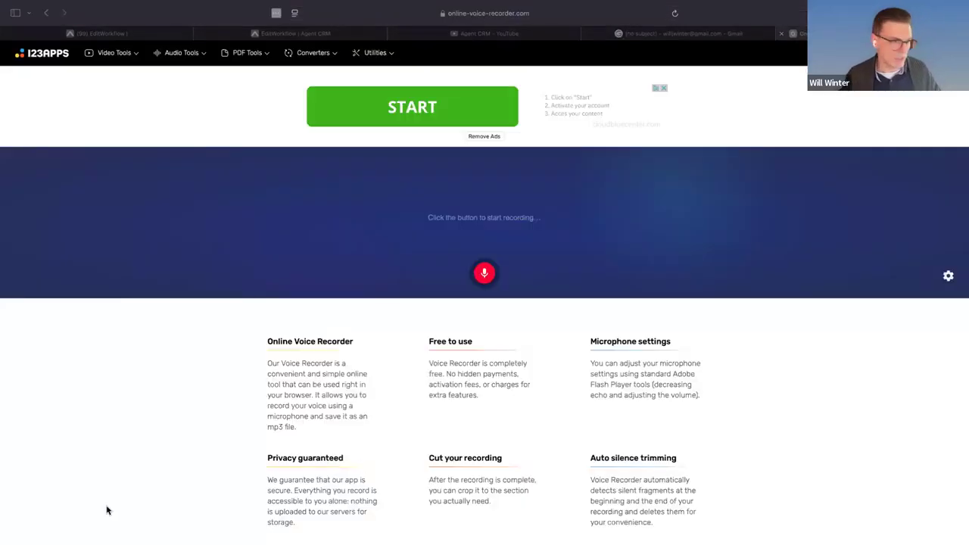
left_click(484, 282)
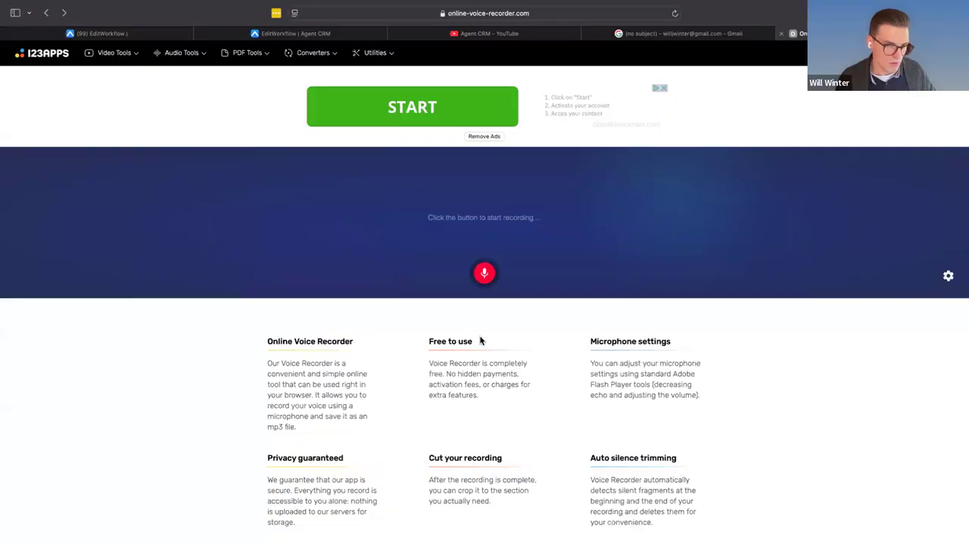
left_click_drag(210, 228, 226, 202)
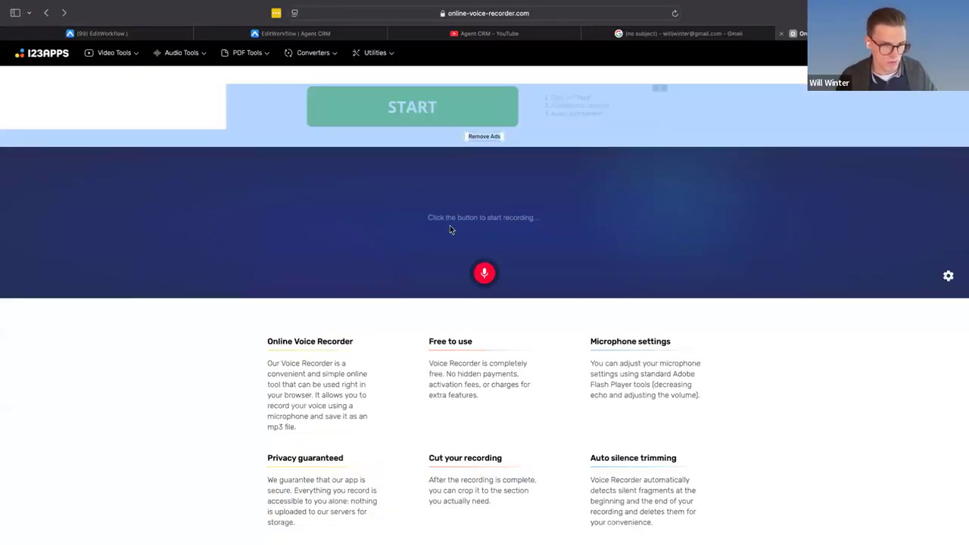
- Record the indemnity insurance voicemail of about 37 seconds in the online voice recorder
left_click(484, 286)
left_click(487, 301)
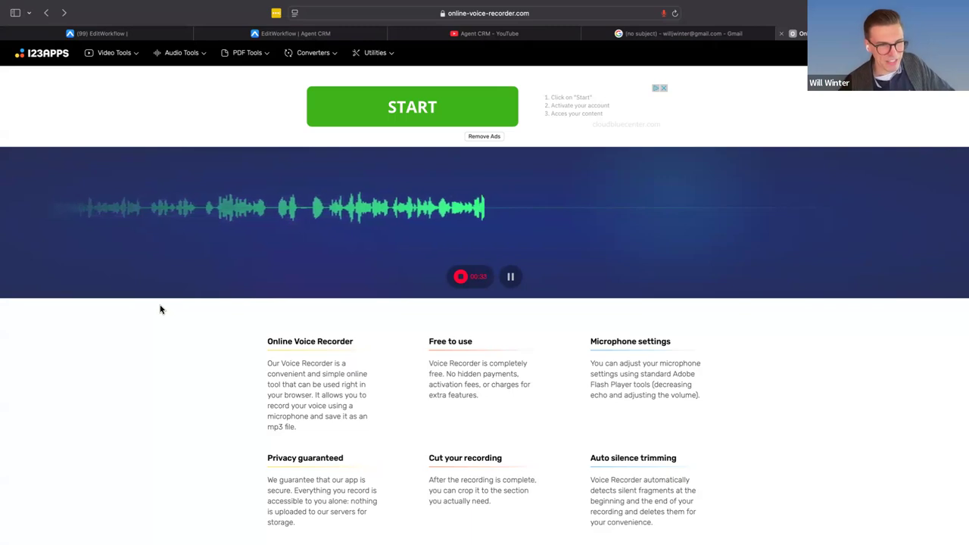
left_click(461, 277)
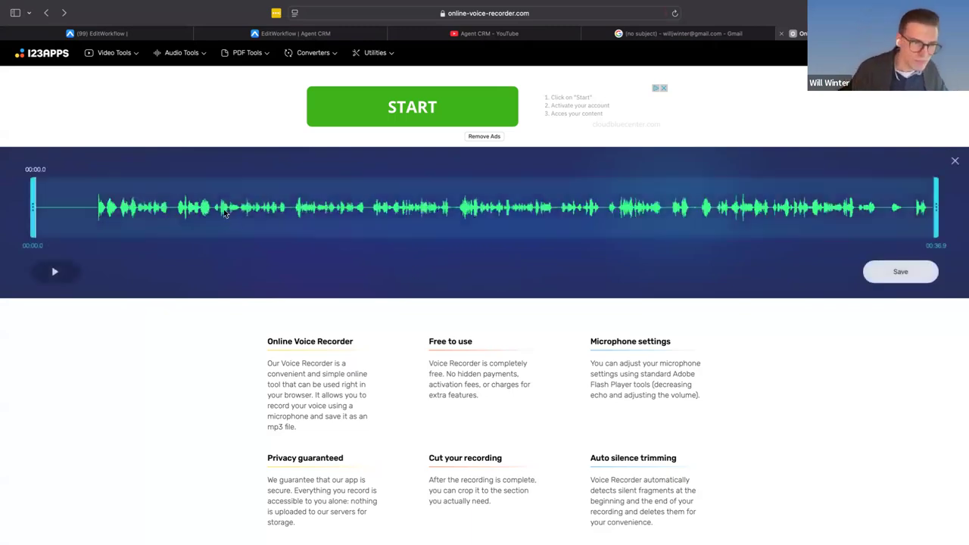
- Trim the silence off the recording's start at 00:02.4 and save the audio file
left_click_drag(108, 212, 91, 212)
left_click(908, 283)
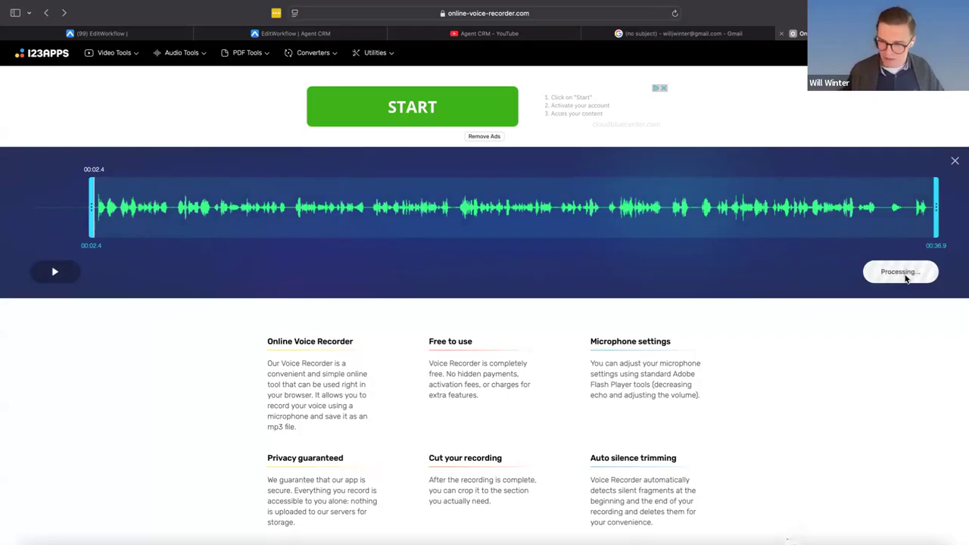
- Return to the Medicare - Cross Sell to IUL workflow and add a Voicemail action directly after Email 1
left_click(85, 35)
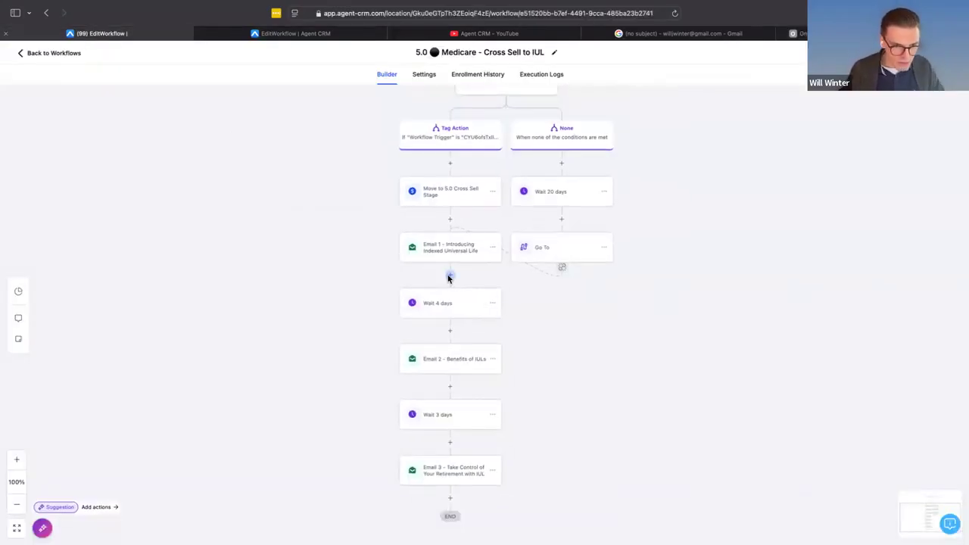
left_click(451, 307)
left_click(882, 134)
type("voice")
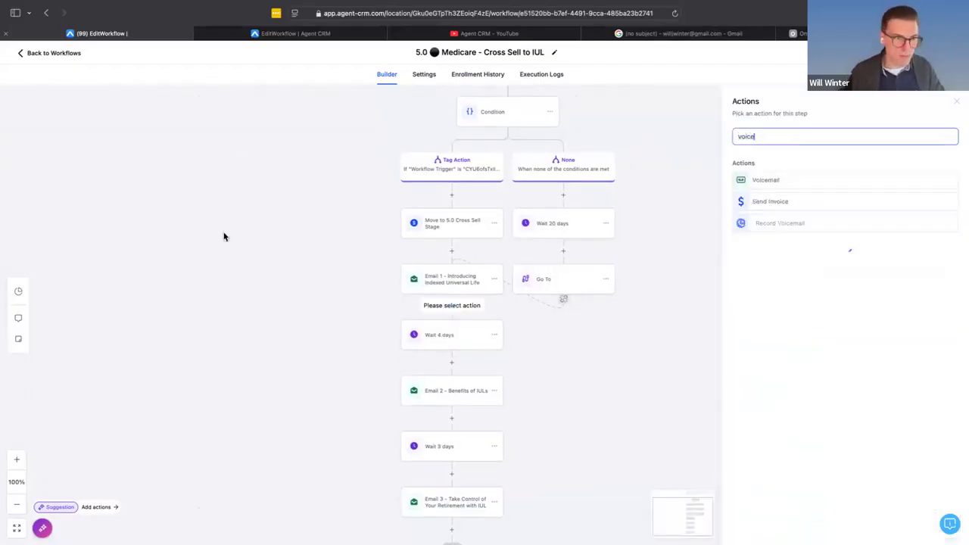
left_click(766, 180)
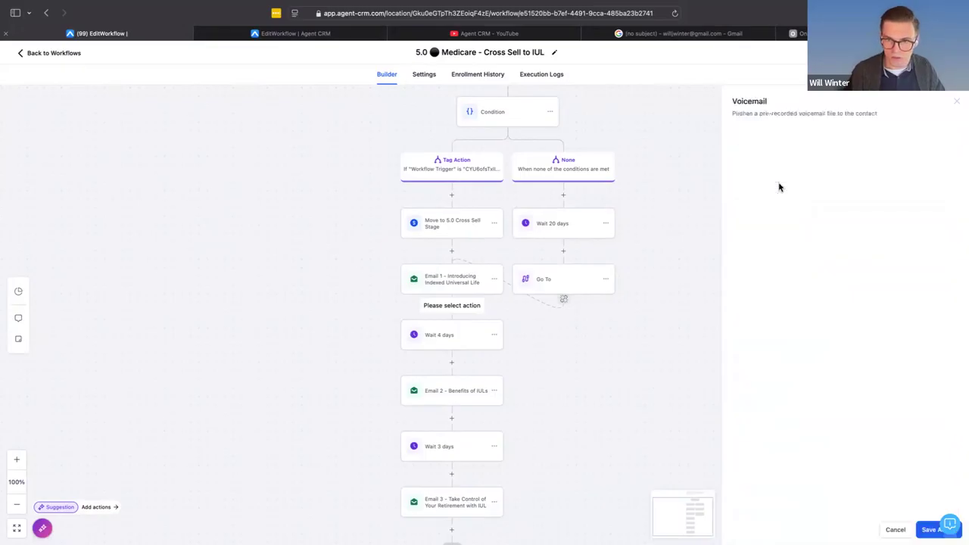
- Upload Record (online-voice-recorder.com)-4.mp3 from Downloads as the voicemail file and save the action
left_click(771, 200)
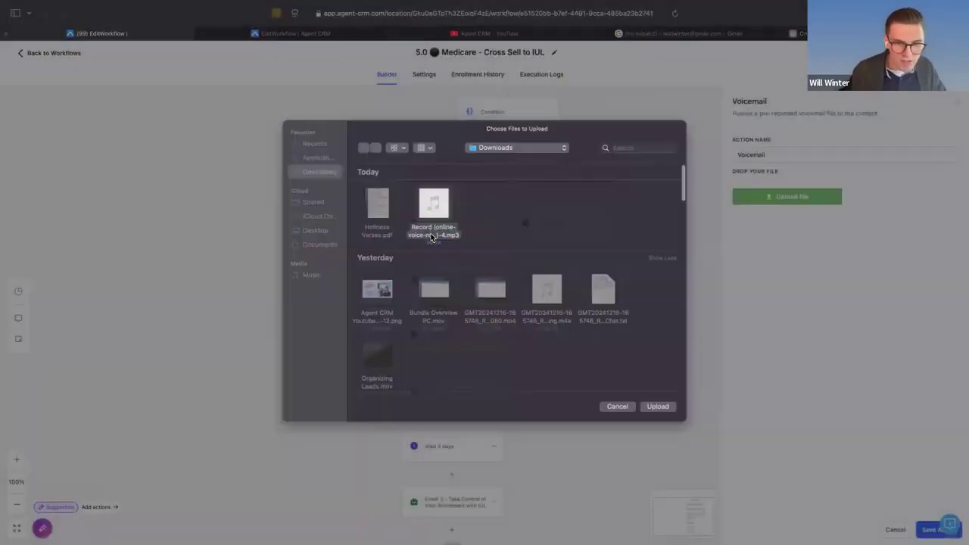
double_click(432, 237)
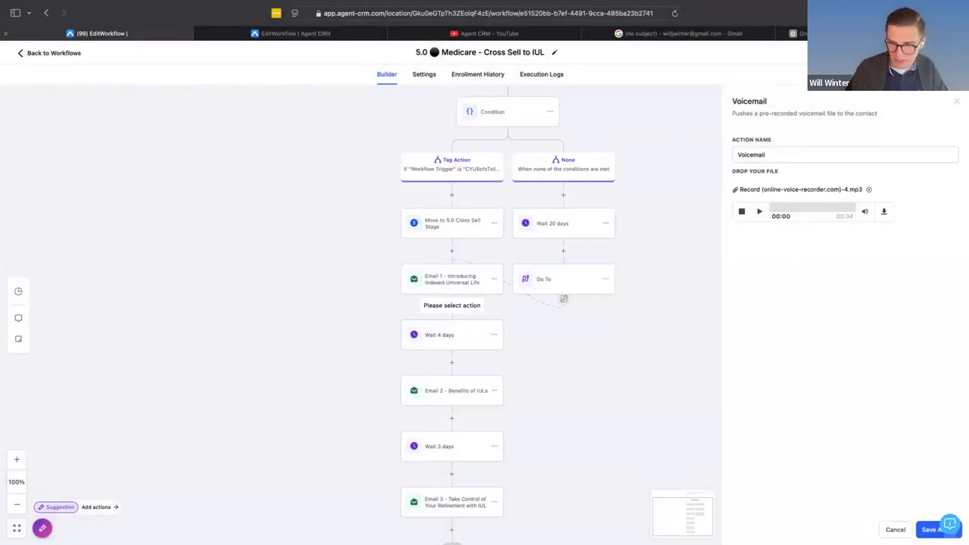
left_click(930, 529)
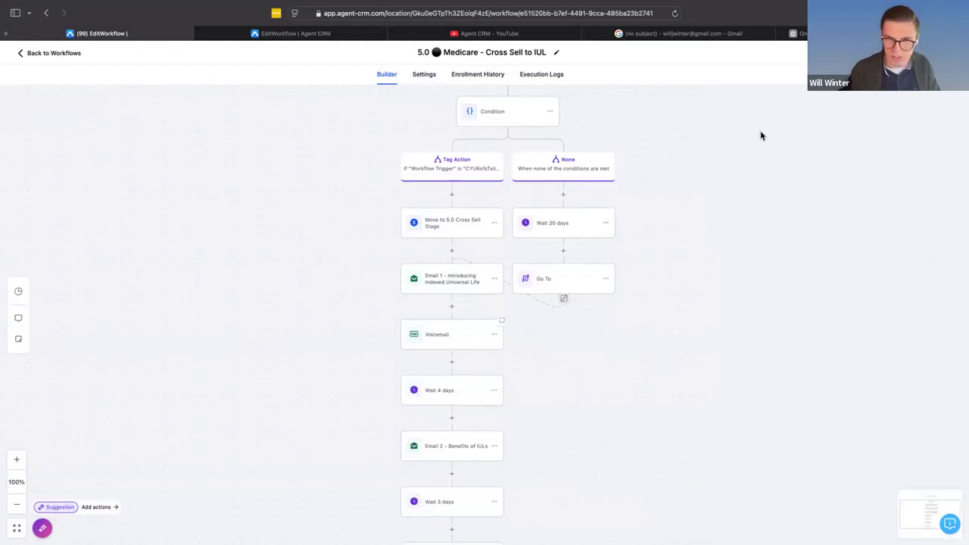
- Rename the Voicemail action to "Voicemail for Indemnity" and save it
left_click(434, 350)
left_click(795, 156)
type("for Indemnity")
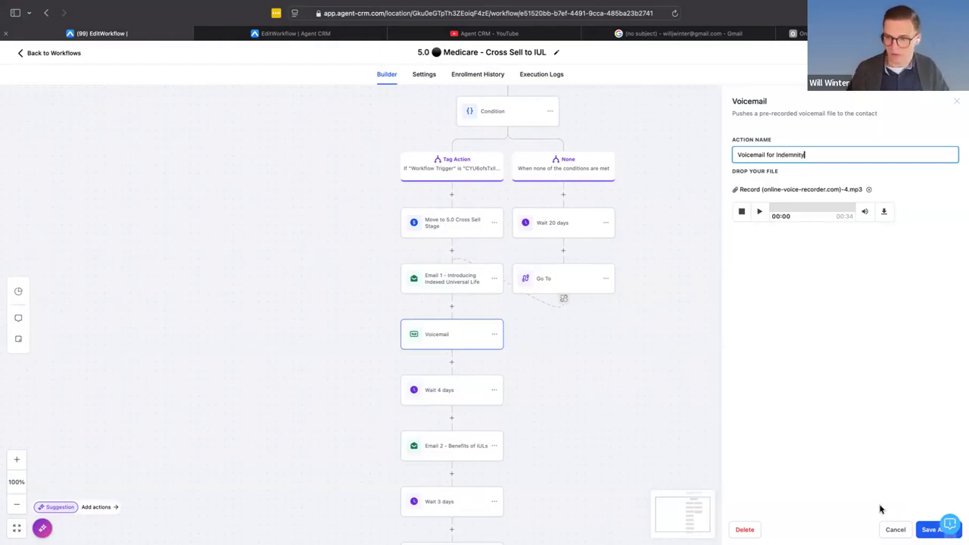
left_click(919, 527)
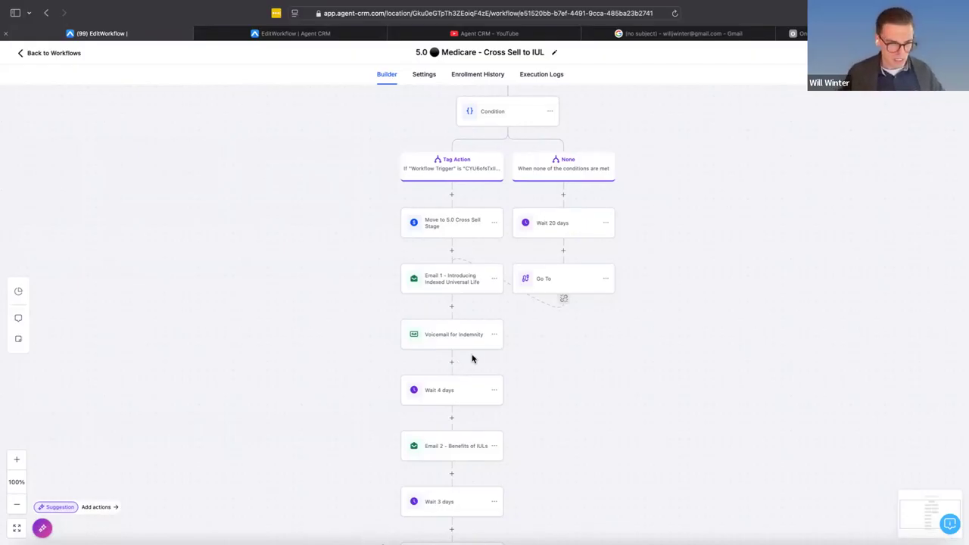
left_click(452, 306)
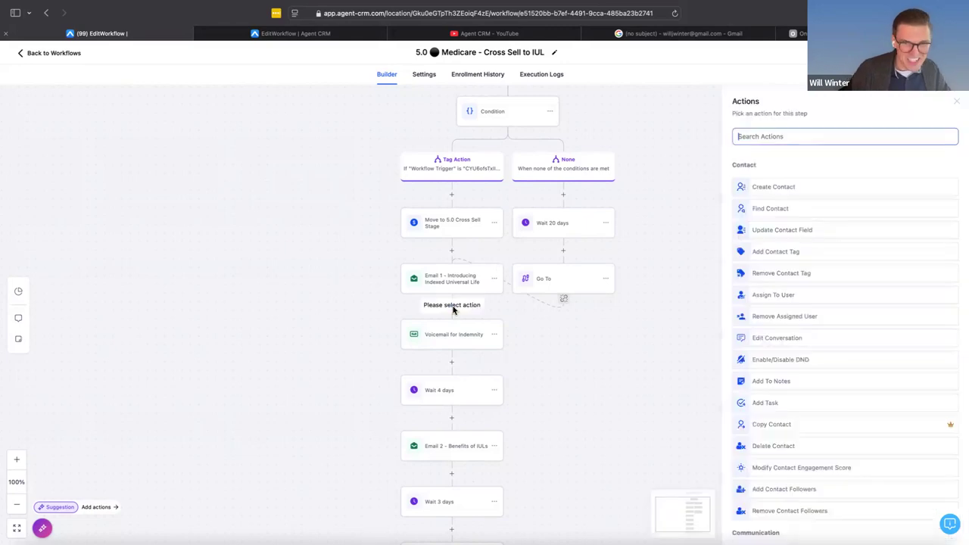
left_click(452, 362)
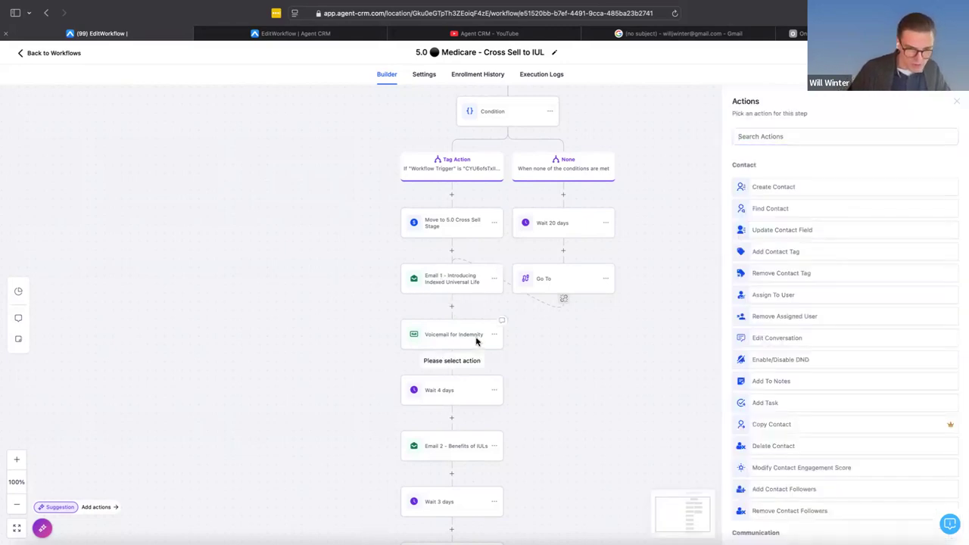
left_click(494, 279)
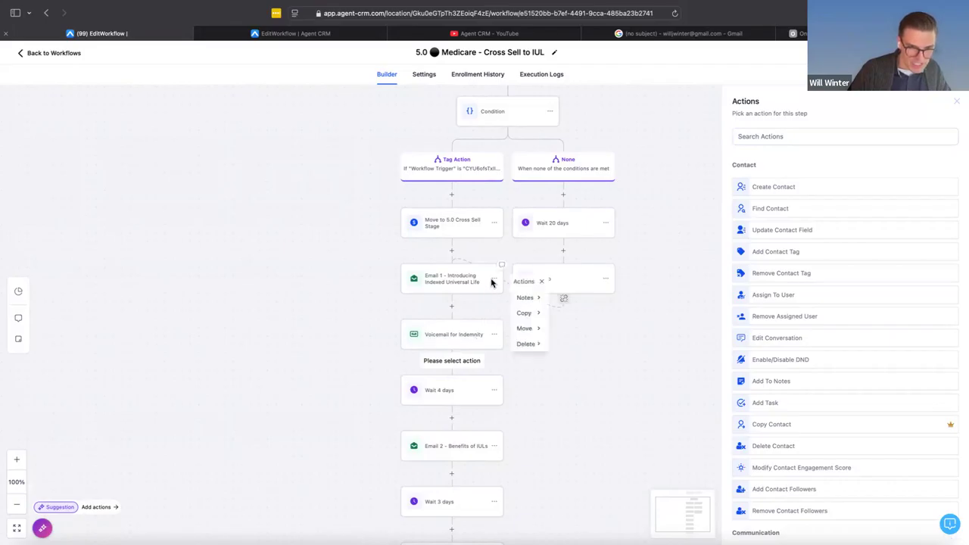
mouse_move(532, 333)
left_click(604, 298)
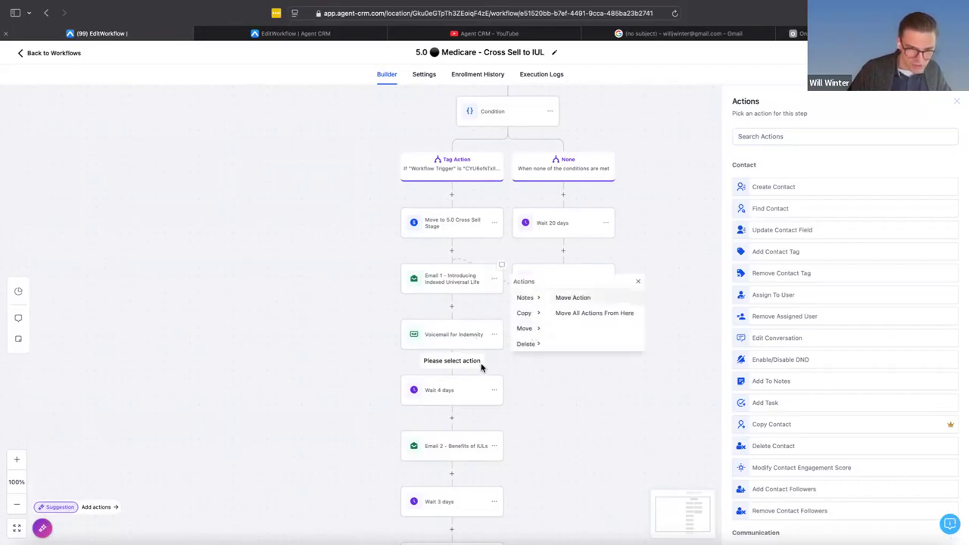
left_click(895, 529)
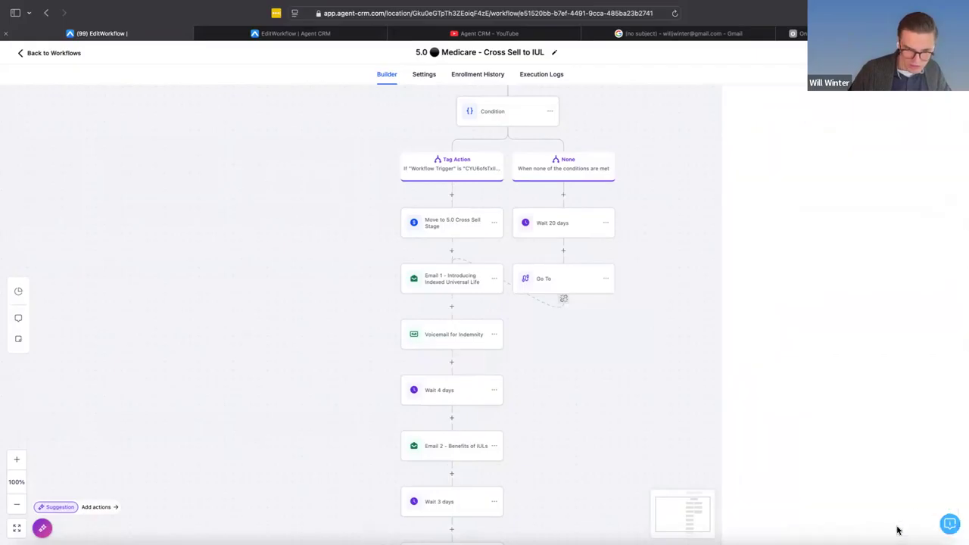
- Move only the Email 1 action so it sits directly after Voicemail for Indemnity, ahead of Wait 4 days
left_click(494, 279)
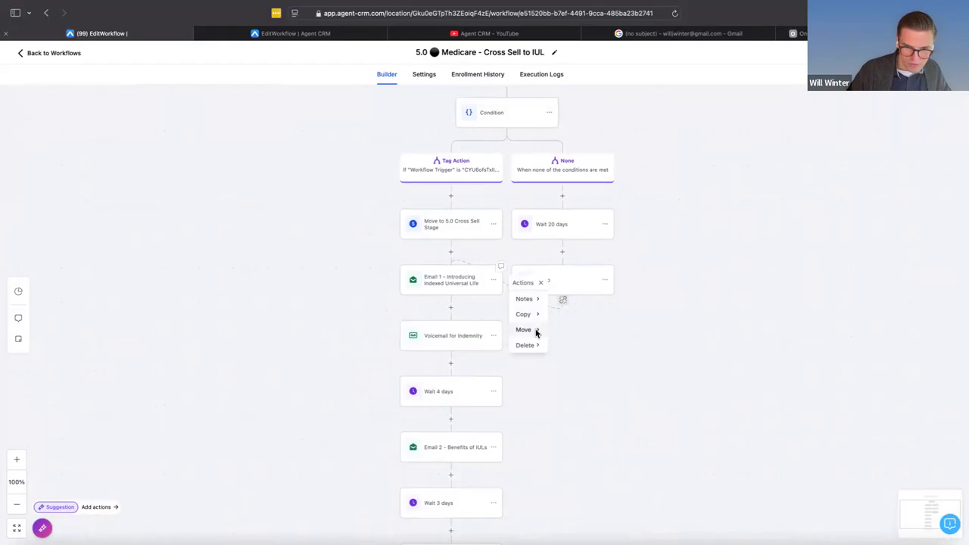
mouse_move(536, 329)
left_click(619, 300)
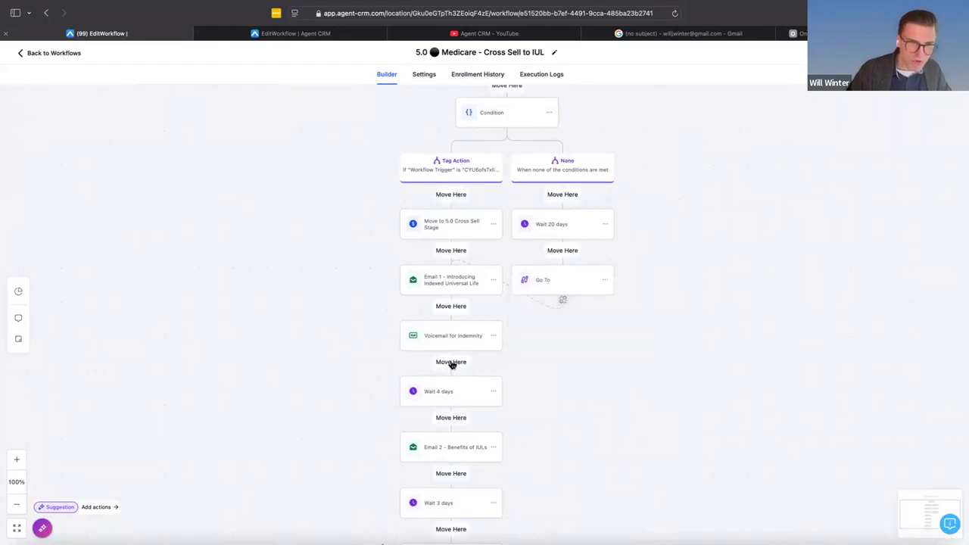
left_click(451, 364)
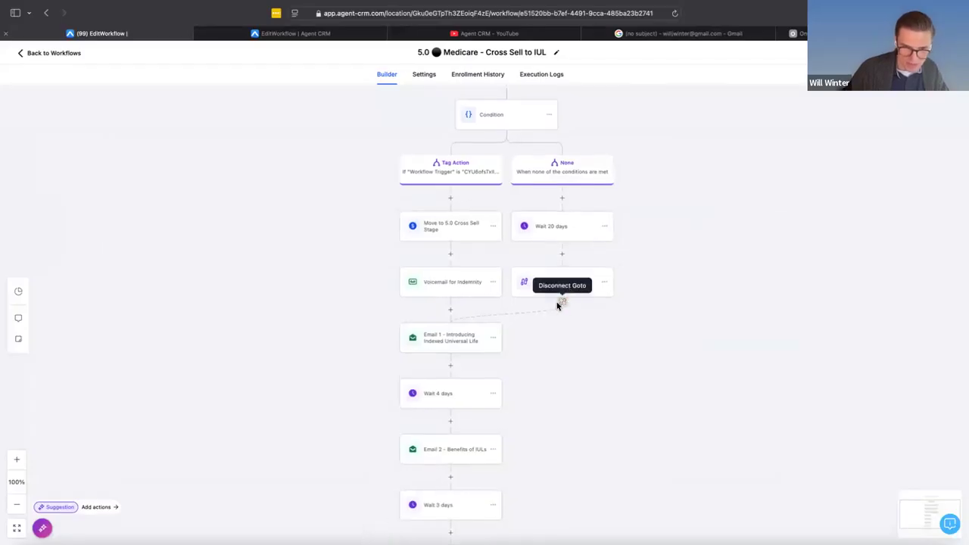
- Disconnect the Go To action in the None branch from Email 1 and point it to Voicemail for Indemnity
left_click(562, 305)
left_click(565, 323)
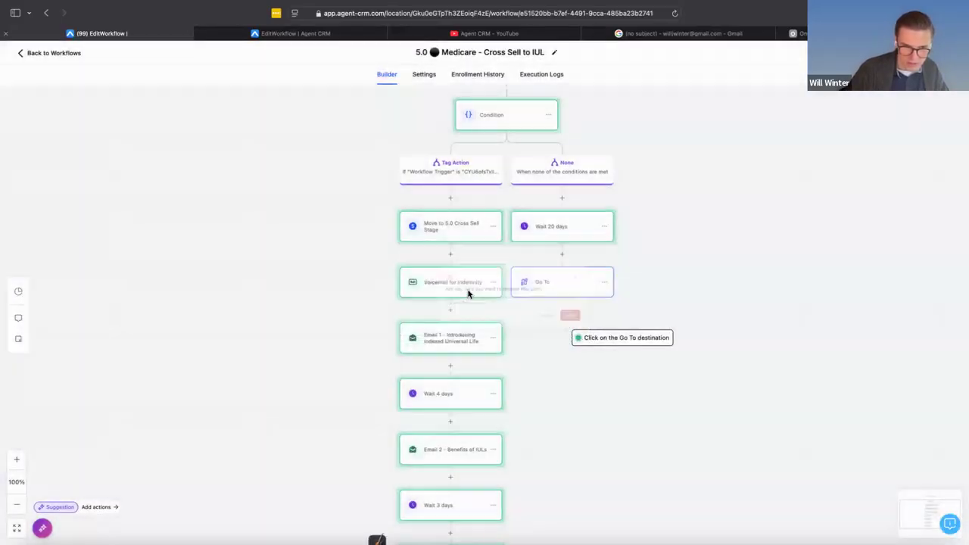
left_click(465, 290)
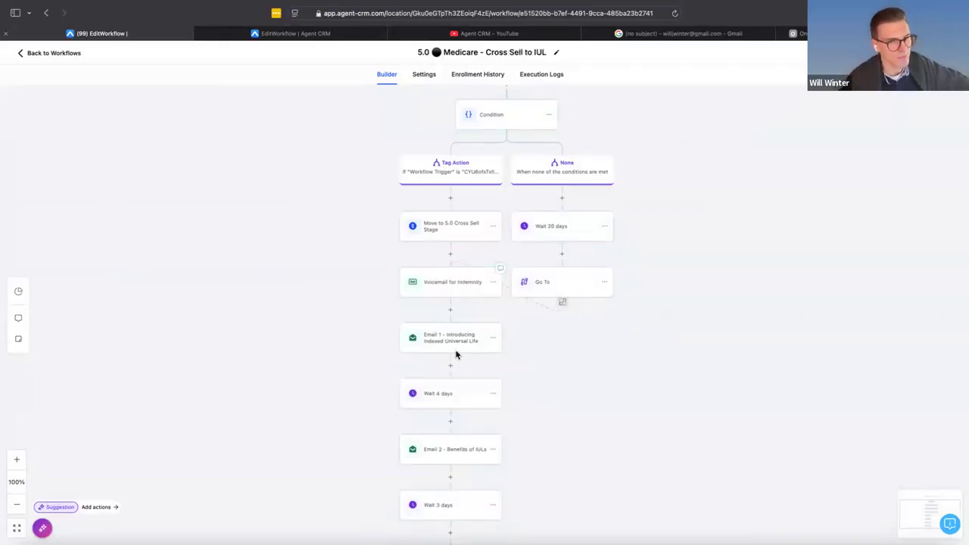
- Add a Wait action with a 1-minute time delay between Voicemail for Indemnity and Email 1, and save it
left_click(450, 310)
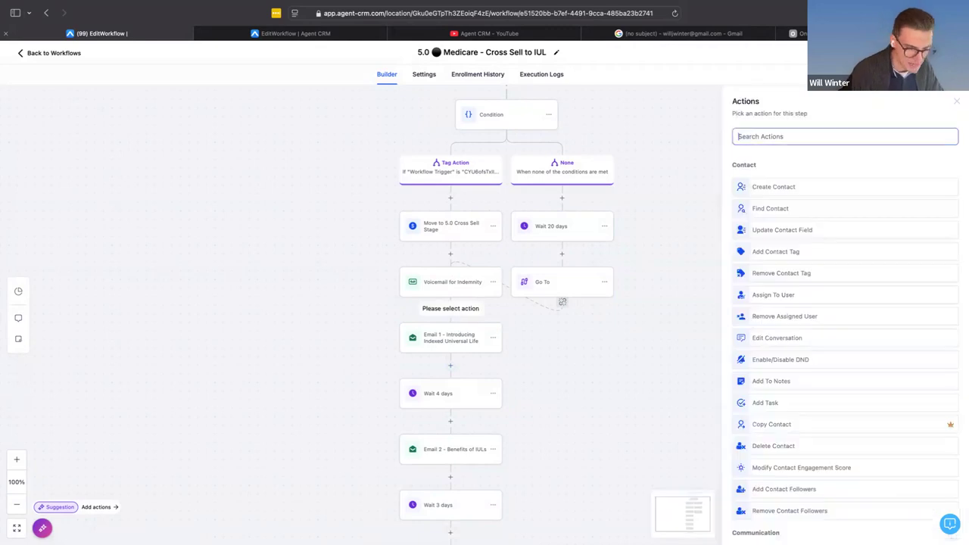
type("wait")
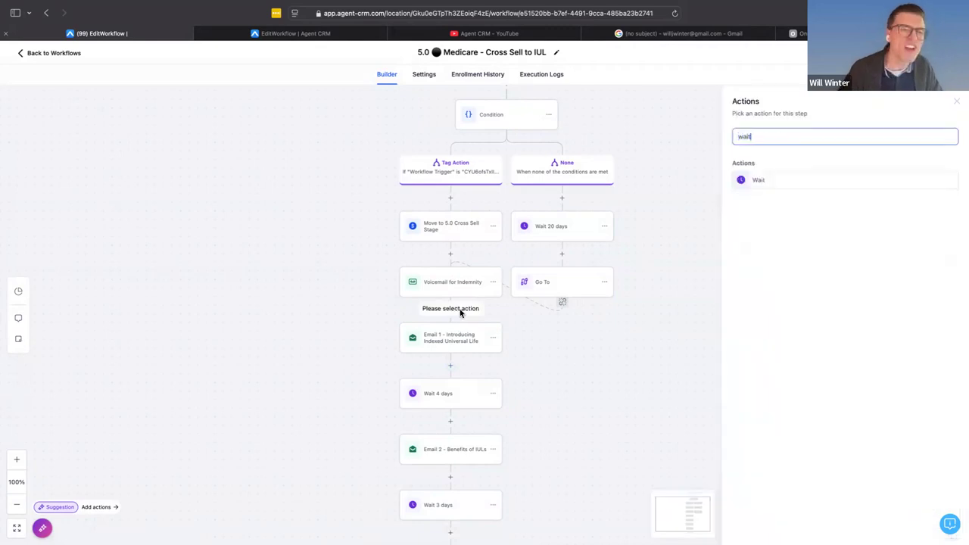
left_click(758, 187)
left_click(608, 233)
type("1")
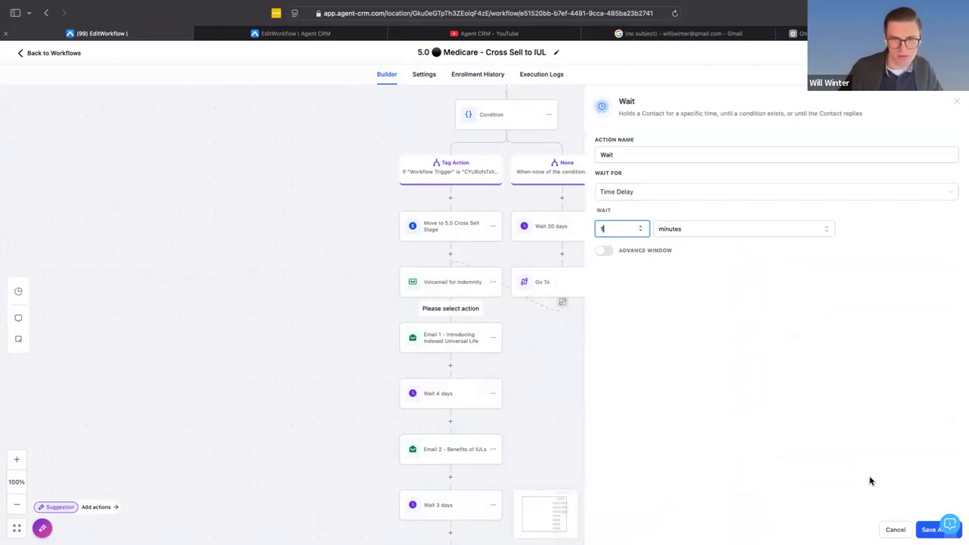
left_click(930, 532)
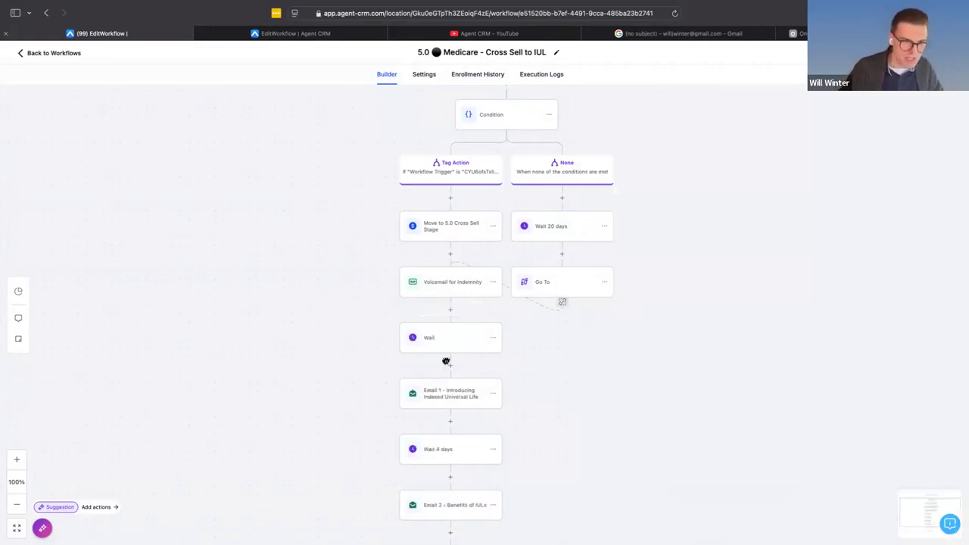
- Add another Wait action with a 1-minute time delay directly after Email 1 and save it
left_click(450, 423)
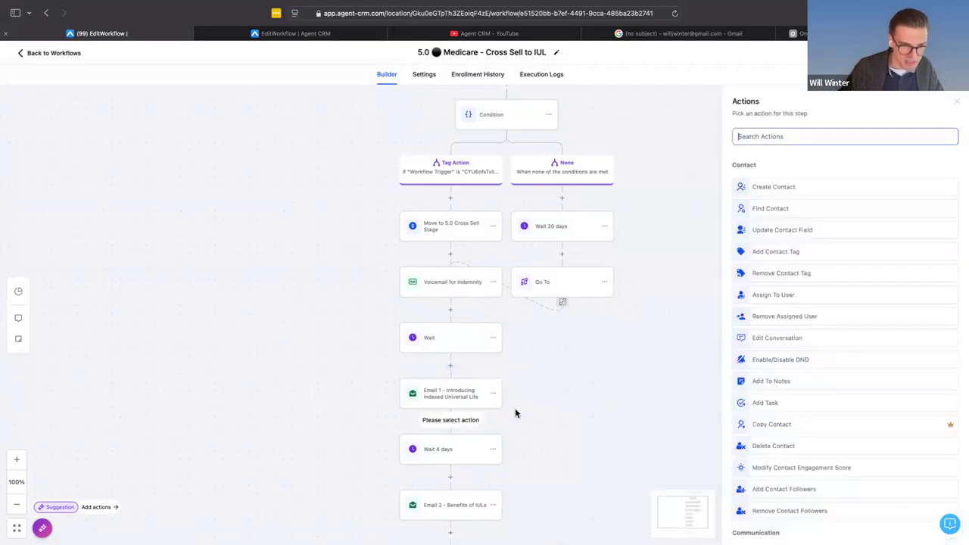
type("wait")
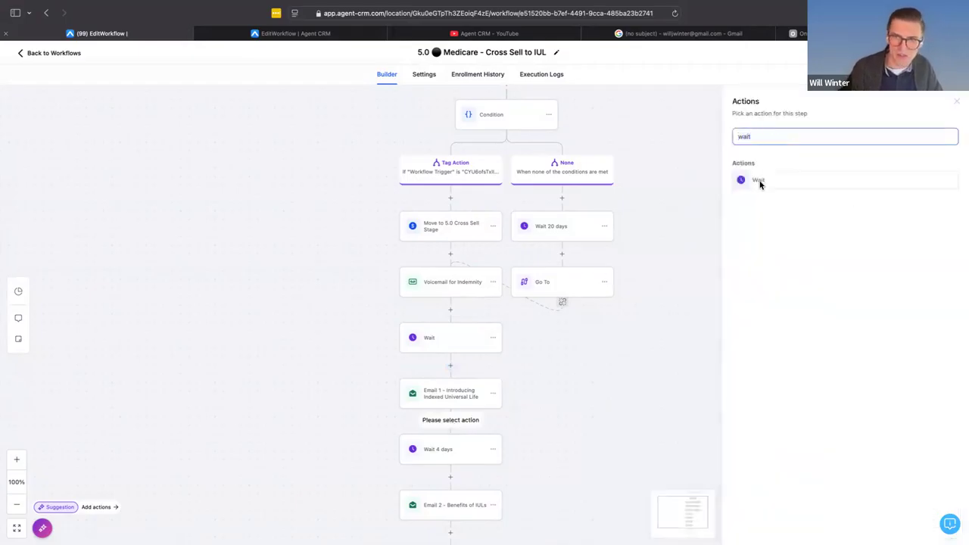
left_click(759, 181)
left_click(627, 231)
left_click(669, 230)
left_click_drag(627, 230, 586, 228)
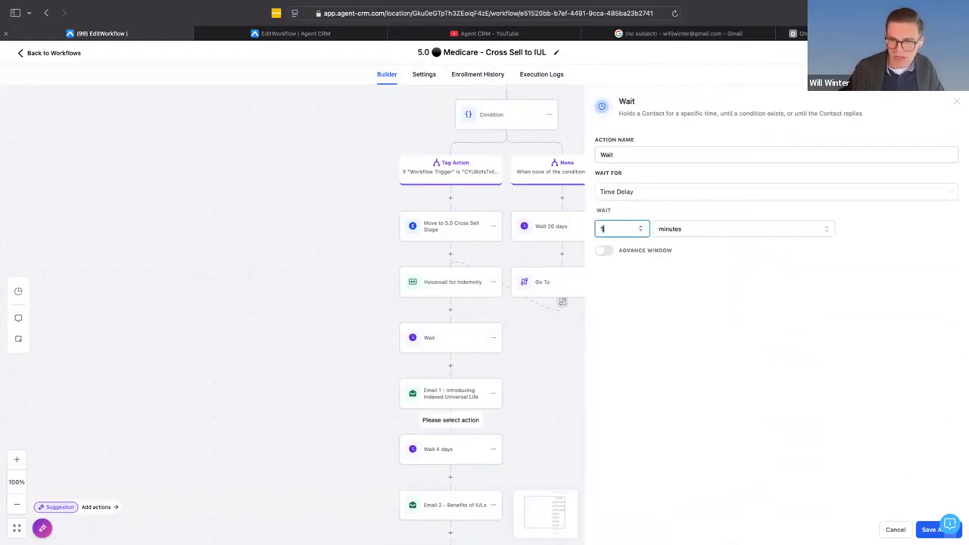
left_click(932, 529)
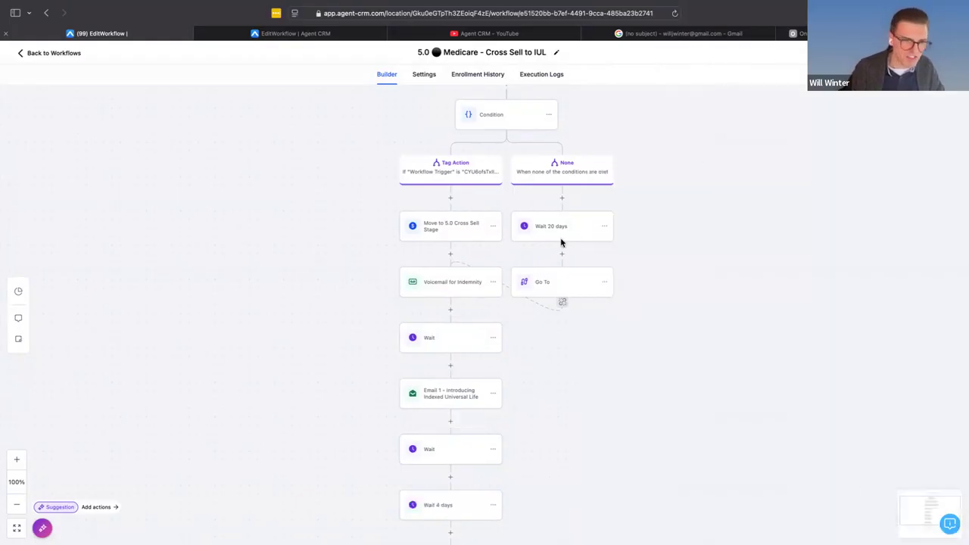
- Add an SMS action between the new Wait and Wait 4 days with the placeholder message "safhasohfjsdhf", and save it
scroll(446, 465, "down", 1)
left_click(452, 463)
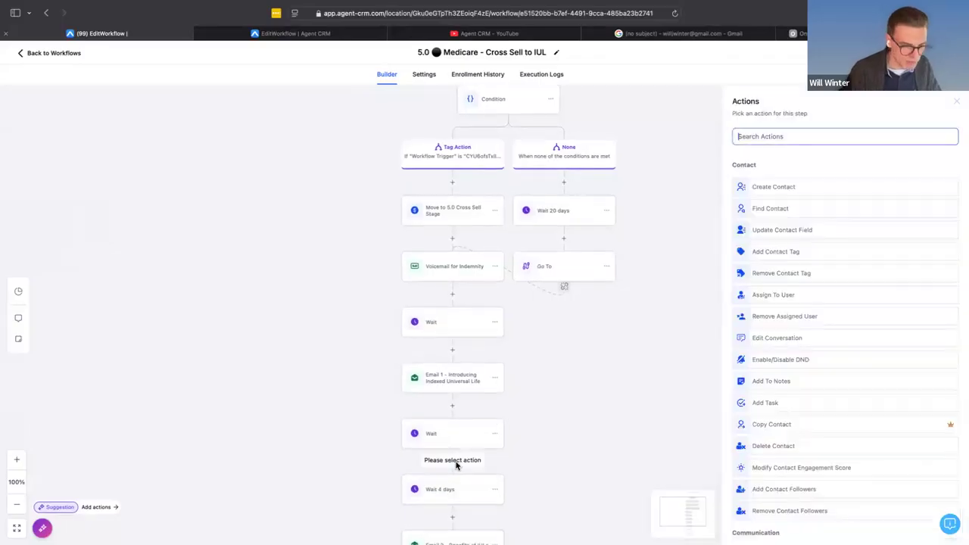
type("sms")
left_click(771, 179)
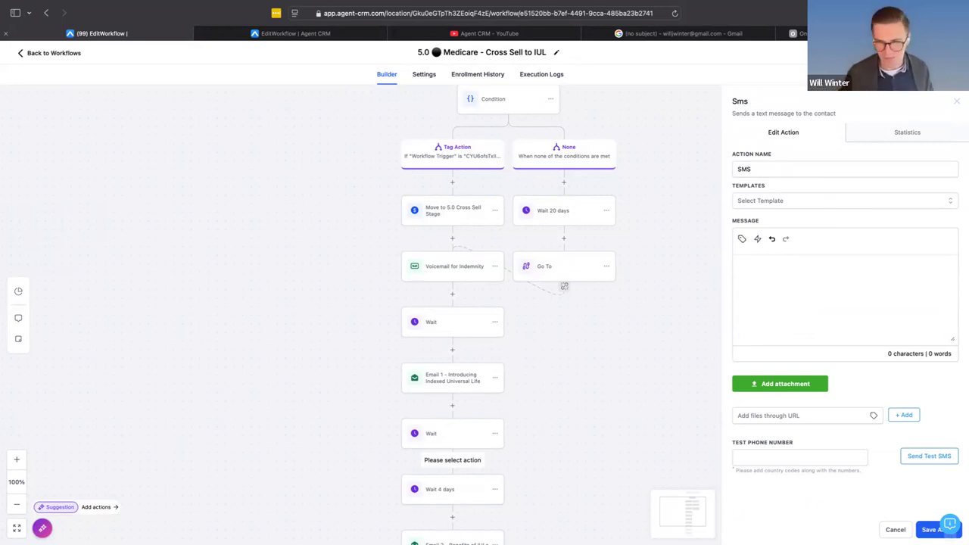
left_click(833, 296)
type("safsasdfjsdhf")
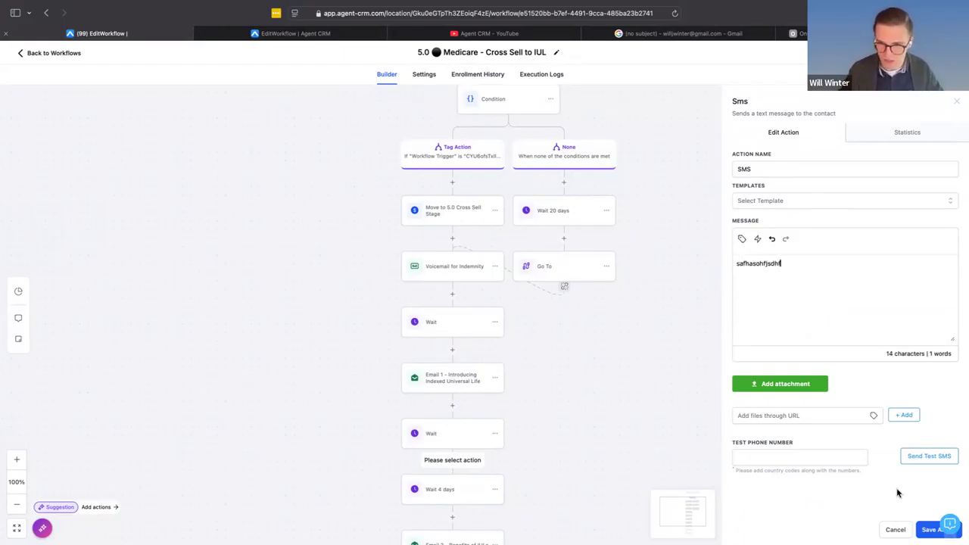
left_click(928, 529)
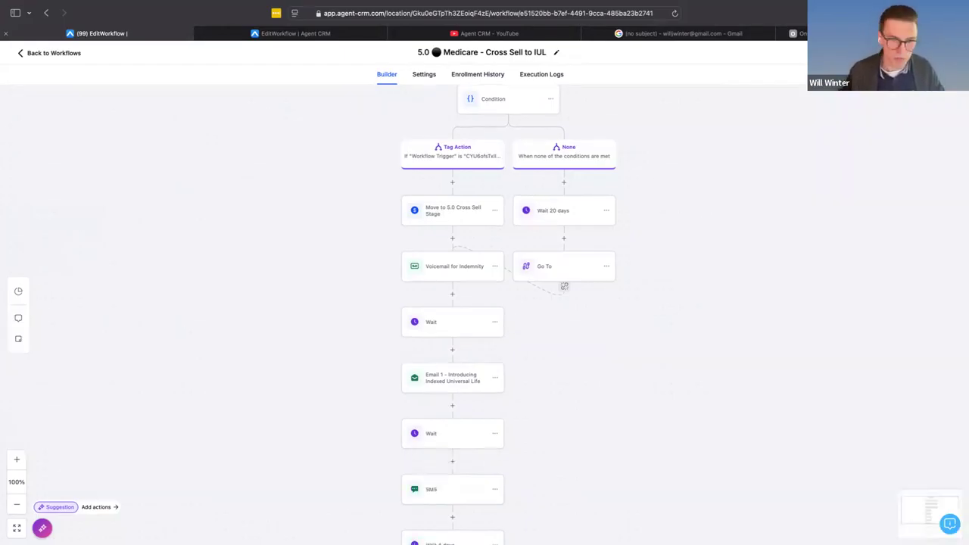
scroll(489, 420, "down", 1)
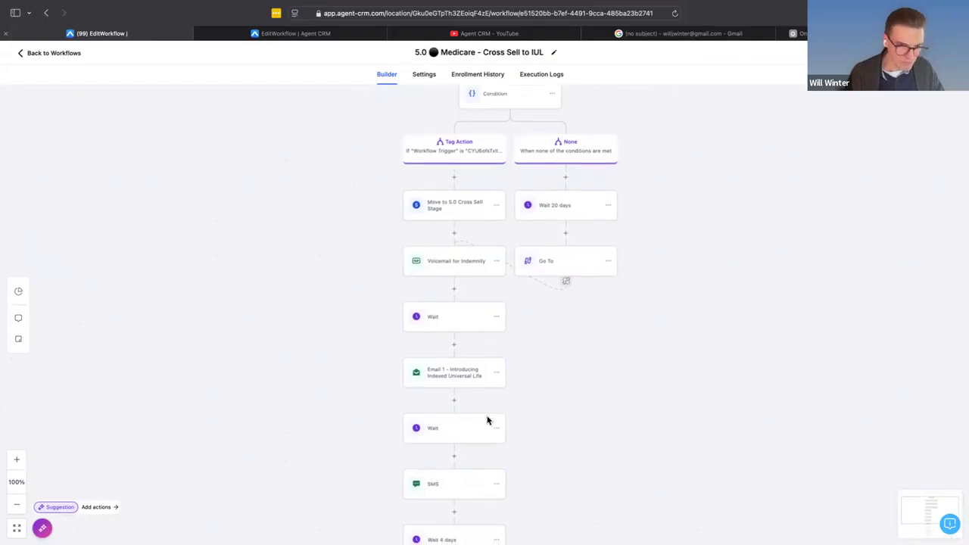
scroll(488, 421, "left", 1)
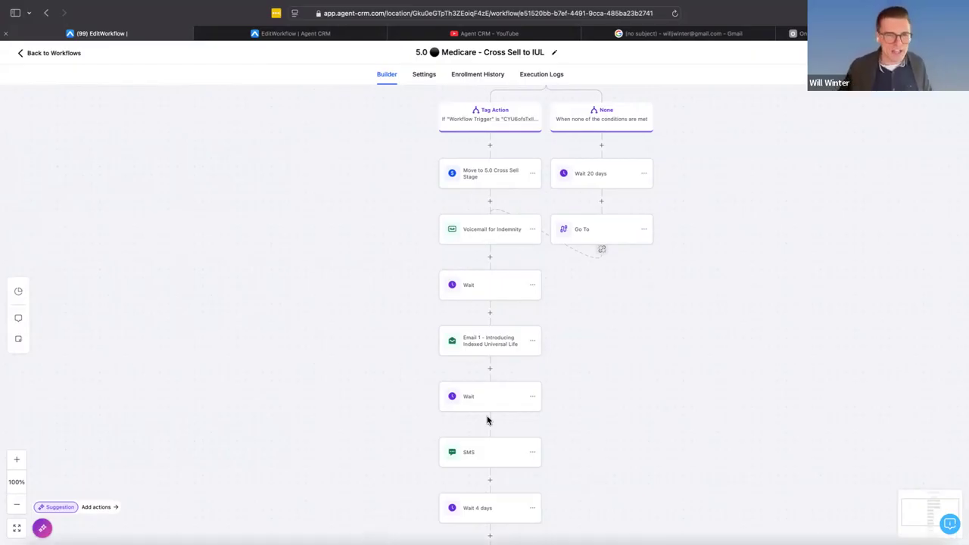
scroll(515, 229, "up", 4)
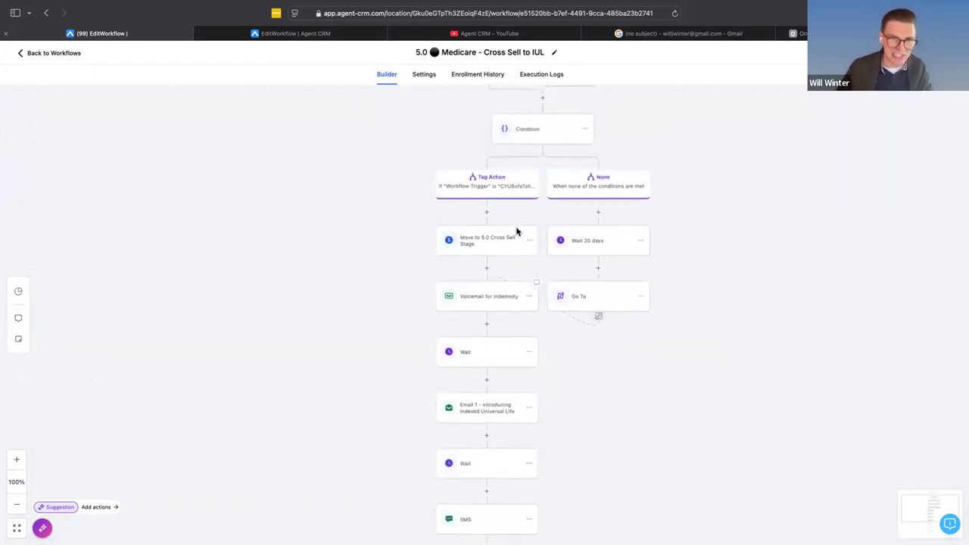
scroll(472, 441, "down", 2)
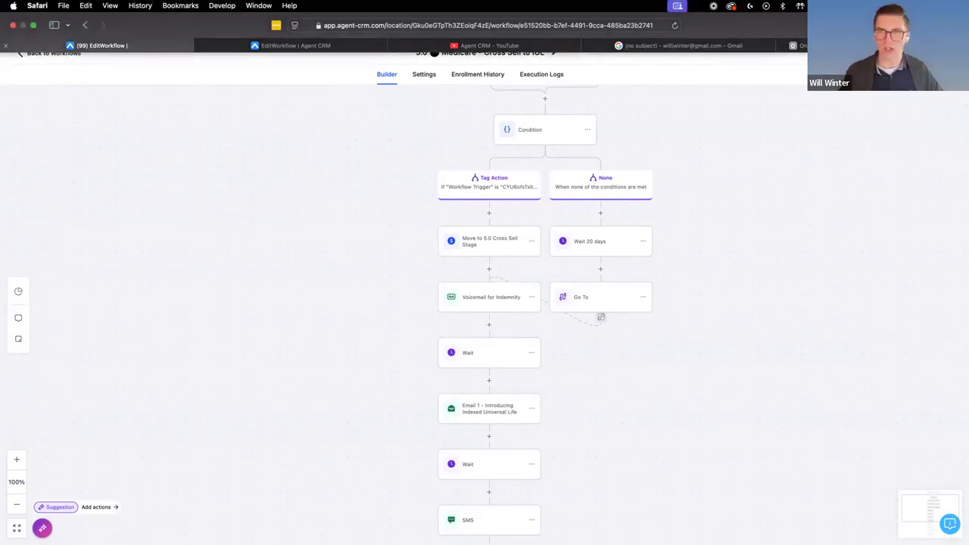
left_click(797, 33)
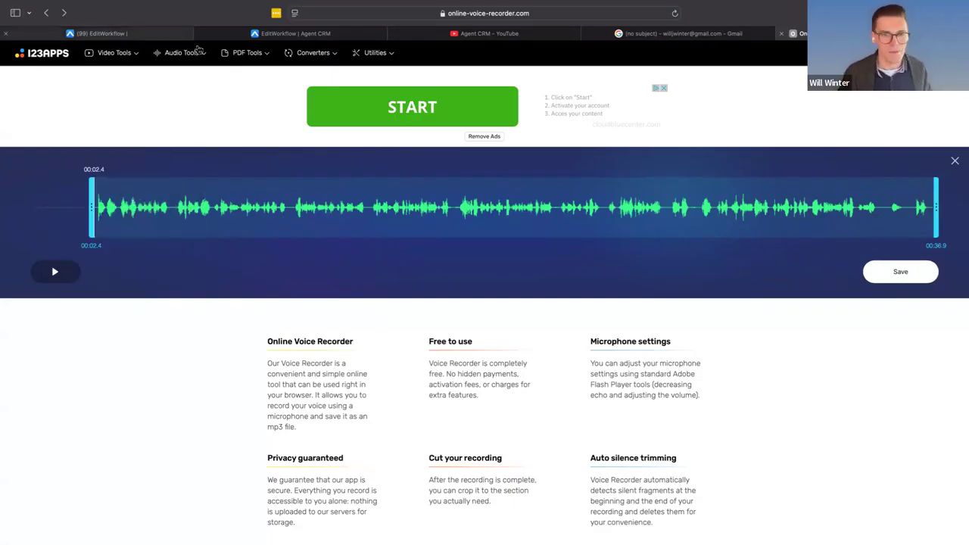
left_click(134, 35)
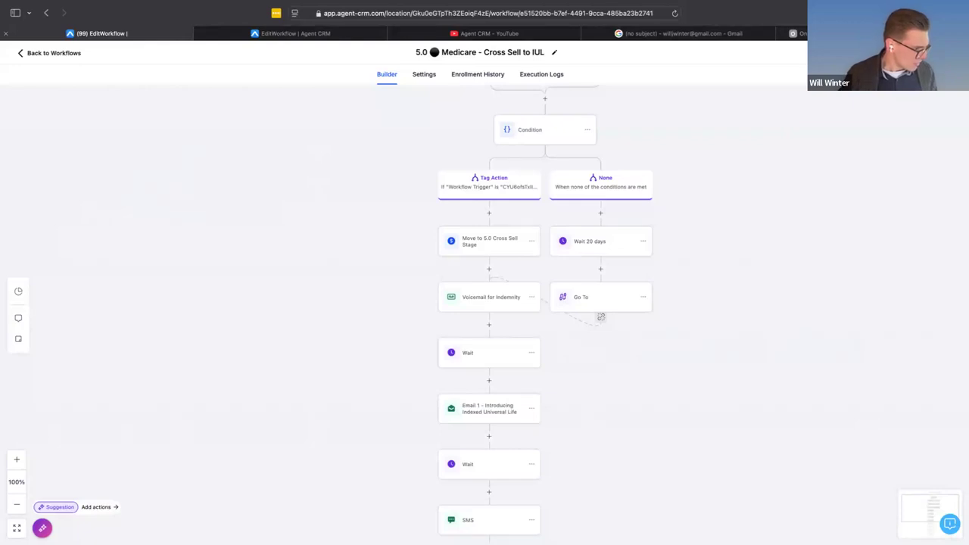
- Leave the workflow for the marketing email templates and search them for "cross sell"
left_click(44, 54)
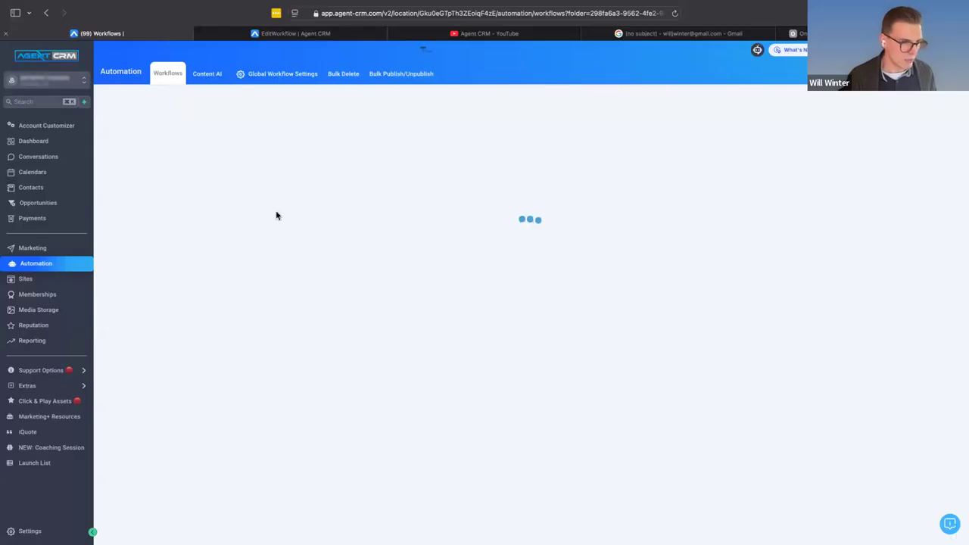
mouse_move(713, 7)
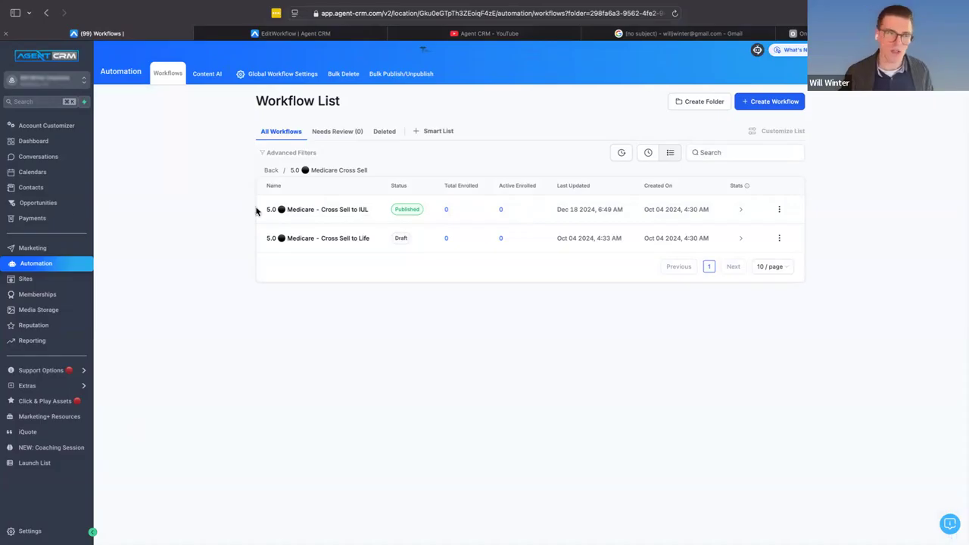
left_click(45, 254)
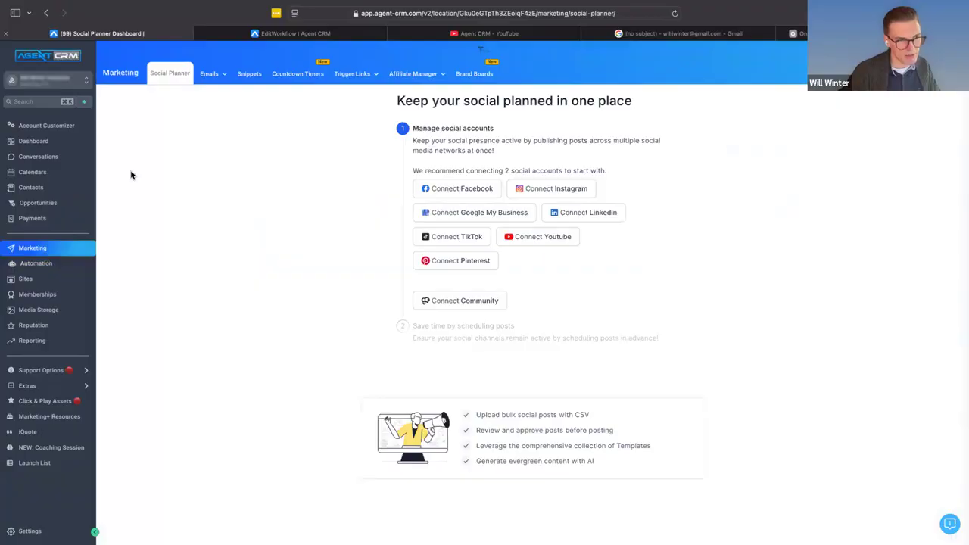
left_click(221, 84)
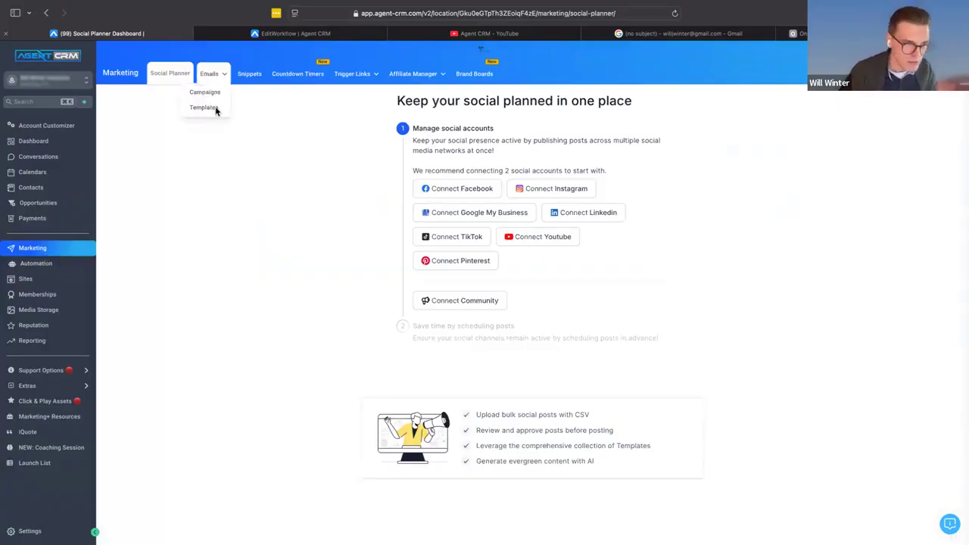
left_click(215, 108)
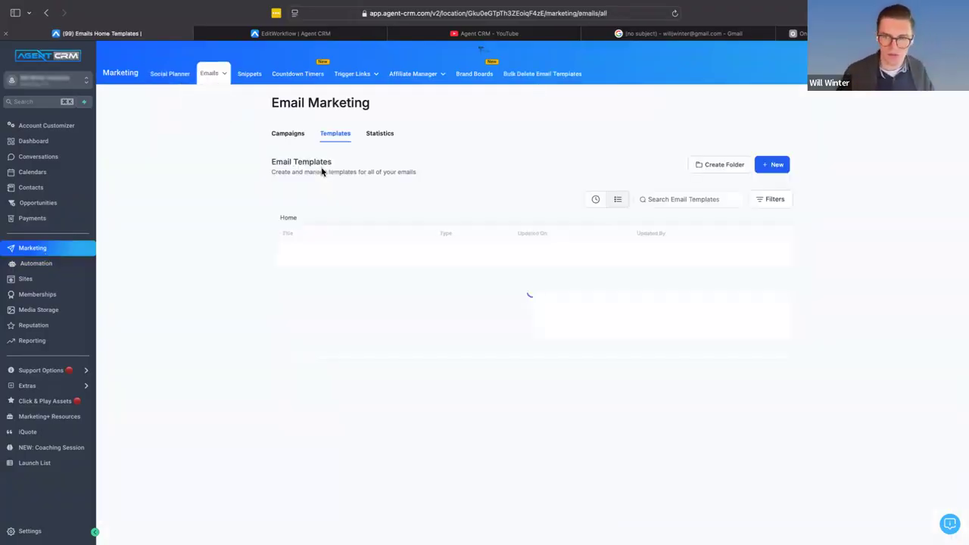
left_click(686, 209)
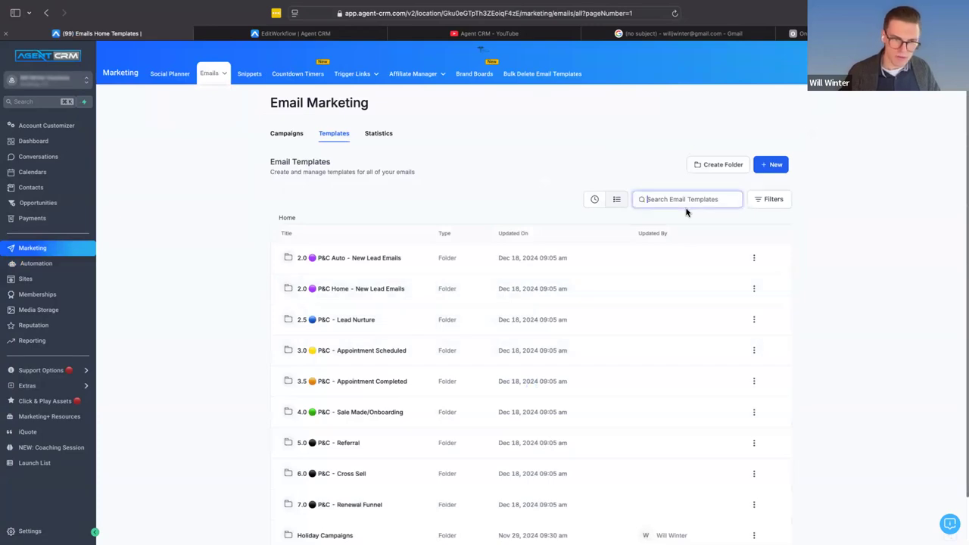
type("cross sell")
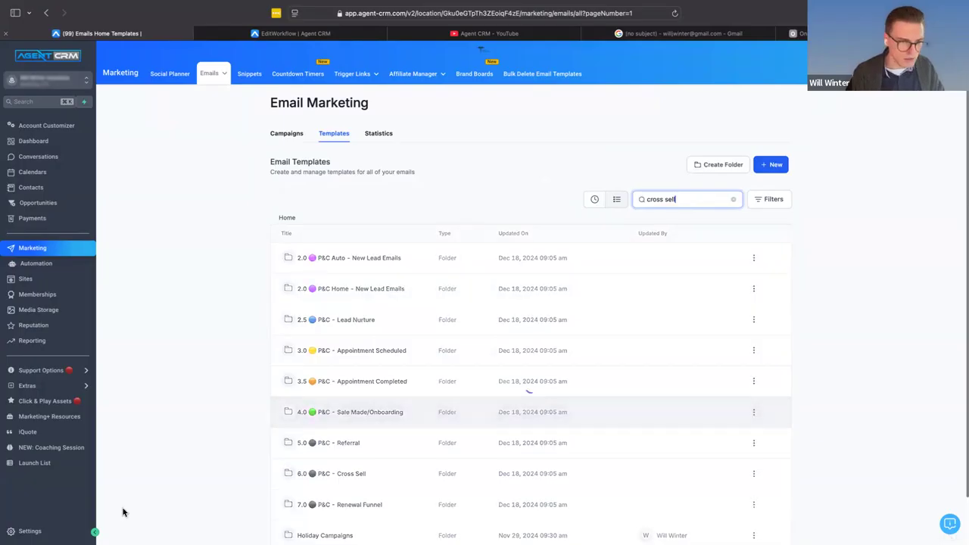
- From the Medicare cross-sell folder, open the "8.0 Medicare - CrossSell to Indemnity - Email 1" template and bring up its template settings
left_click(343, 324)
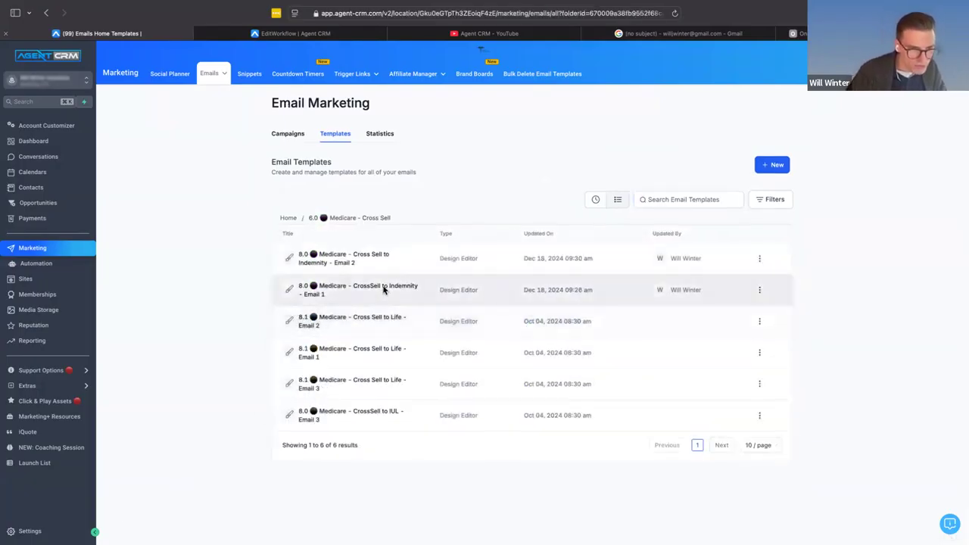
left_click(383, 287)
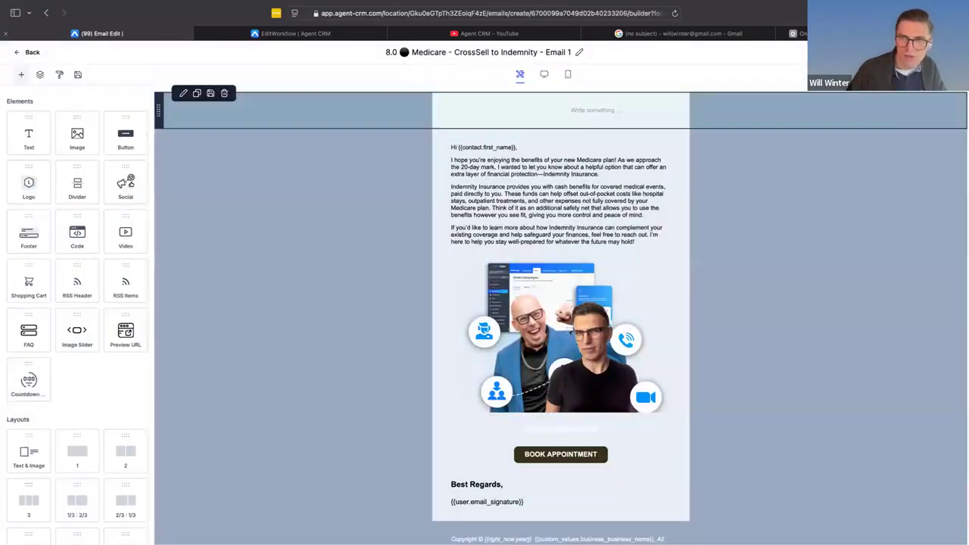
left_click(890, 53)
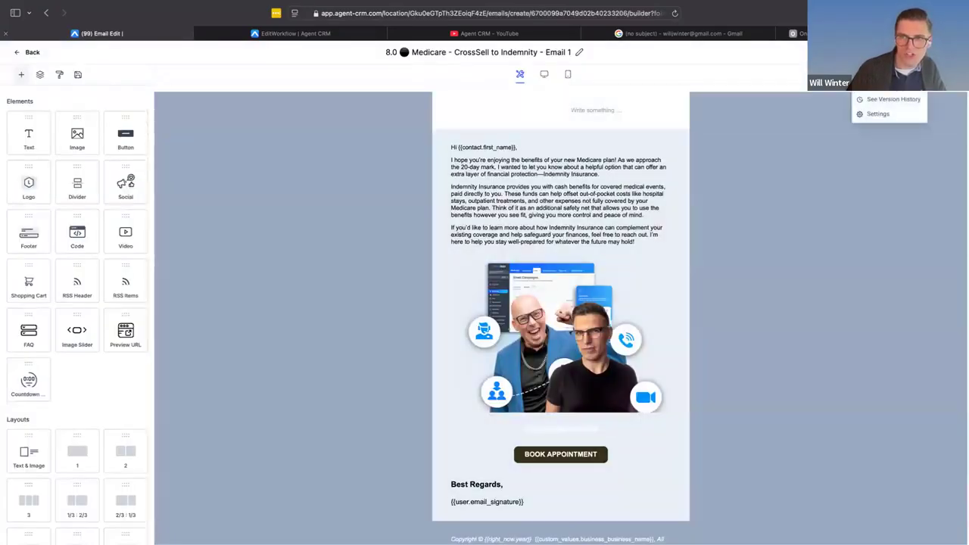
left_click(878, 114)
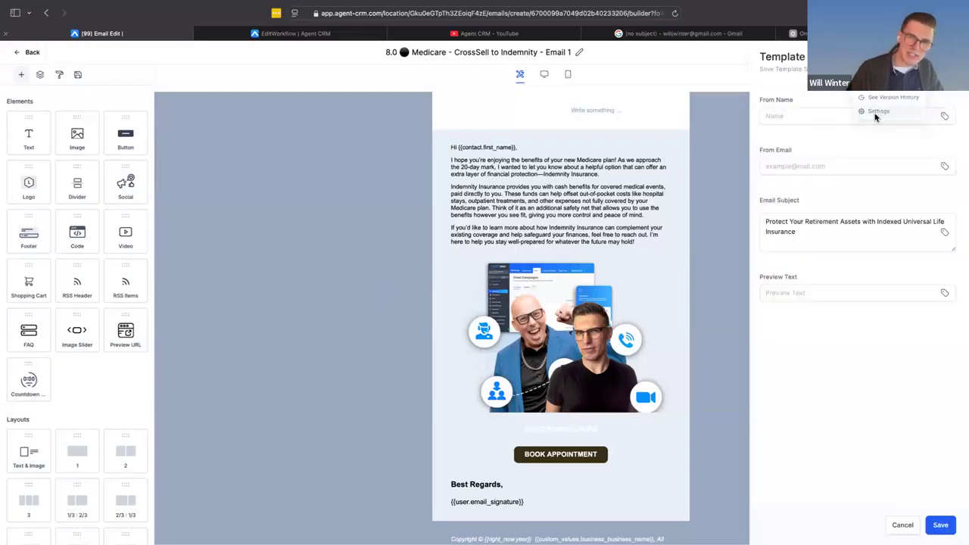
- Try replacing the template's email subject with the placeholder text "lNddrjtiwkdjlkwdjtwkljrlkwdjrtlkdjrlk"
triple_click(833, 240)
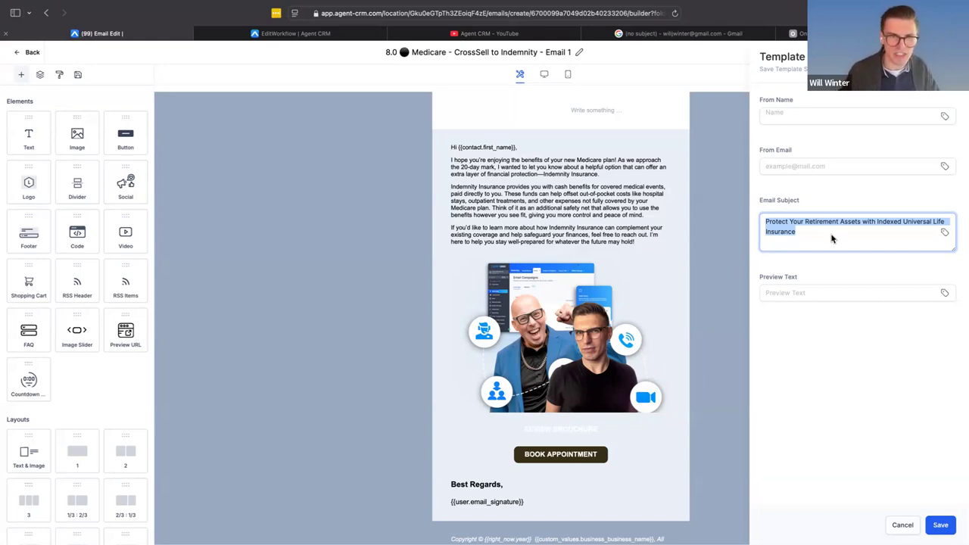
type("lNddrjtiwkdjlkwdjtwkljrlkwdjrtlkdjrlk")
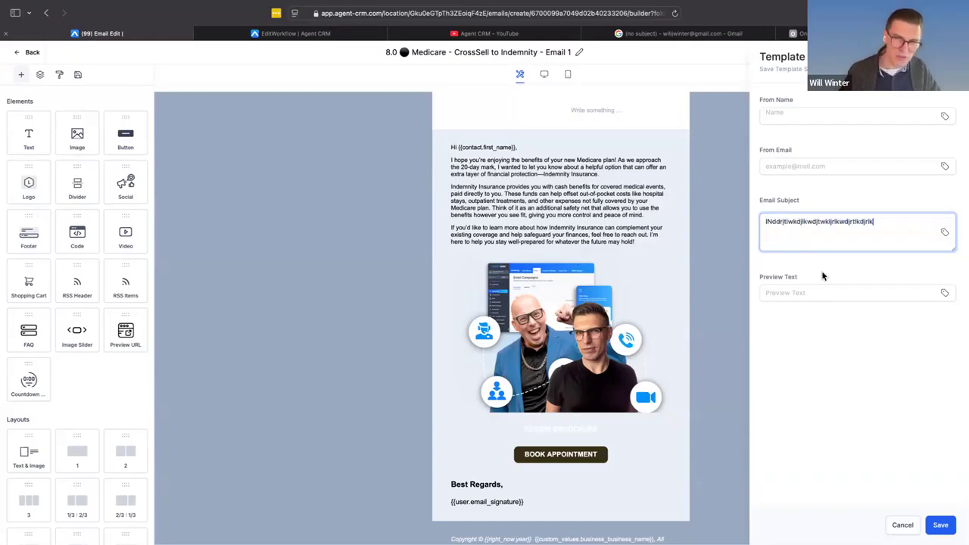
left_click(783, 293)
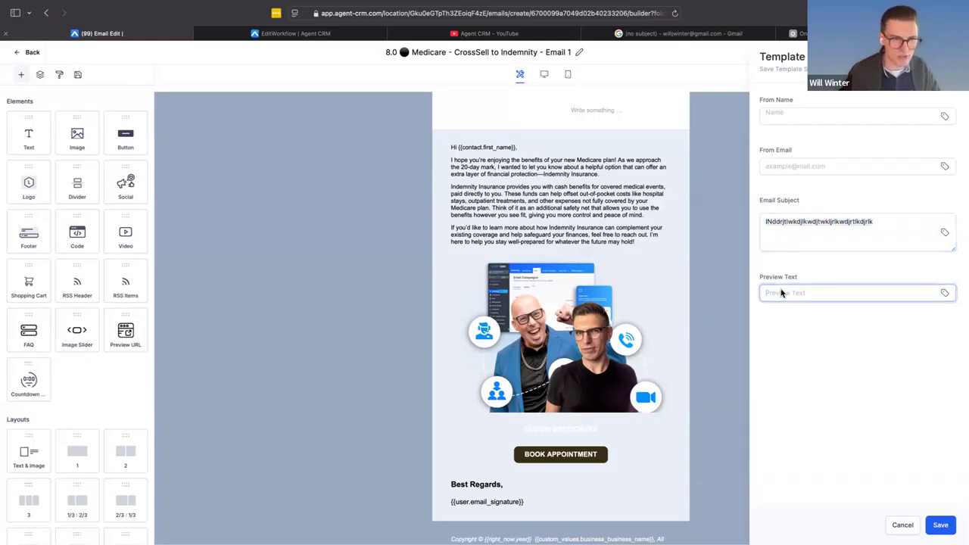
- Copy the email's opening paragraph after the greeting into the template's preview text and save the template settings
left_click(604, 180)
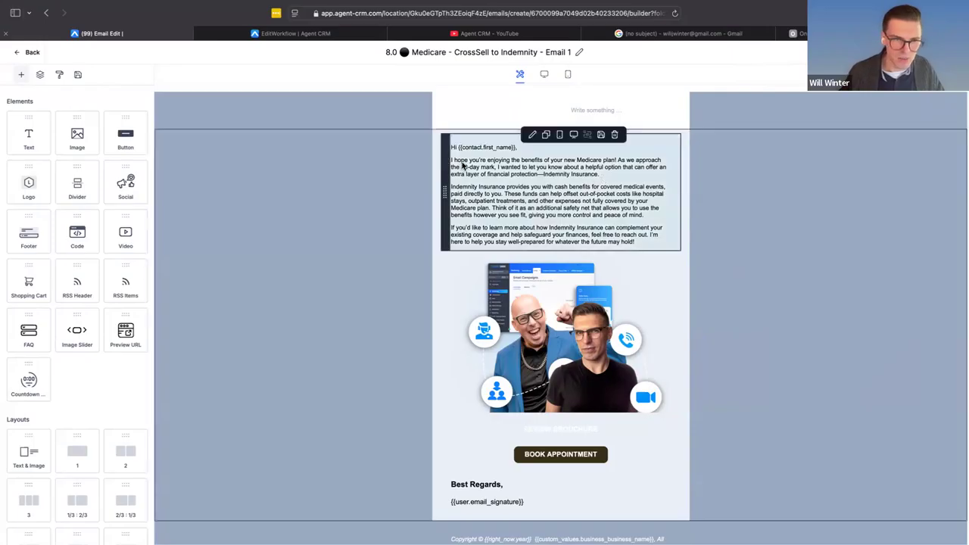
left_click(610, 179)
left_click_drag(610, 178, 452, 165)
key("super+c")
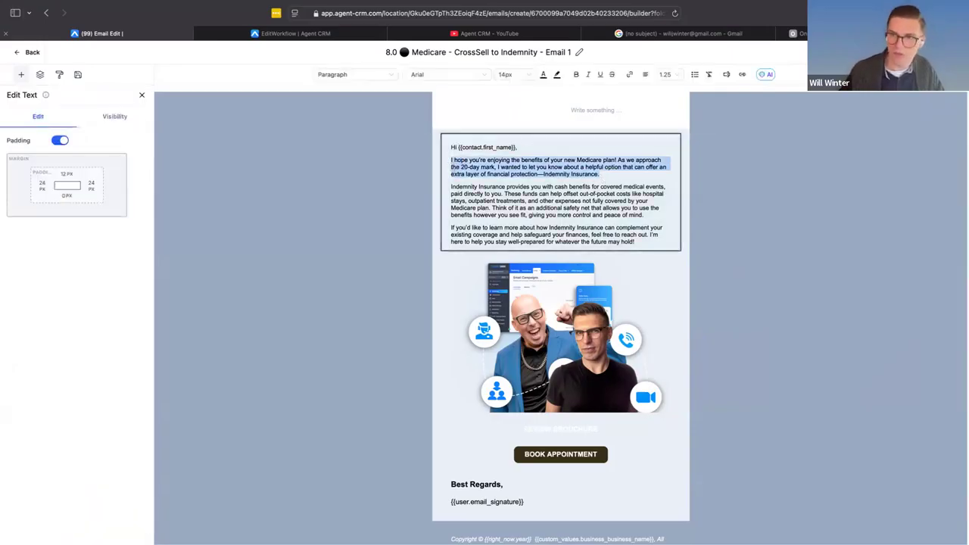
left_click(889, 74)
left_click(867, 118)
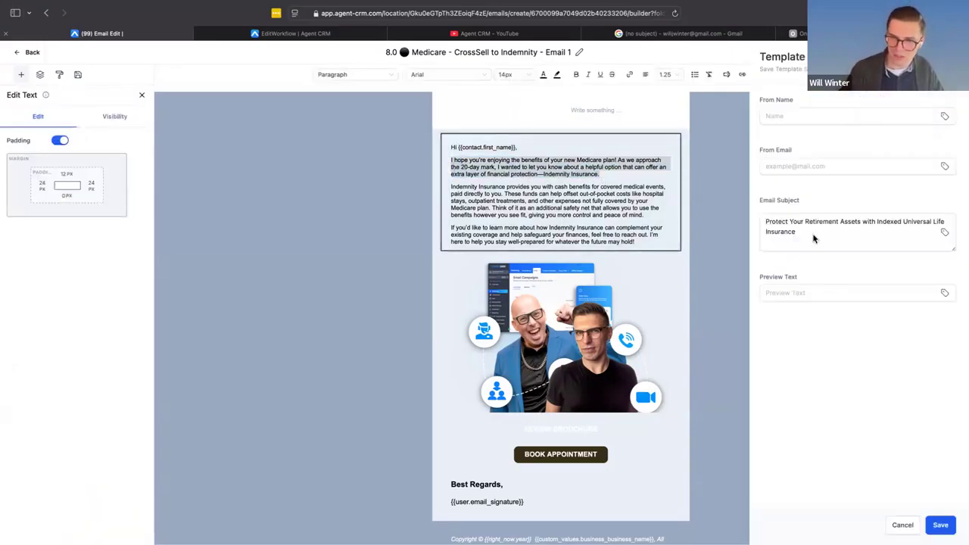
left_click(800, 295)
key("super+v")
left_click(940, 525)
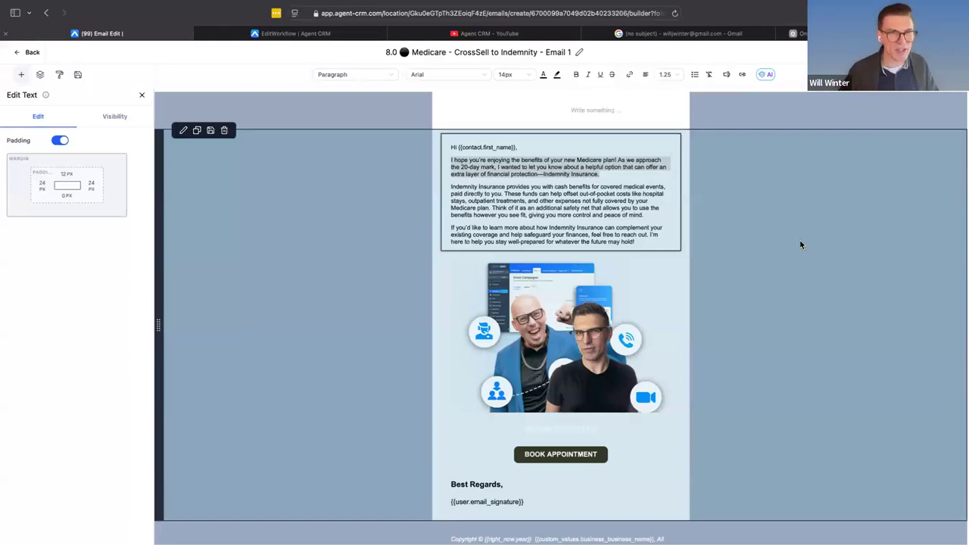
- Leave the email template for the account's tag settings and search the tags for "cross"
left_click(28, 52)
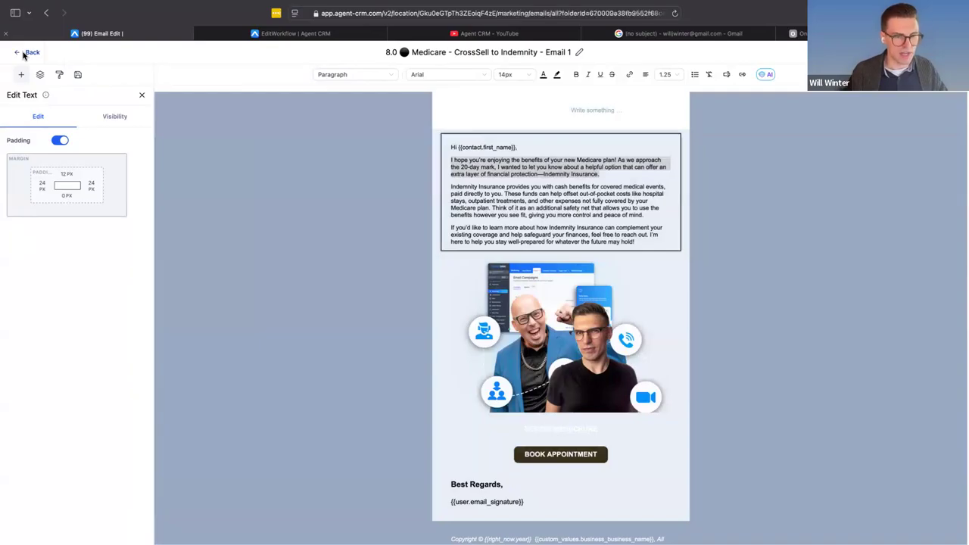
left_click(30, 531)
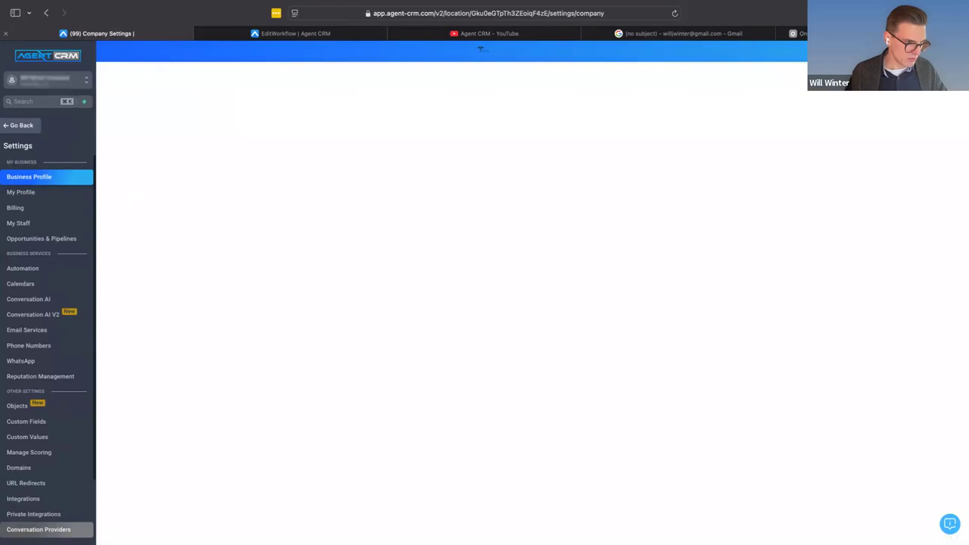
scroll(66, 408, "down", 2)
left_click(47, 472)
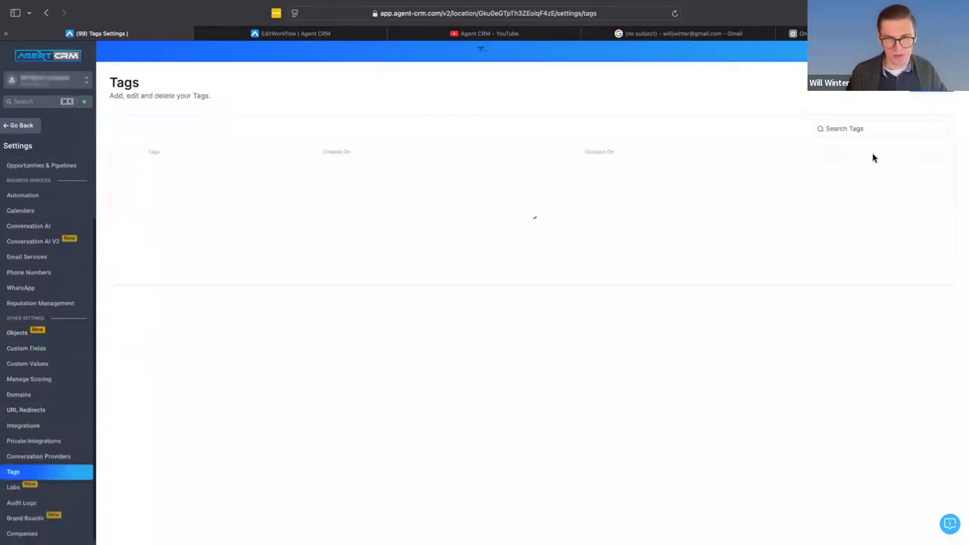
left_click(868, 130)
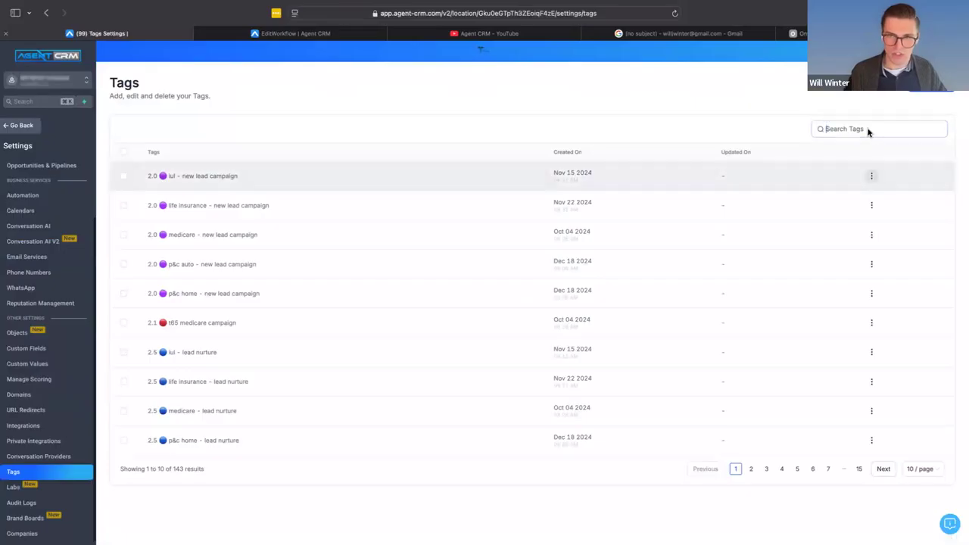
type("c")
key("BackSpace")
type("cross")
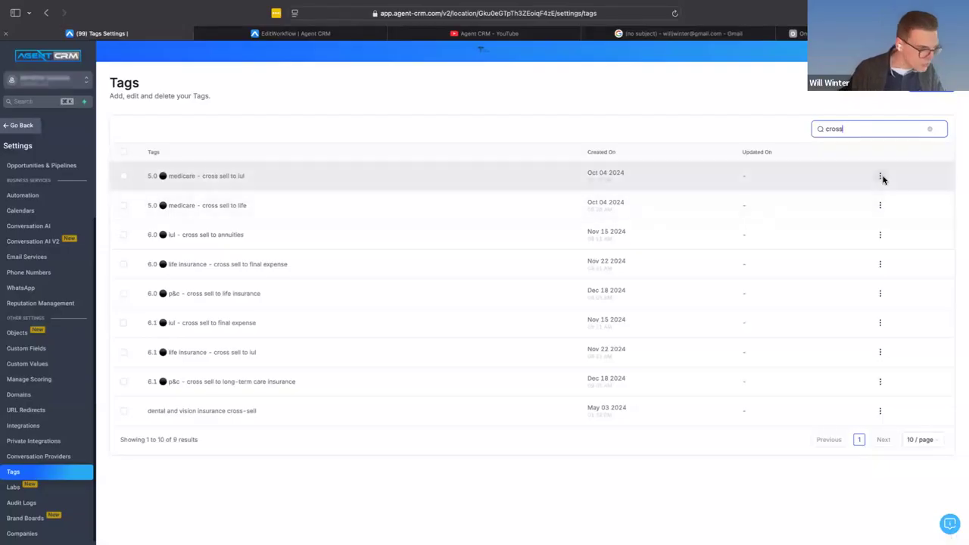
- Edit the "5.0 medicare - cross sell to iul" tag, replacing "iul" with "indemnity" in its name, and save it
left_click(881, 176)
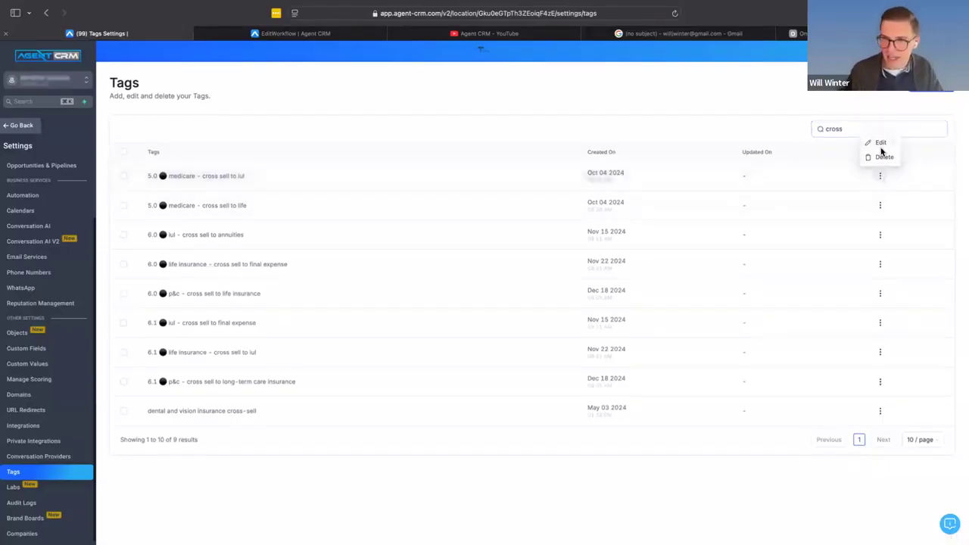
left_click(881, 143)
double_click(565, 323)
type("indemnity")
left_click(631, 354)
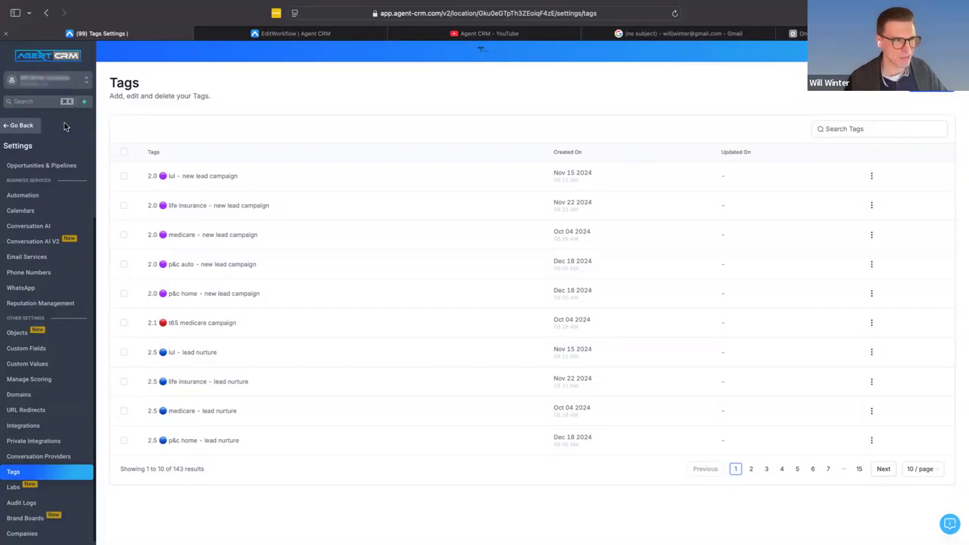
- Leave the settings and look over the list of email template folders
left_click(30, 127)
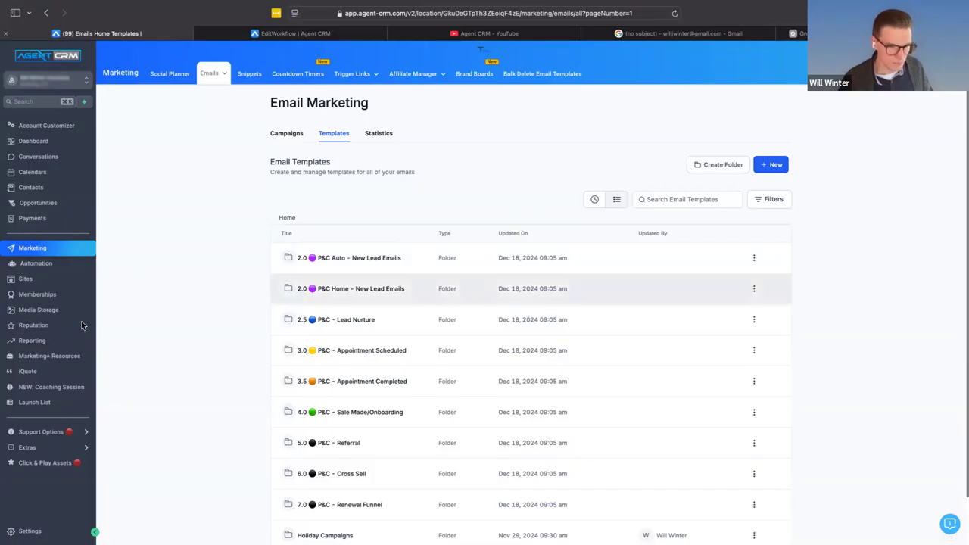
scroll(356, 292, "down", 2)
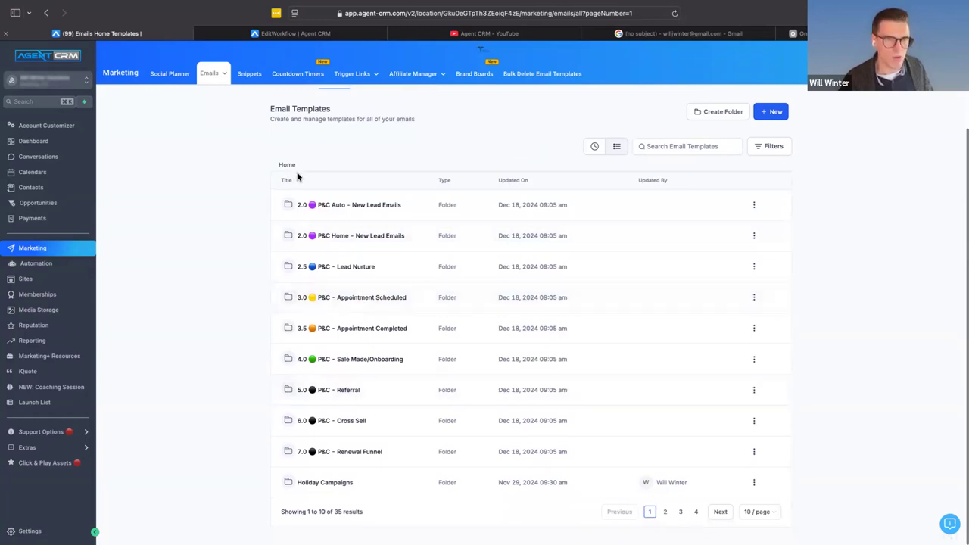
scroll(298, 177, "up", 2)
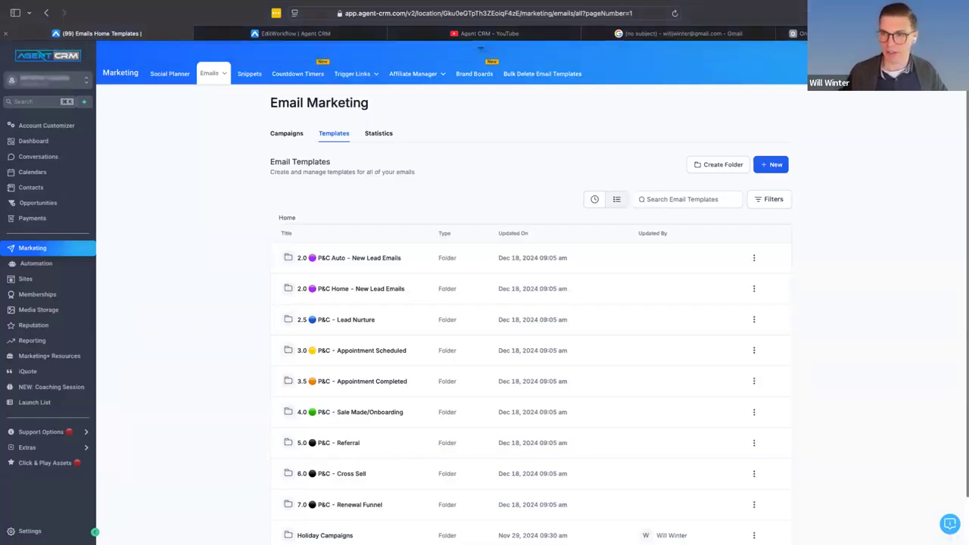
- Open agent-crm.com/survey in a new browser tab and read through the feedback survey's introduction
key("super+t")
type("age")
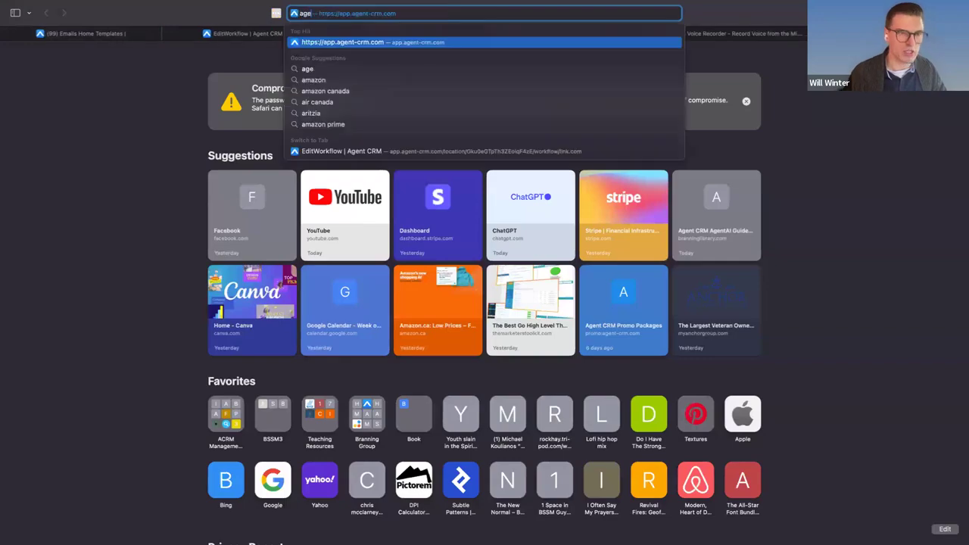
type("nt-")
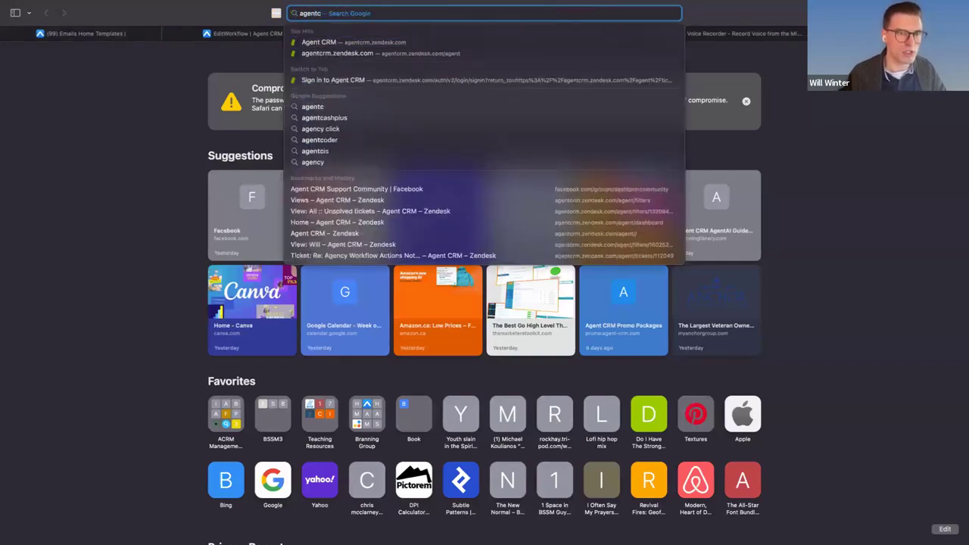
type("crm.com/su")
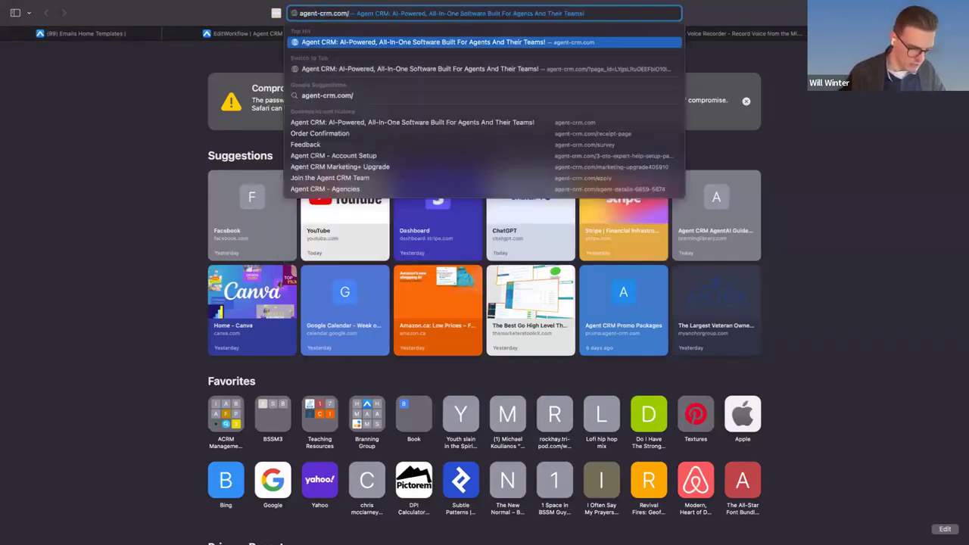
key("Return")
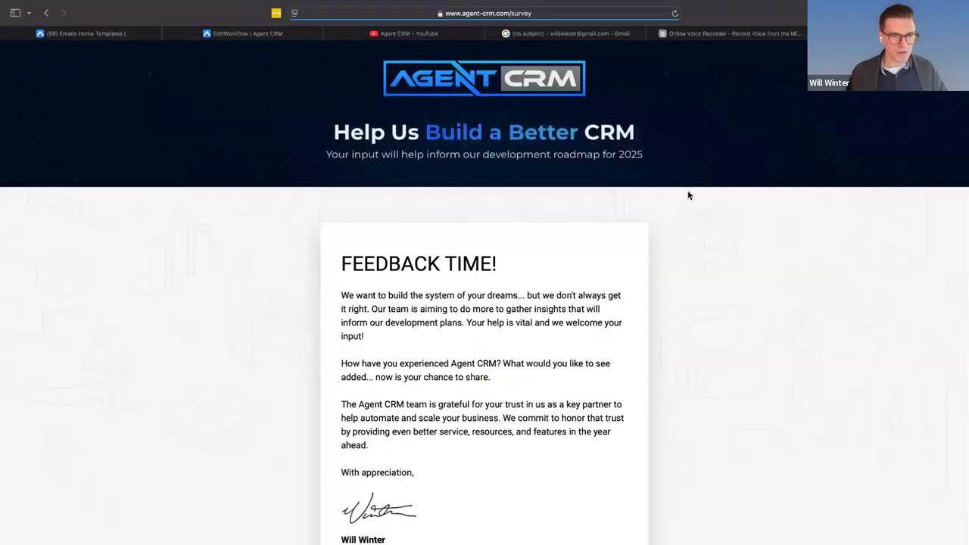
scroll(689, 195, "down", 2)
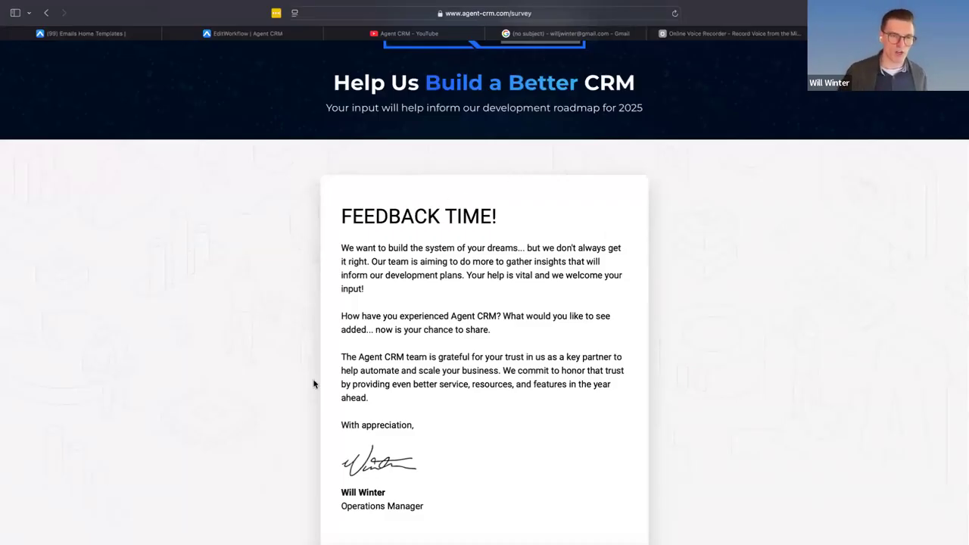
scroll(313, 383, "down", 2)
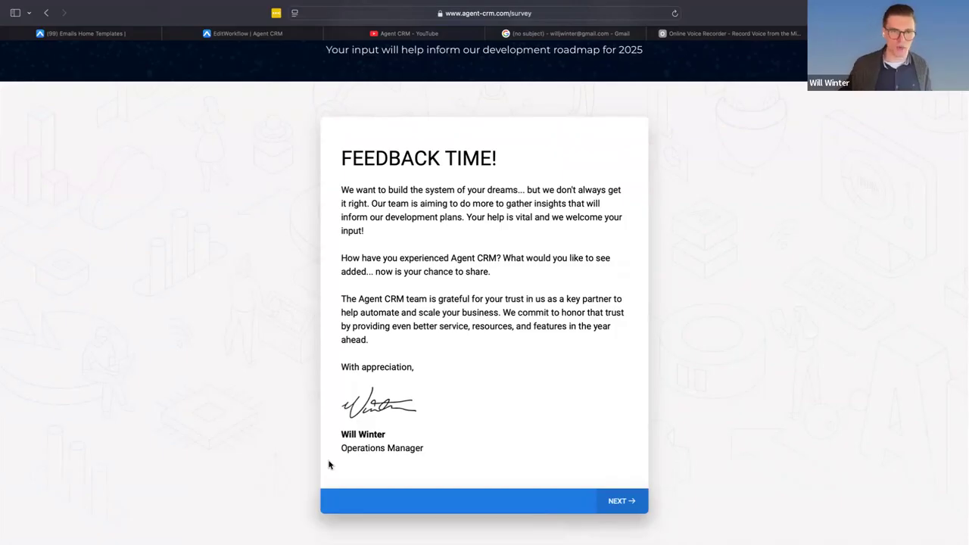
- Copy the feedback survey page's web address for sharing in another app
left_click(561, 19)
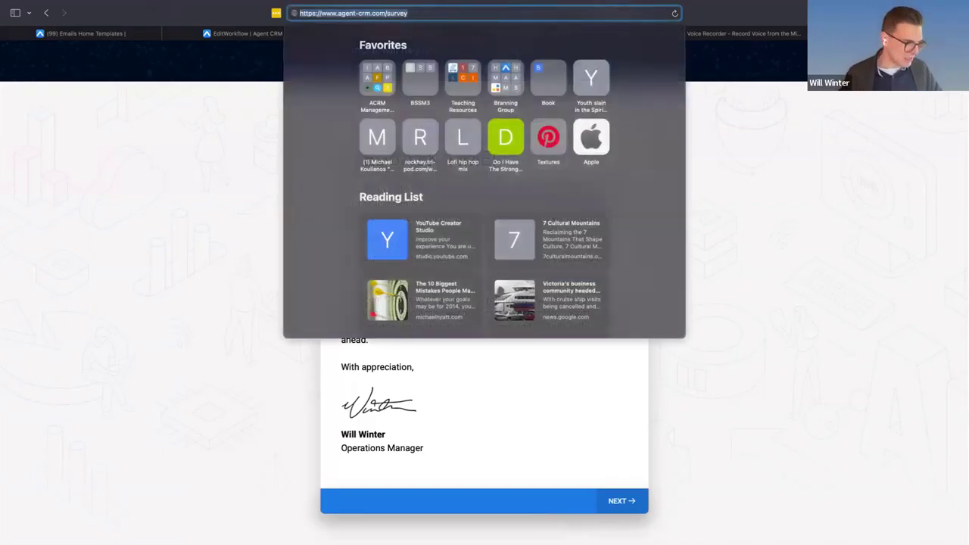
key("super+c")
mouse_move(401, 528)
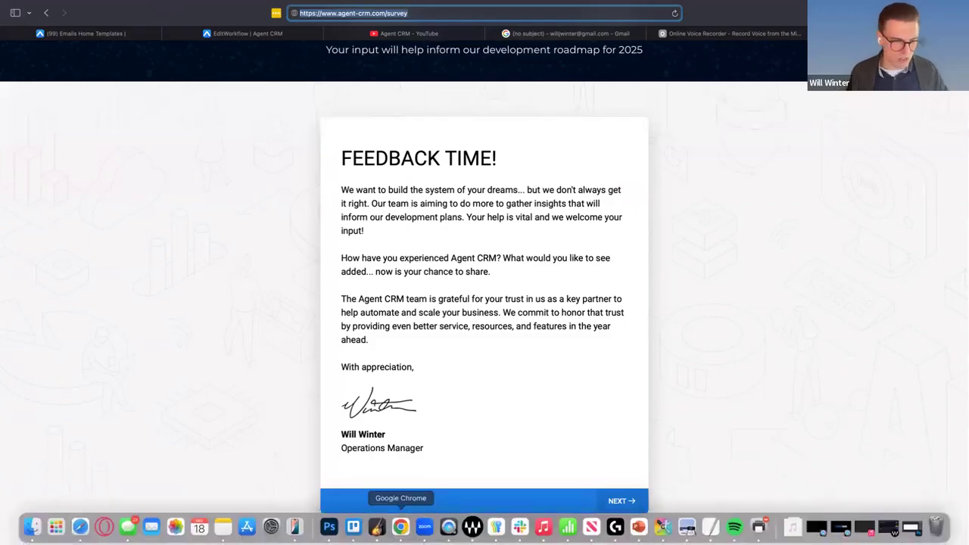